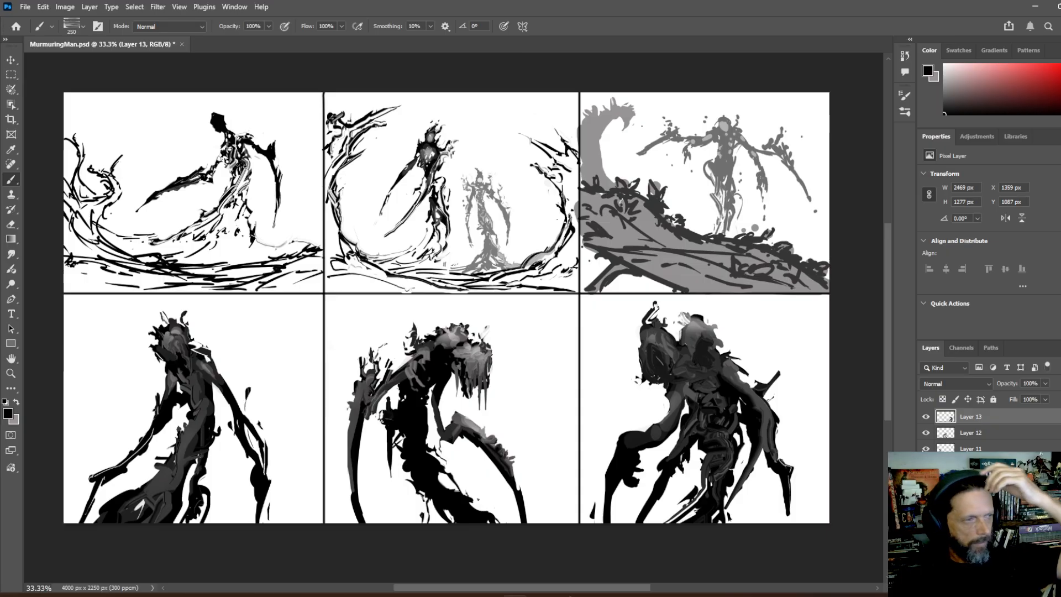
- Examine which thumbnail sketches the individual layers and groups hold by toggling their visibility
left_click(926, 448)
left_click(925, 448)
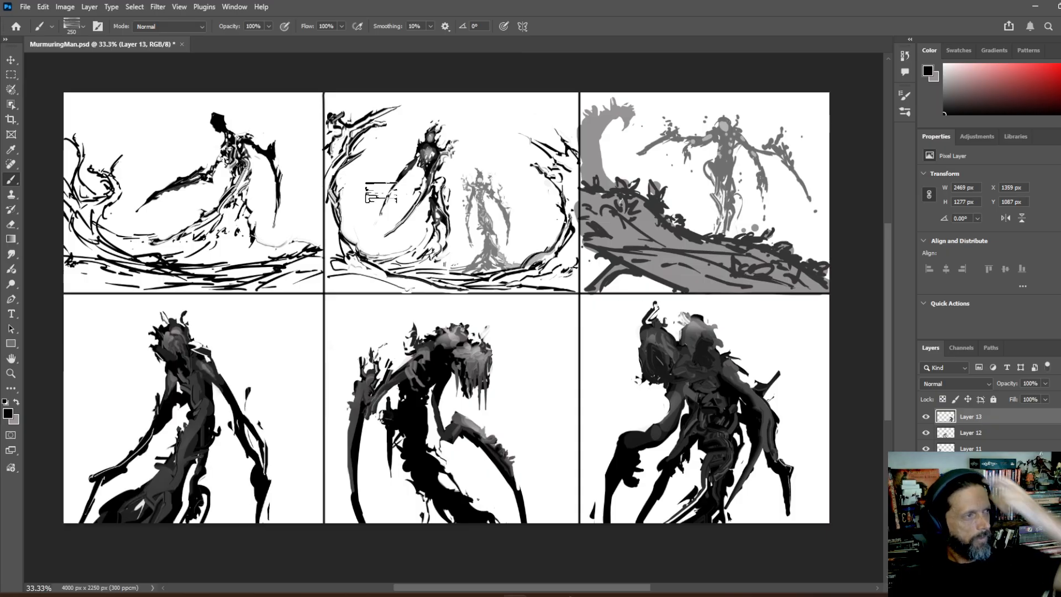
left_click(11, 59)
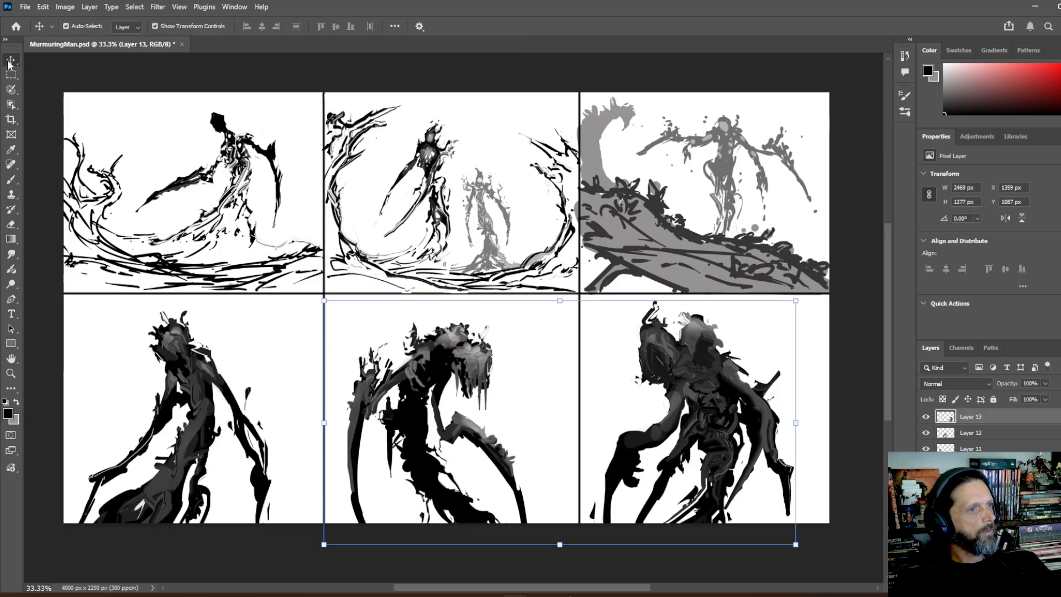
key("ctrl")
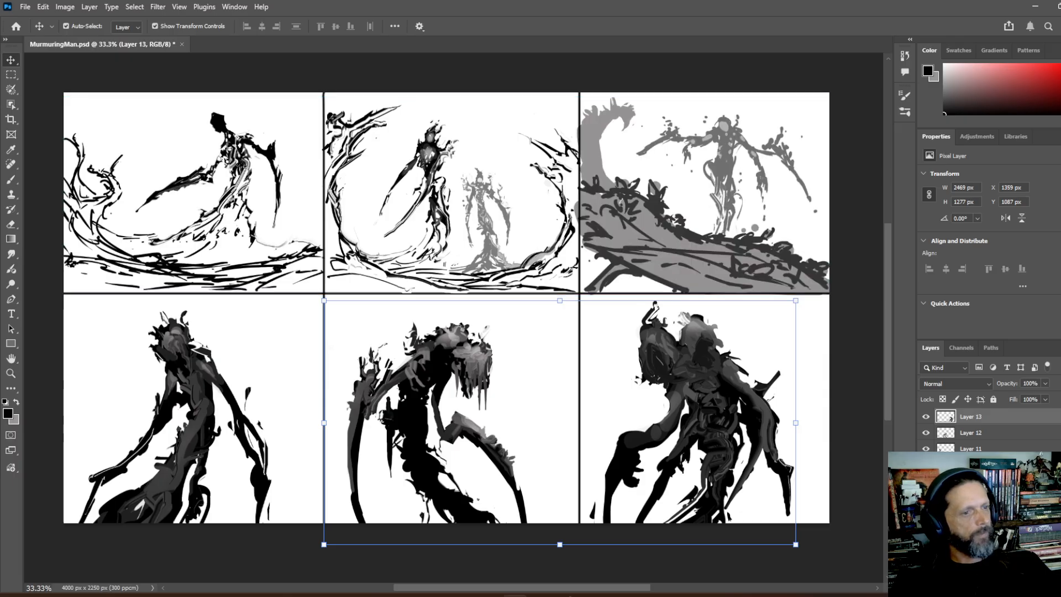
left_click(971, 464)
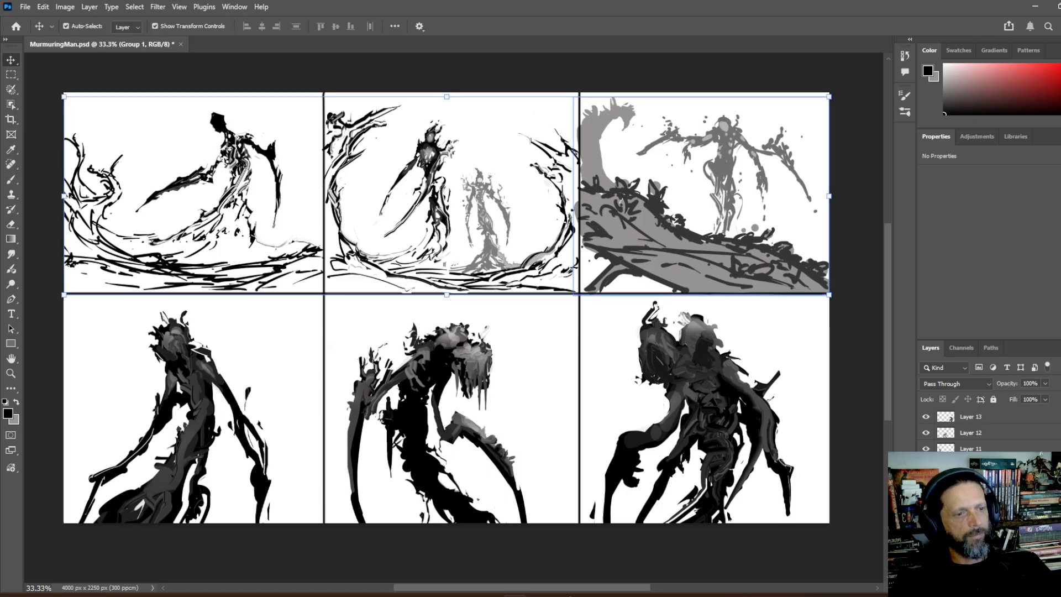
left_click(926, 481)
left_click(926, 481)
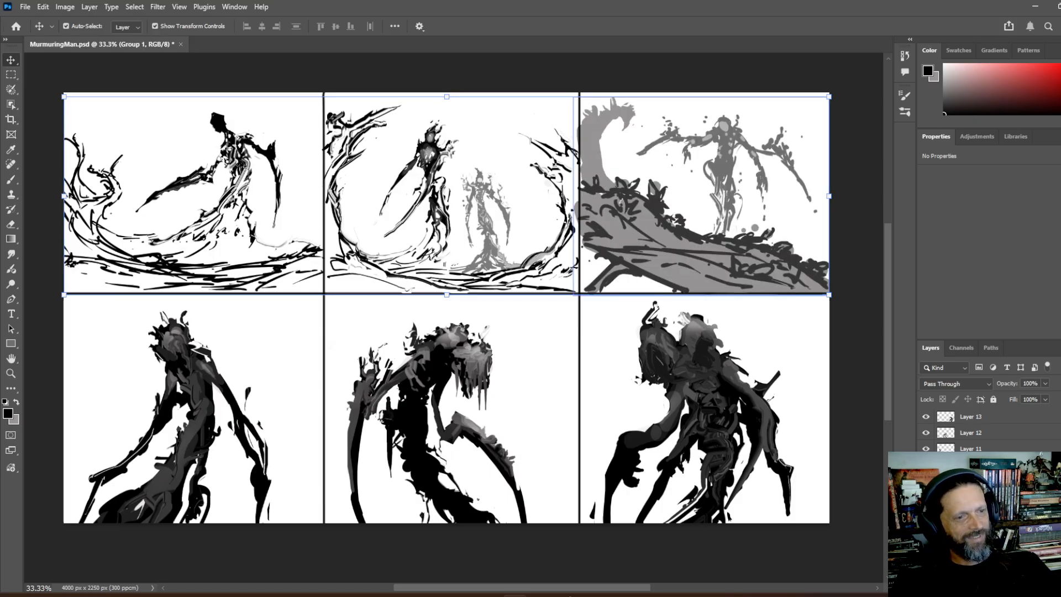
left_click(971, 481)
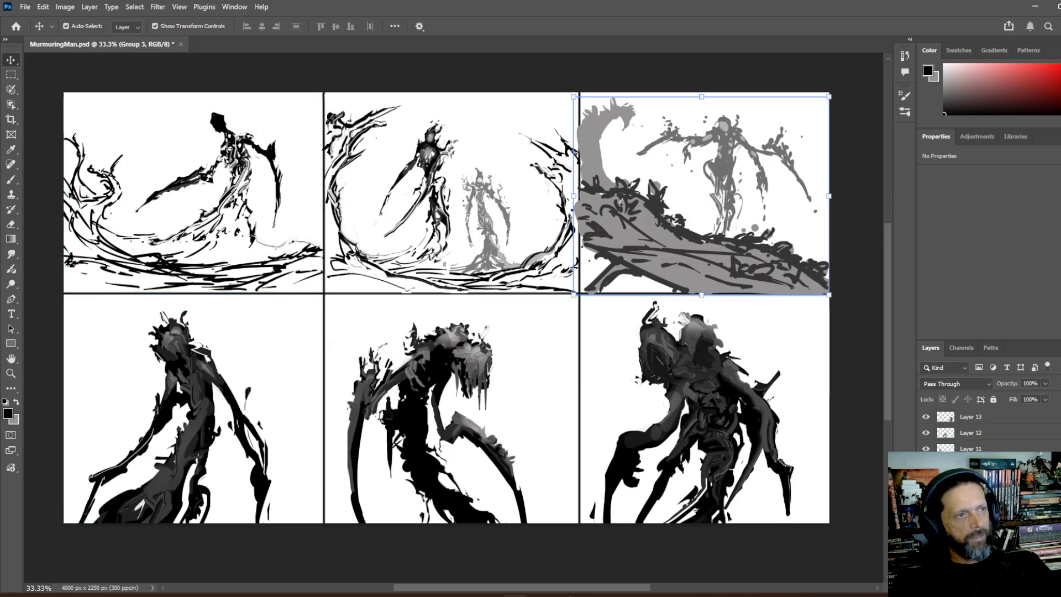
left_click(926, 465)
left_click(926, 464)
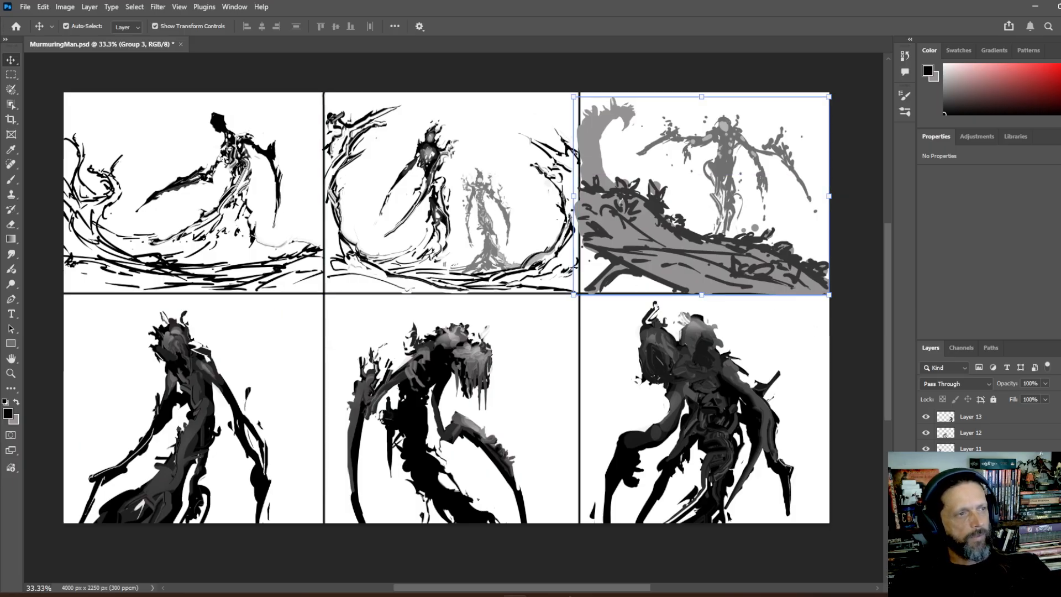
left_click(926, 464)
left_click(926, 464)
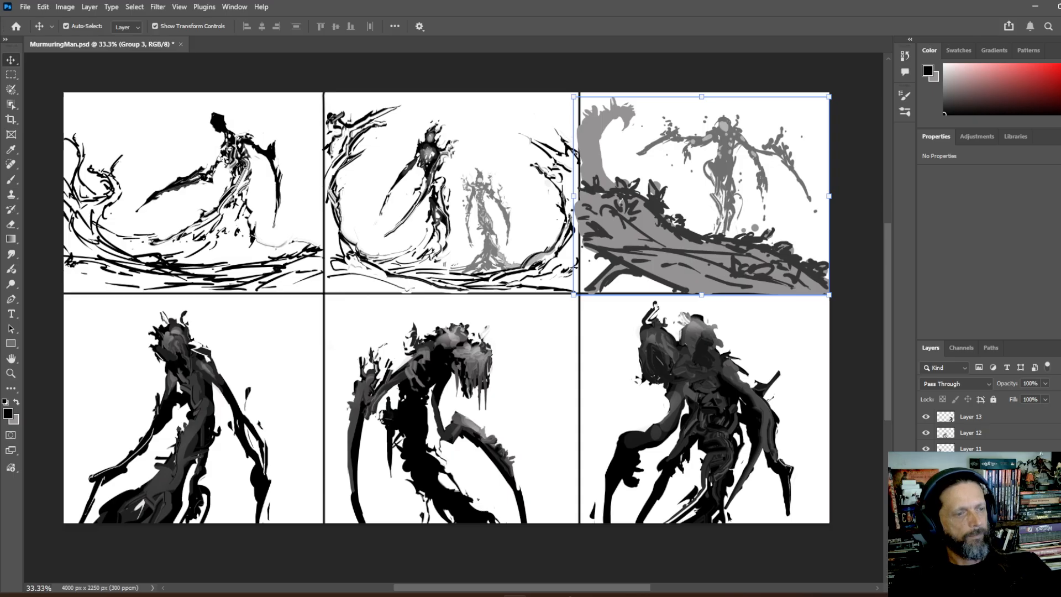
- Group the two layers that make up the top-left thumbnail sketch
left_click(970, 497)
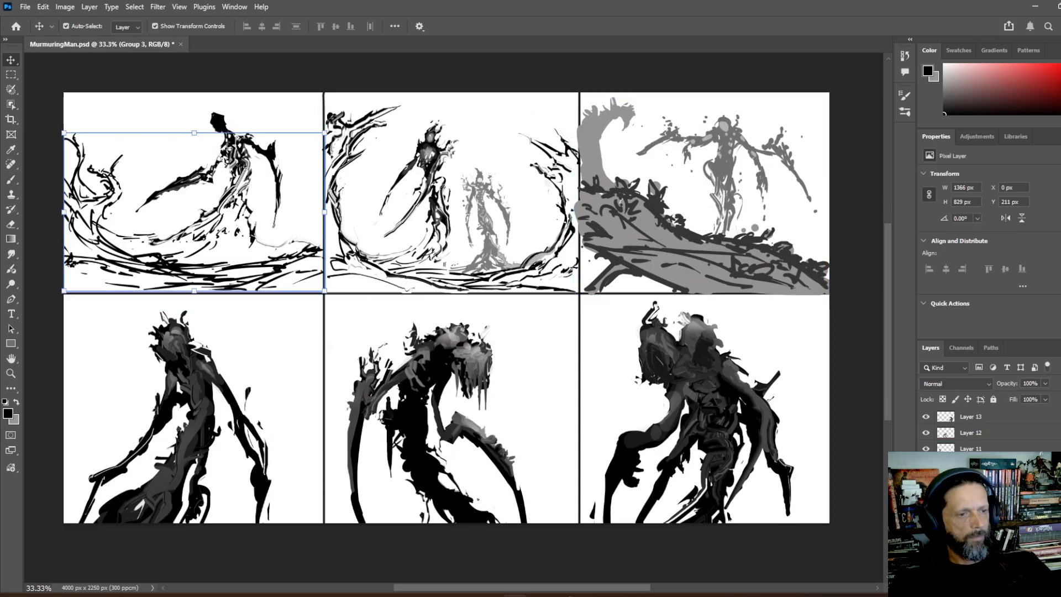
left_click(970, 513, "shift")
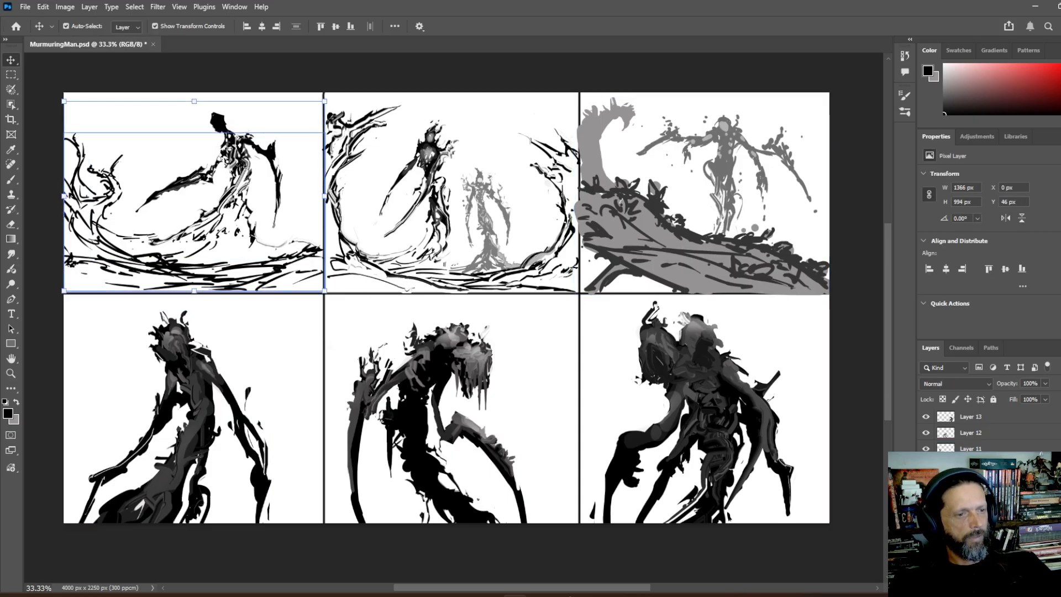
key("ctrl+g")
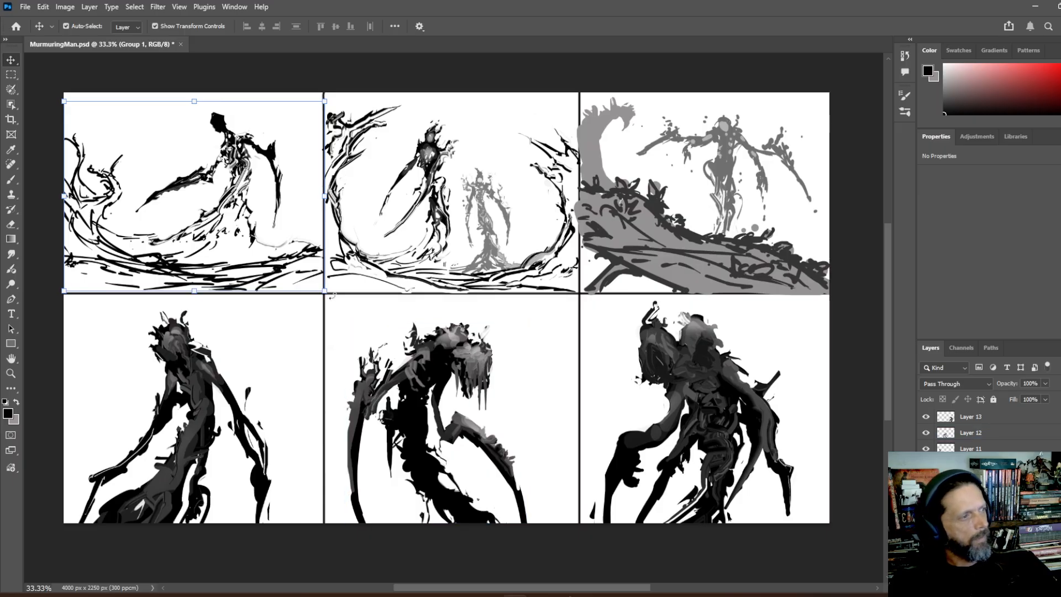
- Scale the grouped top-left sketch up to about 237% and shift it toward the right half of the canvas
left_click_drag(325, 290, 728, 487)
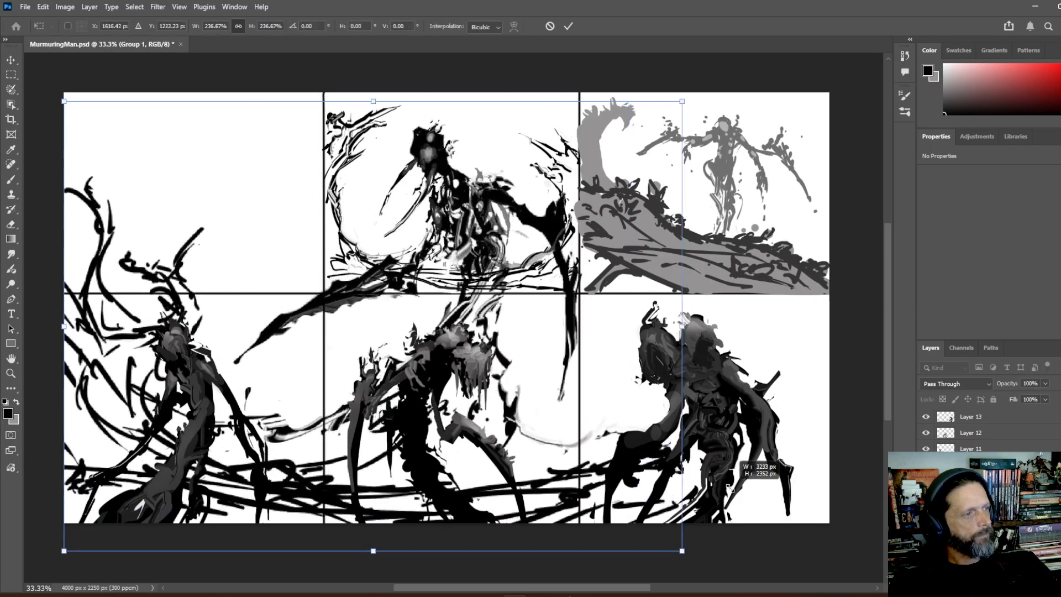
scroll(528, 385, "down", 3, "alt")
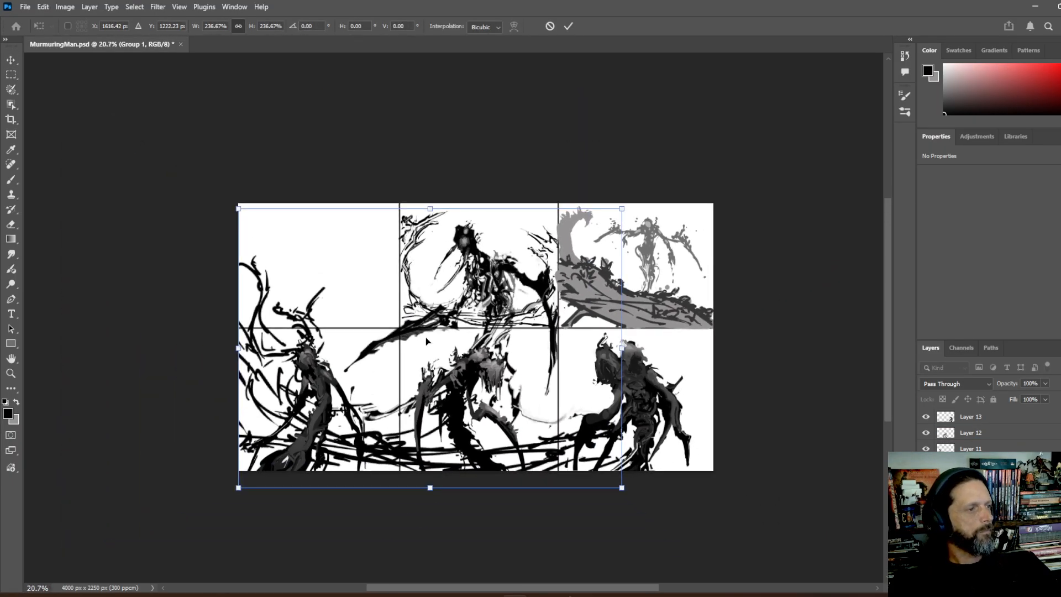
left_click_drag(478, 278, 553, 276)
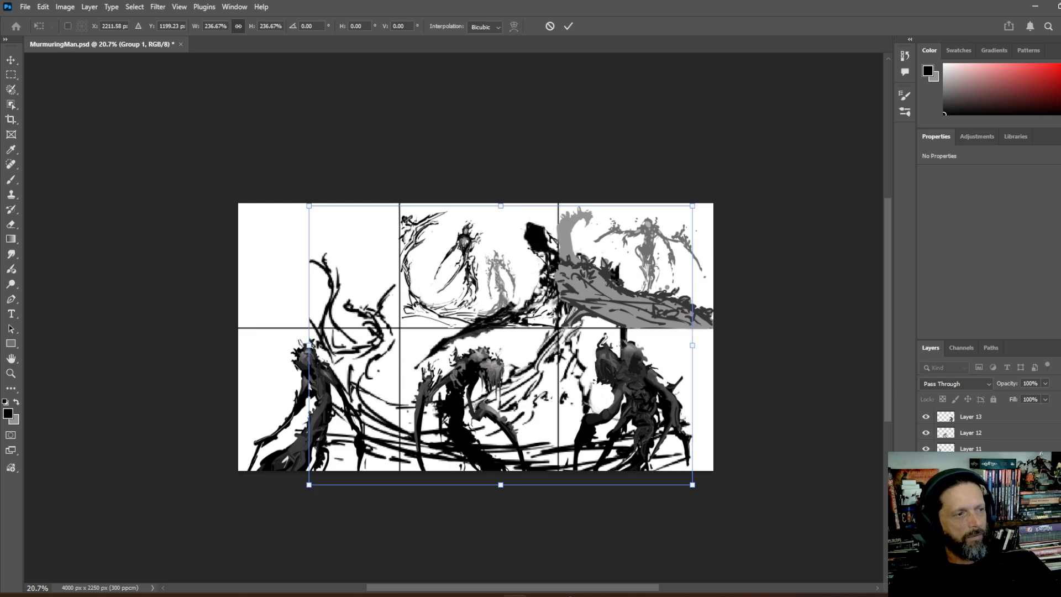
key("Return")
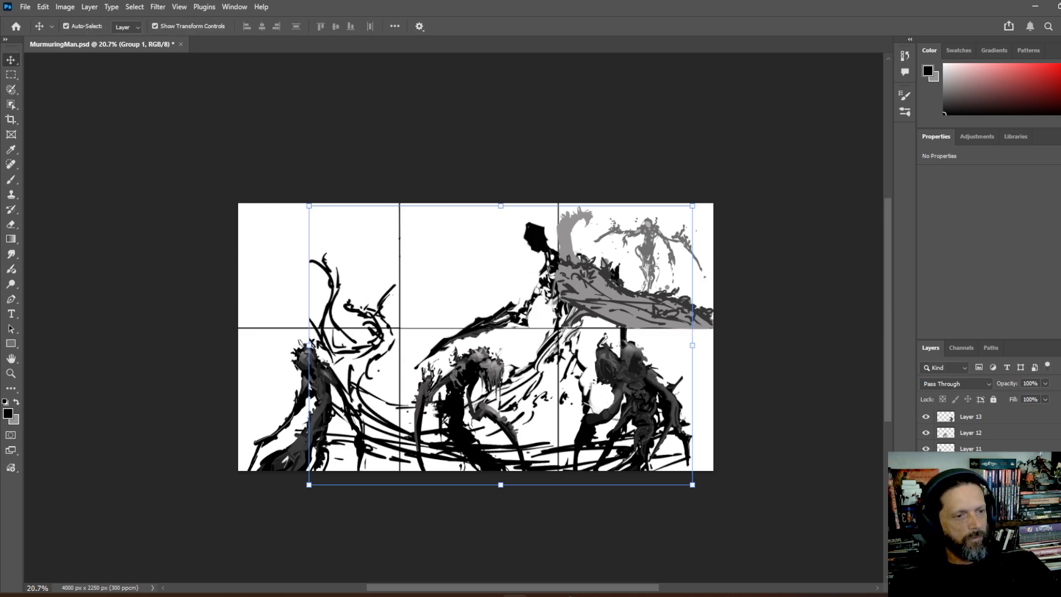
- Hide the top-middle thumbnail's sketch group and the panel divider lines
left_click(971, 496)
left_click(925, 497)
left_click(925, 497)
left_click(926, 497)
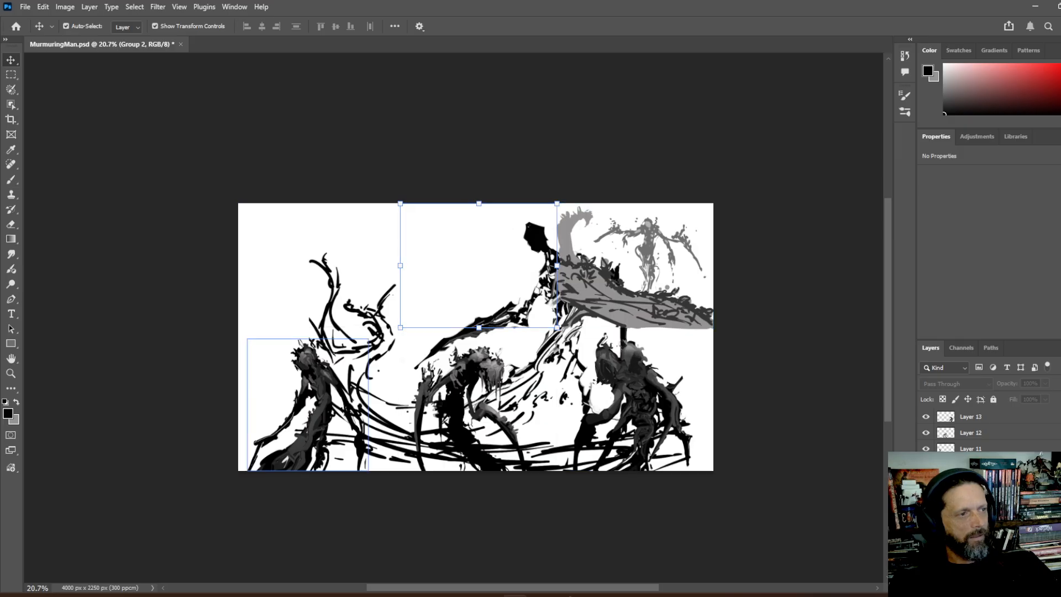
- Enlarge the bottom-left creature on Layer 11 to about 162% and place it over the rough standing figure
left_click(925, 449)
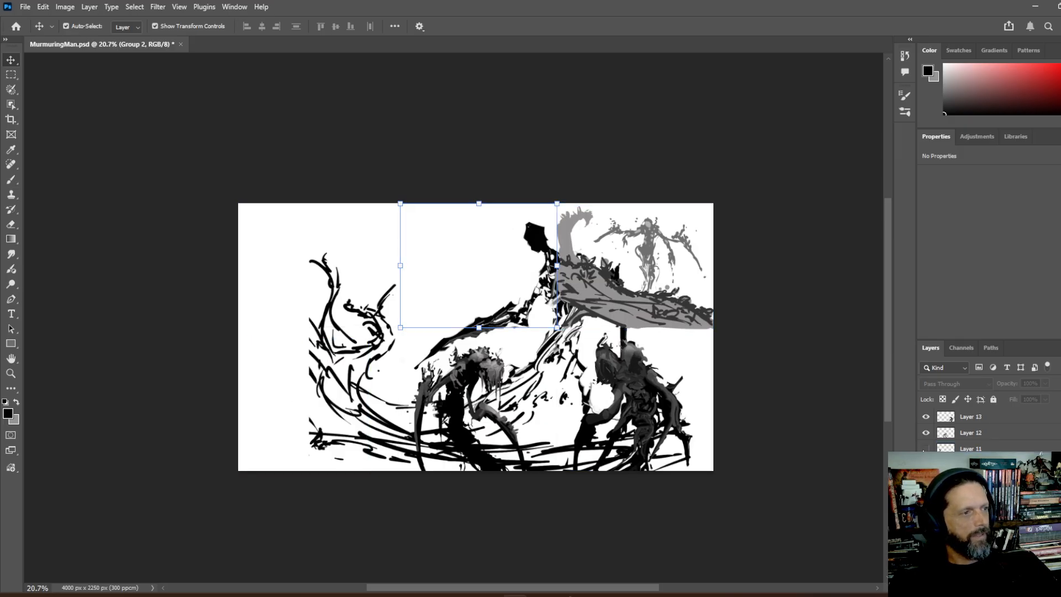
left_click(925, 449)
left_click(309, 389)
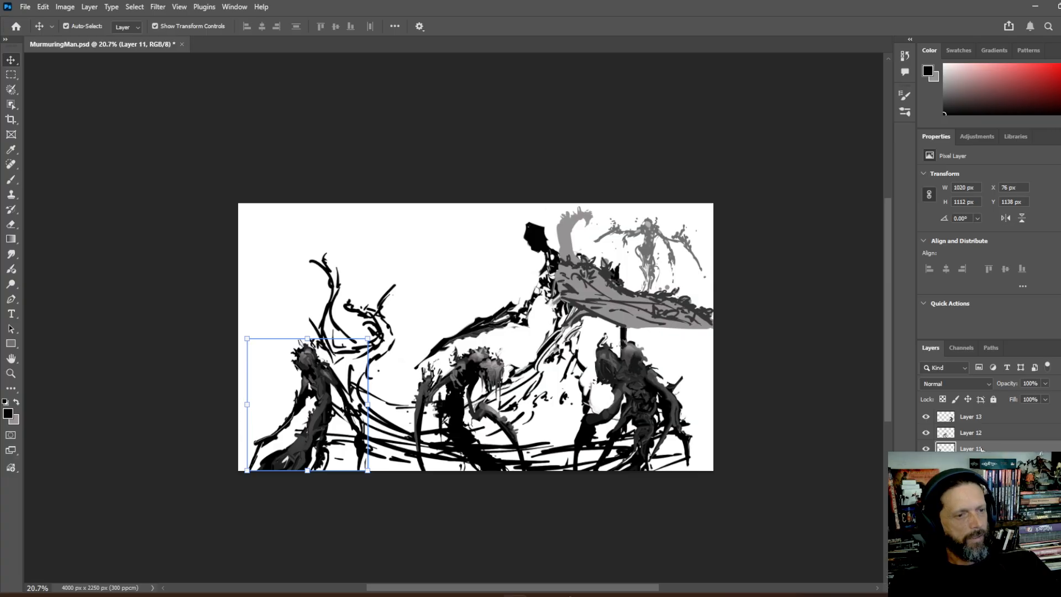
key("ctrl")
key("ctrl+t")
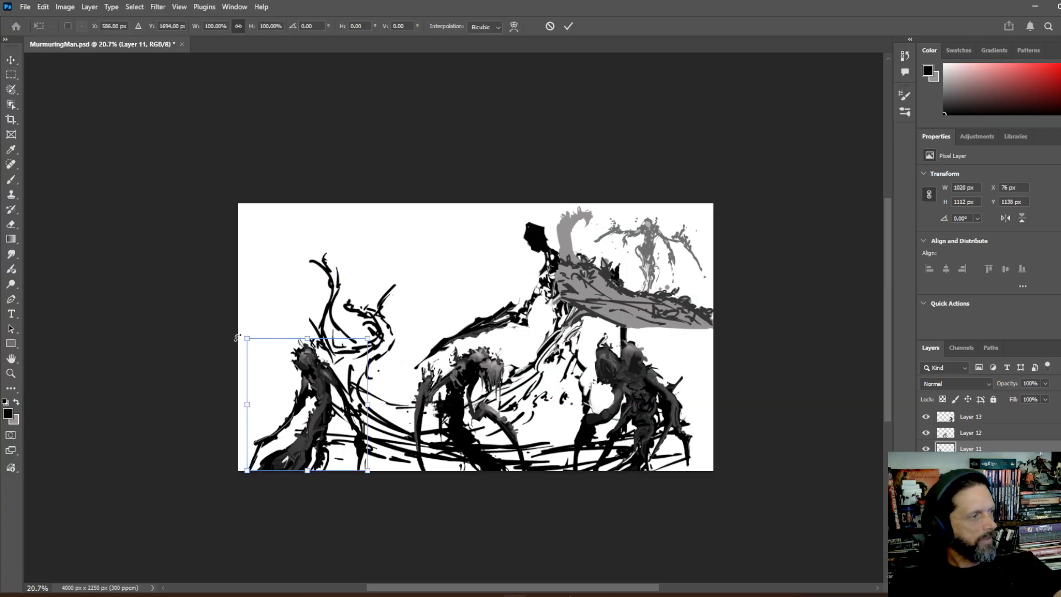
left_click_drag(247, 338, 147, 229)
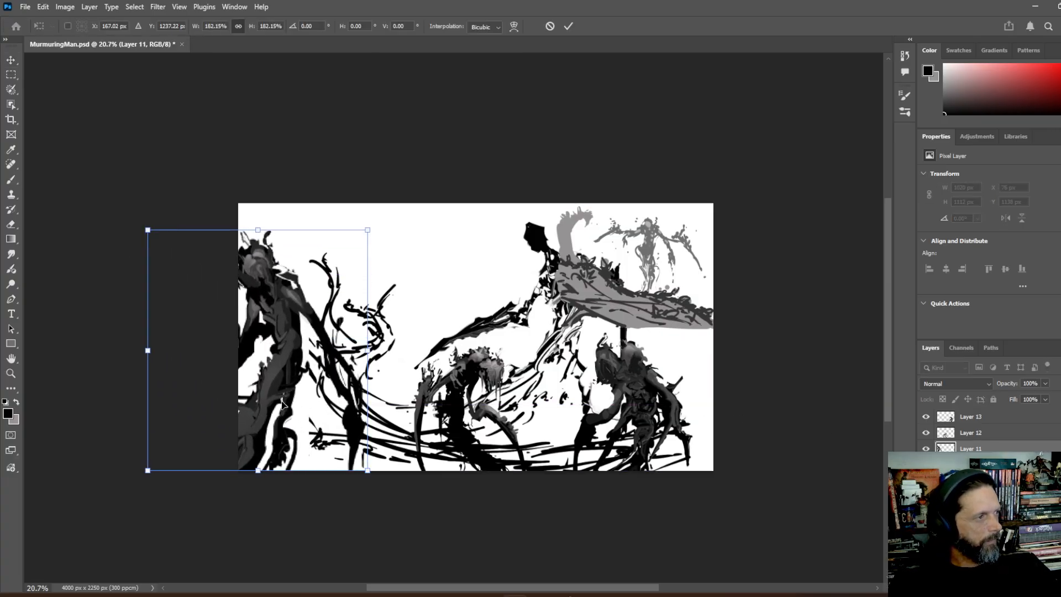
left_click_drag(292, 402, 560, 384)
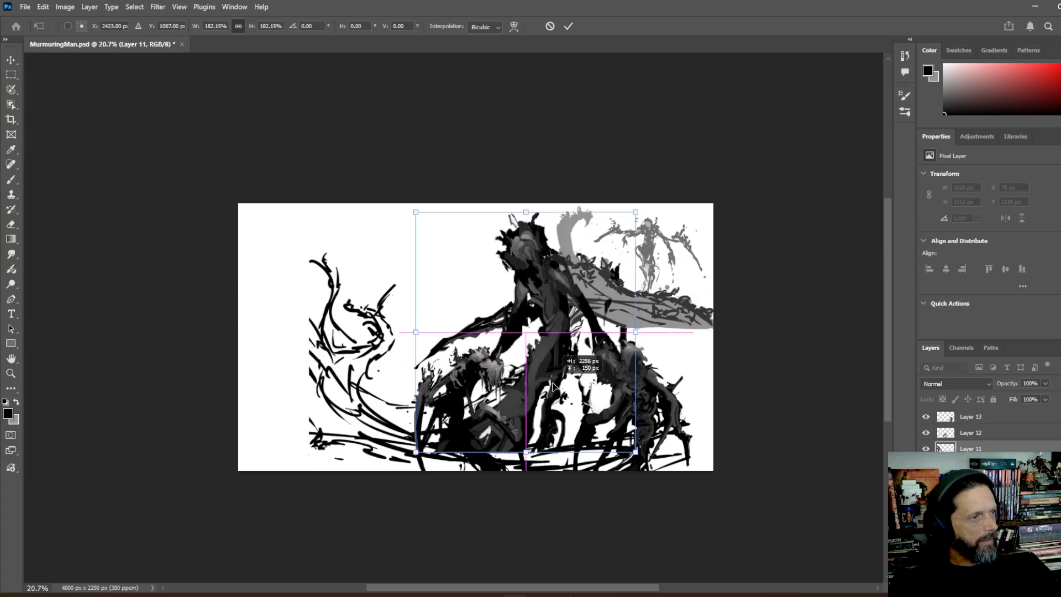
left_click_drag(416, 211, 439, 238)
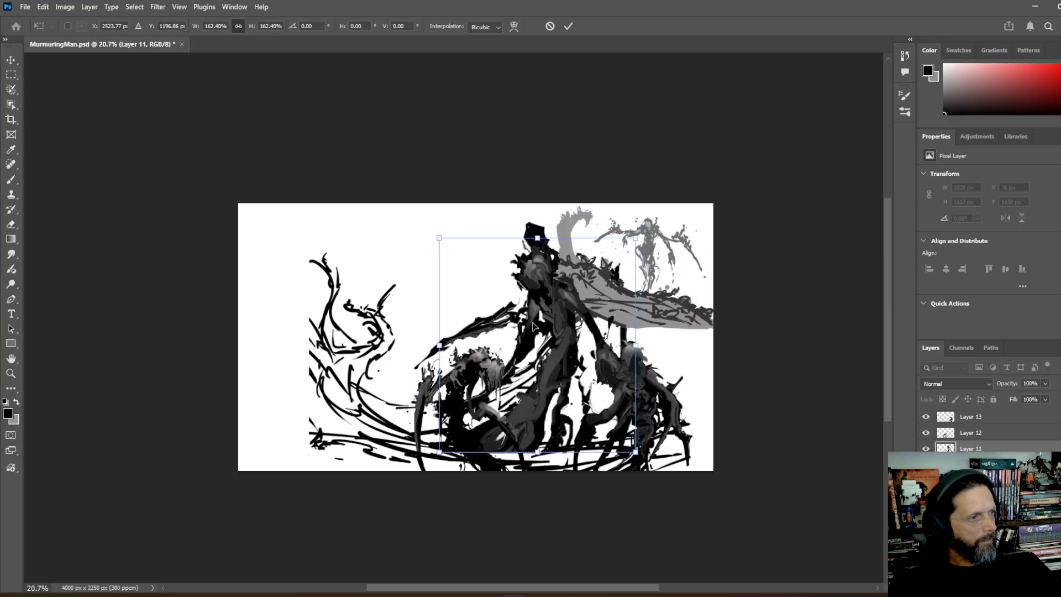
mouse_move(534, 322)
left_mouse_down()
mouse_move(522, 293)
mouse_move(528, 303)
left_mouse_up()
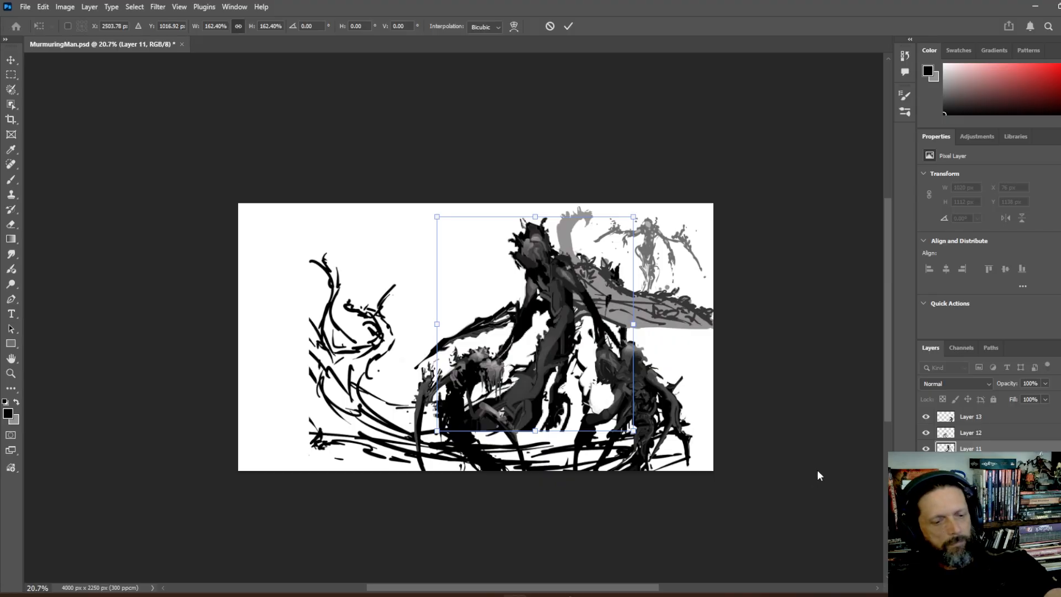
key("Return")
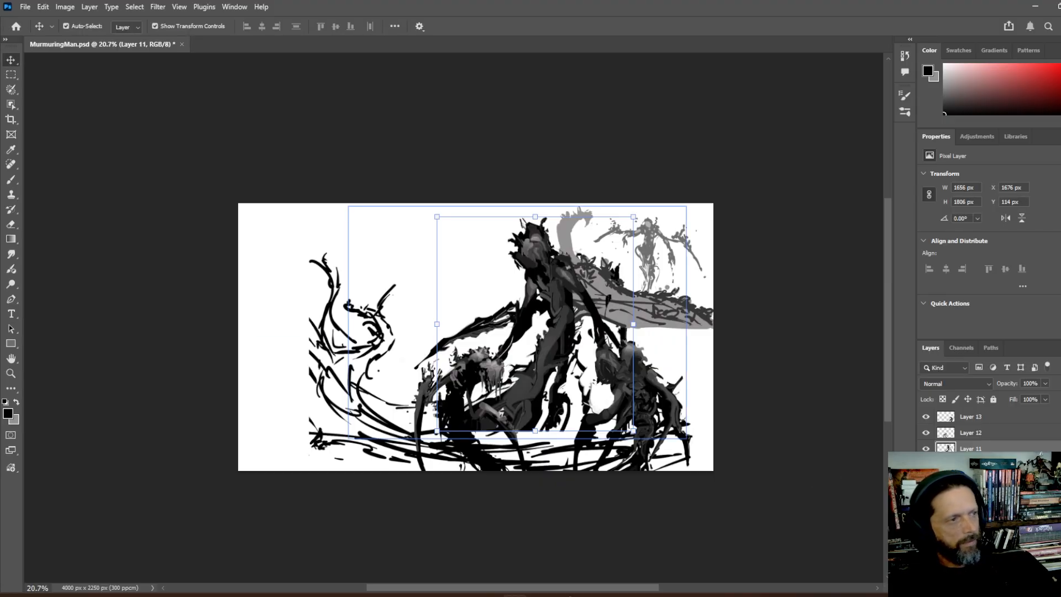
- Hide the rough standing figure behind the Layer 11 creature and check which creature Layer 12 holds
left_click(446, 376)
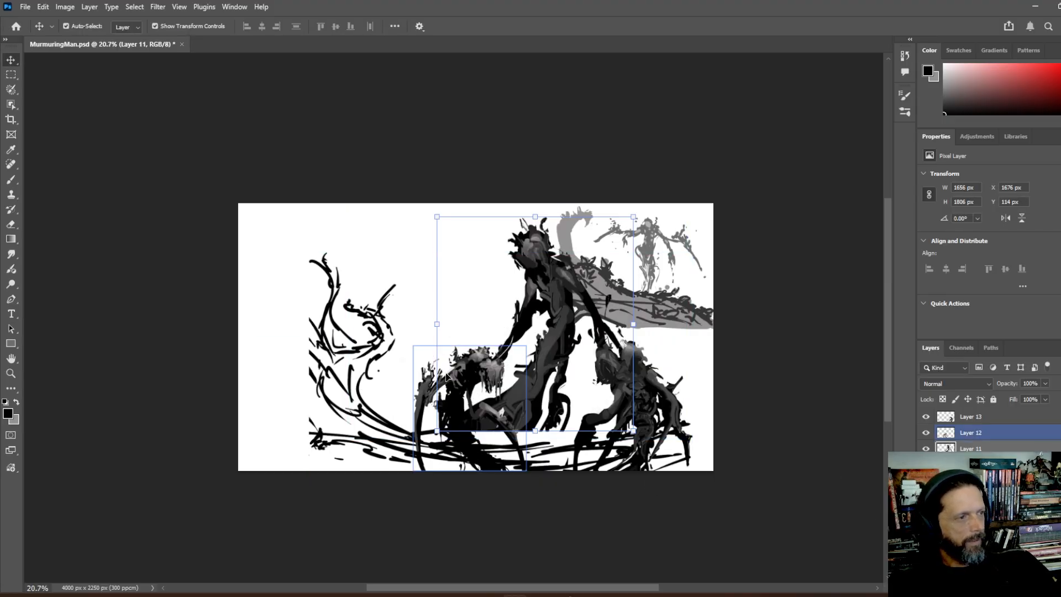
left_click(925, 433)
left_click(926, 433)
left_click(925, 433)
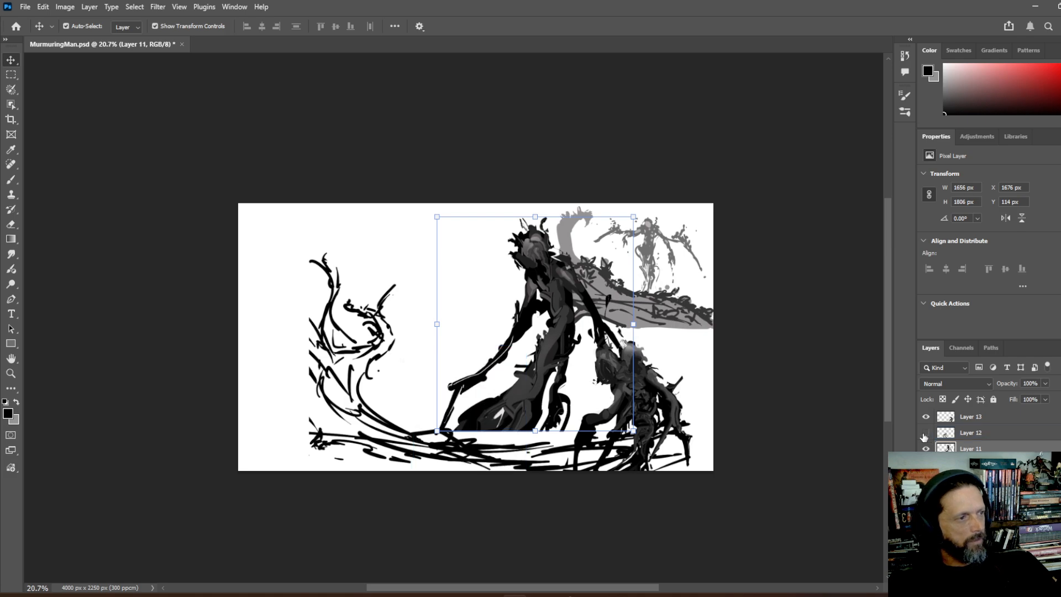
left_click(925, 433)
- Place Layer 12 beneath Layer 11 and move its hunched creature up beside the central figure
left_click(966, 437)
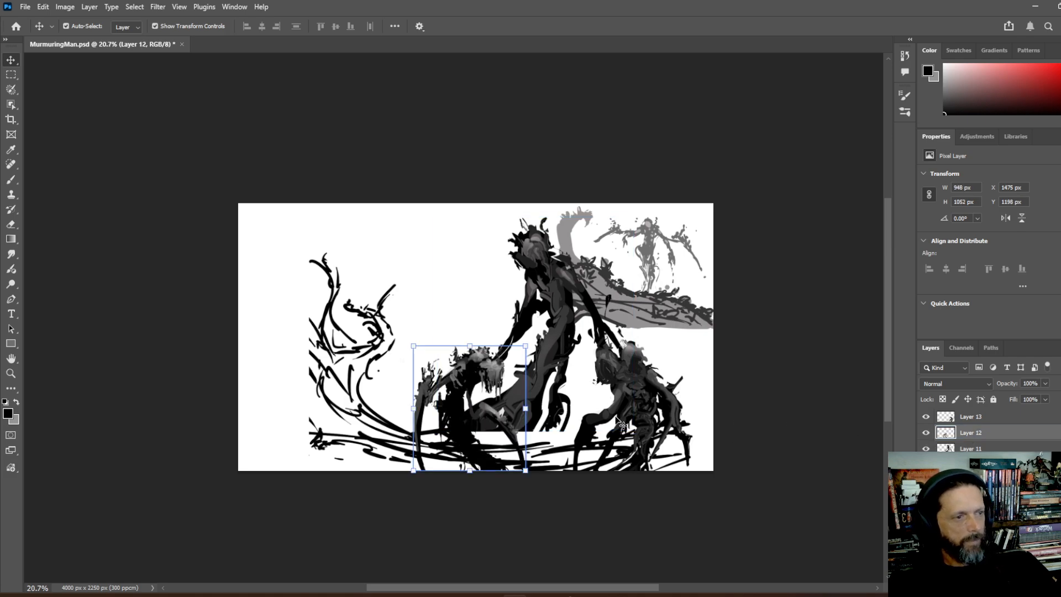
left_click_drag(998, 436, 998, 452)
left_click_drag(456, 432, 443, 366)
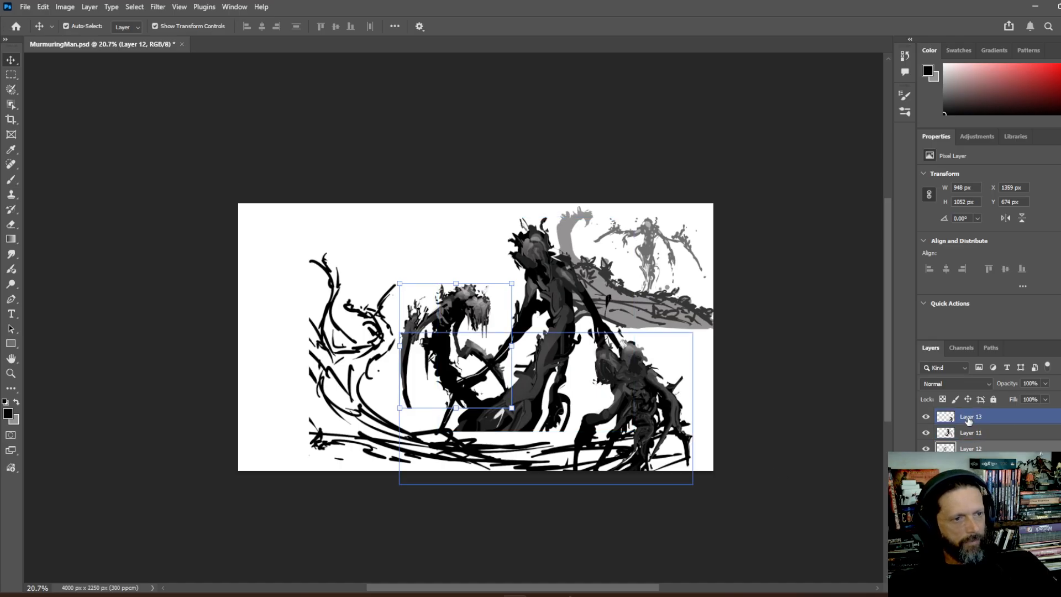
- Place Layer 13 beneath Layer 12, then enlarge its creature to about 119% and position it right of the central figure
left_click_drag(969, 421, 971, 455)
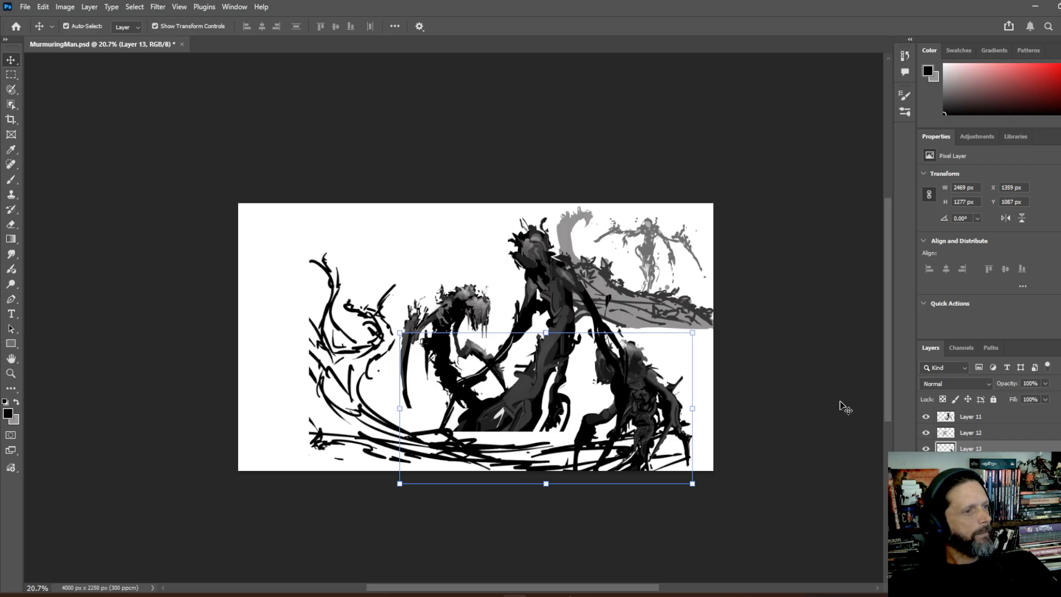
left_click_drag(648, 435, 656, 383)
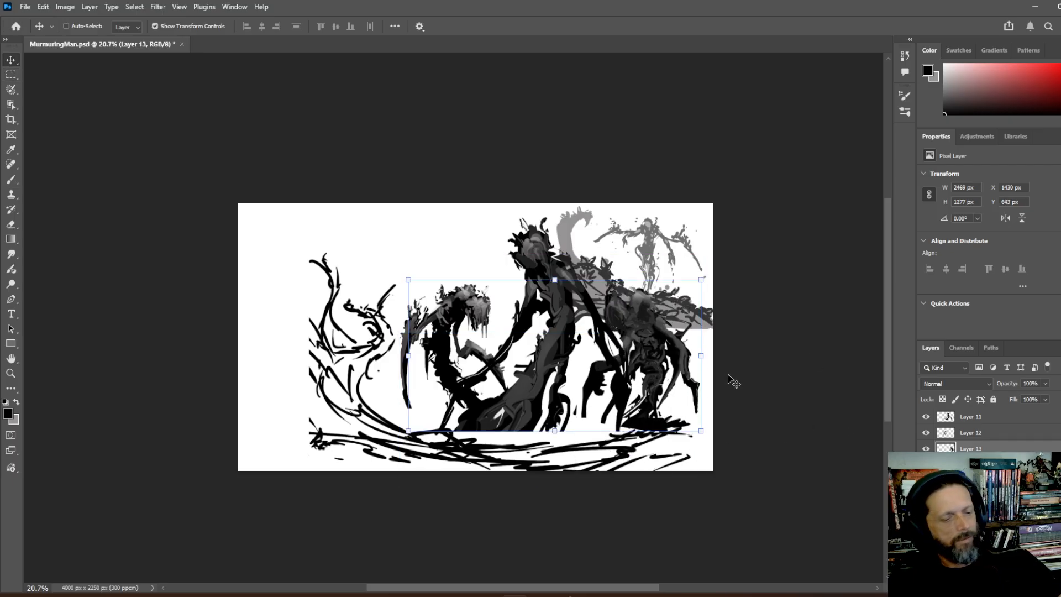
key("ctrl+t")
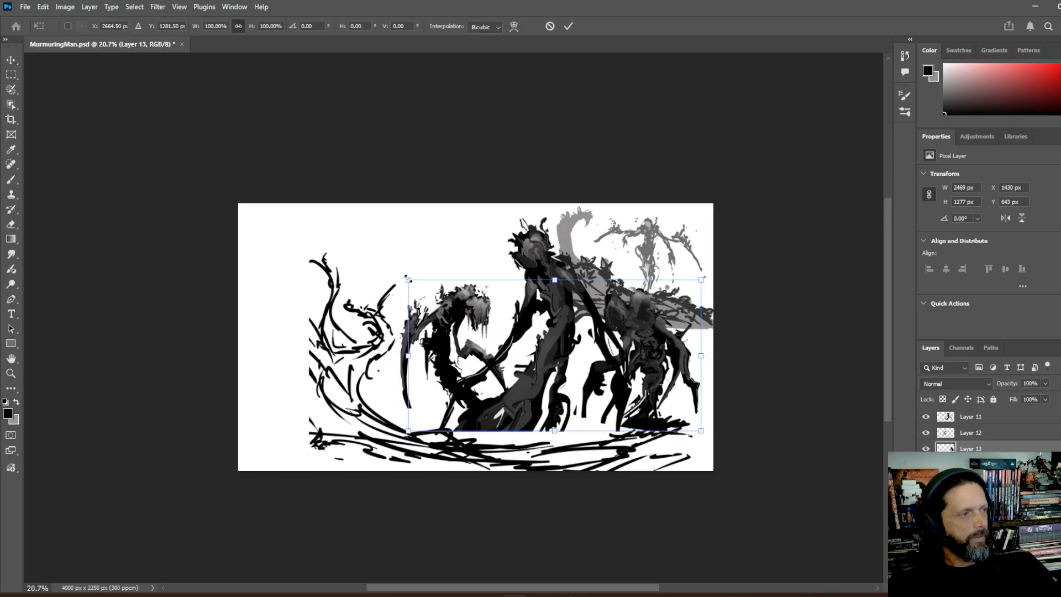
left_click_drag(408, 280, 353, 249)
left_click_drag(594, 351, 607, 340)
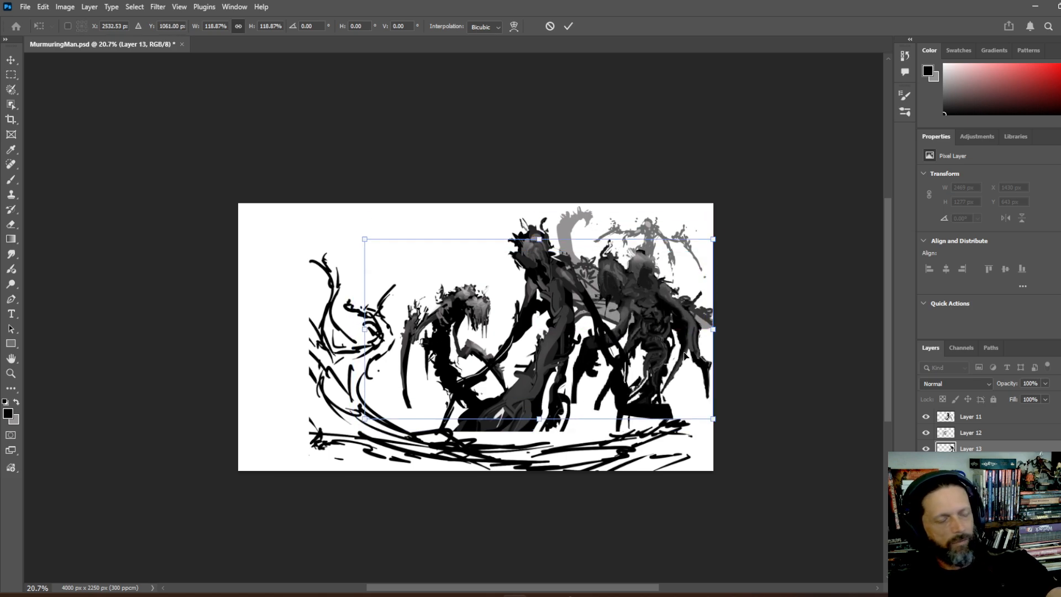
key("Return")
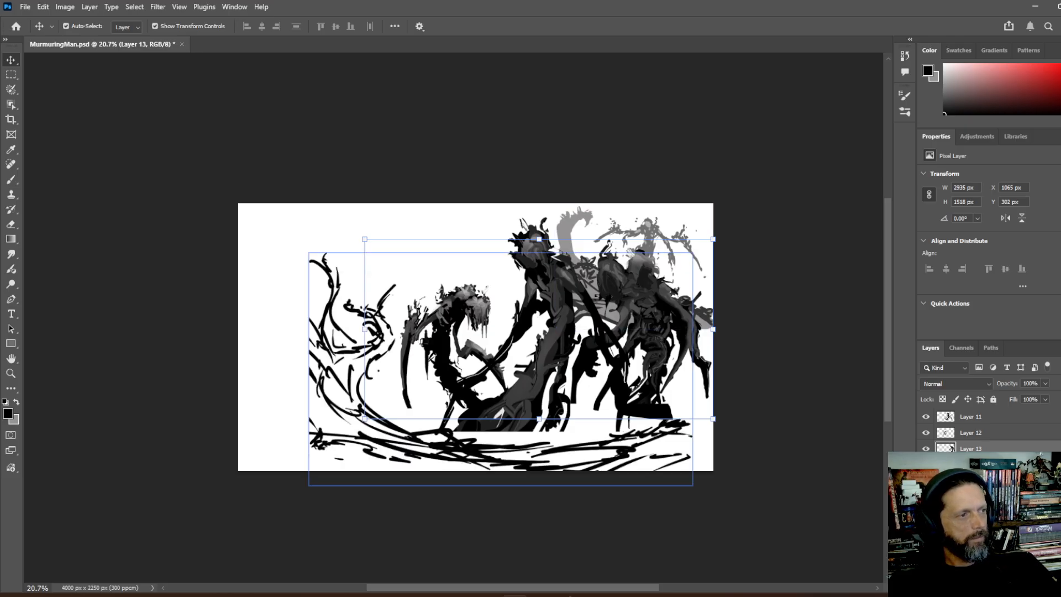
- Enlarge the rough line sketch on Layer 2 to about 122% and place it across the full canvas
left_click(970, 497)
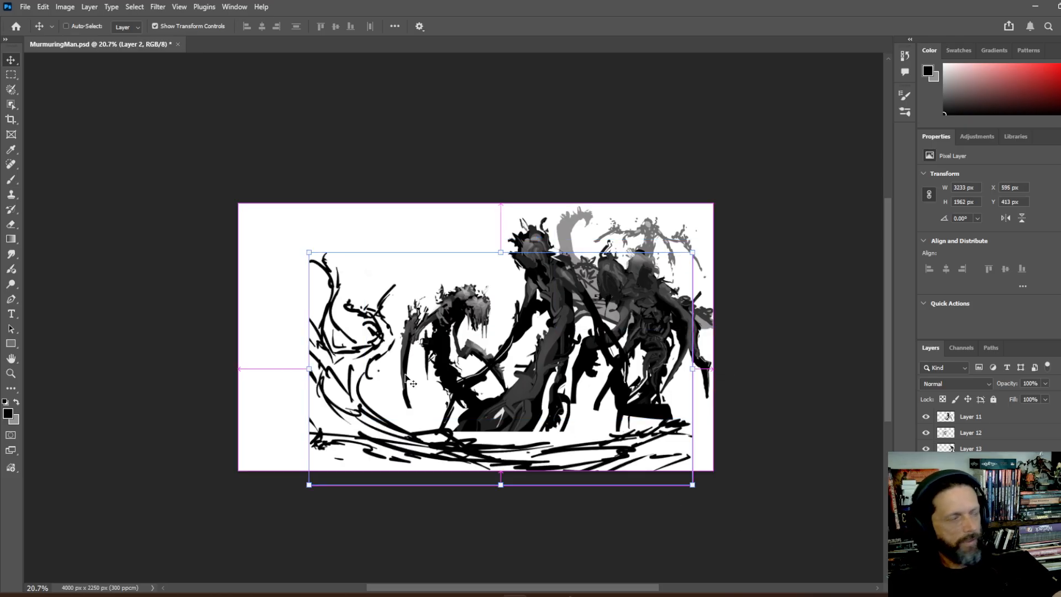
key("ctrl+t")
left_click_drag(309, 252, 225, 201)
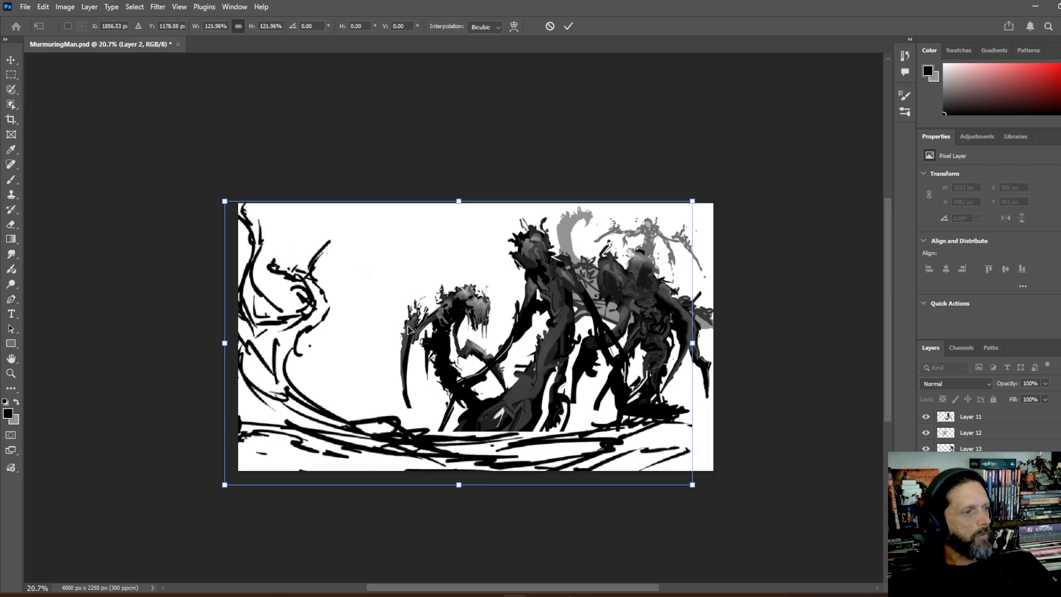
left_click_drag(468, 358, 493, 360)
key("Return")
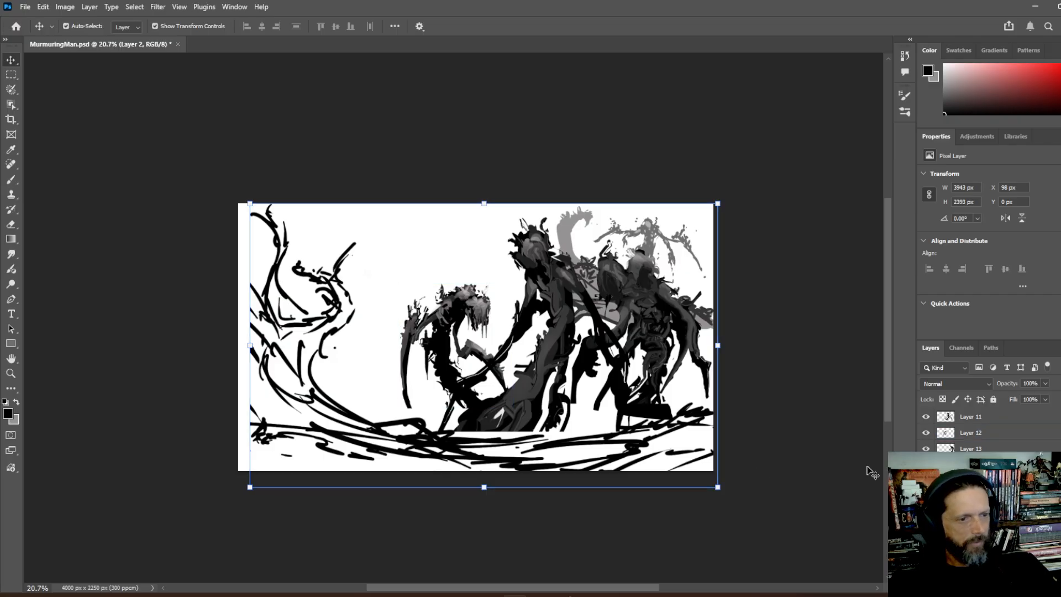
- Enlarge the hunched creature on Layer 12 to about 111% and place it farther left of the central figure
left_click(987, 434)
left_click(925, 432)
left_click(926, 433)
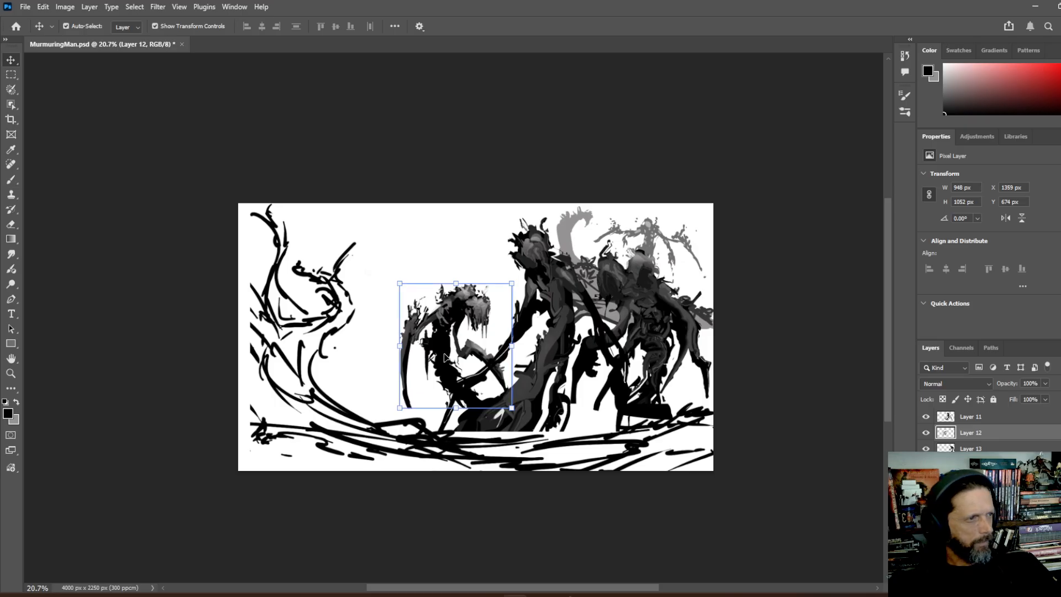
left_click_drag(448, 346, 420, 337)
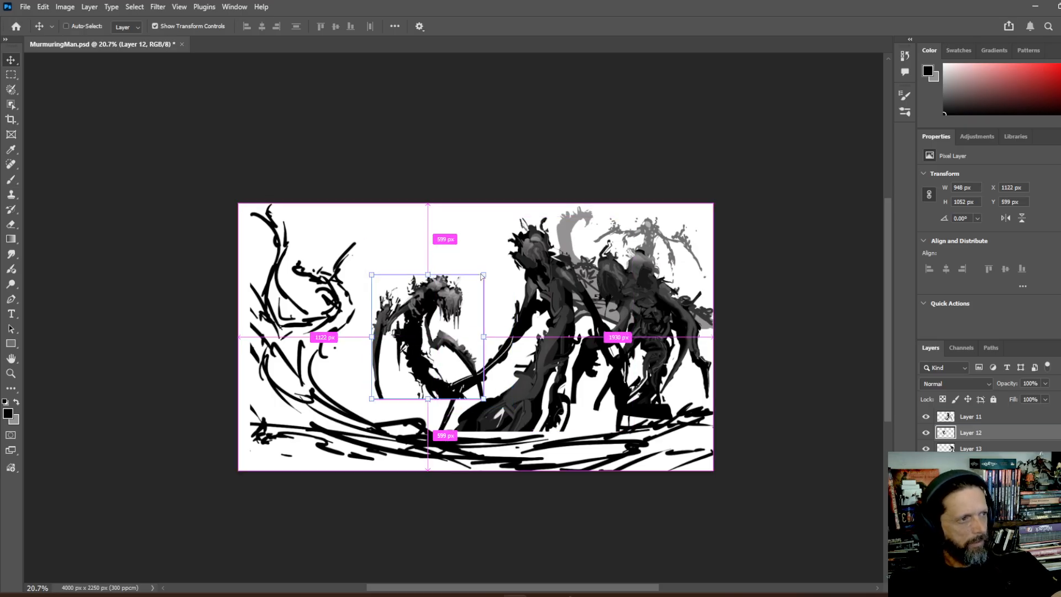
key("ctrl+t")
left_click_drag(484, 275, 496, 260)
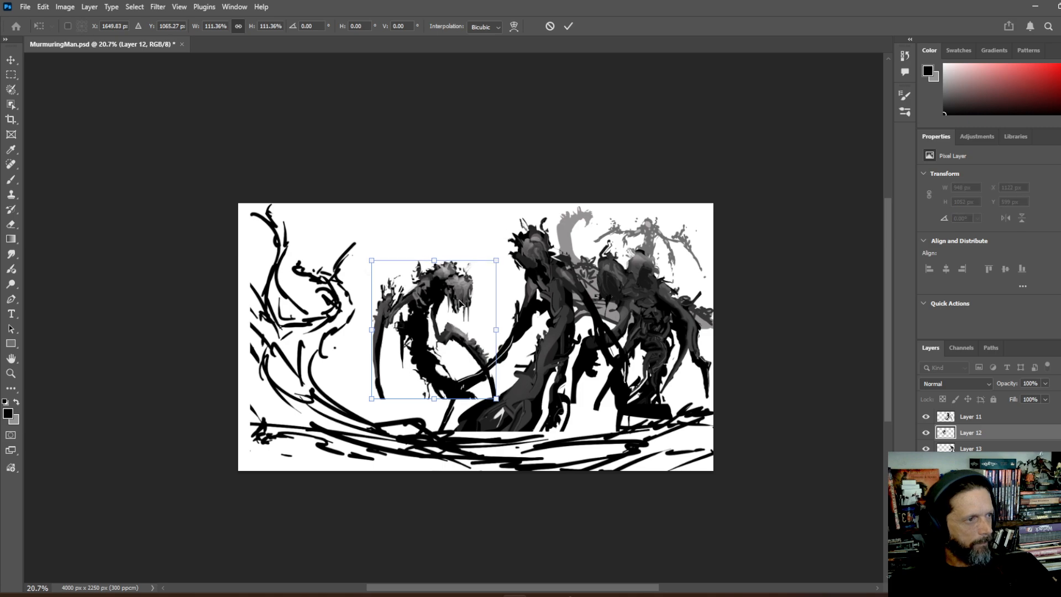
left_click_drag(459, 306, 452, 324)
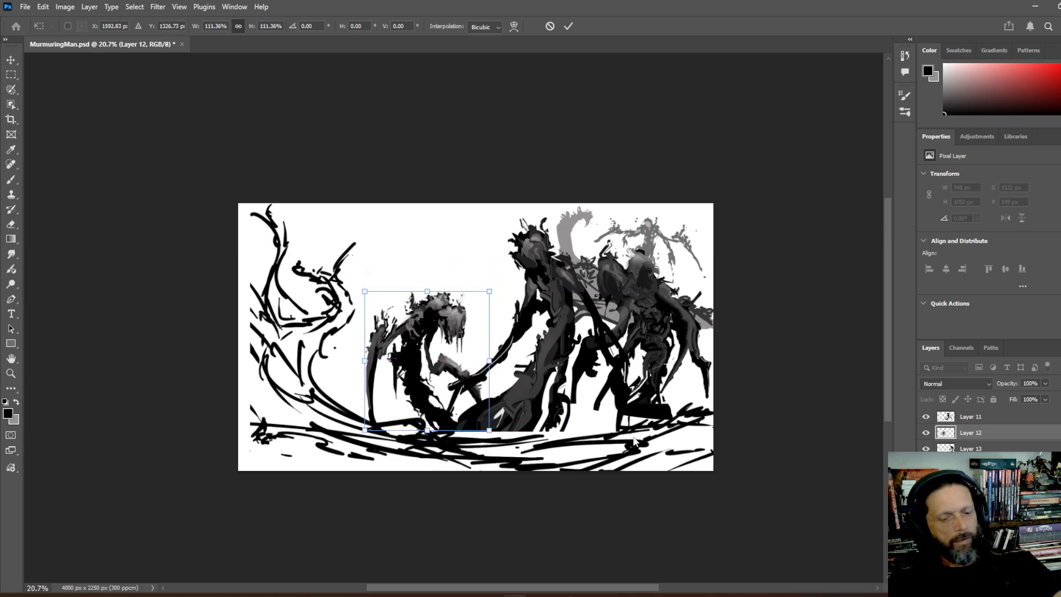
key("Return")
- Lower the opacity of the hunched creature's Layer 12 to 42%
left_click(1046, 385)
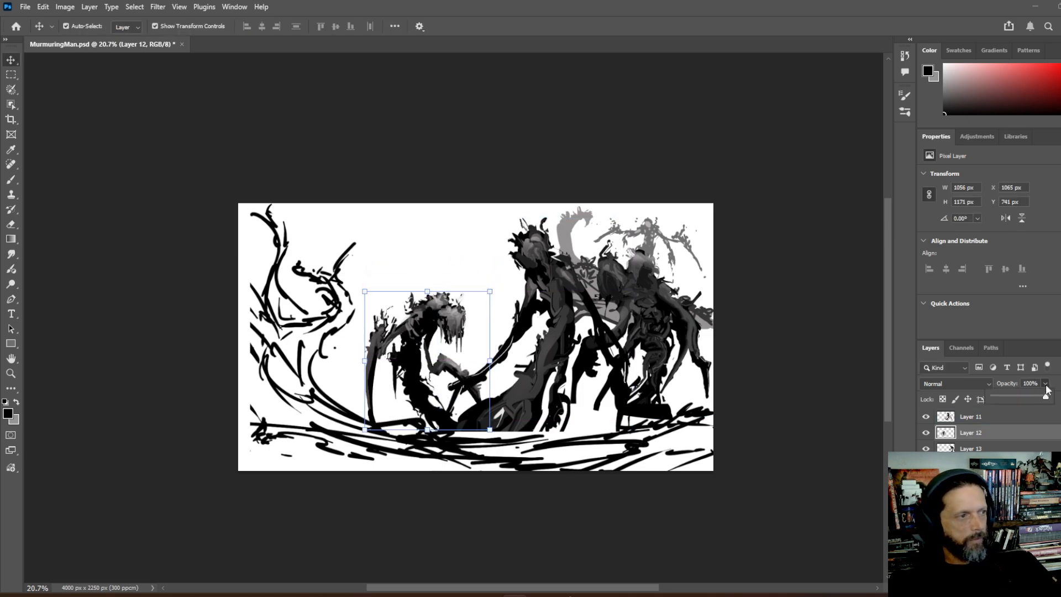
left_click_drag(1045, 397, 1015, 396)
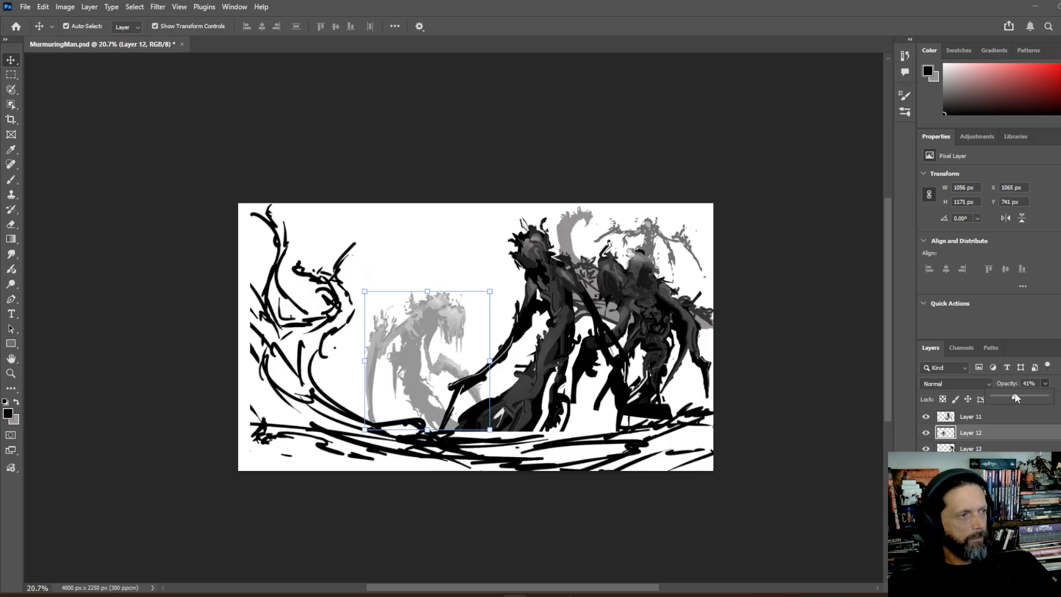
left_click(11, 75)
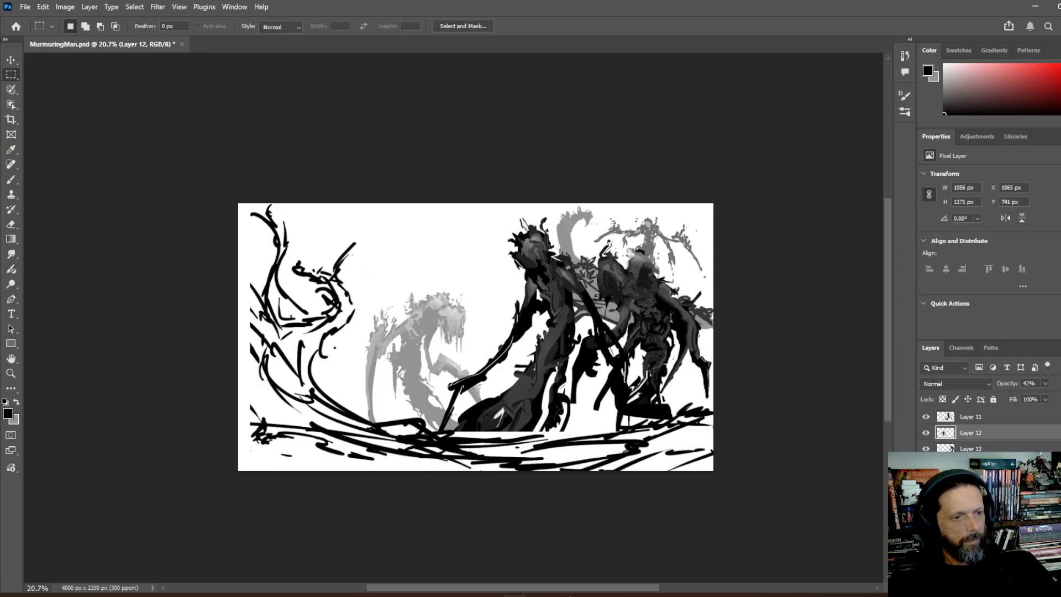
- Move Layer 7 and Layer 10 together above Layer 11 in the layer stack
left_click(971, 464)
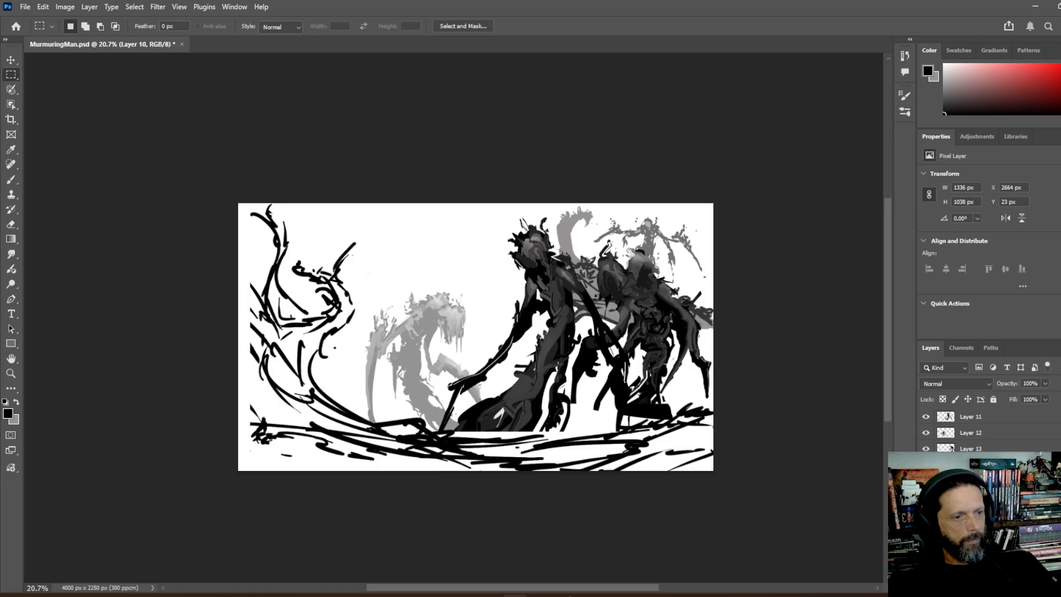
left_click(970, 481)
left_click(971, 464, "shift")
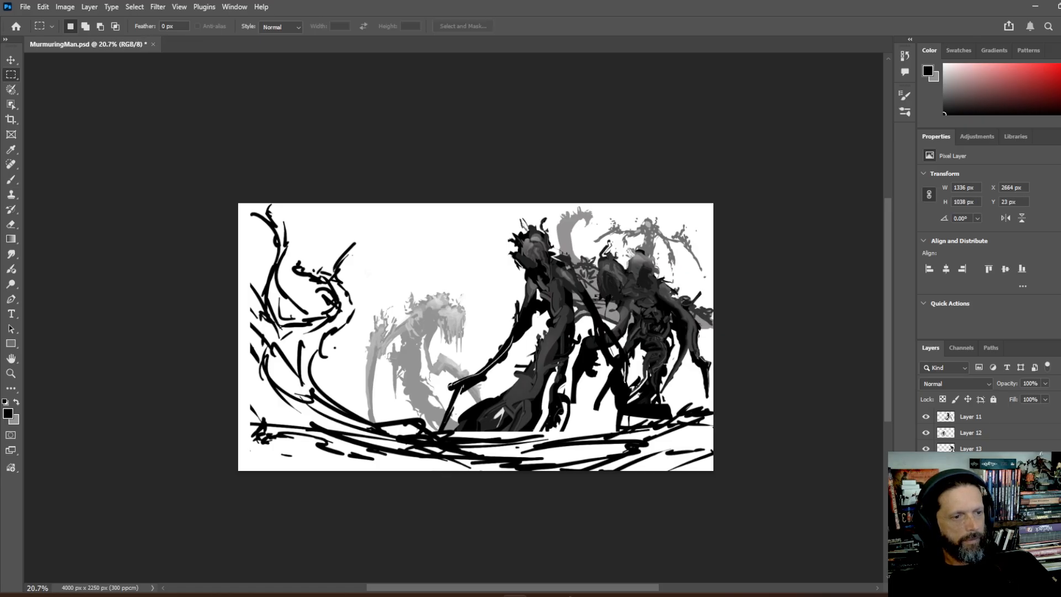
left_click_drag(971, 464, 974, 411)
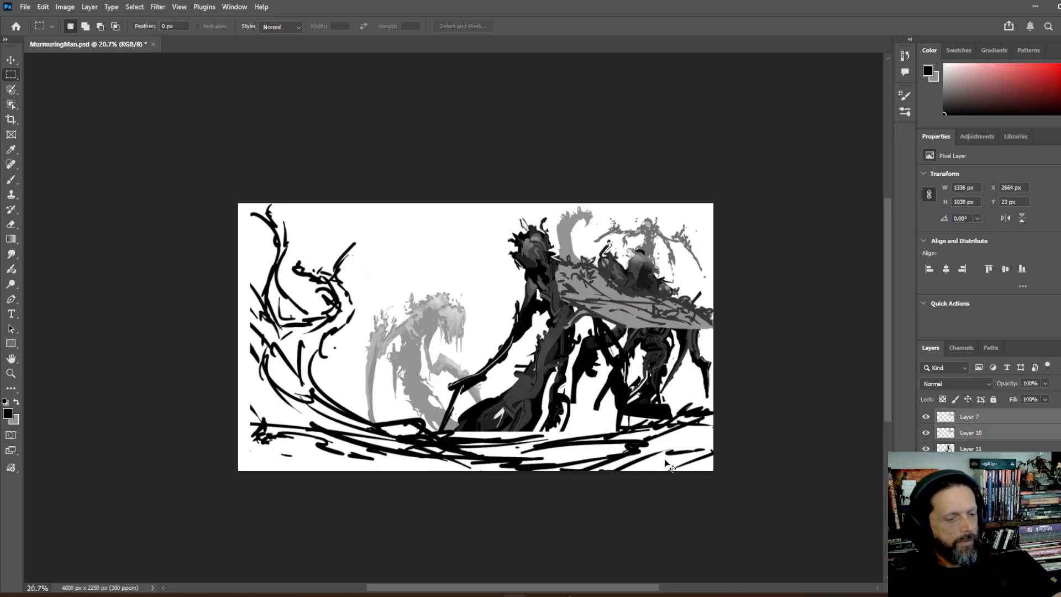
- Enlarge Layers 7 and 10 together to about 2695 × 2095 px and place their slope over the canvas's lower-left area
key("ctrl+t")
left_click_drag(556, 207, 331, 30)
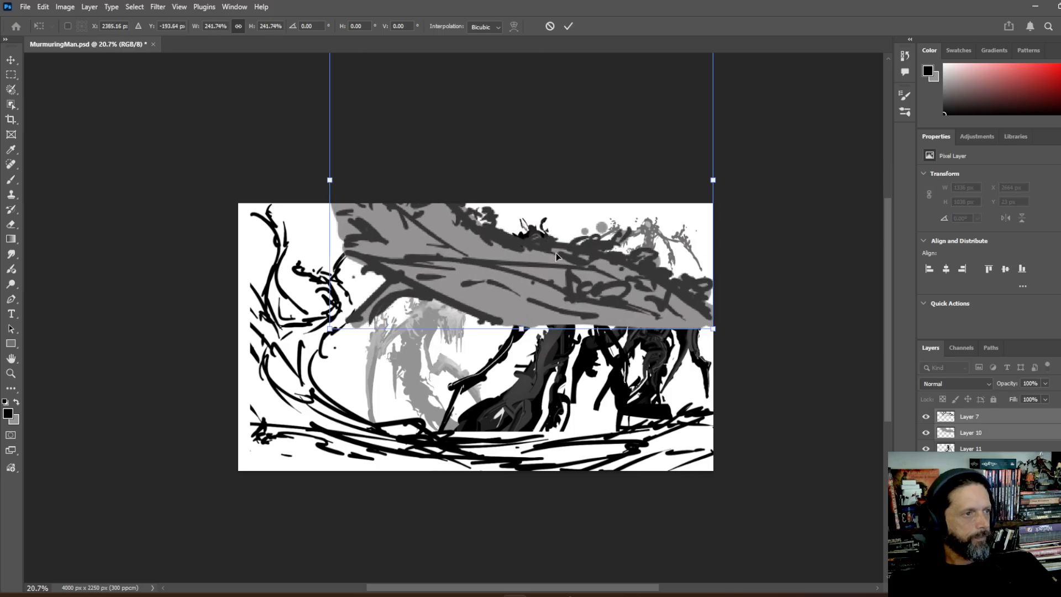
left_click_drag(558, 254, 418, 430)
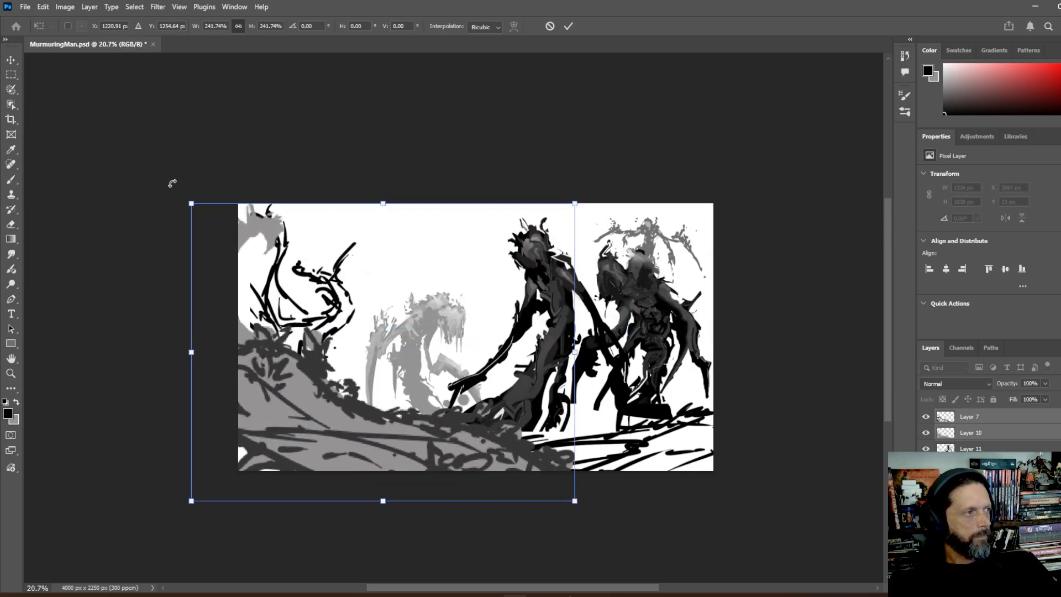
left_click_drag(191, 203, 225, 237)
left_click_drag(270, 304, 272, 313)
key("Return")
key("m")
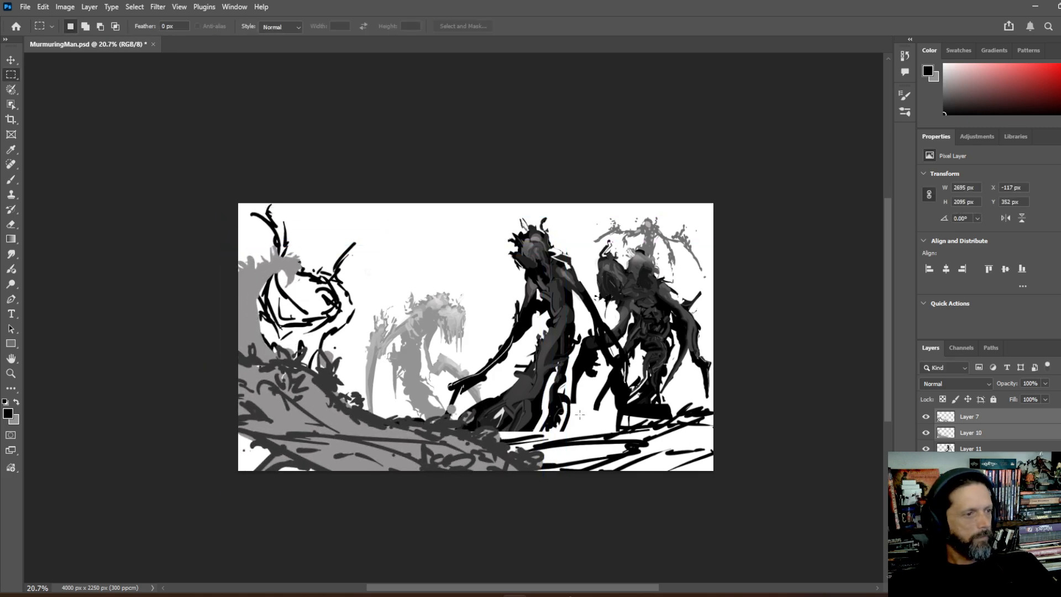
key("v")
key("ctrl")
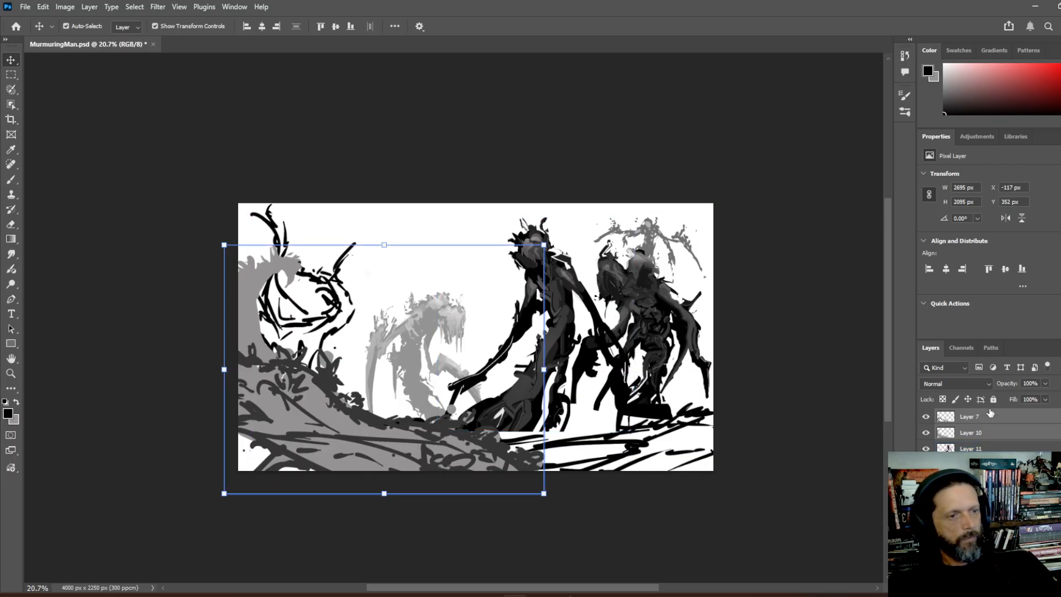
- Check what Layer 7 holds and scale Layer 10 alone down to about 99%
left_click(925, 416)
left_click(924, 417)
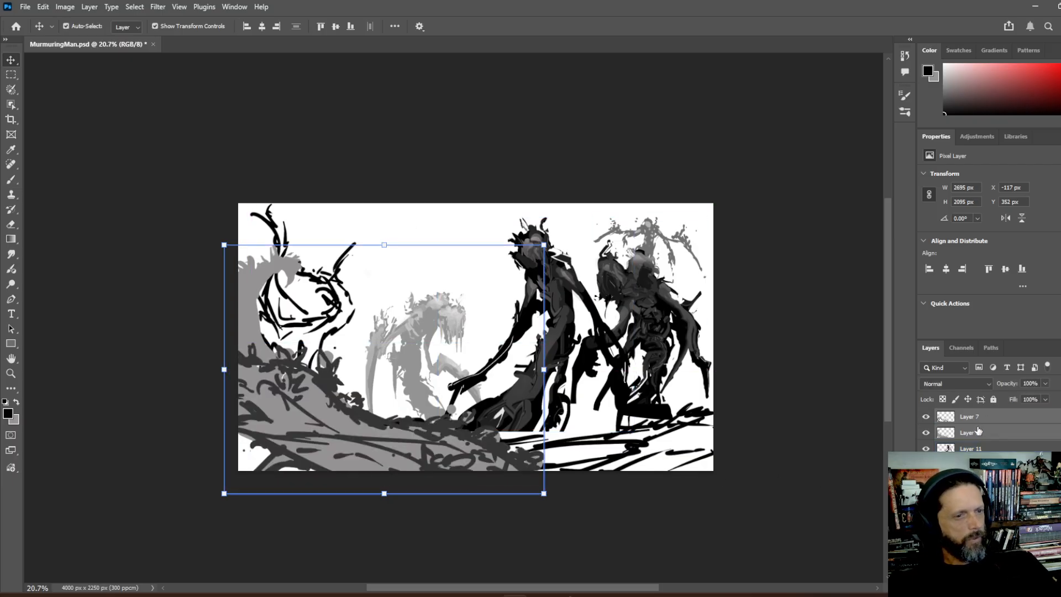
left_click(994, 431)
left_click(11, 75)
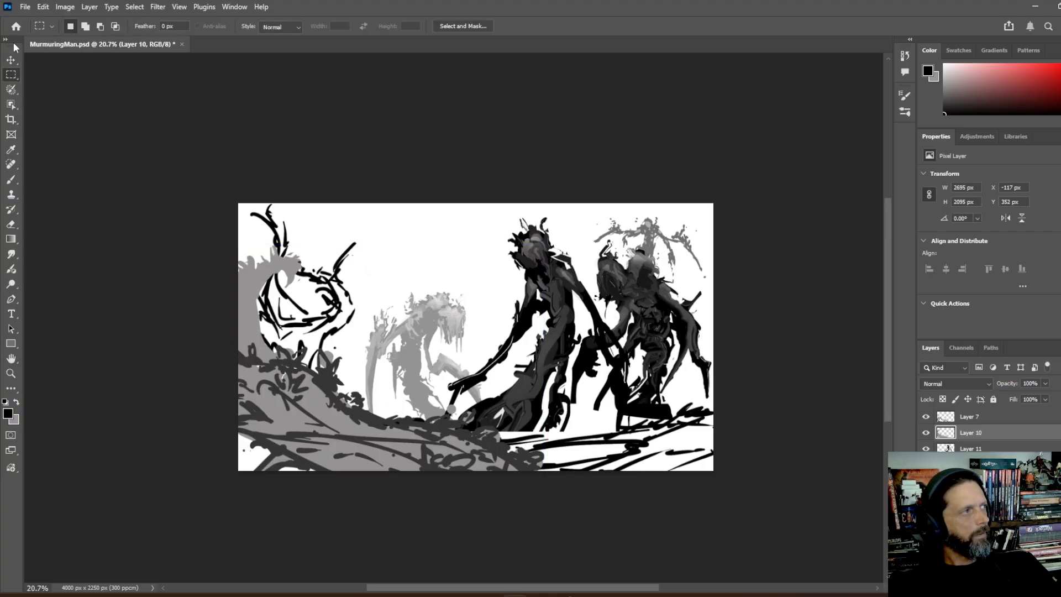
left_click(11, 60)
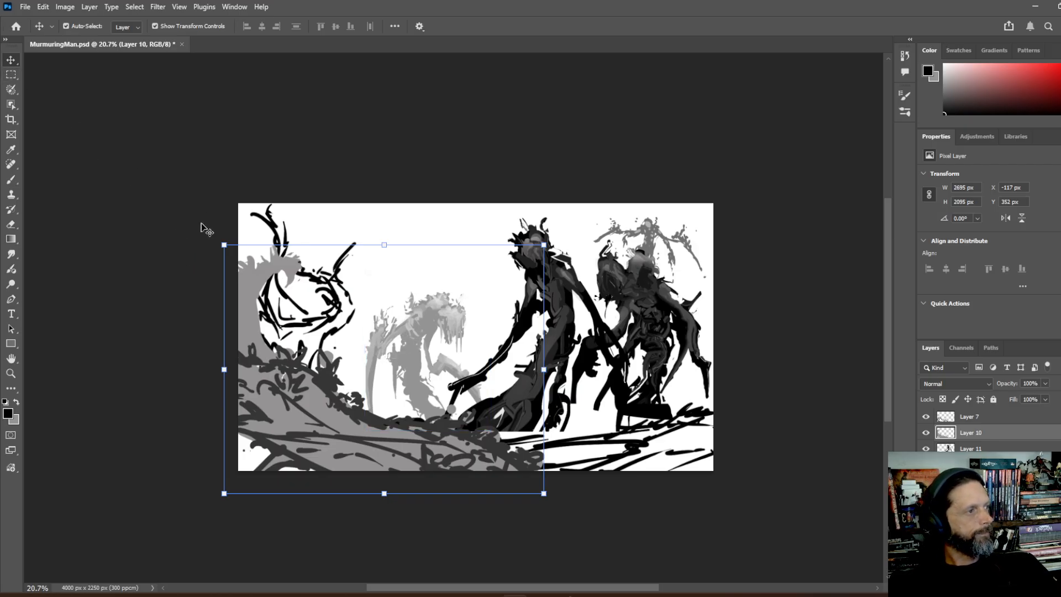
left_click_drag(223, 245, 227, 247)
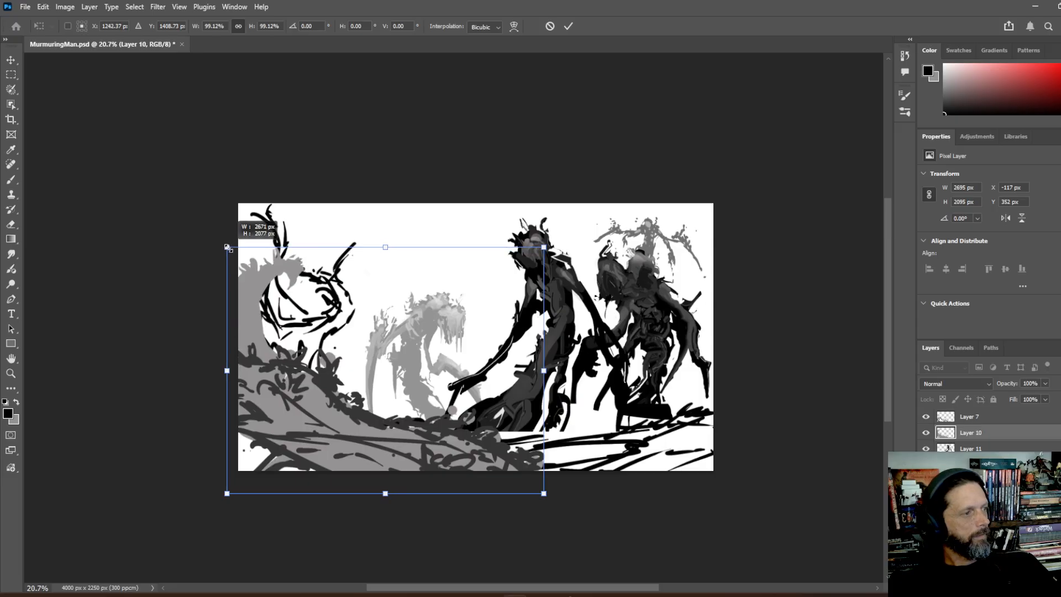
key("Return")
left_click(722, 504)
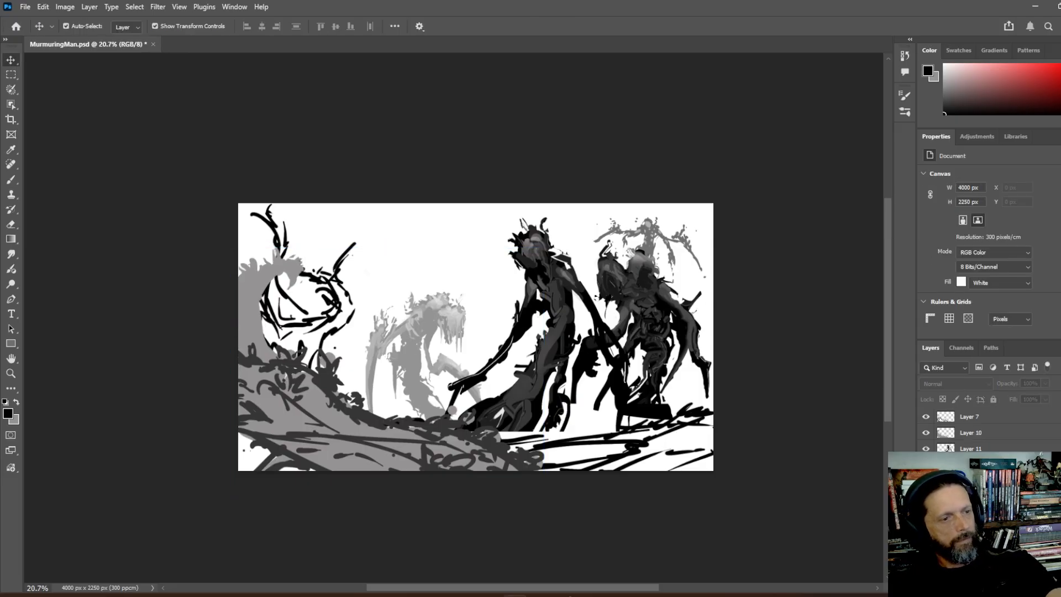
- Check what Layer 10 holds and hide the rough line sketch on Layer 2
left_click(927, 433)
left_click(926, 433)
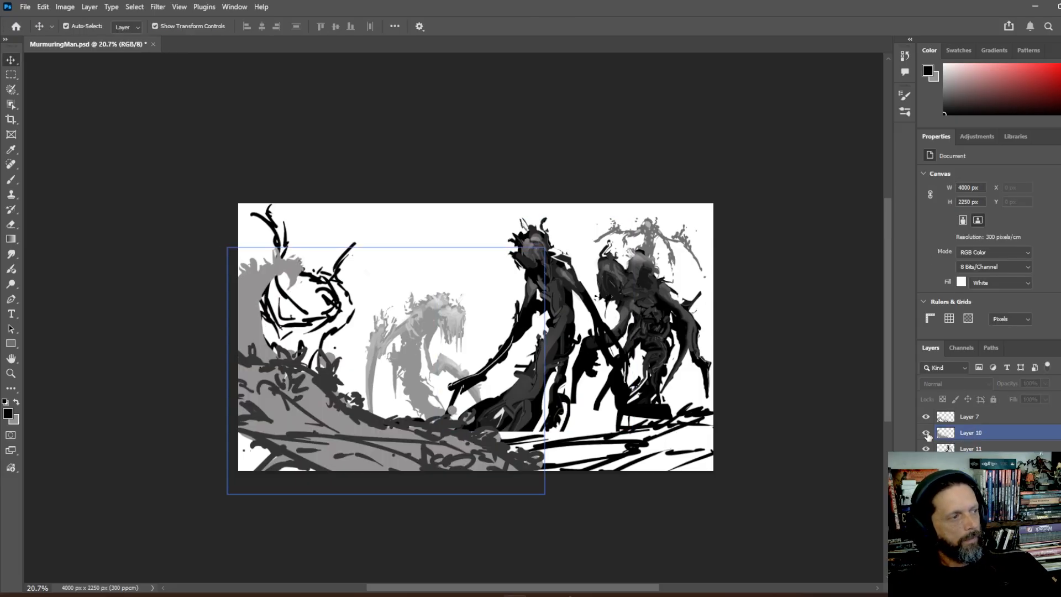
left_click(970, 433)
scroll(972, 442, "down", 3)
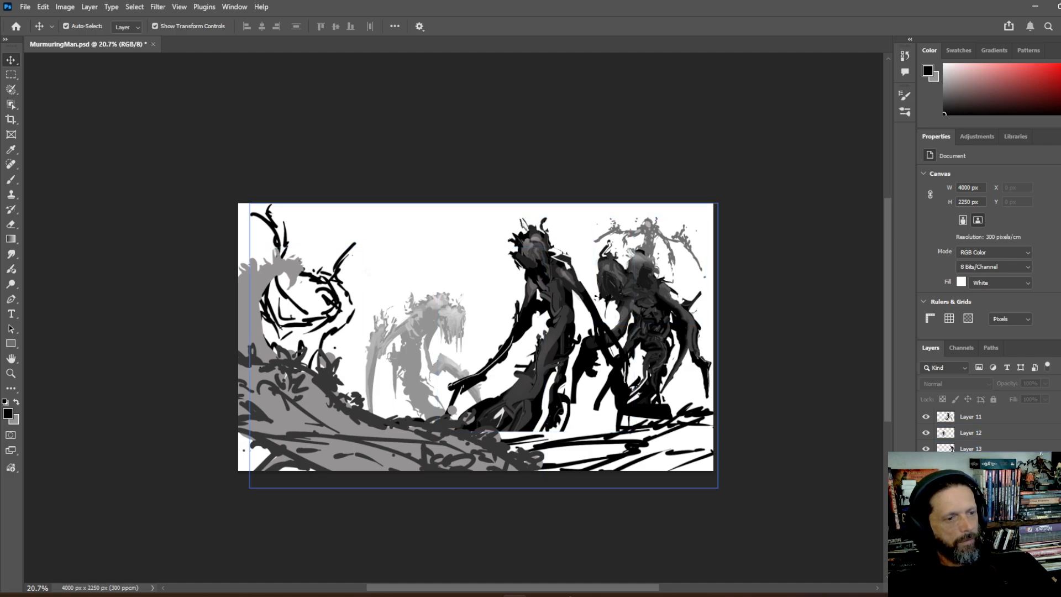
left_click(926, 464)
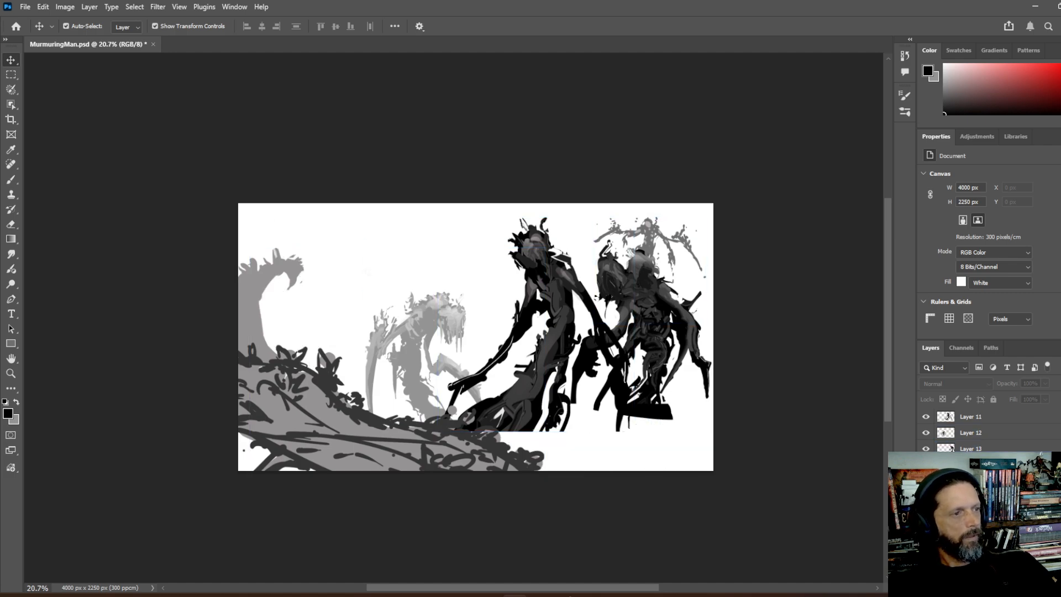
- Try to pick the faint small creature at the canvas's upper right and hide it
left_click(659, 236, "ctrl")
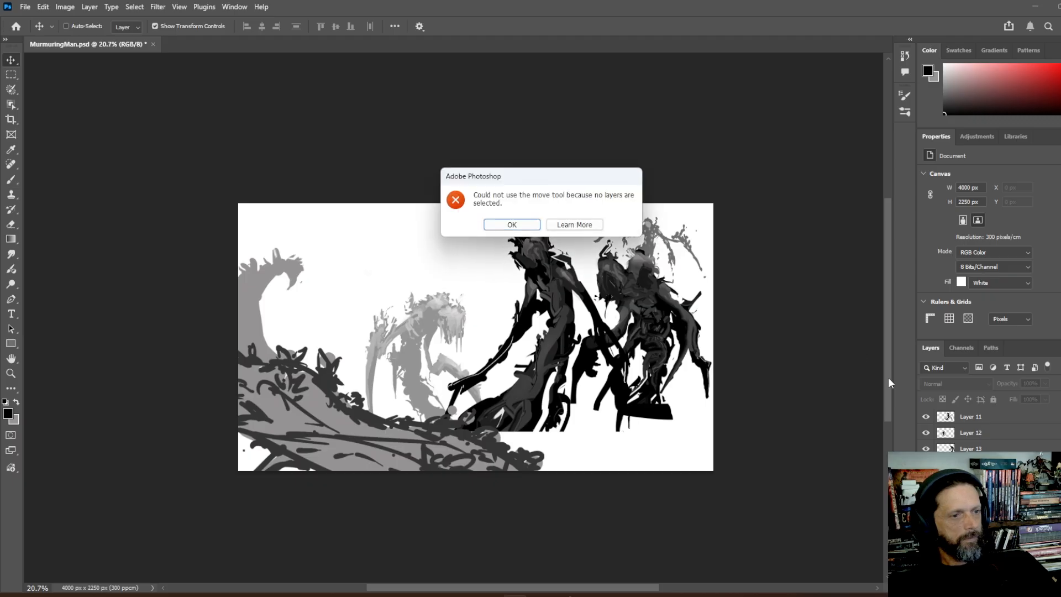
left_click(512, 225)
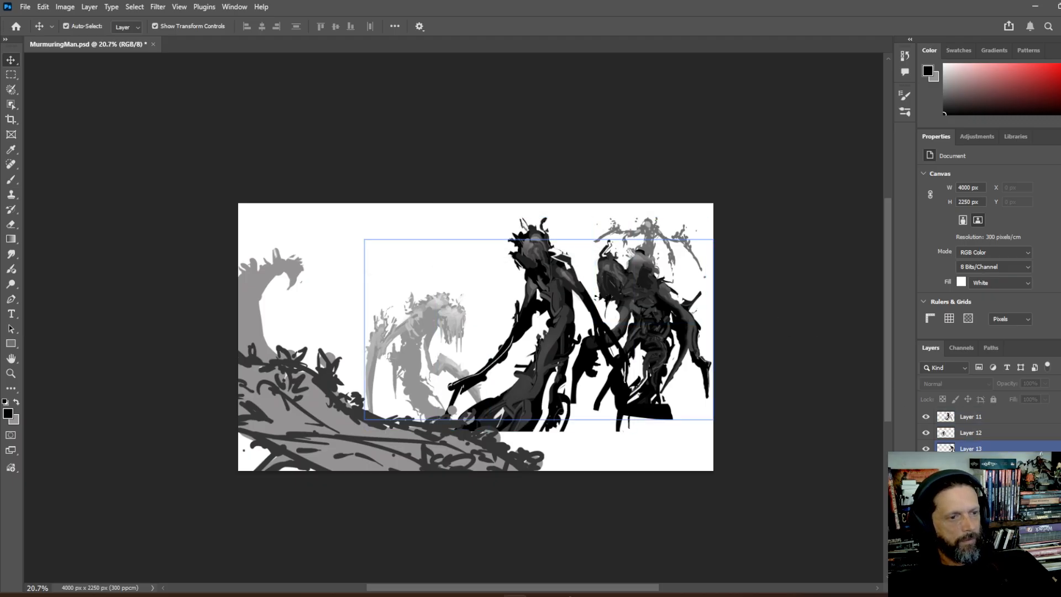
scroll(989, 432, "down", 1)
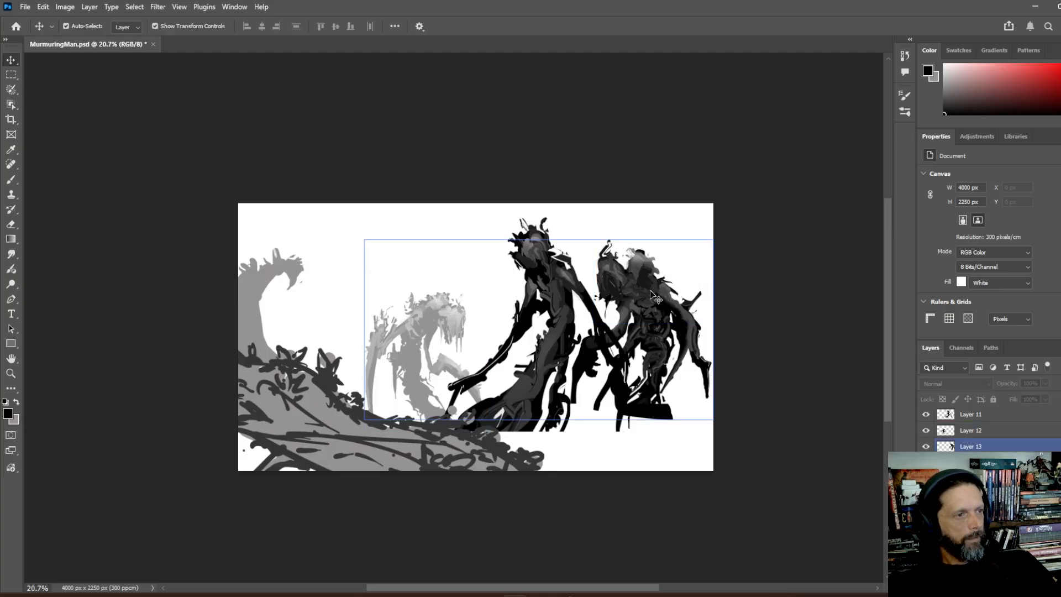
- Check that Layer 13 holds the creature right of the central figure and lower its opacity to 46%
key("ctrl")
left_click(670, 307)
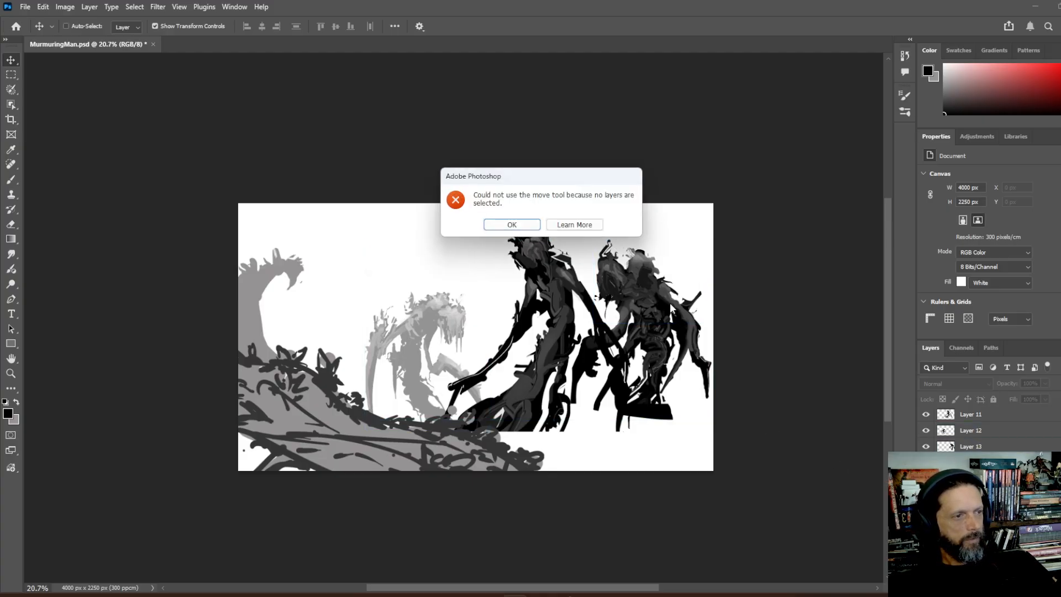
left_click(524, 226)
left_click(958, 446)
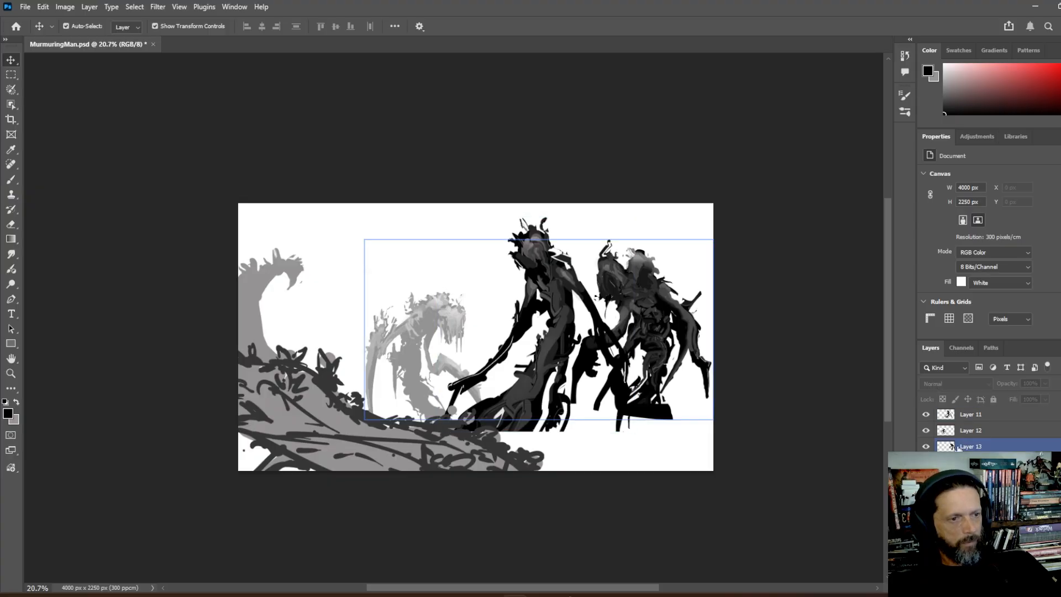
left_click(925, 446)
left_click(925, 446)
left_click(1011, 446)
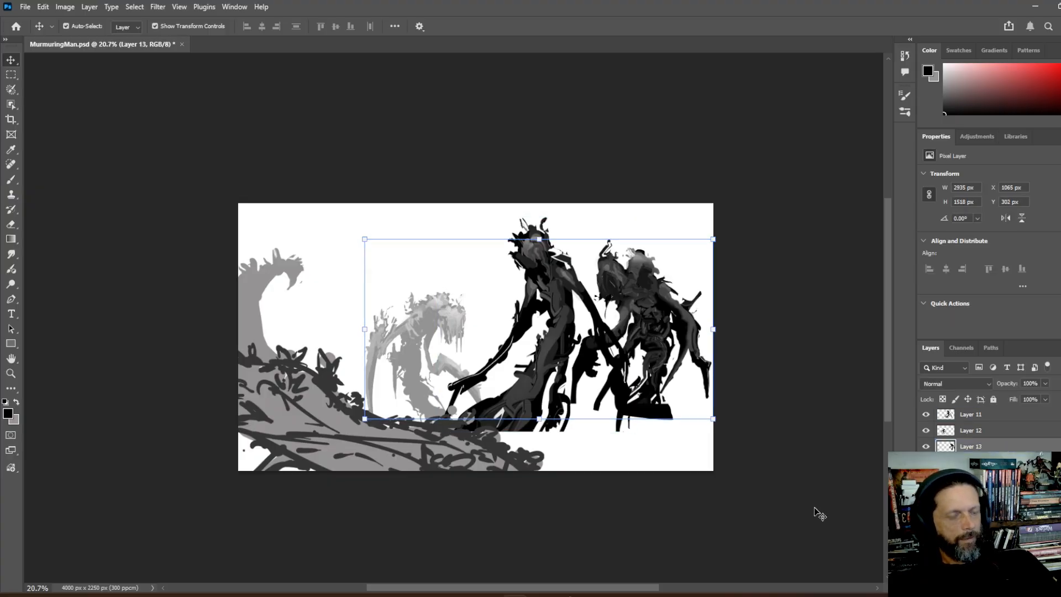
left_click(1045, 383)
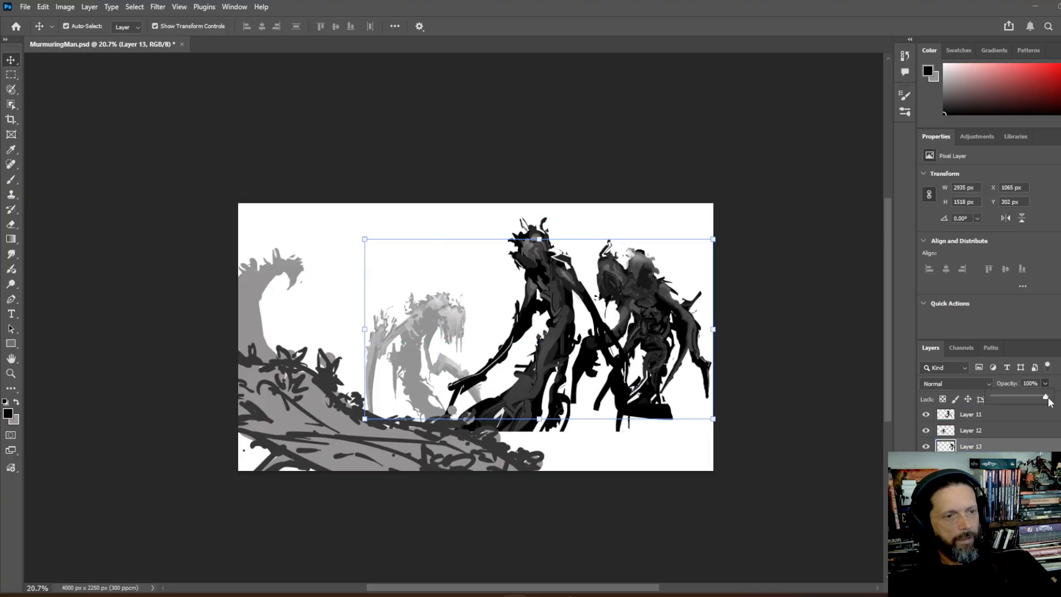
left_click_drag(1048, 397, 1019, 395)
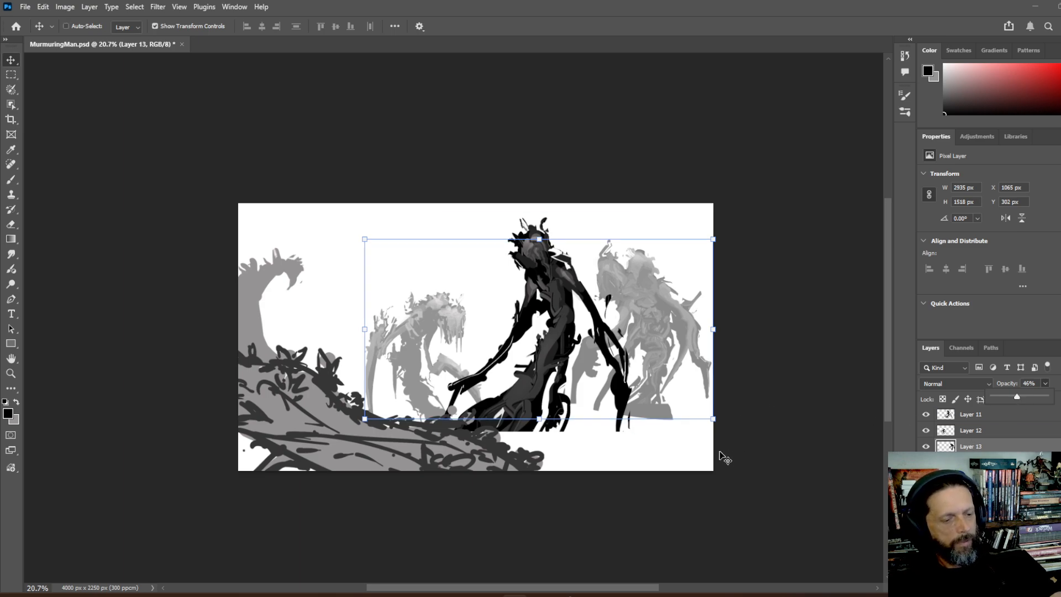
- Stretch Layer 13's faint creature vertically to about 128% and shift it up and right
key("ctrl+t")
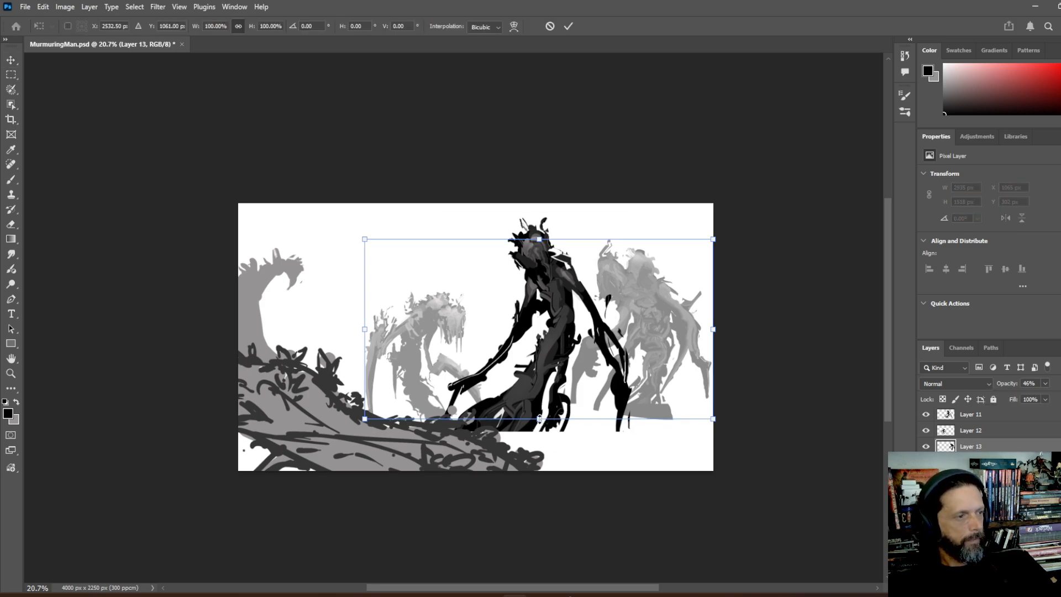
left_click_drag(540, 418, 550, 470)
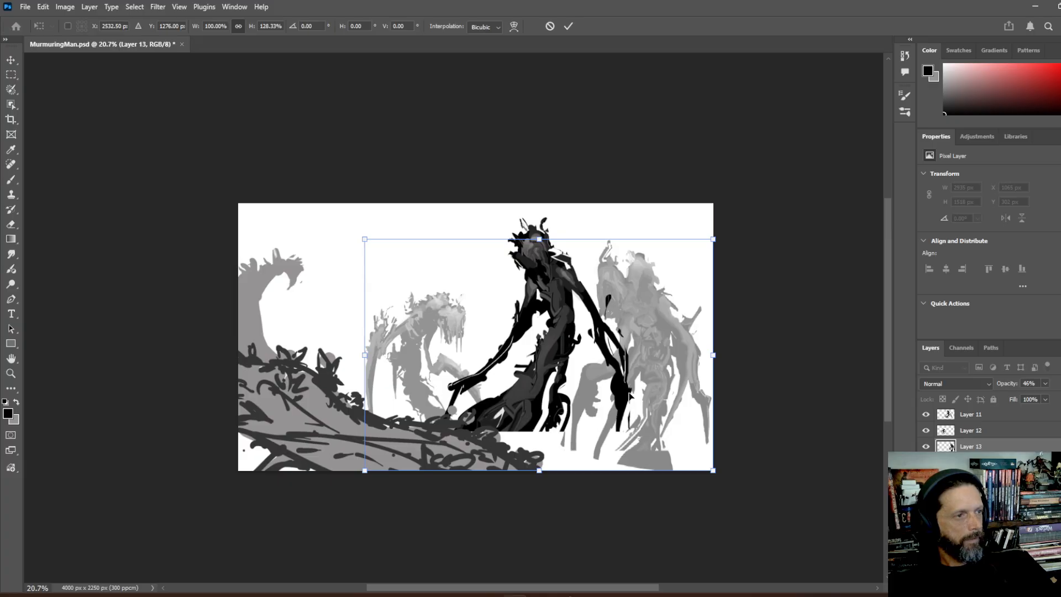
mouse_move(628, 395)
left_mouse_down()
mouse_move(628, 369)
mouse_move(644, 366)
mouse_move(621, 369)
mouse_move(638, 378)
left_mouse_up()
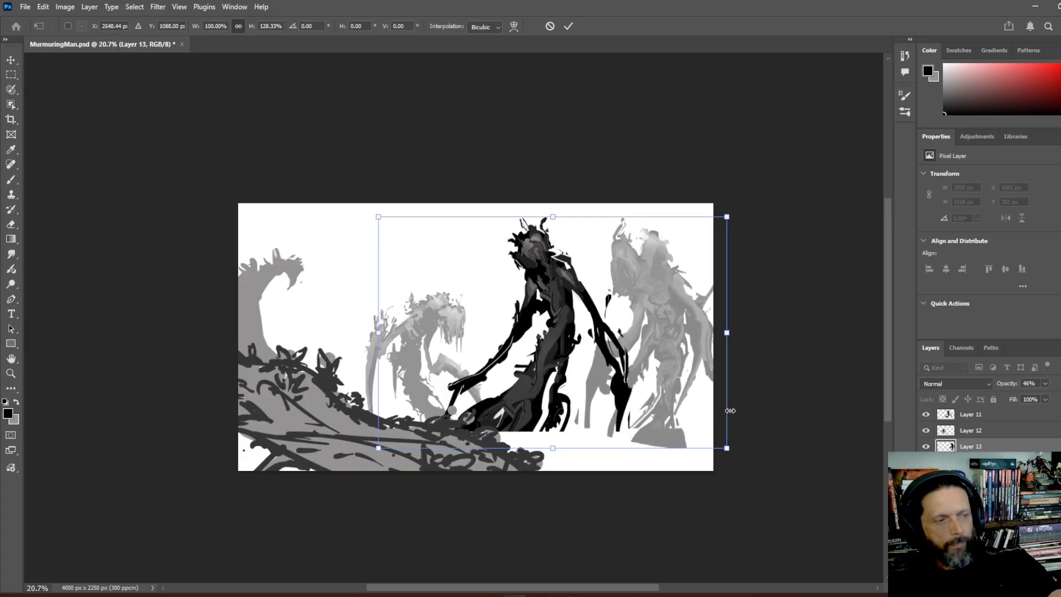
key("Return")
- Resize the dark central figure on Layer 11 to about 1542 × 1682 px and shift it slightly right
left_click(971, 418)
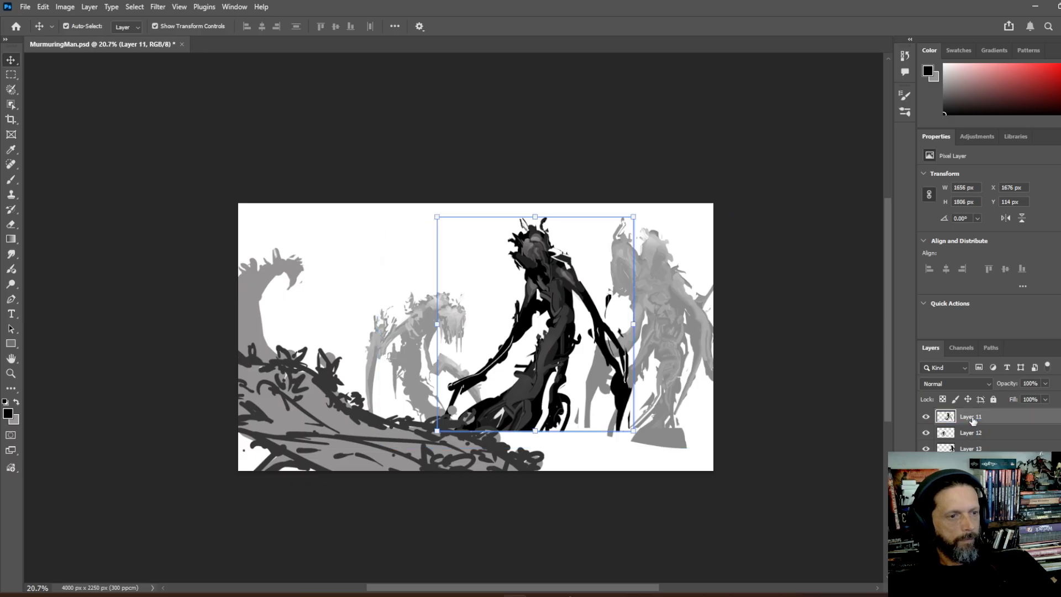
key("ctrl+t")
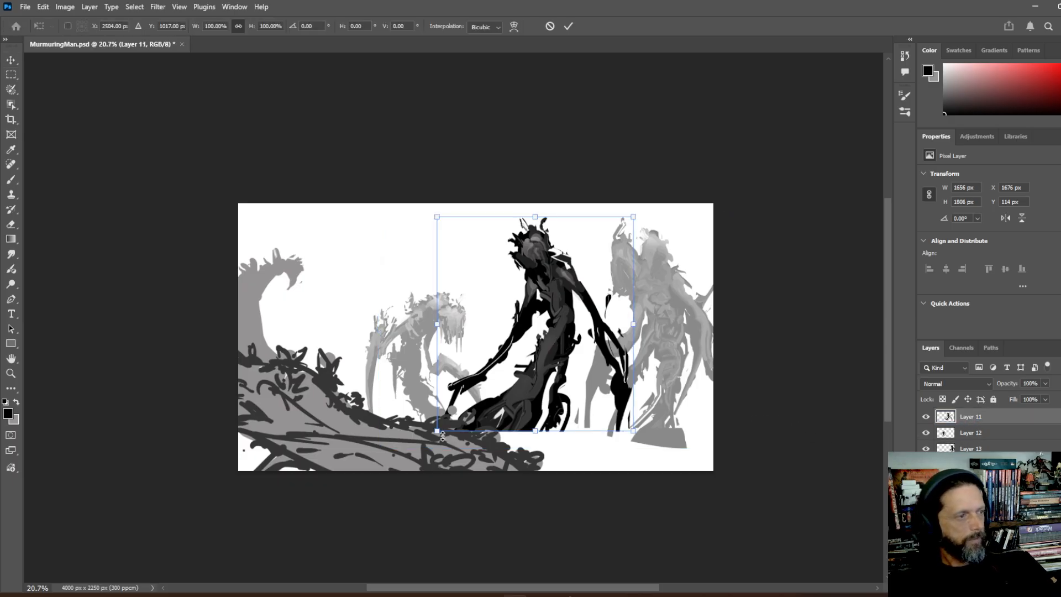
left_click_drag(443, 436, 429, 472)
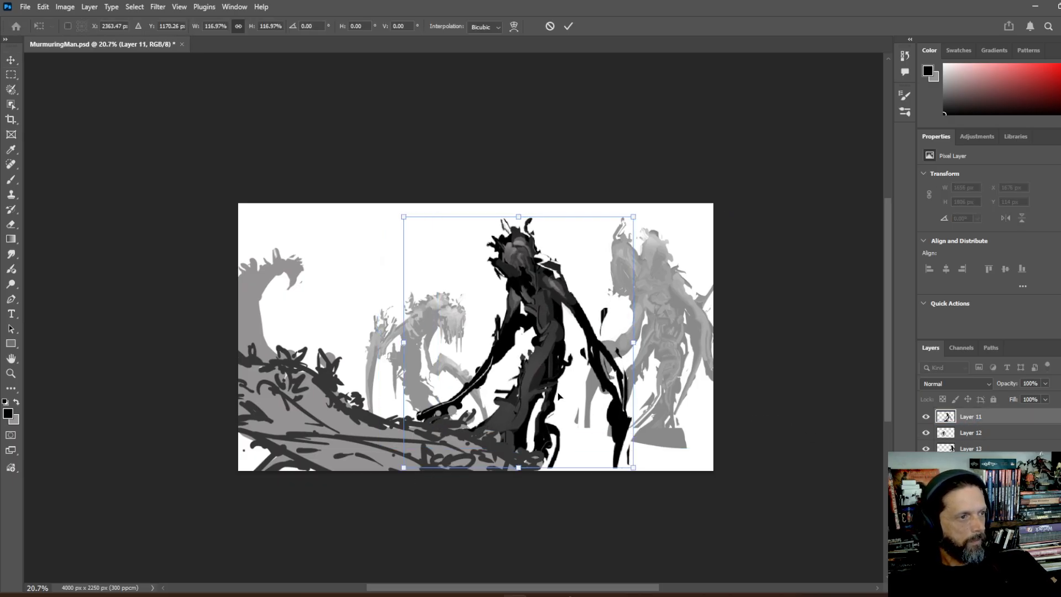
left_click_drag(558, 396, 584, 378)
left_click_drag(655, 459, 600, 411)
key("Return")
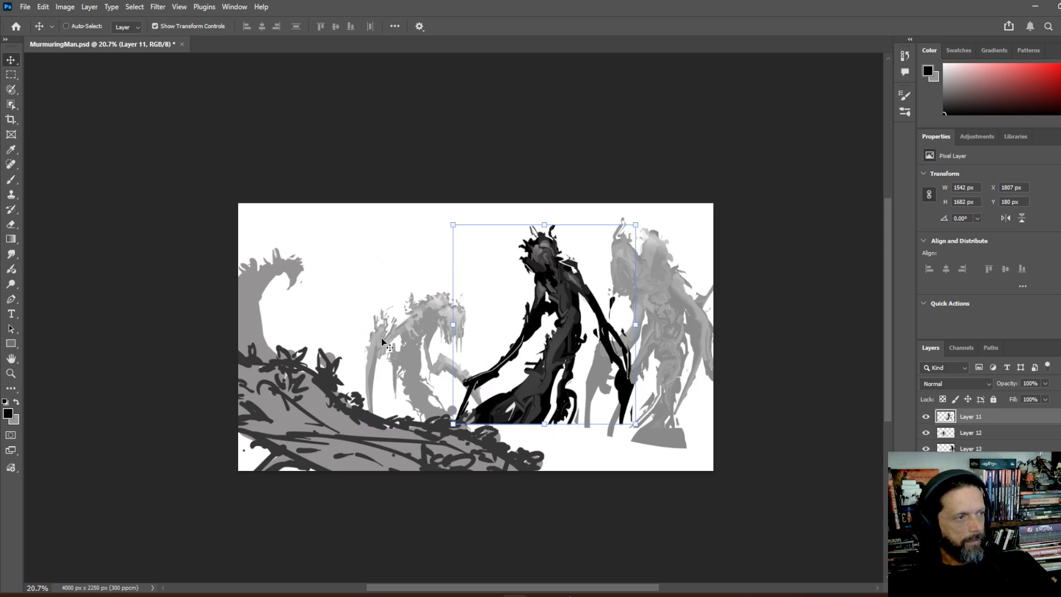
- Check what Layer 12 holds, scale that creature down to about 80% and move it up and left above the slope
left_click(926, 432)
left_click(926, 433)
left_click(972, 435)
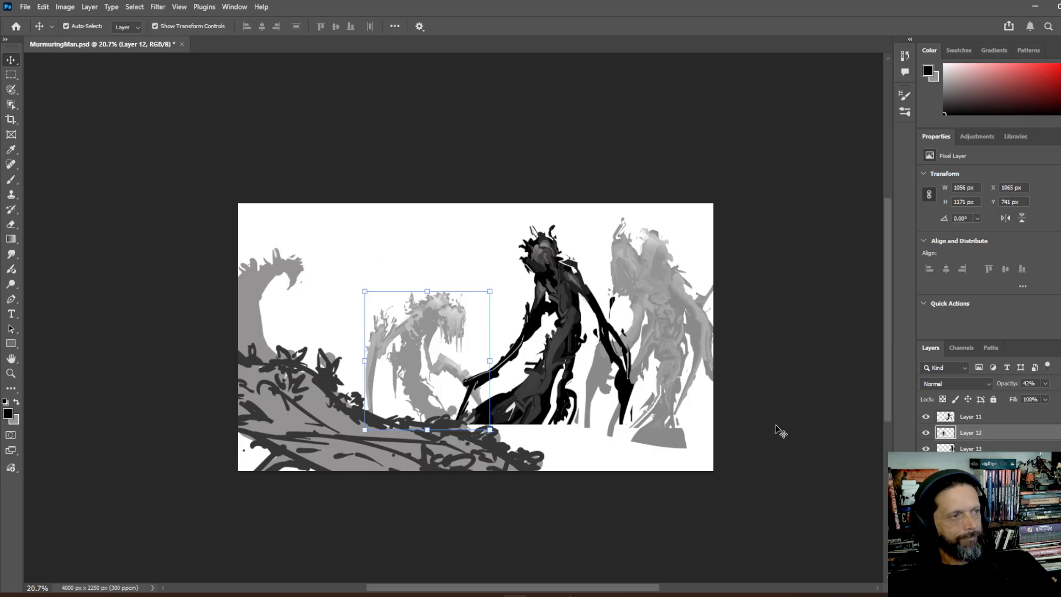
left_click_drag(364, 292, 390, 318)
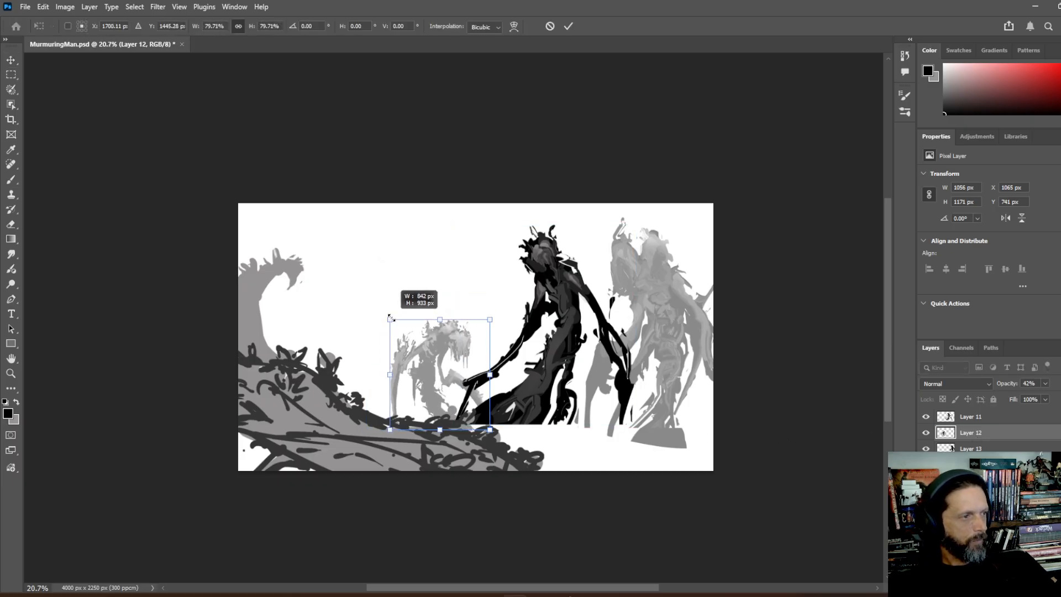
left_click_drag(429, 365, 398, 315)
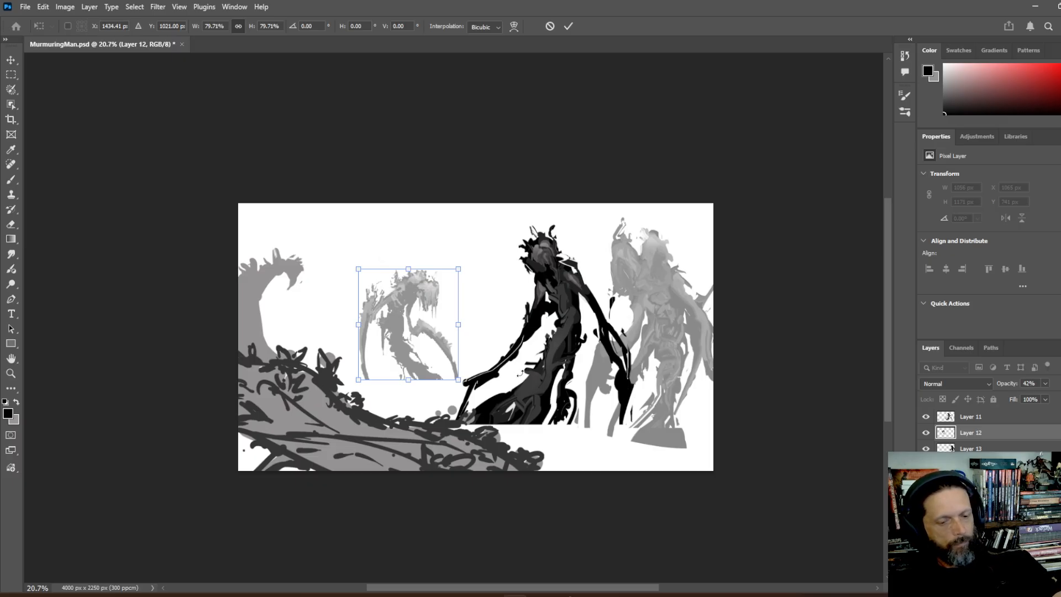
key("Return")
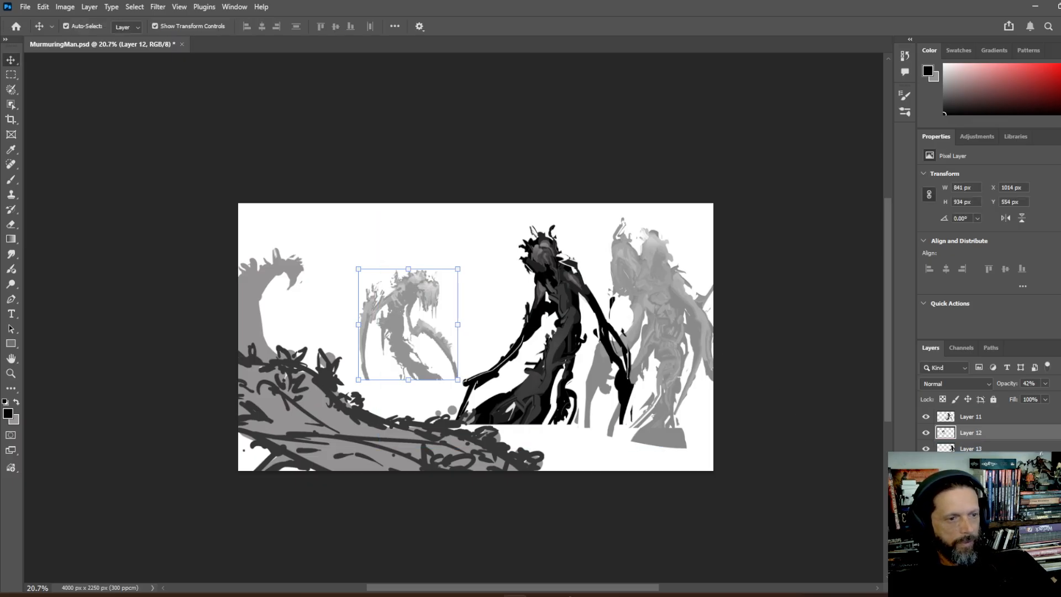
- Scale Layer 13's creature down to about 57% and place it higher, just right of the central figure
left_click(971, 449)
key("ctrl+t")
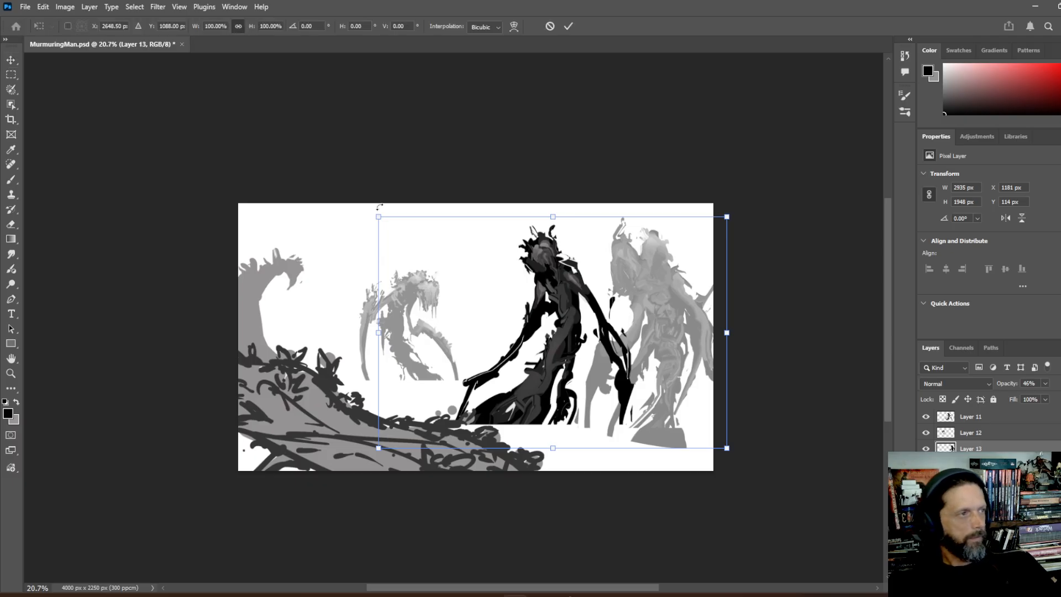
left_click_drag(383, 221, 530, 316)
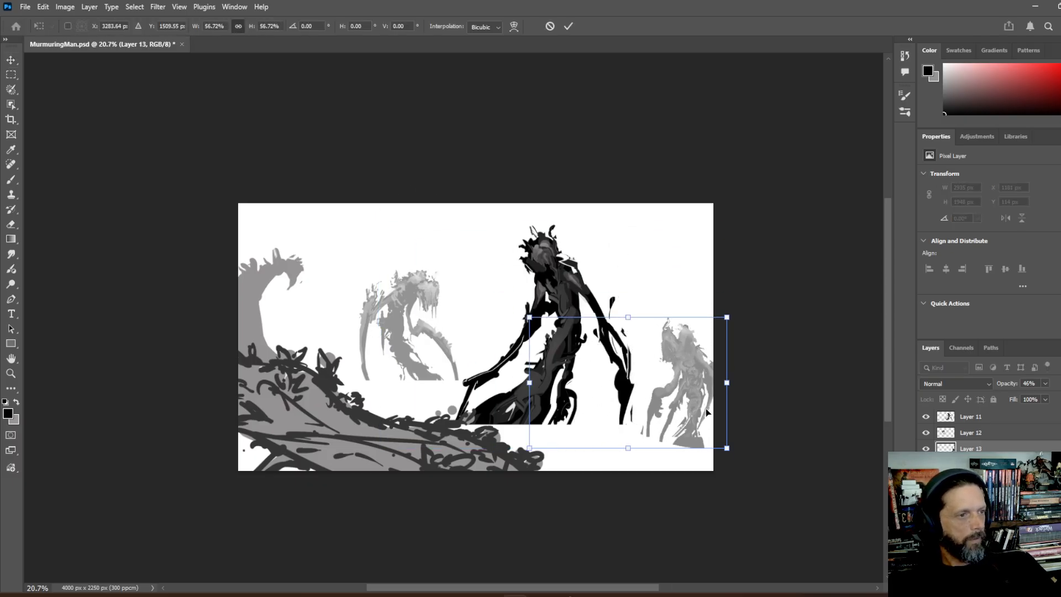
left_click_drag(710, 412, 675, 326)
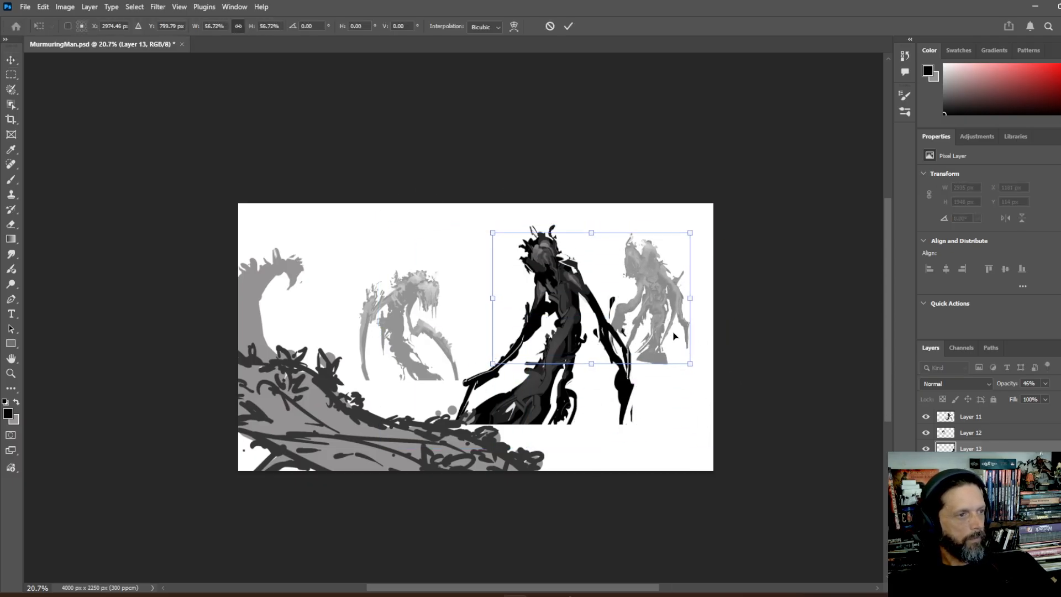
key("Return")
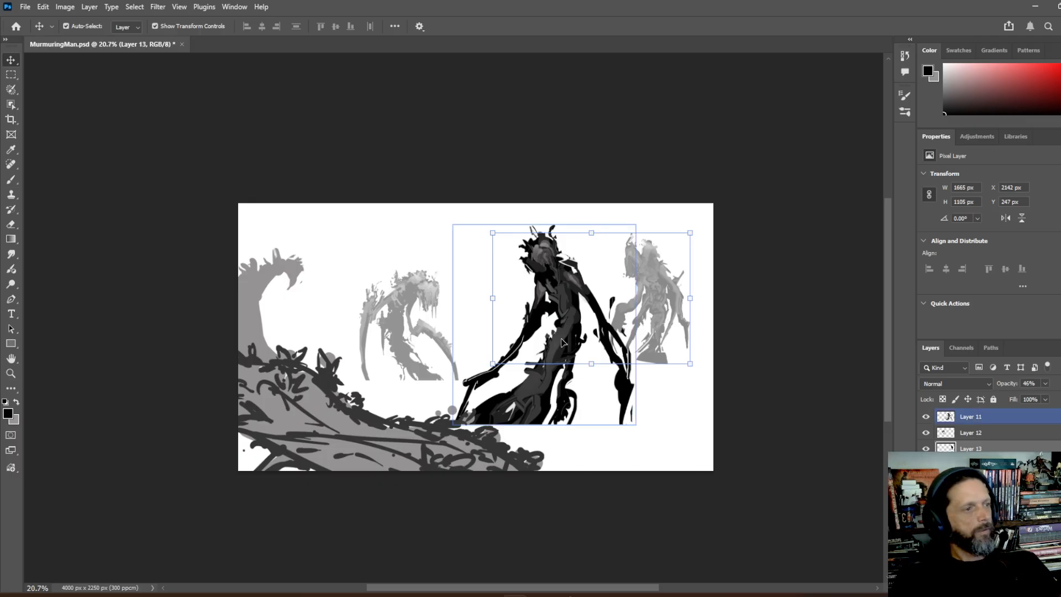
- Make Layer 11 with the dark central figure the active layer
left_click(561, 342)
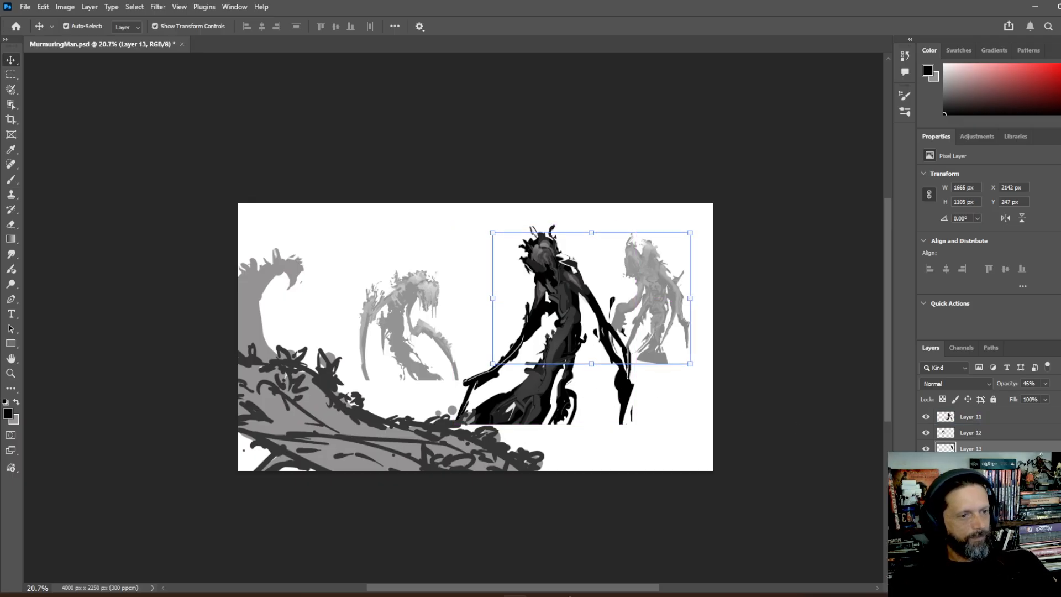
left_click(11, 74)
left_click(11, 61)
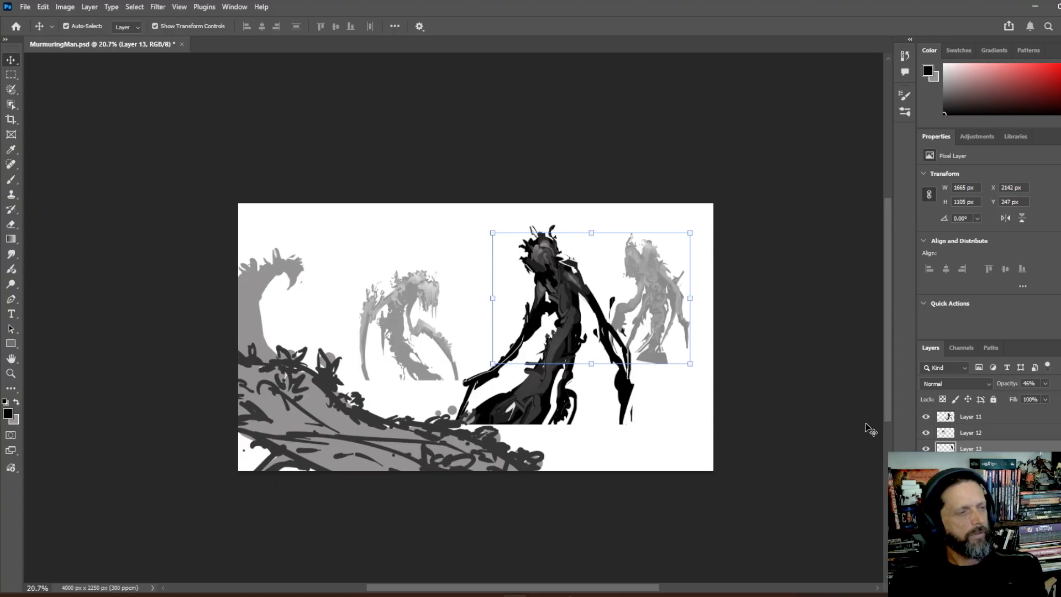
left_click(989, 417)
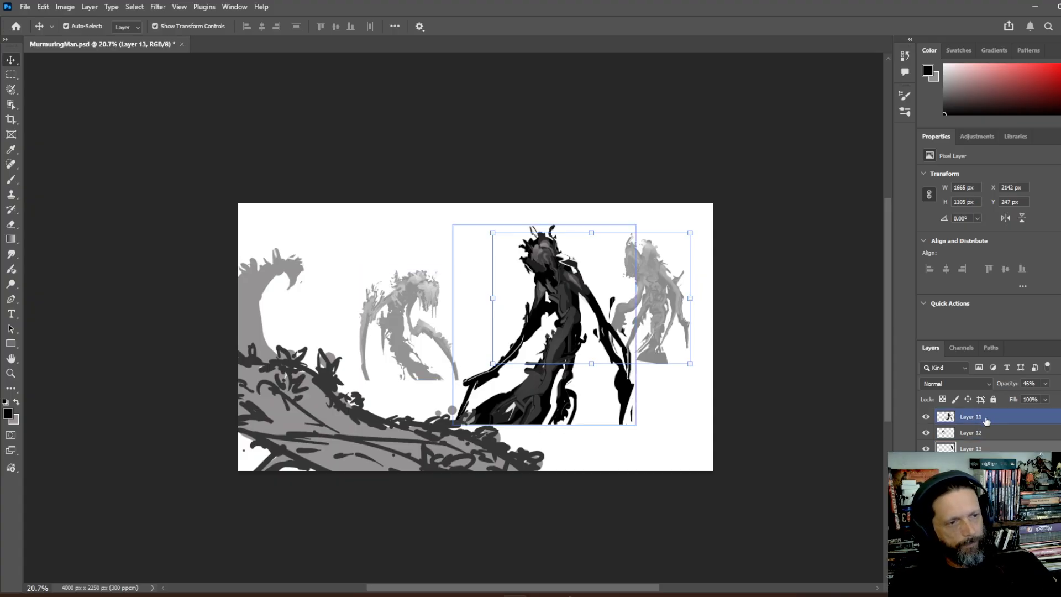
left_click(989, 419)
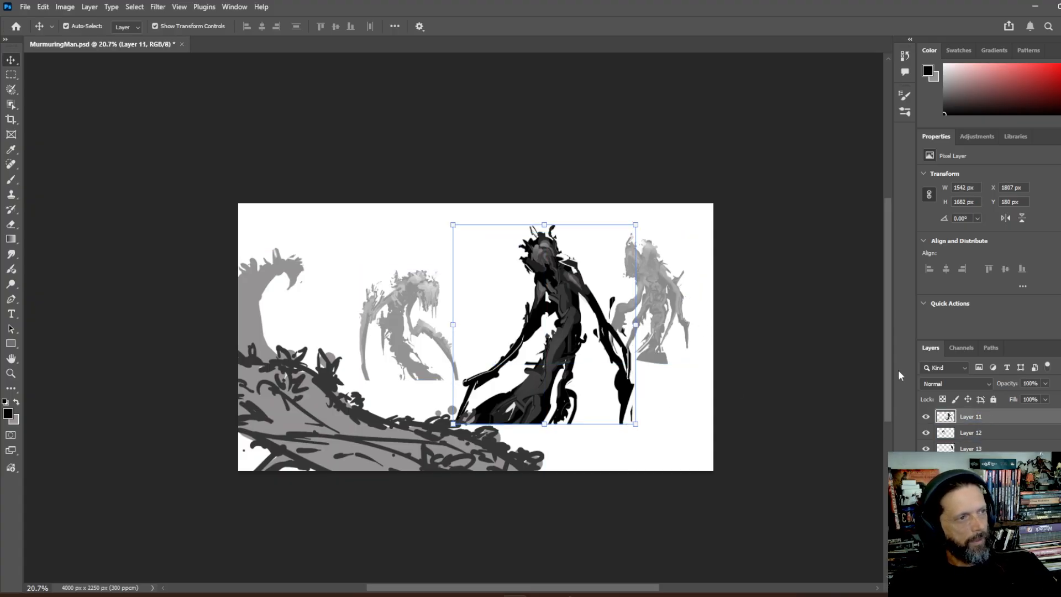
- Try to move the dark central figure slightly higher on the canvas
mouse_move(521, 265)
left_mouse_down()
mouse_move(482, 257)
mouse_move(521, 257)
left_mouse_up()
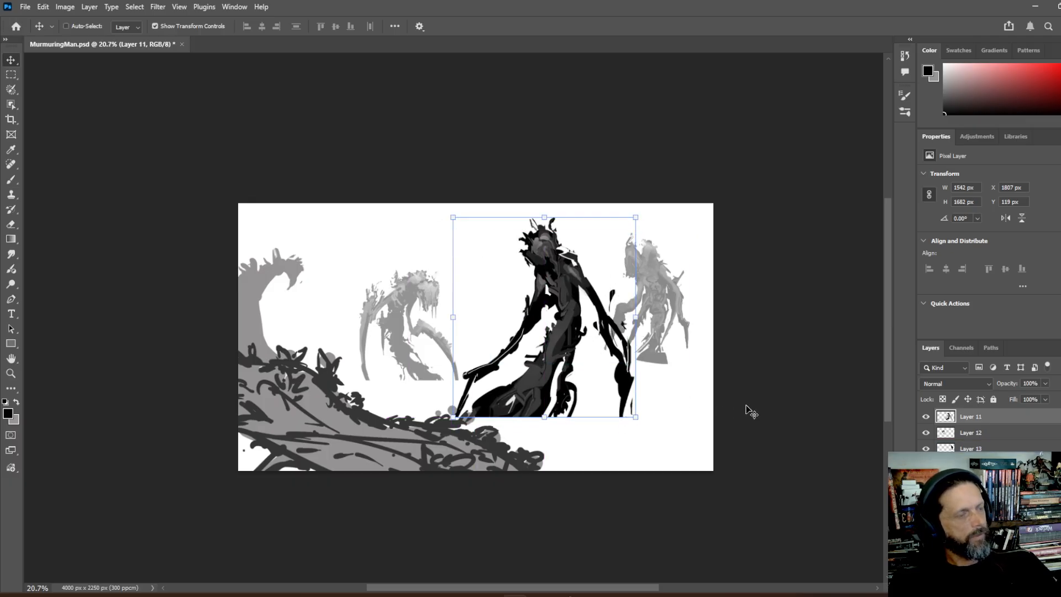
key("ctrl")
key("ctrl+z")
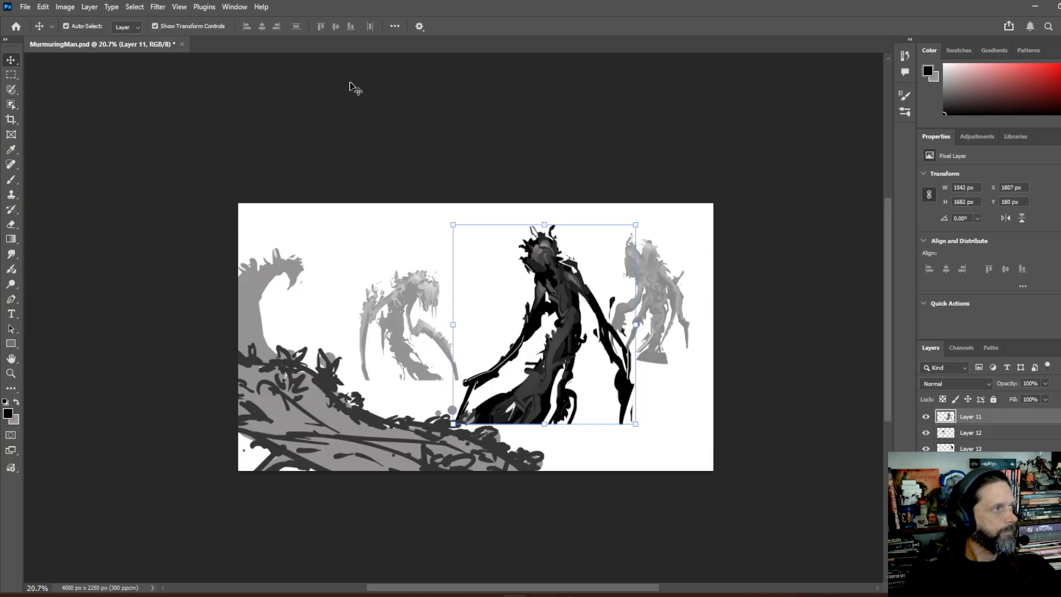
- Extend the central figure's lower body to the canvas's bottom edge with black strokes of the 250 px textured brush
left_click(11, 179)
mouse_move(472, 456)
left_mouse_down()
mouse_move(512, 412)
mouse_move(485, 450)
mouse_move(525, 403)
mouse_move(445, 451)
left_mouse_up()
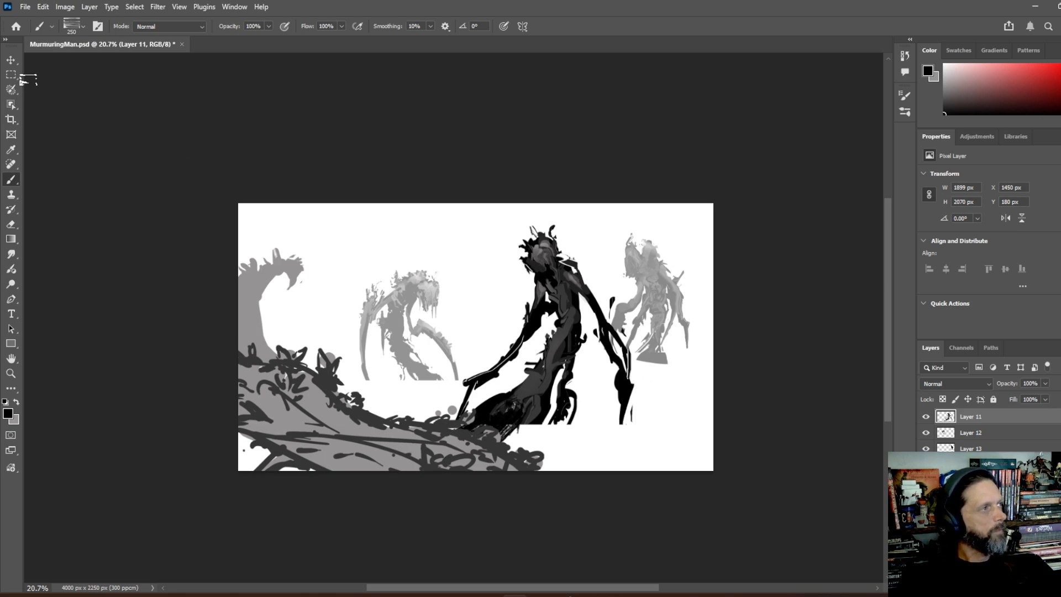
left_click(11, 60)
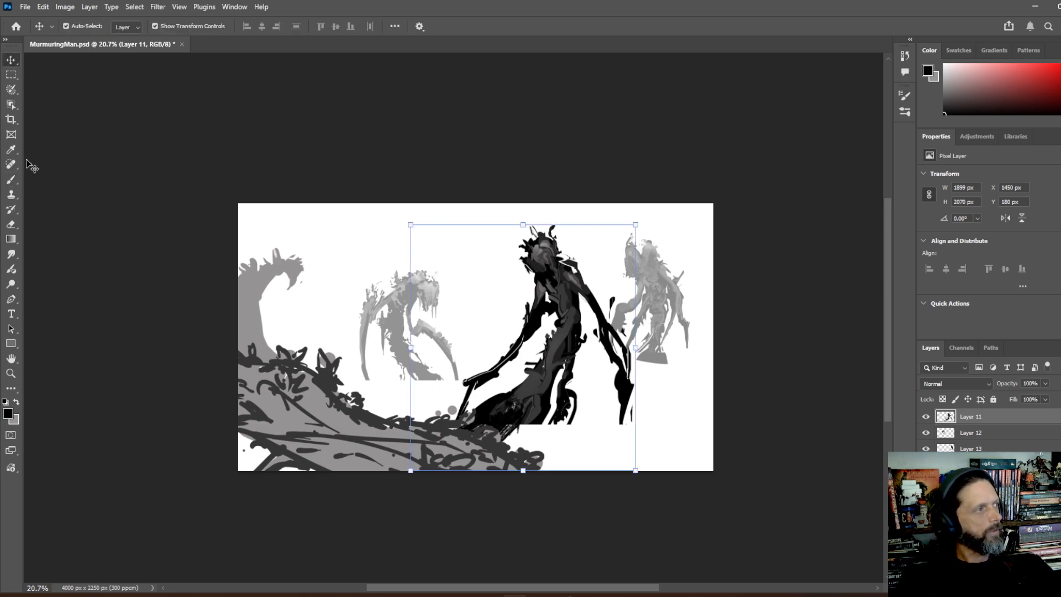
left_click(11, 179)
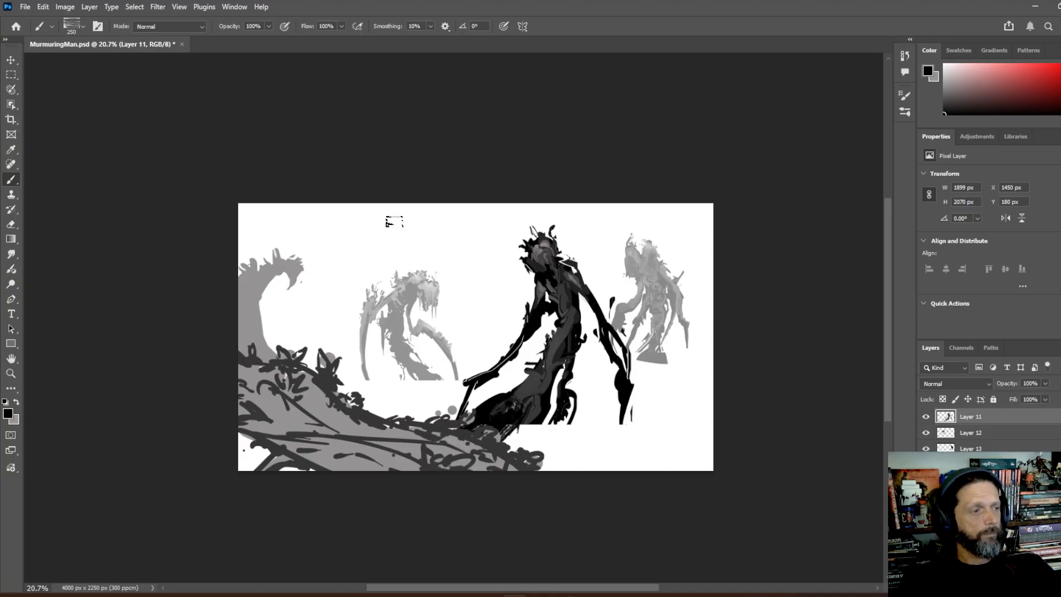
mouse_move(534, 415)
left_mouse_down()
mouse_move(526, 441)
mouse_move(530, 420)
mouse_move(500, 442)
mouse_move(508, 472)
mouse_move(535, 425)
mouse_move(523, 458)
mouse_move(534, 467)
mouse_move(549, 427)
mouse_move(556, 468)
left_mouse_up()
left_click_drag(572, 410, 545, 416)
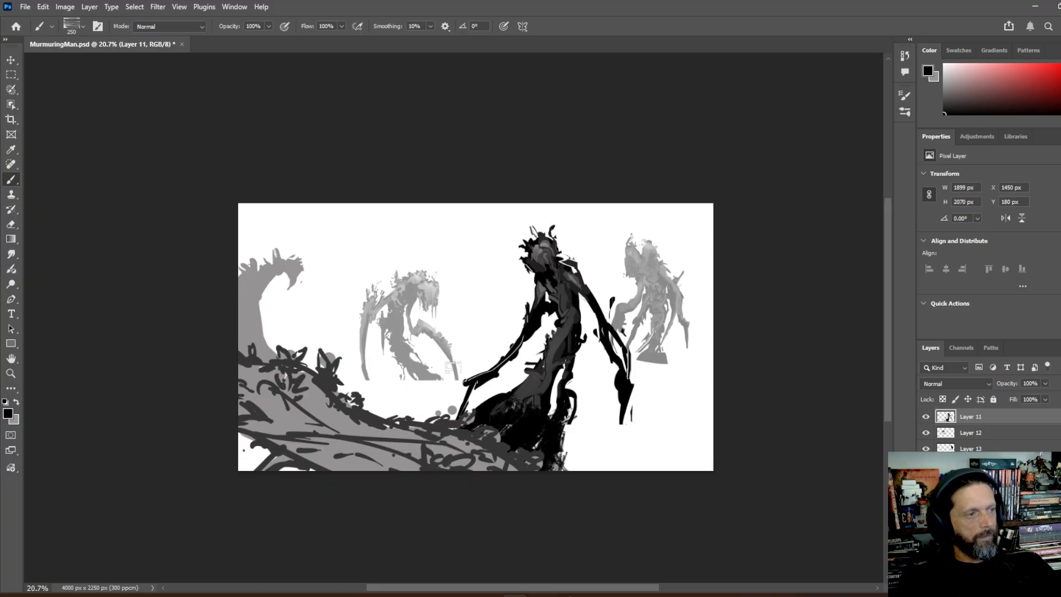
- Try to add dark brush strokes between the central figure's left arm and its lower body
left_click_drag(490, 386, 495, 389)
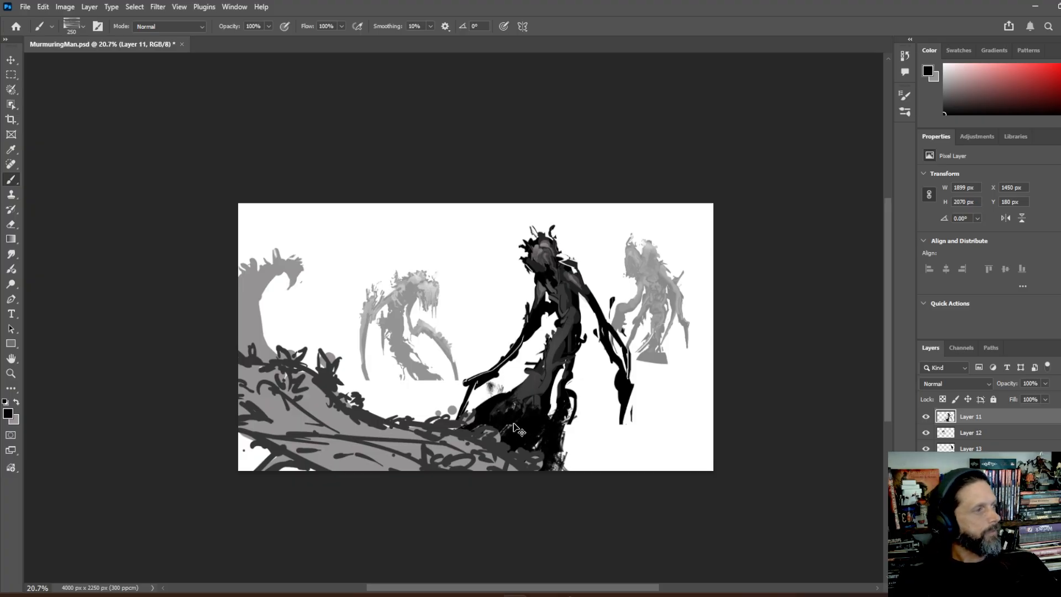
key("ctrl+z")
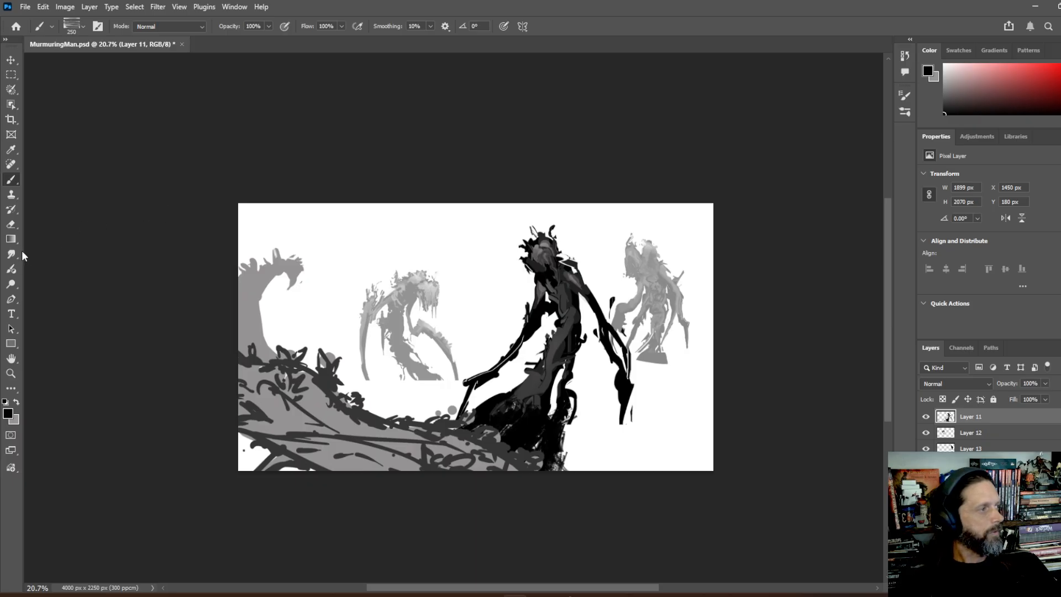
left_click_drag(511, 383, 488, 422)
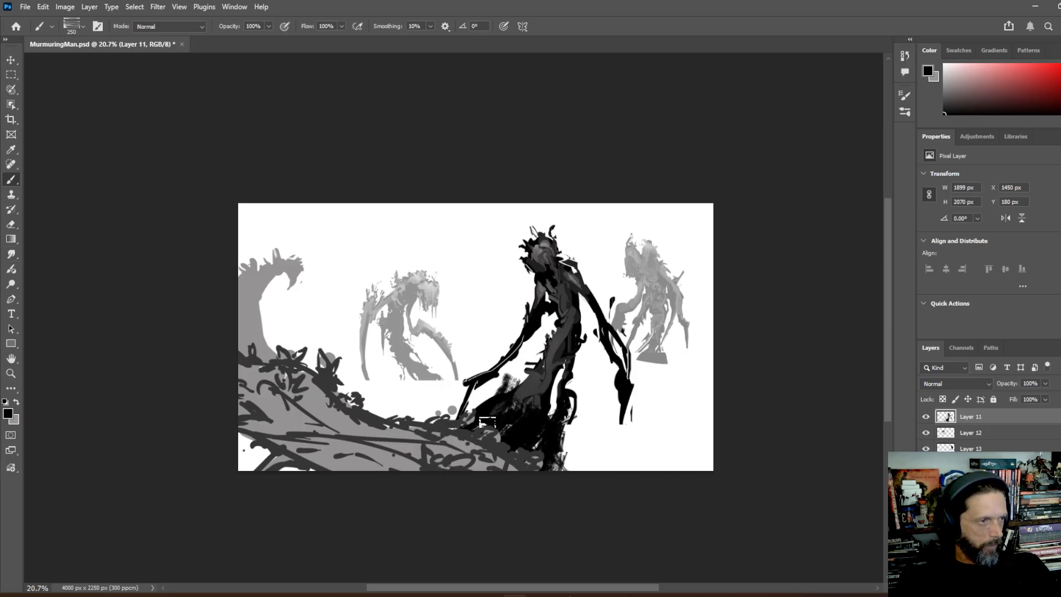
- Smudge the left edge of the central figure's lower body toward the slope, switching from the 42 px round to the 250 px textured tip
left_click(11, 254)
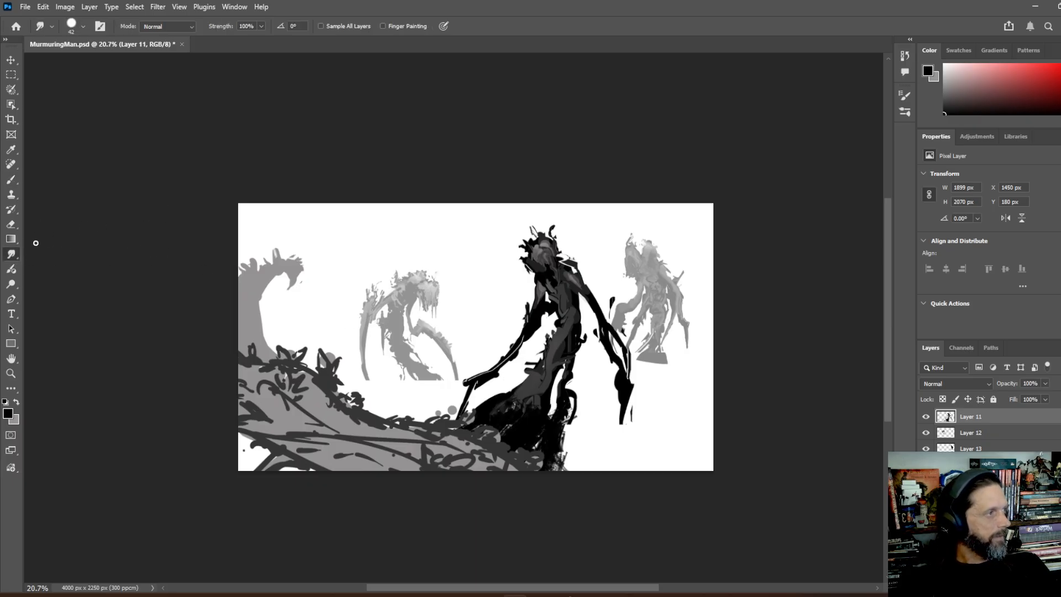
left_click_drag(490, 400, 461, 419)
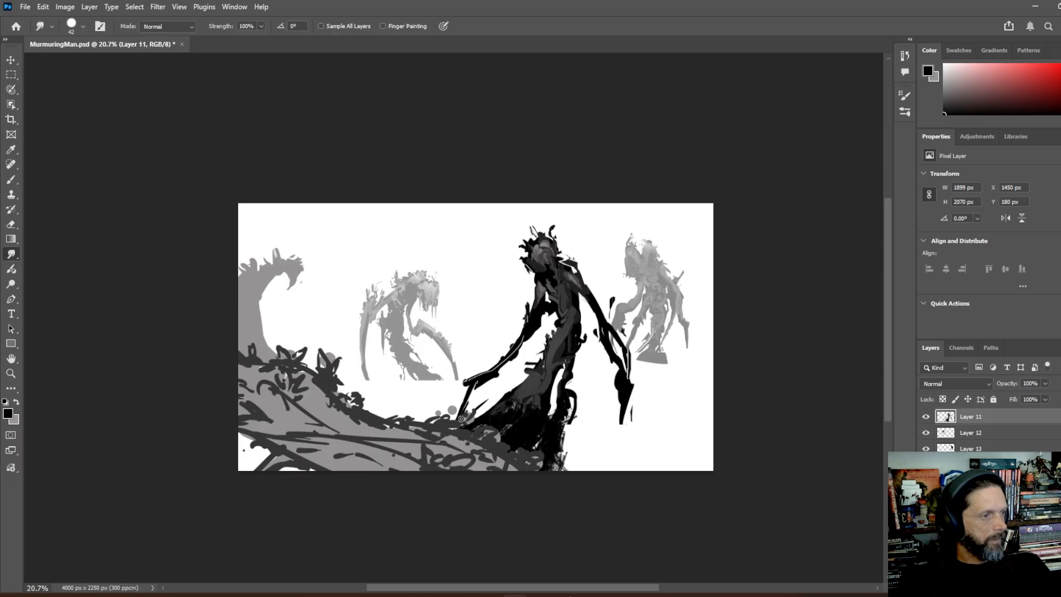
left_click(77, 27)
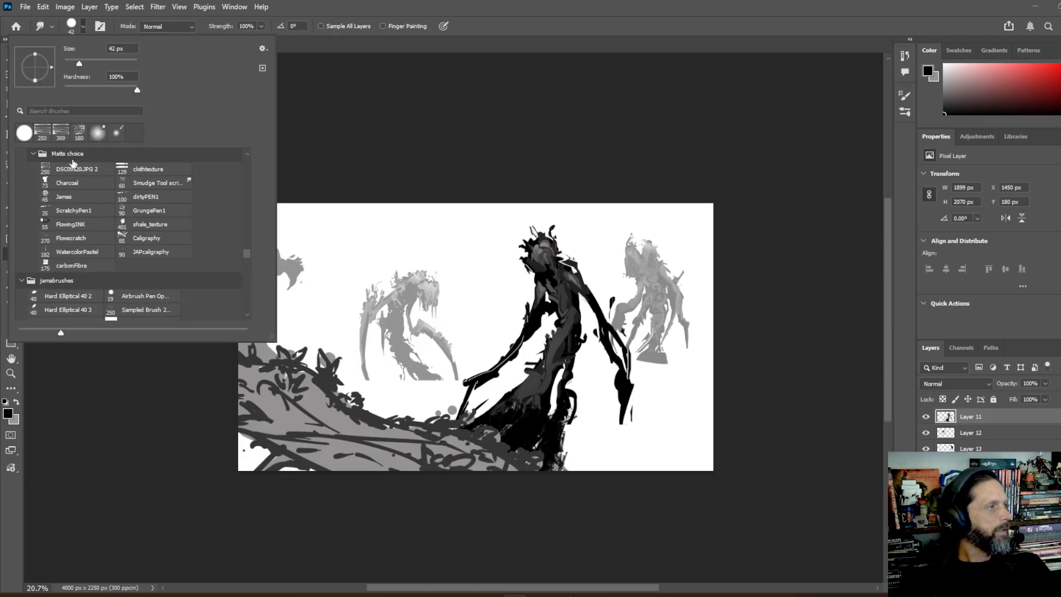
left_click(44, 137)
left_click(484, 30)
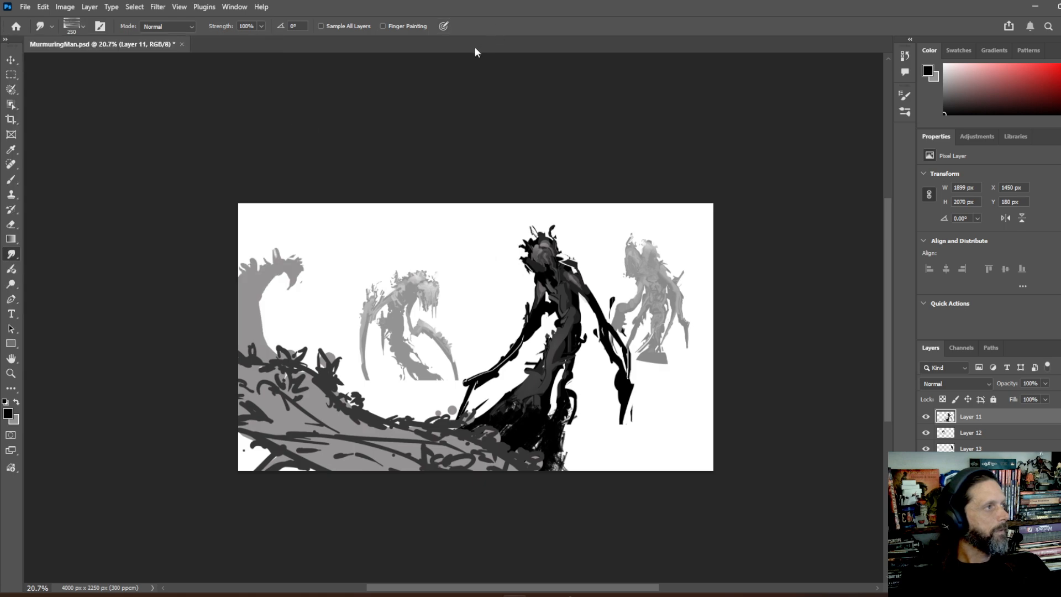
mouse_move(508, 388)
left_mouse_down()
mouse_move(460, 418)
mouse_move(498, 397)
mouse_move(483, 400)
mouse_move(486, 414)
mouse_move(506, 405)
mouse_move(490, 404)
mouse_move(495, 389)
mouse_move(488, 410)
left_mouse_up()
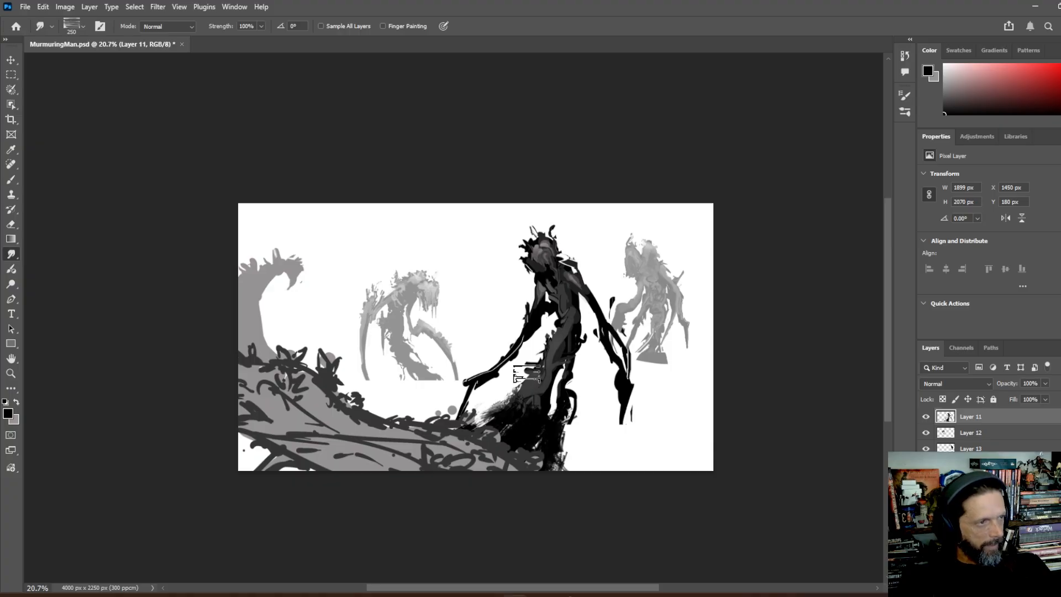
- Smudge the central figure's left hand toward the slope and pull its right hand down and left toward the canvas's bottom edge
mouse_move(469, 421)
left_mouse_down()
mouse_move(497, 410)
mouse_move(446, 422)
left_mouse_up()
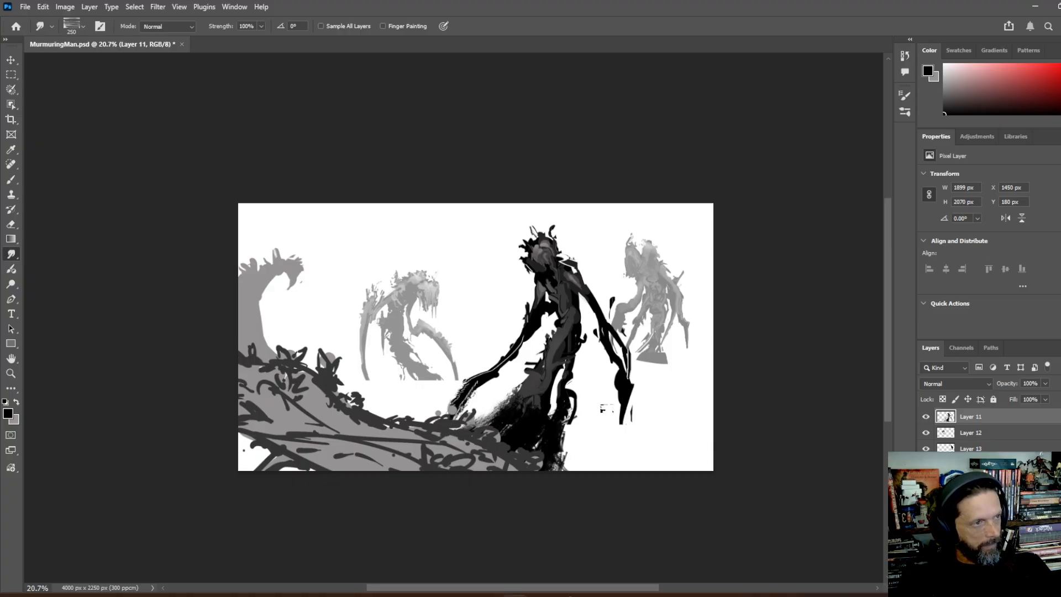
left_click_drag(619, 415, 584, 466)
left_click_drag(616, 422, 583, 467)
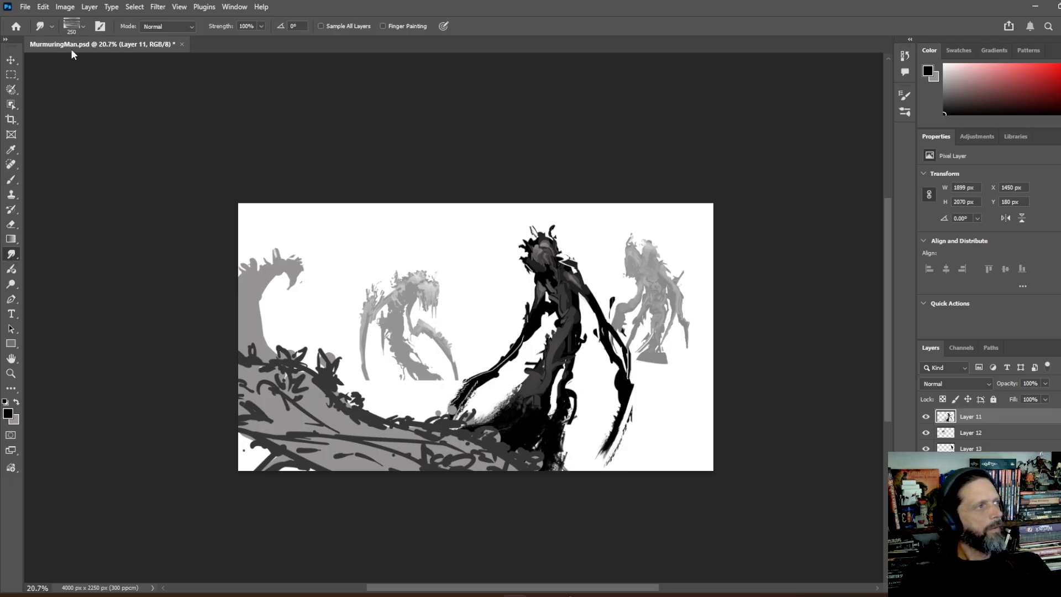
- Smudge the central figure's left hand and forearm with a 51 px hard round tip
left_click(84, 25)
left_click(24, 132)
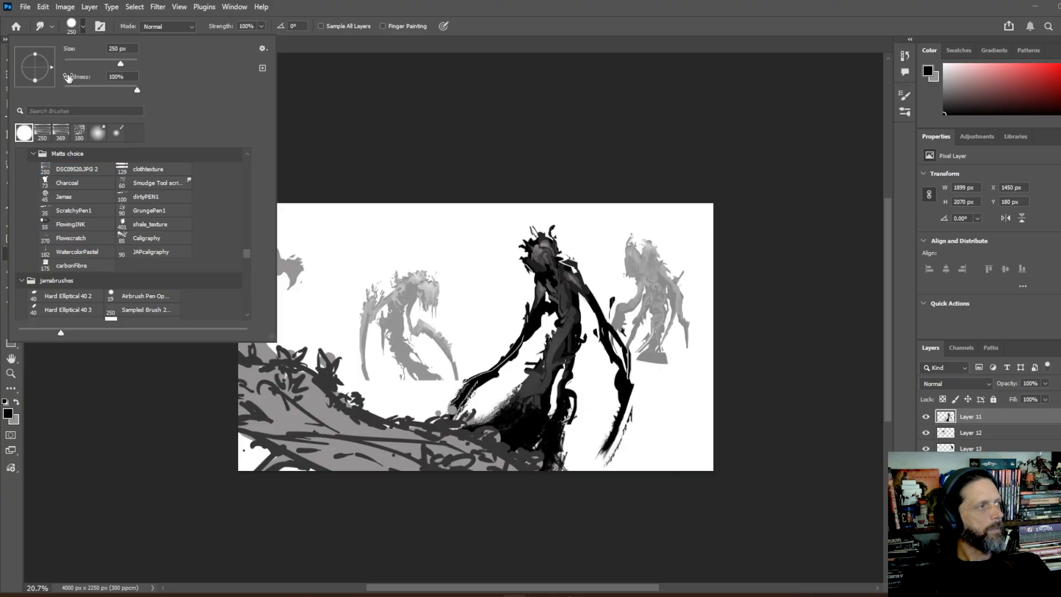
left_click(462, 388)
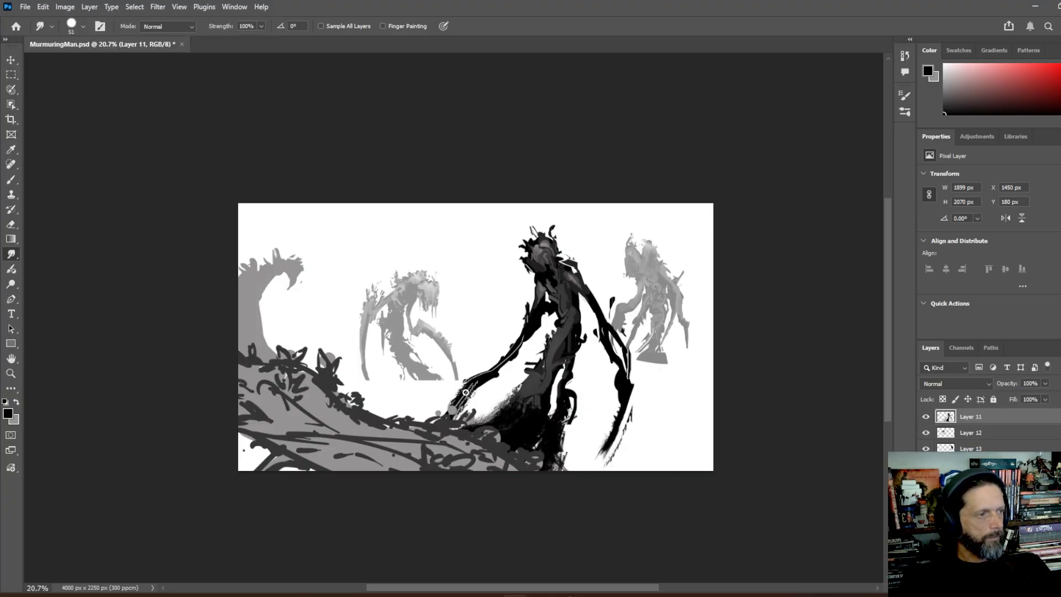
left_click_drag(498, 373, 534, 343)
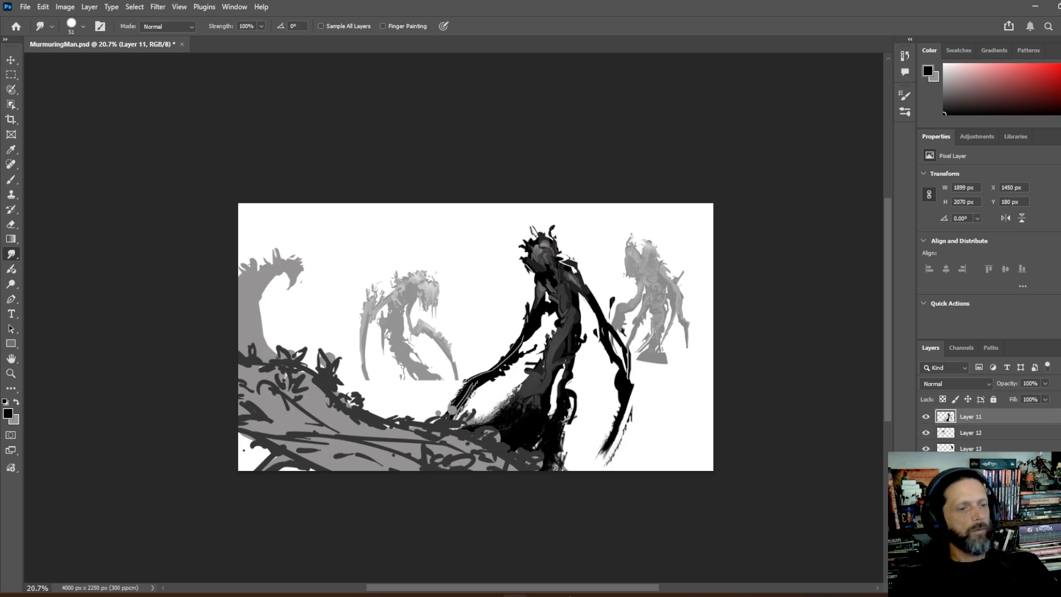
- Merge Layer 7 and Layer 10, the foreground slope layers, into a single layer
scroll(968, 437, "up", 2)
left_click(974, 419, "shift")
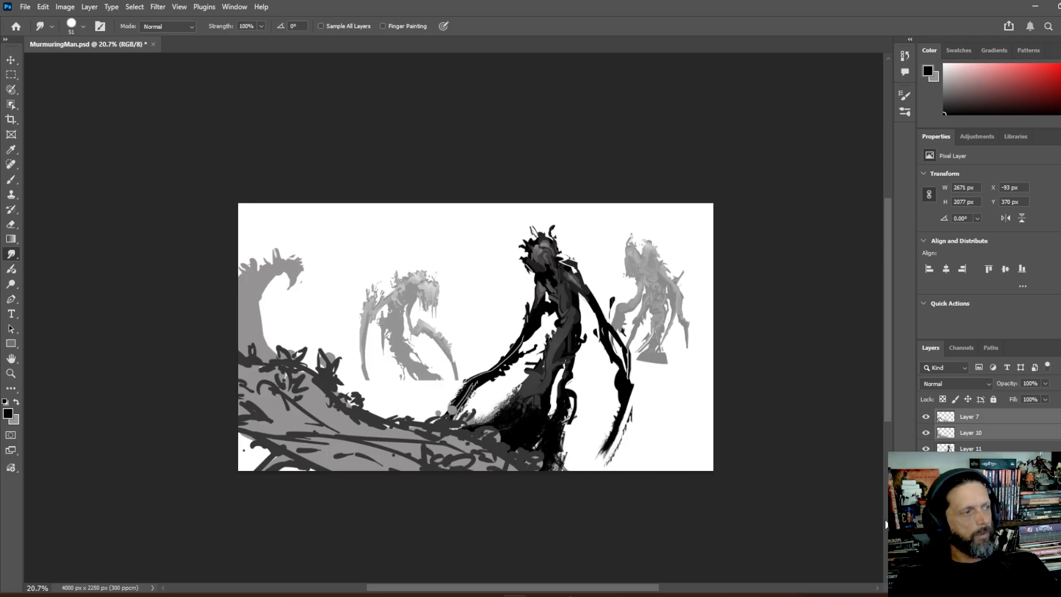
key("ctrl+e")
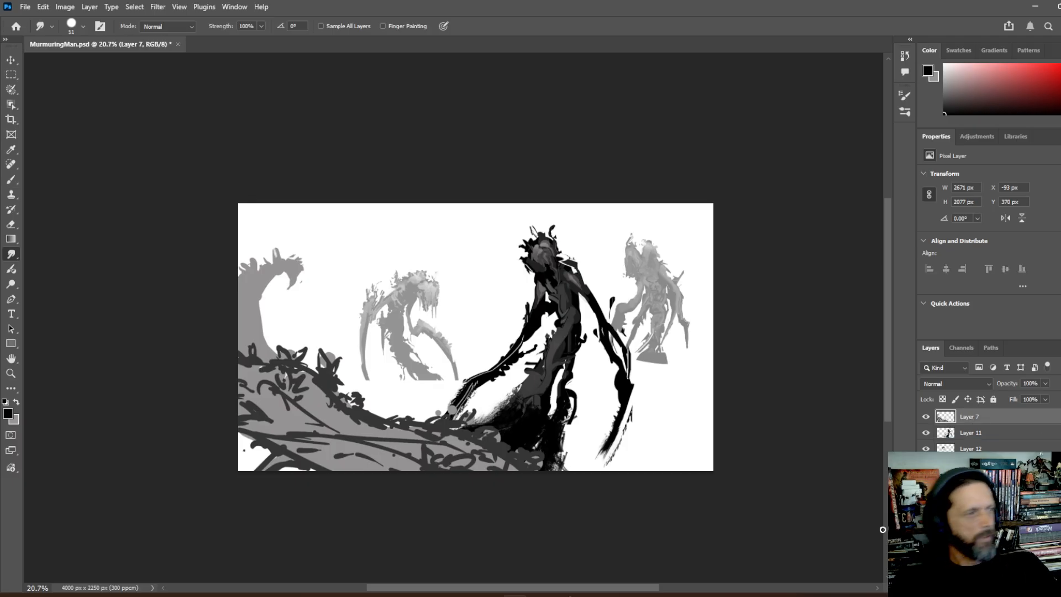
- Darken the merged foreground slope on Layer 7 with a Hue/Saturation adjustment, setting Lightness to -64
left_click(64, 6)
mouse_move(97, 38)
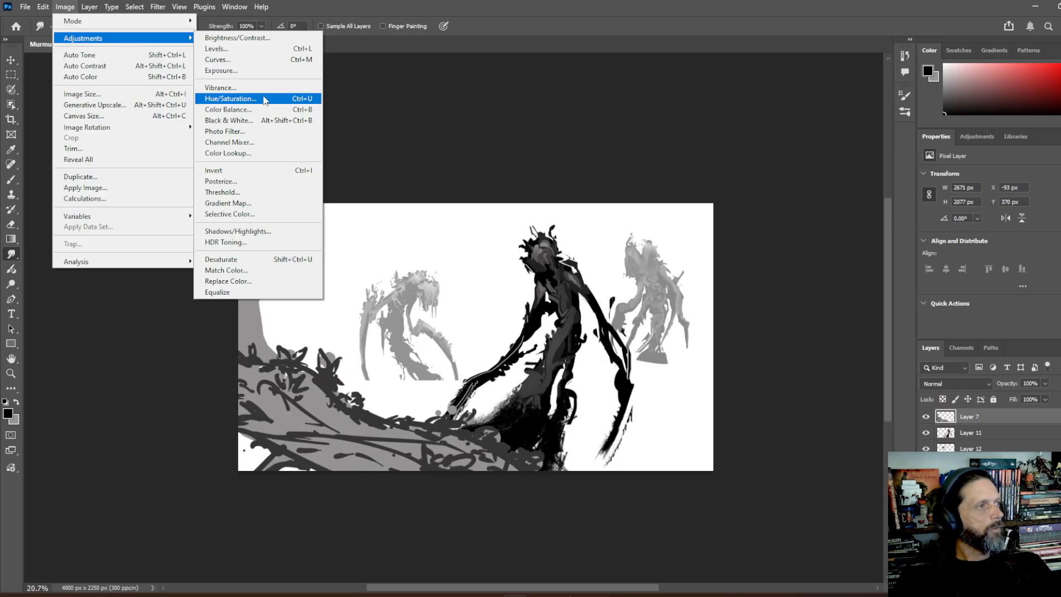
left_click(265, 98)
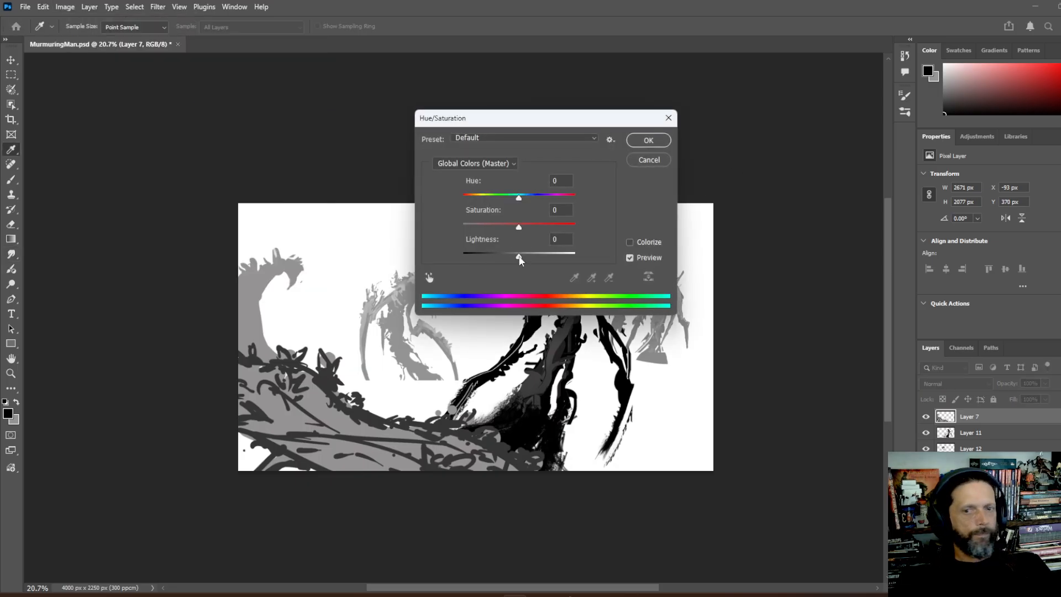
left_click_drag(520, 254, 482, 249)
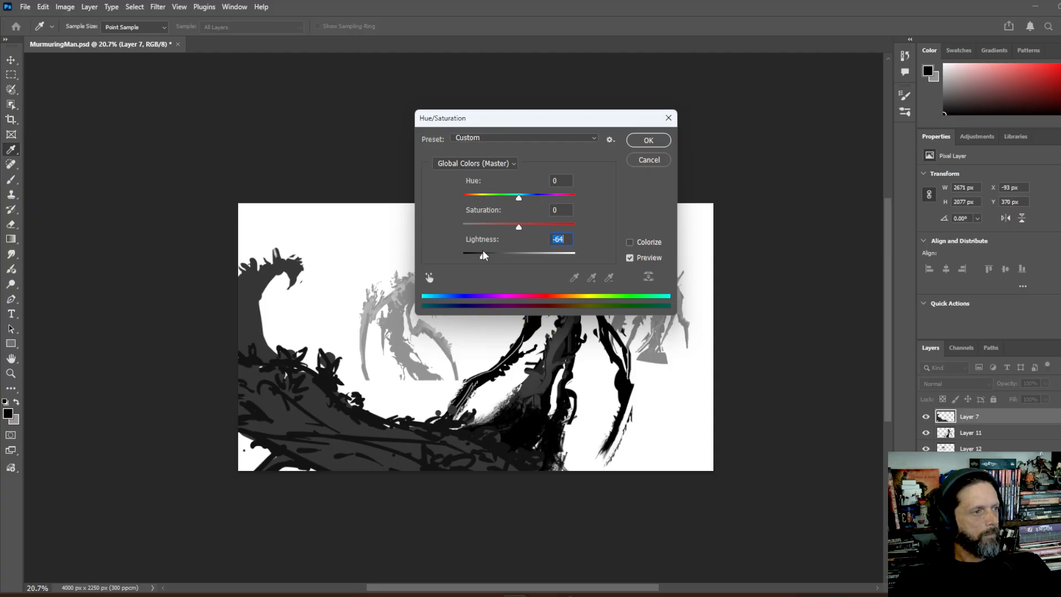
left_click(653, 139)
key("r")
- Lighten the central figure on Layer 11 to a dark grey by raising Lightness in a Hue/Saturation adjustment
left_click(967, 435)
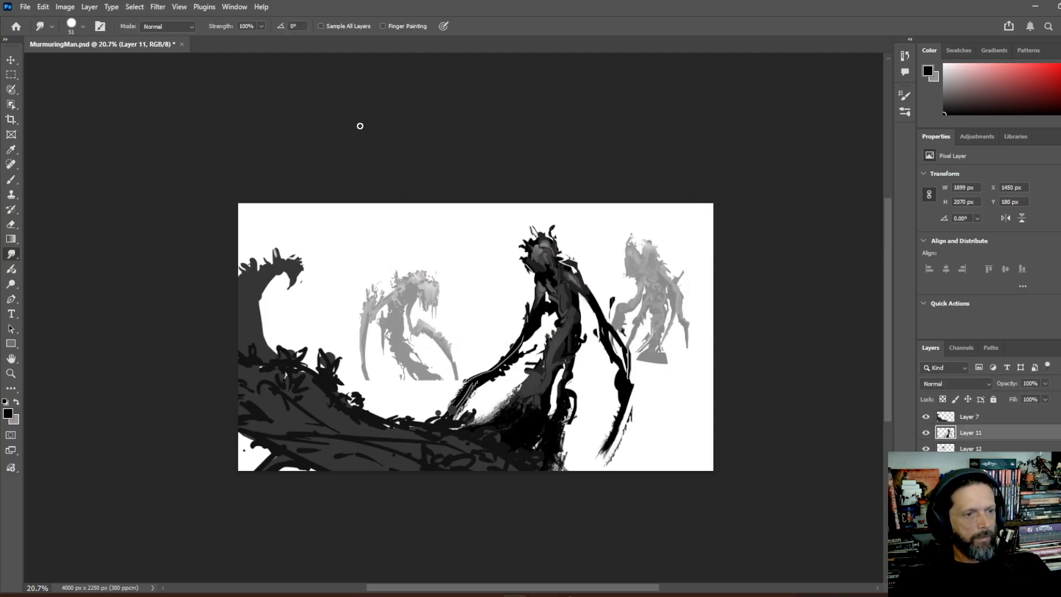
left_click(64, 7)
mouse_move(160, 42)
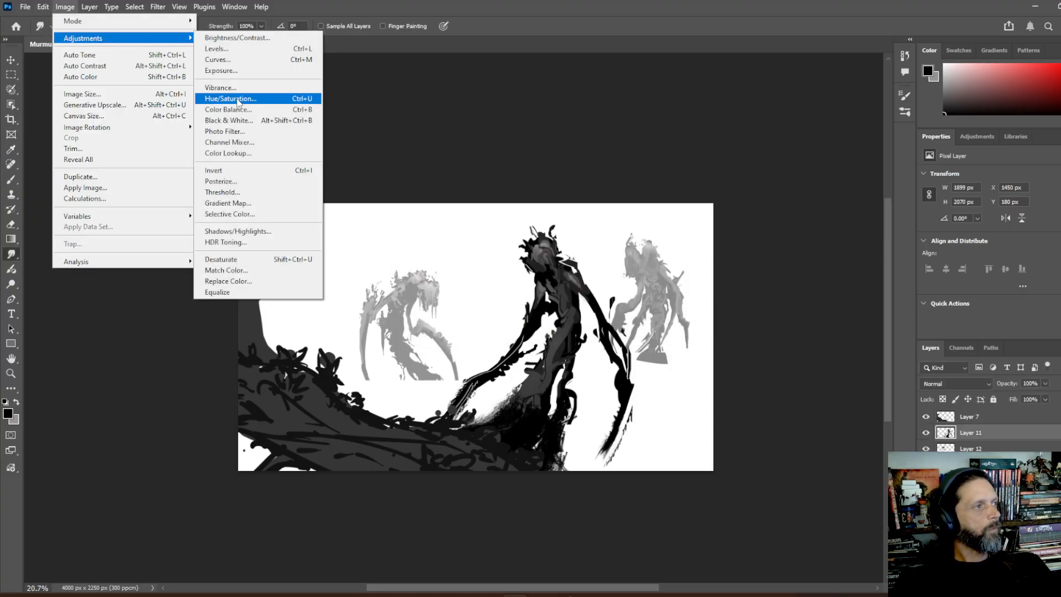
left_click(230, 98)
left_click_drag(518, 256, 535, 257)
left_click(648, 140)
key("r")
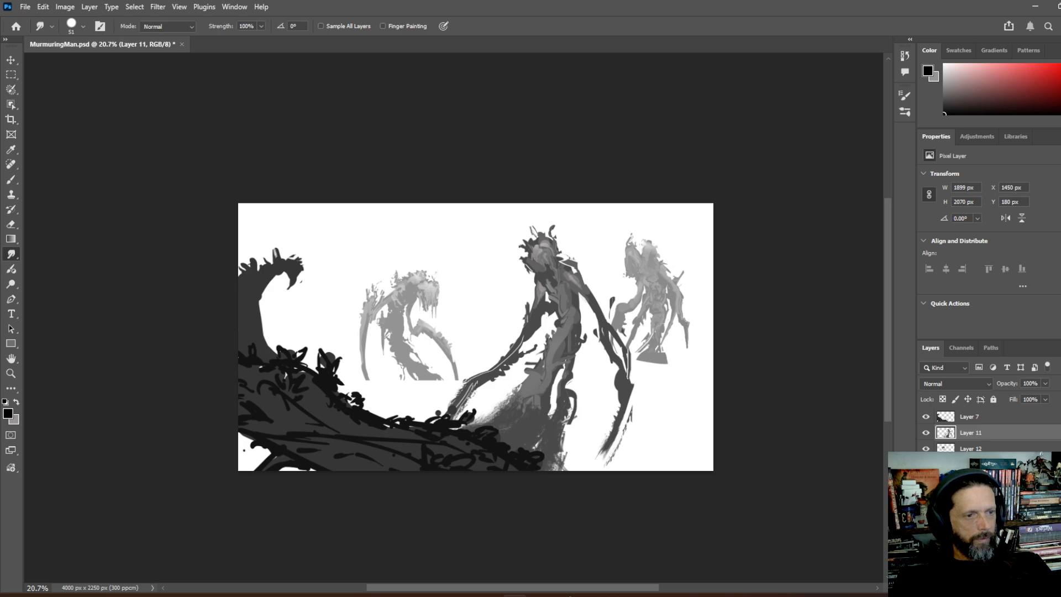
- Extend the left background figure's lower body on Layer 12 down behind the slope with the 250 px textured brush
key("alt+bracketleft")
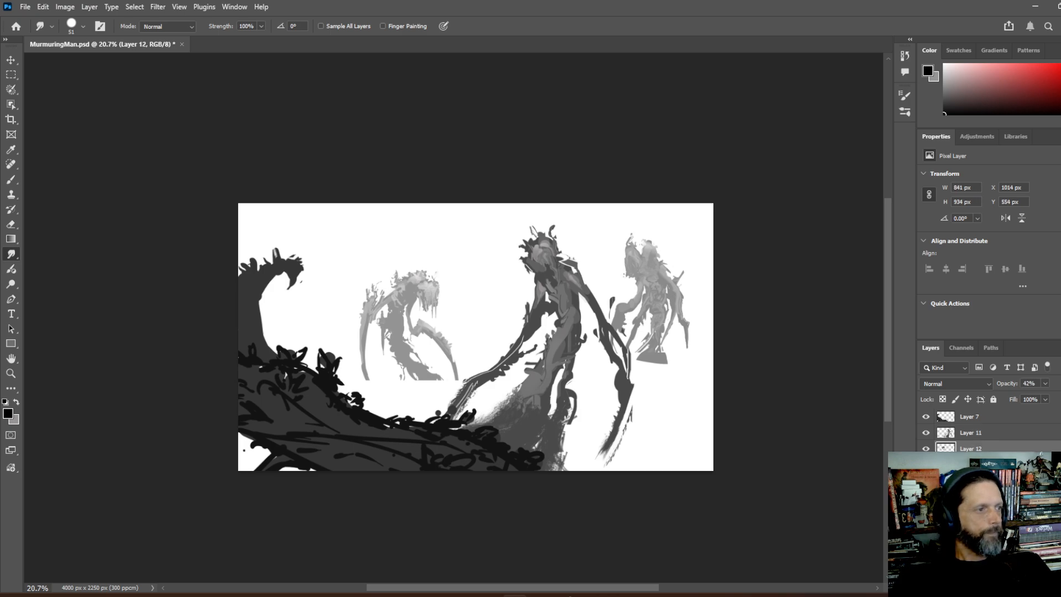
left_click(9, 181)
mouse_move(403, 374)
left_mouse_down()
mouse_move(423, 412)
mouse_move(423, 388)
mouse_move(410, 402)
mouse_move(421, 413)
mouse_move(375, 423)
left_mouse_up()
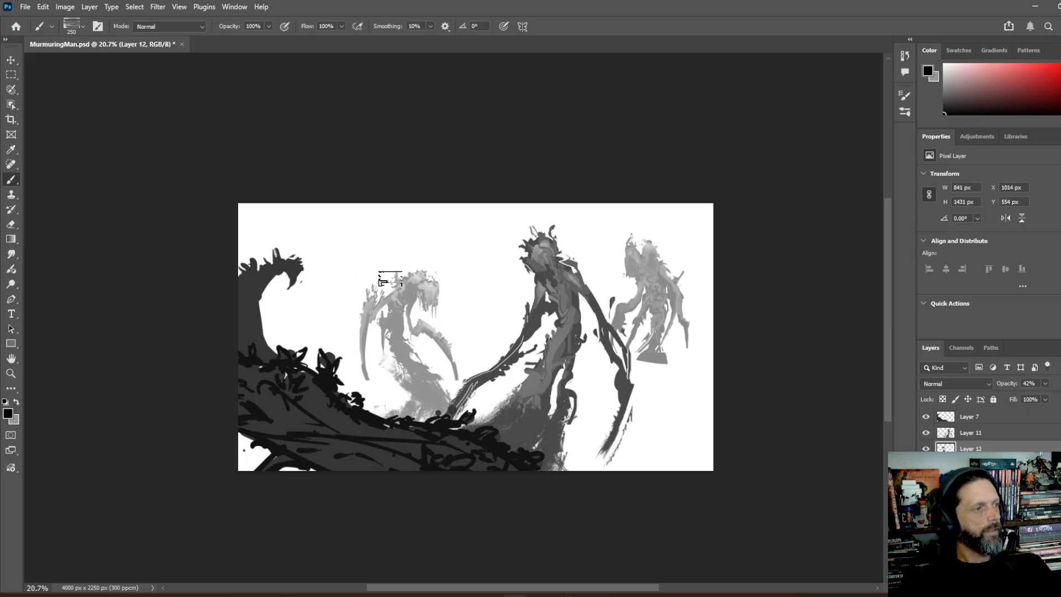
- Paint textured strokes above the left background figure's head and beside its left arm, and smudge the arm strokes with the 51 px round tip
left_click_drag(389, 271, 439, 252)
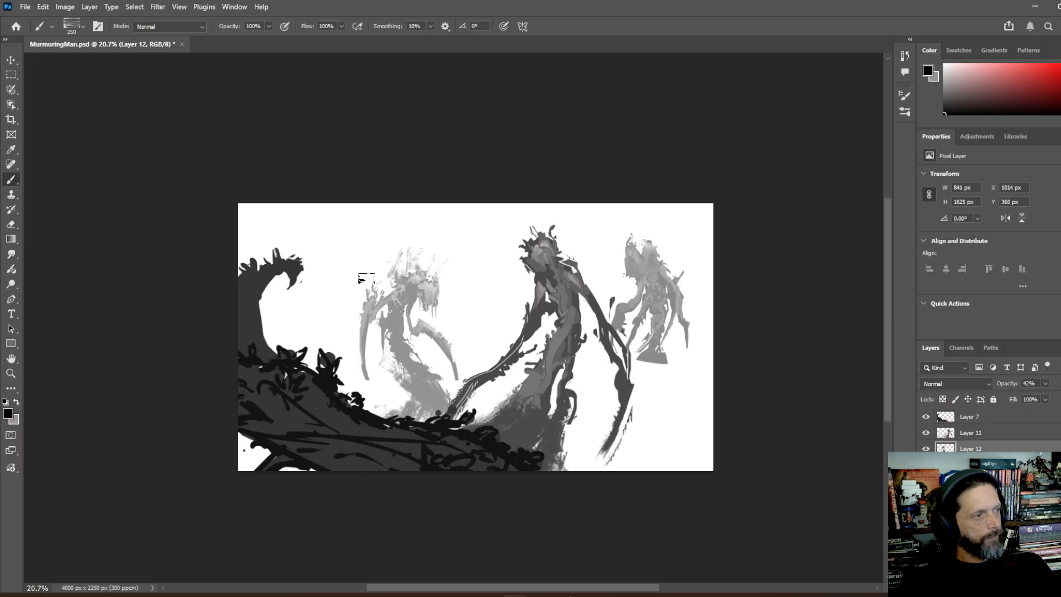
left_click_drag(356, 288, 377, 278)
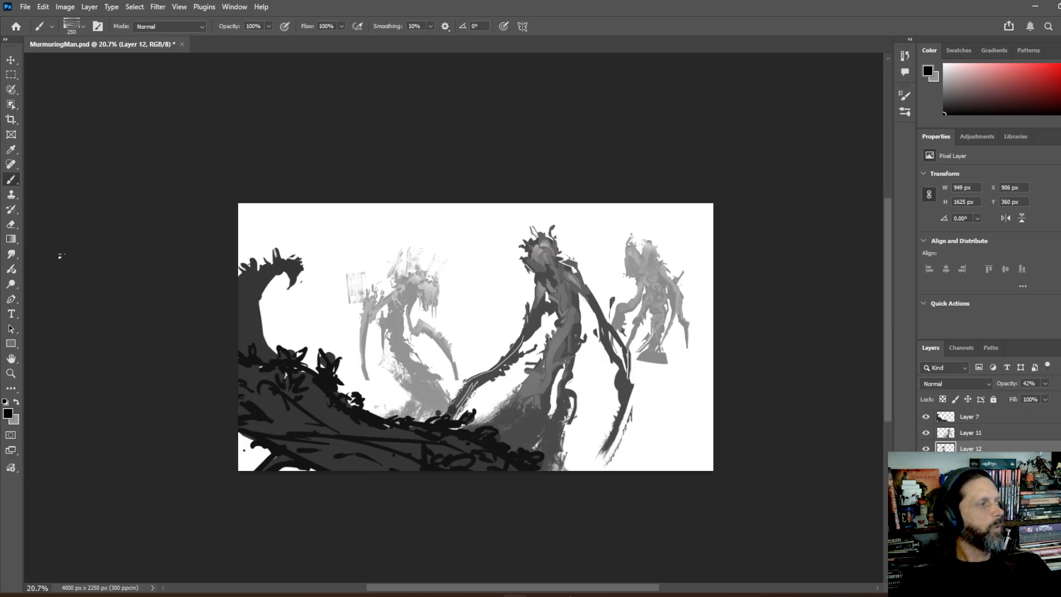
left_click(11, 254)
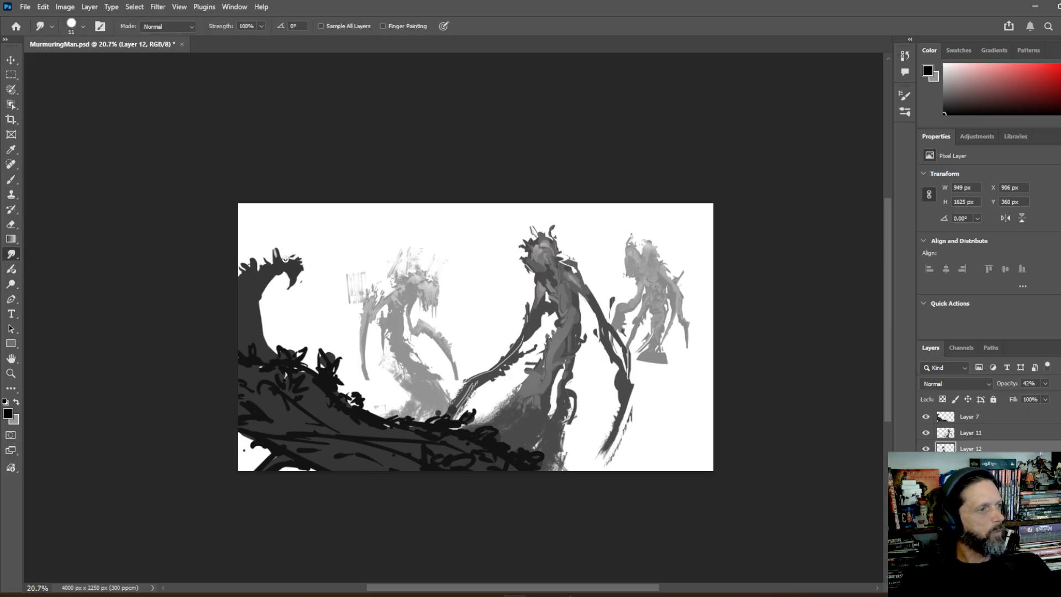
mouse_move(335, 286)
left_mouse_down()
mouse_move(357, 285)
mouse_move(353, 298)
mouse_move(352, 265)
left_mouse_up()
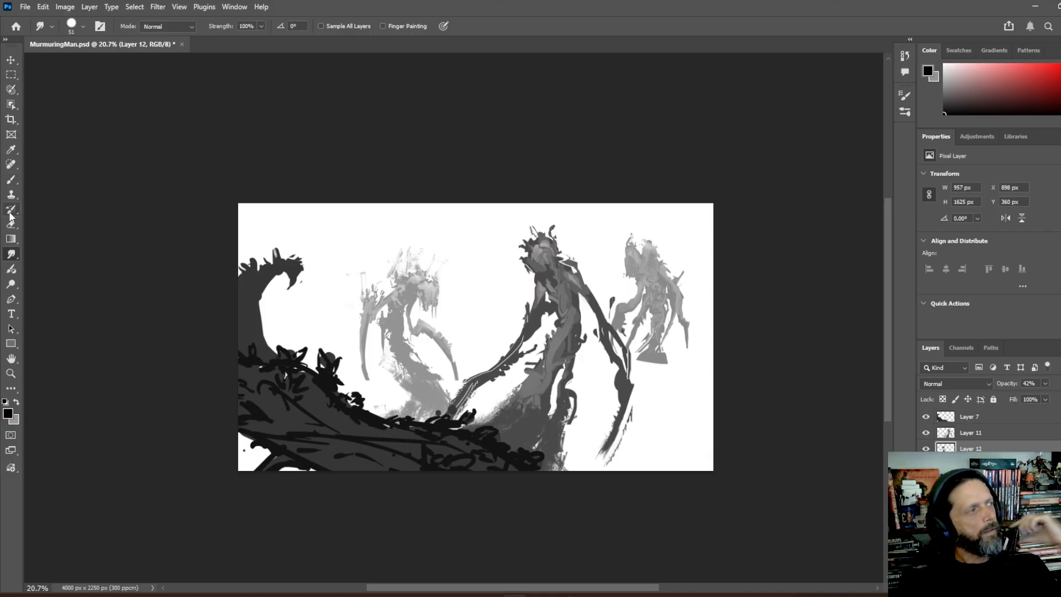
- Extend the right background figure's lower body on Layer 13 to the canvas's bottom edge with sweeping 250 px textured brush strokes
left_click(11, 179)
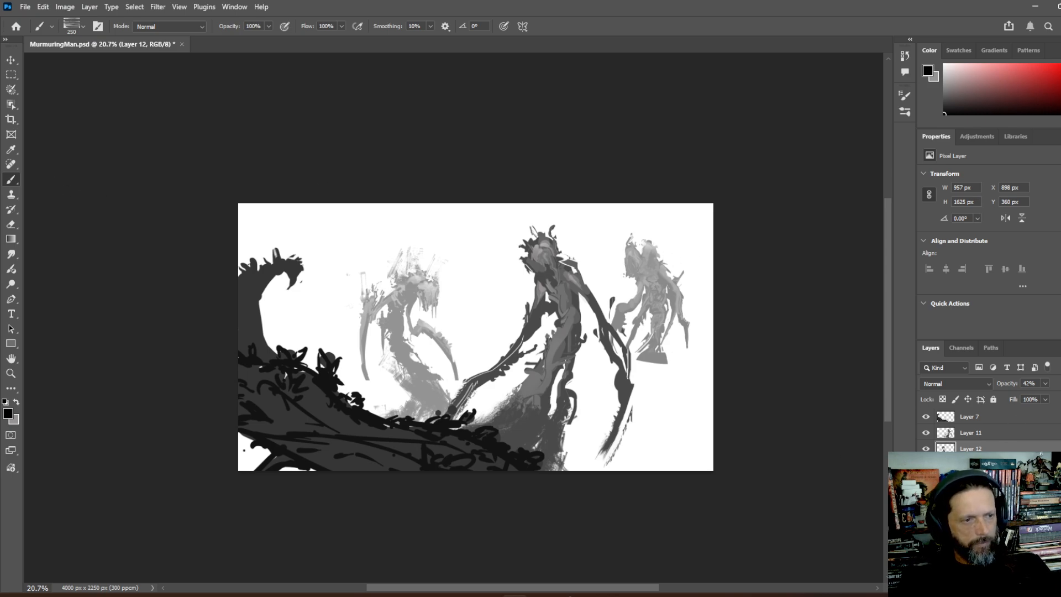
left_click(678, 302, "ctrl")
mouse_move(657, 356)
left_mouse_down()
mouse_move(619, 387)
mouse_move(637, 367)
mouse_move(635, 403)
mouse_move(650, 387)
mouse_move(623, 422)
mouse_move(609, 413)
mouse_move(588, 446)
mouse_move(540, 481)
left_mouse_up()
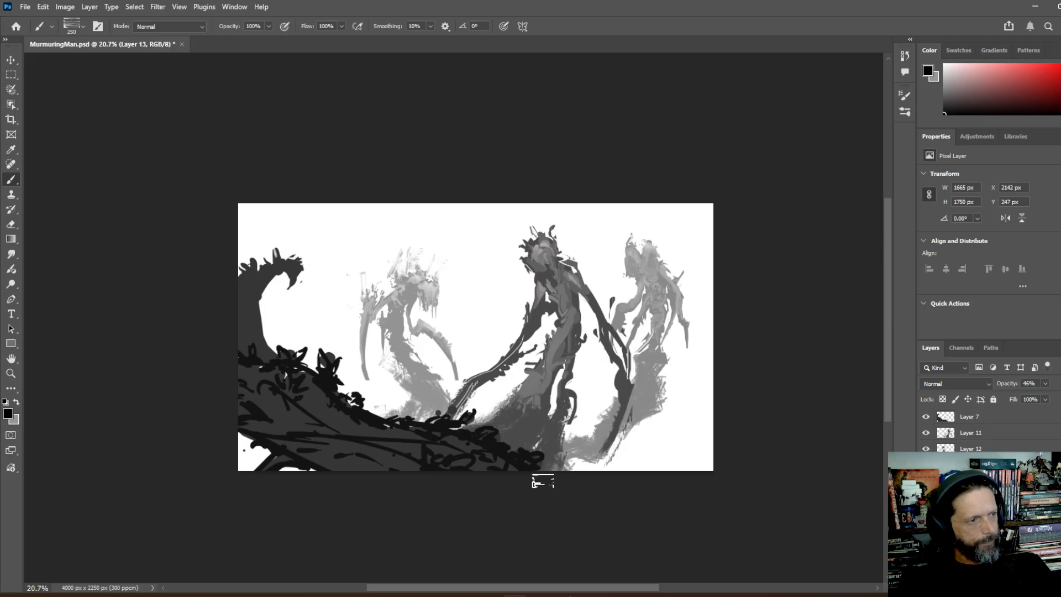
mouse_move(608, 462)
left_mouse_down()
mouse_move(633, 428)
mouse_move(657, 439)
mouse_move(671, 420)
mouse_move(636, 469)
mouse_move(613, 464)
mouse_move(649, 452)
left_mouse_up()
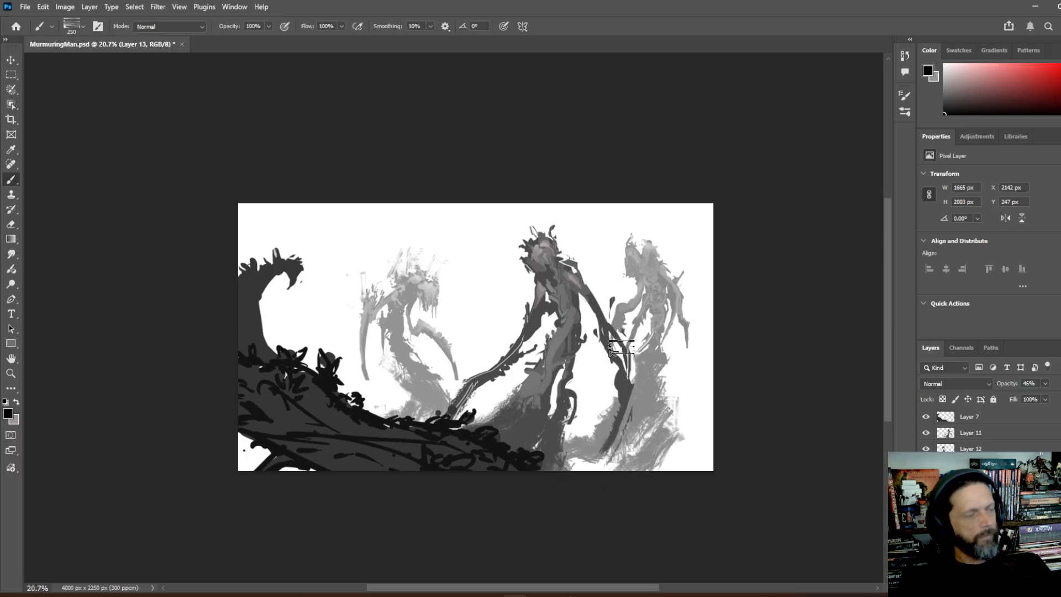
- Smudge the edges and texture of the right background figure's lower body with the 51 px round tip
left_click(11, 255)
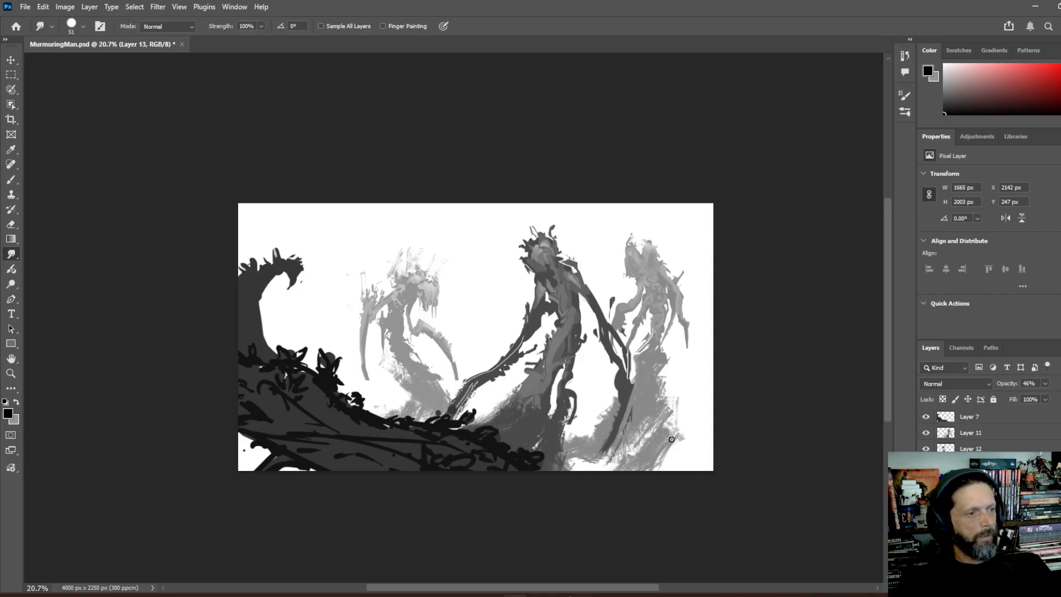
mouse_move(672, 439)
left_mouse_down()
mouse_move(674, 358)
mouse_move(653, 400)
mouse_move(662, 392)
mouse_move(663, 437)
mouse_move(685, 425)
mouse_move(632, 473)
mouse_move(617, 468)
mouse_move(664, 461)
mouse_move(656, 435)
mouse_move(679, 380)
left_mouse_up()
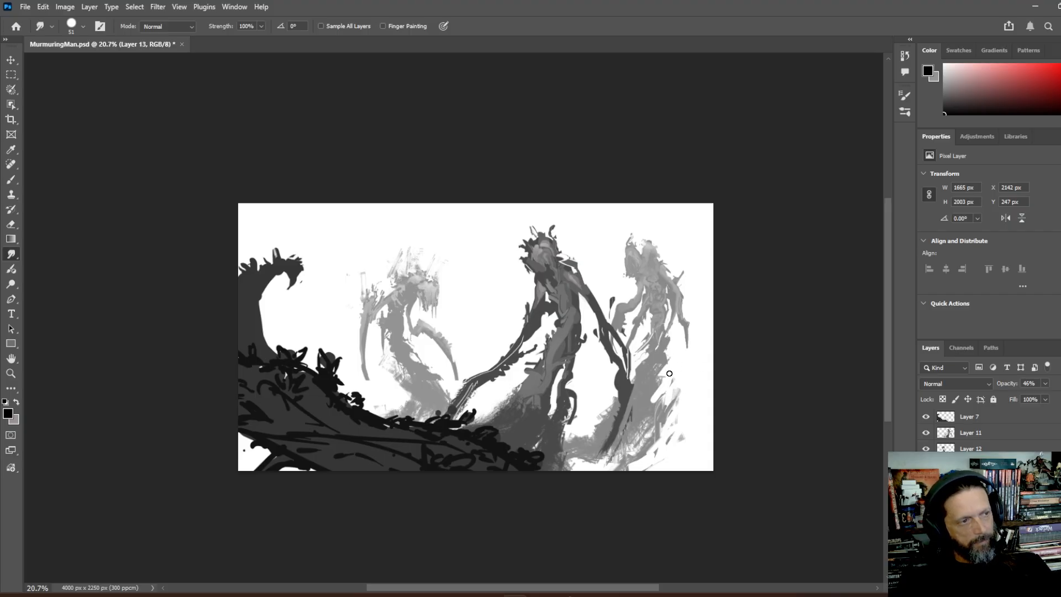
left_click_drag(669, 339, 667, 358)
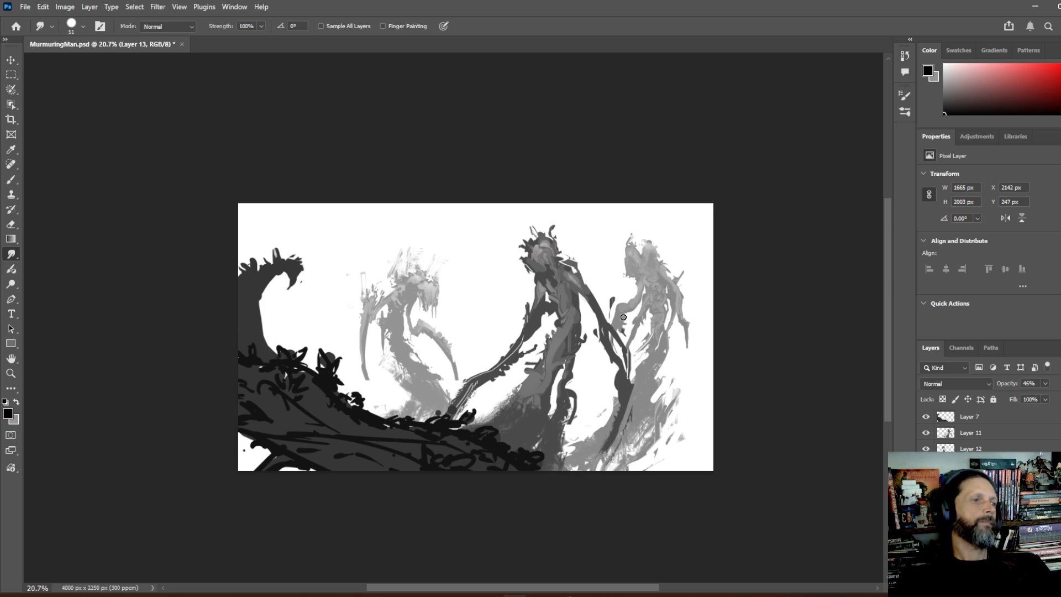
- Smudge both arms of the right background figure downward into longer, curved points
mouse_move(644, 380)
left_mouse_down()
mouse_move(671, 336)
mouse_move(679, 391)
left_mouse_up()
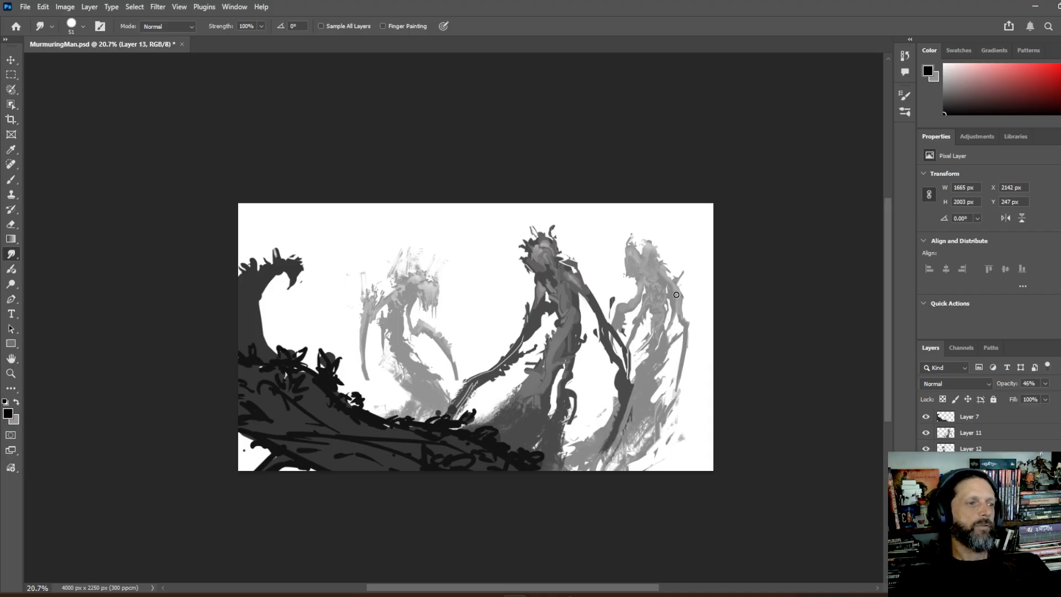
left_click_drag(688, 327, 679, 386)
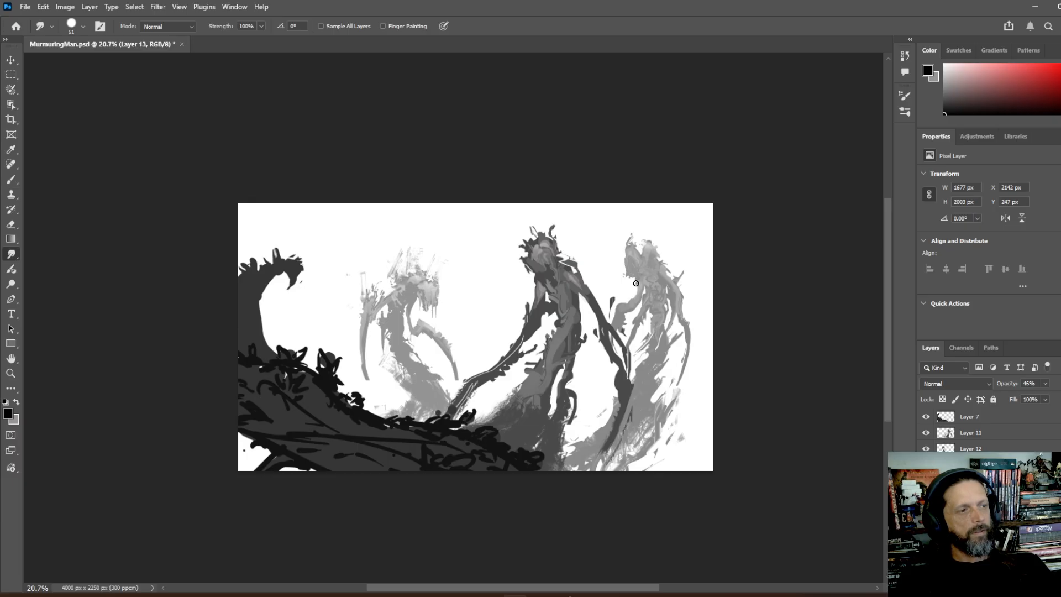
left_click_drag(614, 330, 600, 399)
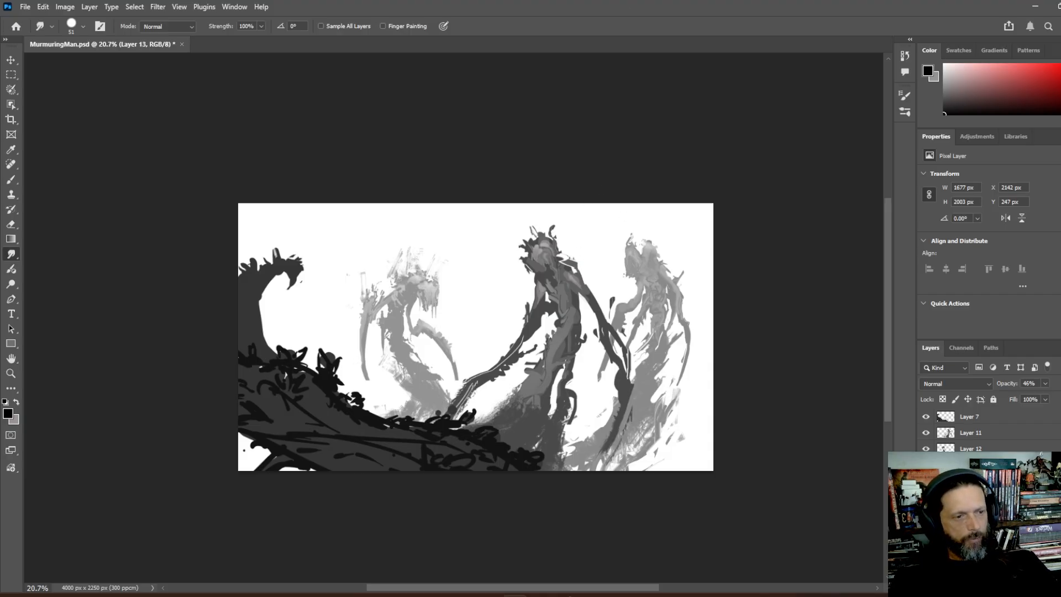
- Delete Group 3 together with the adjoining layer group
left_click(971, 569)
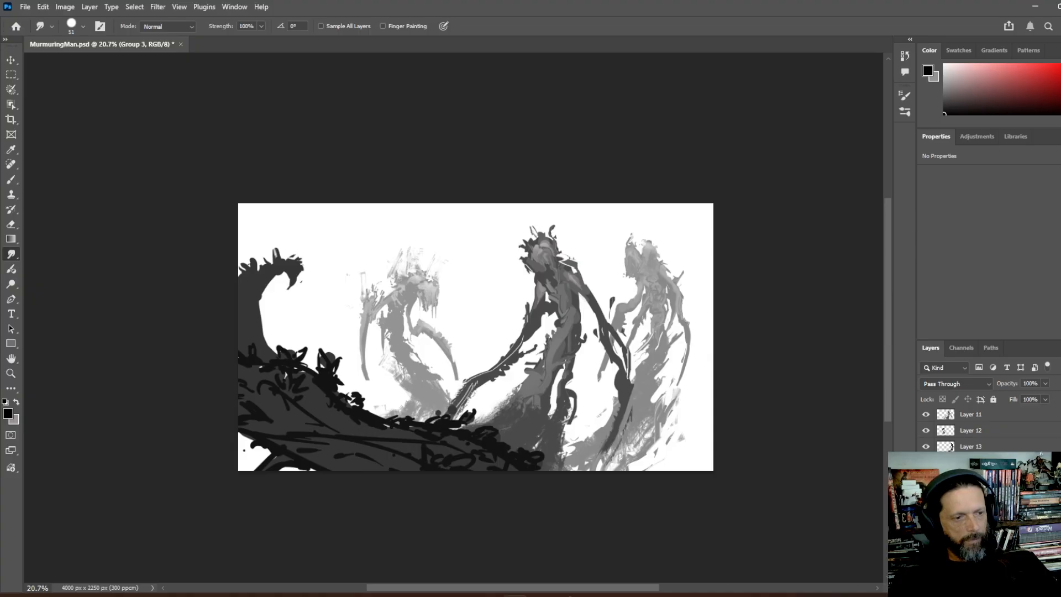
left_click(972, 558, "shift")
right_click(974, 558)
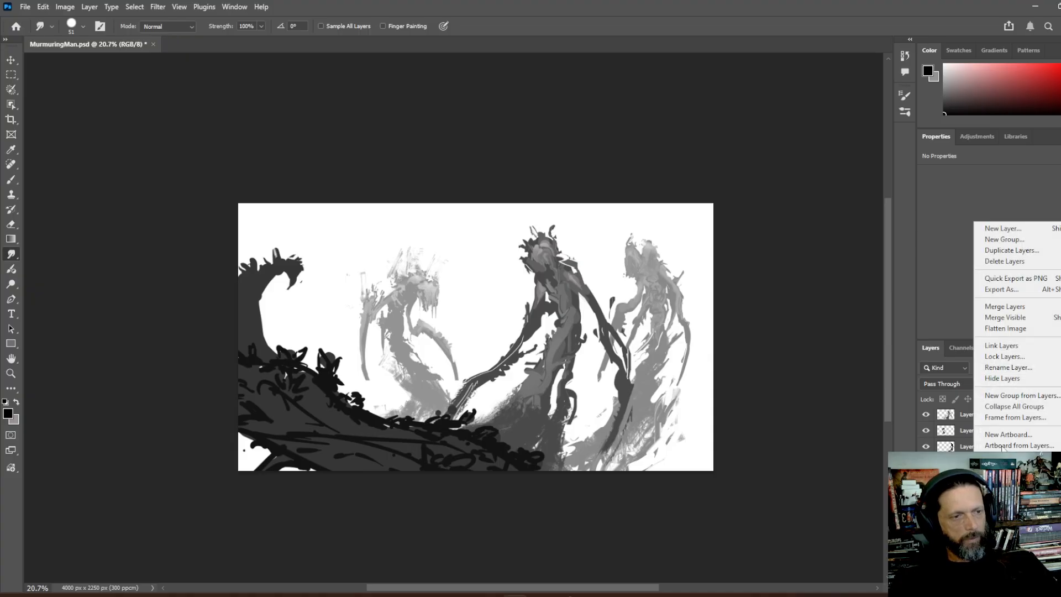
left_click(1005, 260)
left_click(480, 223)
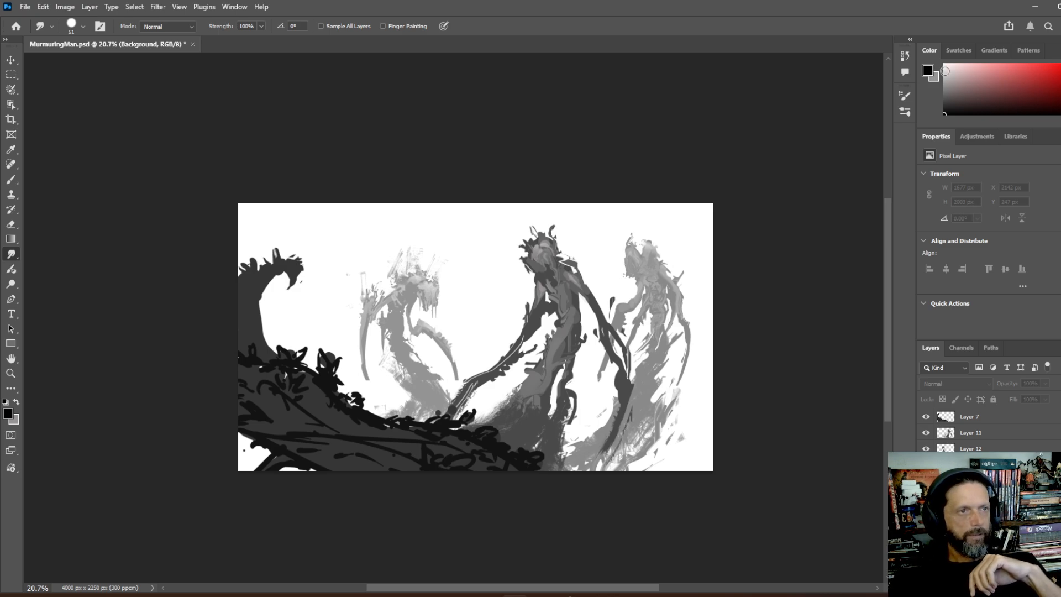
- Fill the white Background layer with light grey using the Paint Bucket
left_click(978, 67)
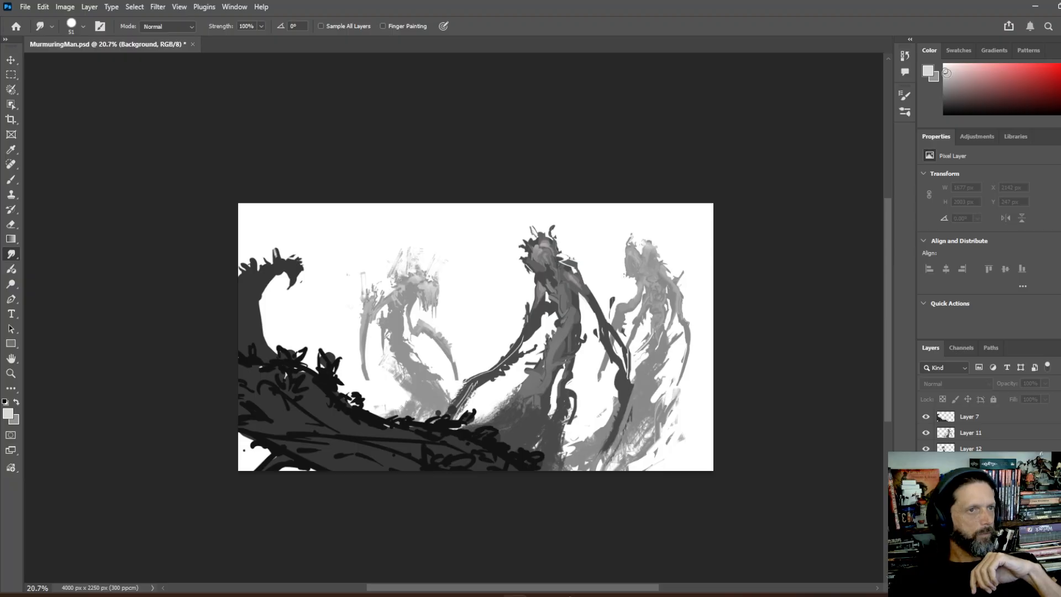
left_click(944, 73)
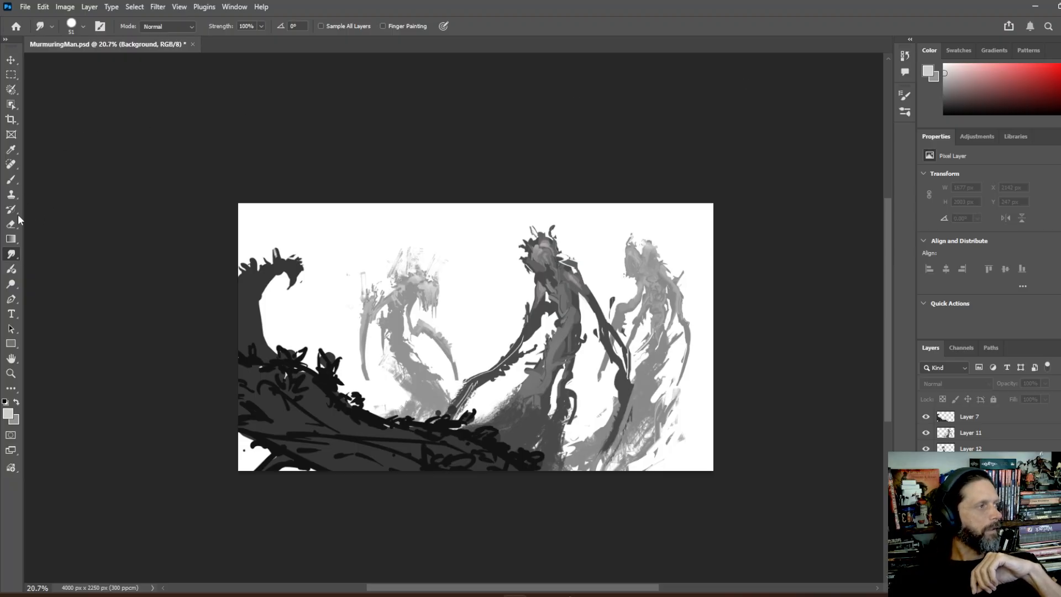
left_click(13, 238)
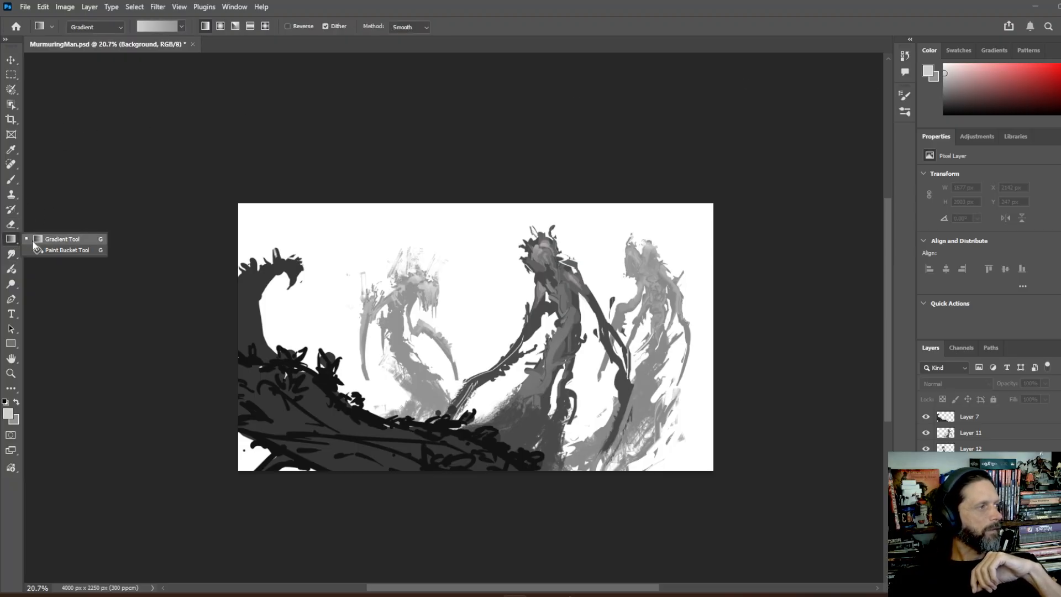
left_click(70, 250)
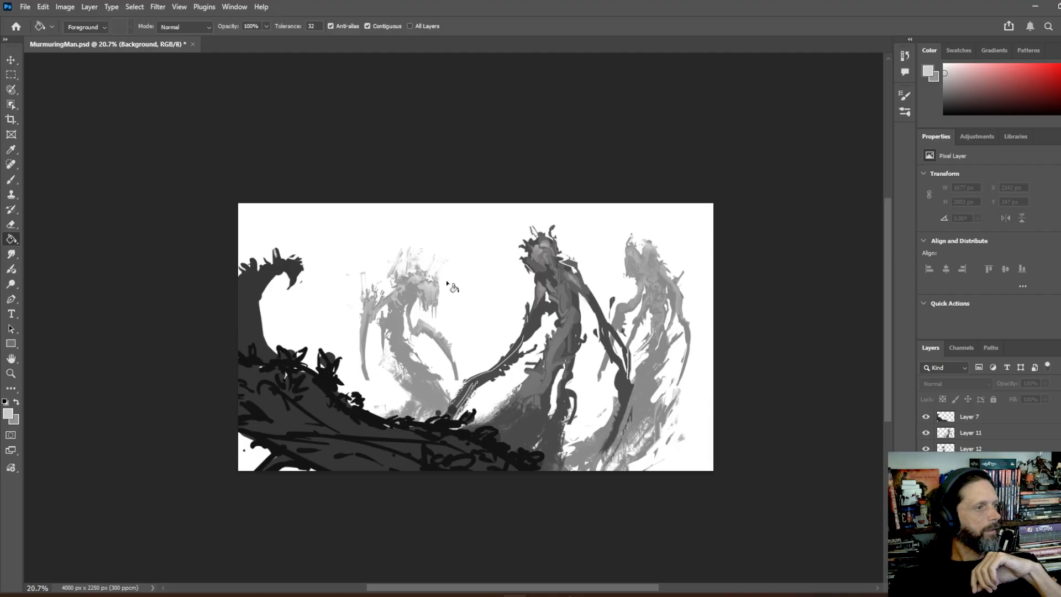
left_click(484, 287)
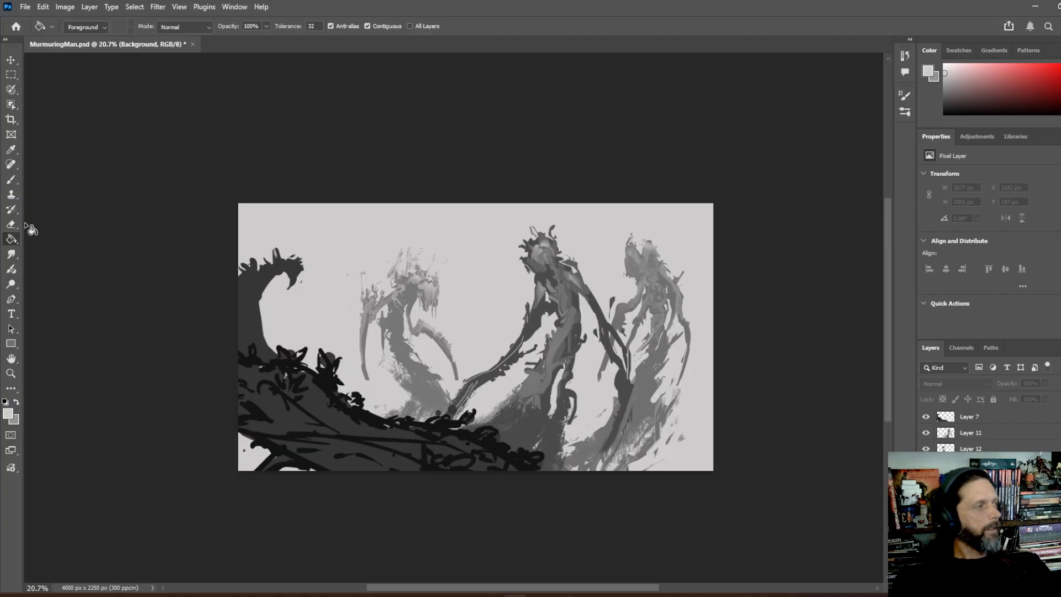
- Darken the Background layer's upper area, sides and lower edge with the Burn tool using a soft 1457 px brush
left_click(12, 285)
right_click(11, 286)
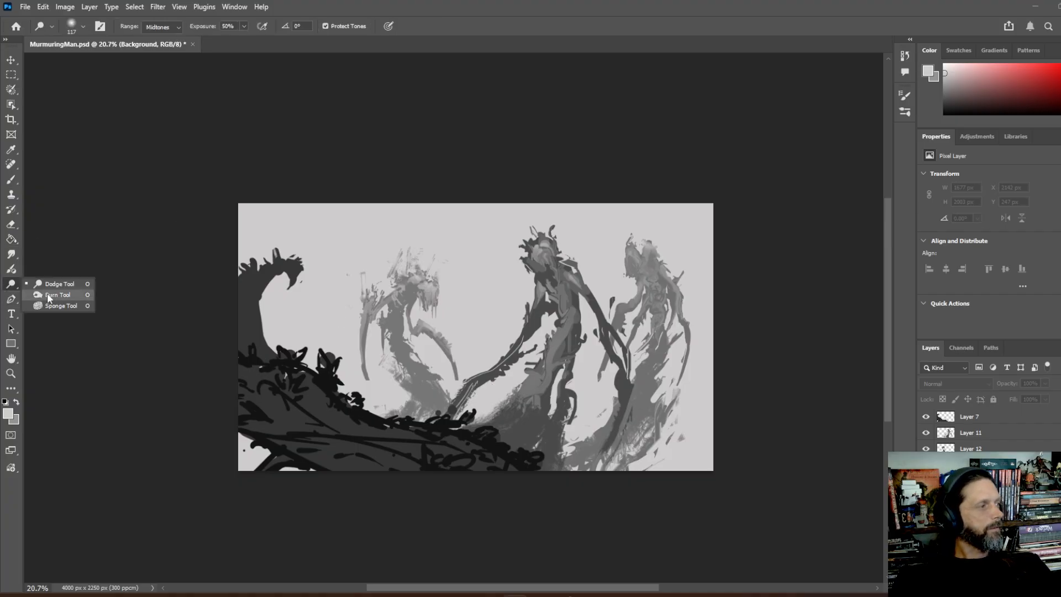
left_click(48, 293)
left_click(83, 27)
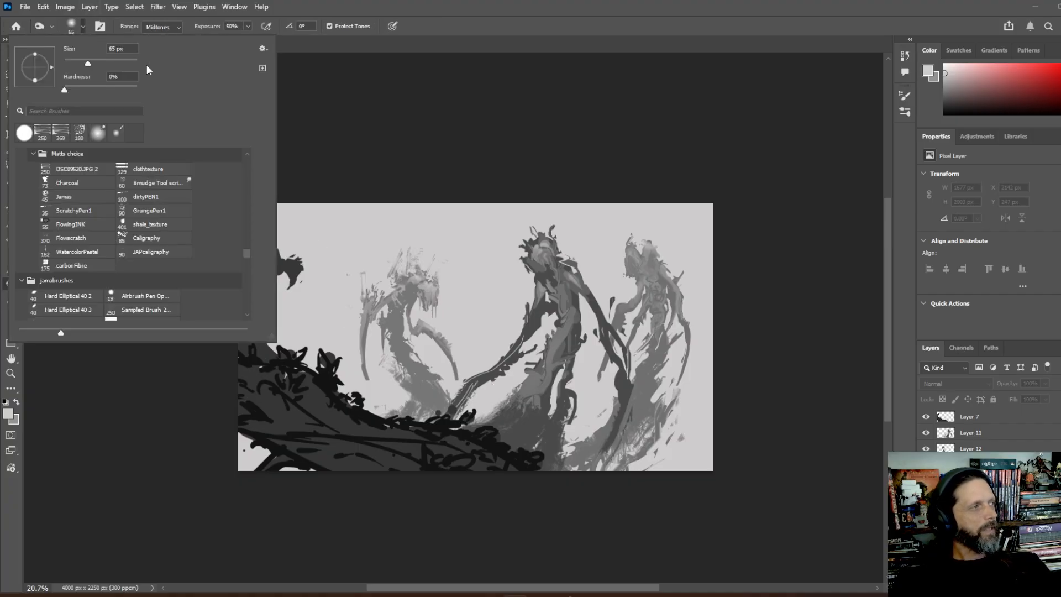
left_click(129, 60)
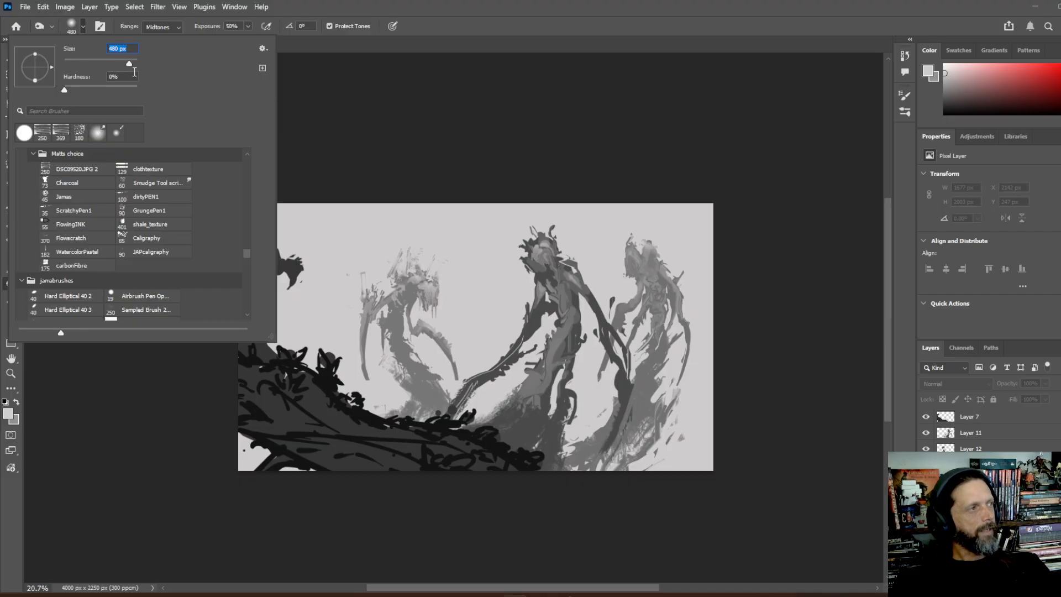
left_click_drag(131, 64, 134, 65)
mouse_move(742, 243)
left_mouse_down()
mouse_move(469, 198)
mouse_move(274, 233)
mouse_move(178, 228)
mouse_move(357, 222)
mouse_move(288, 255)
mouse_move(260, 335)
mouse_move(402, 259)
mouse_move(437, 219)
mouse_move(302, 211)
mouse_move(185, 252)
mouse_move(363, 200)
mouse_move(484, 242)
mouse_move(552, 226)
mouse_move(540, 240)
mouse_move(483, 219)
mouse_move(462, 185)
mouse_move(571, 241)
mouse_move(538, 247)
mouse_move(596, 240)
mouse_move(584, 223)
mouse_move(609, 239)
mouse_move(634, 209)
mouse_move(704, 253)
mouse_move(739, 309)
mouse_move(700, 218)
mouse_move(627, 173)
mouse_move(791, 244)
left_mouse_up()
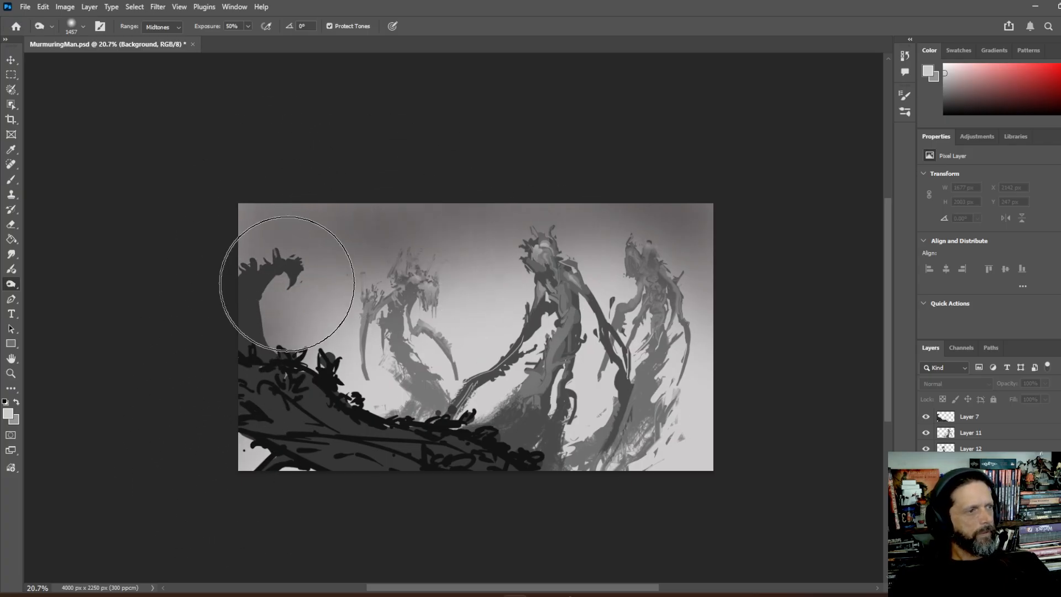
left_click_drag(478, 288, 461, 272)
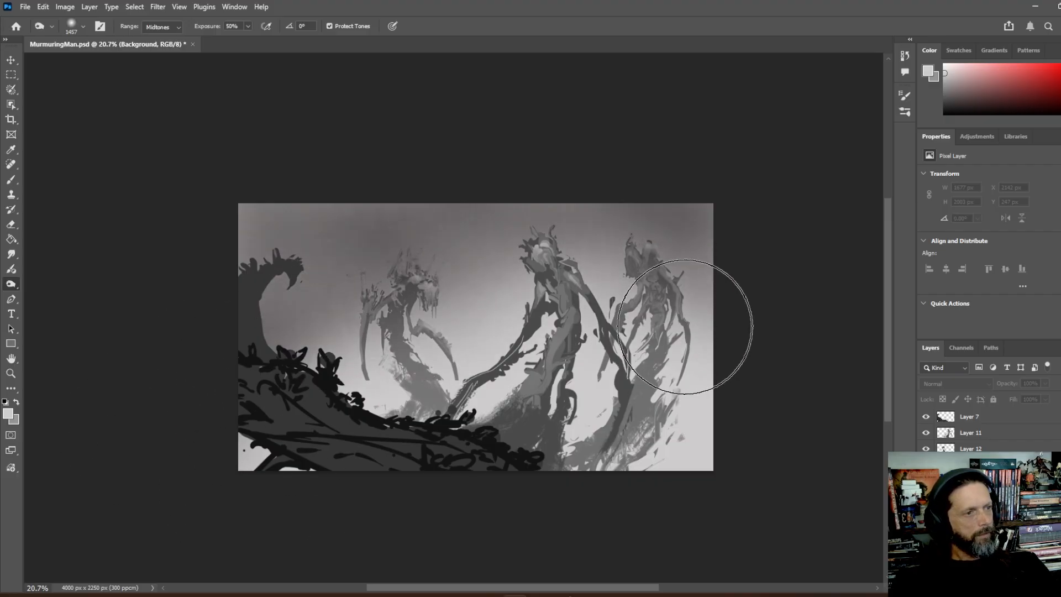
mouse_move(699, 504)
left_mouse_down()
mouse_move(471, 506)
mouse_move(376, 521)
mouse_move(623, 484)
mouse_move(727, 450)
mouse_move(554, 469)
mouse_move(442, 454)
mouse_move(206, 467)
mouse_move(274, 471)
mouse_move(260, 470)
left_mouse_up()
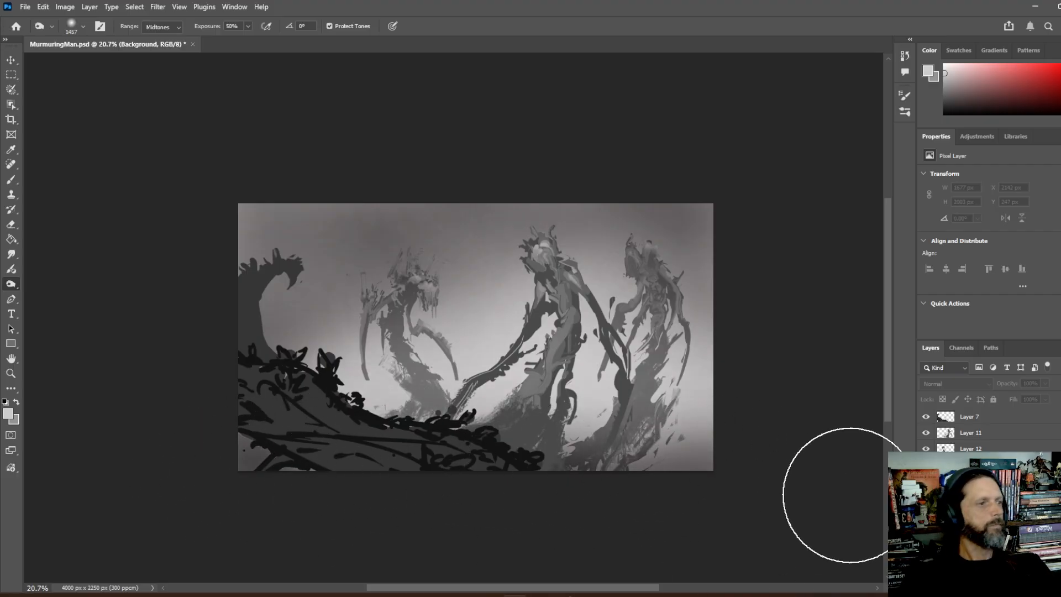
- Smudge the lower corners of the Background layer into faint sloping ground shapes using the 51 px round tip
left_click(11, 254)
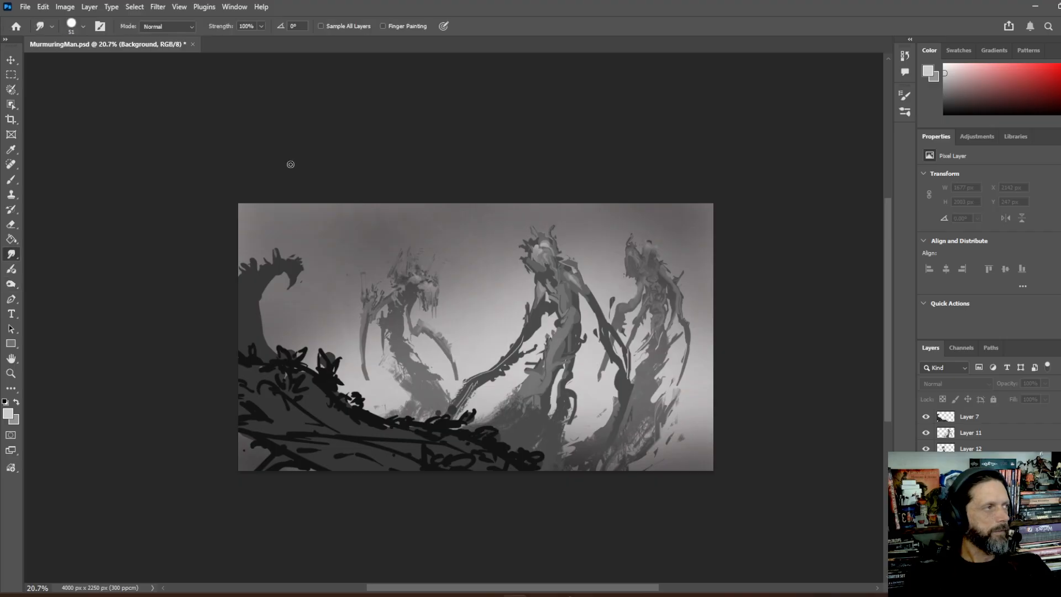
left_click_drag(655, 448, 680, 436)
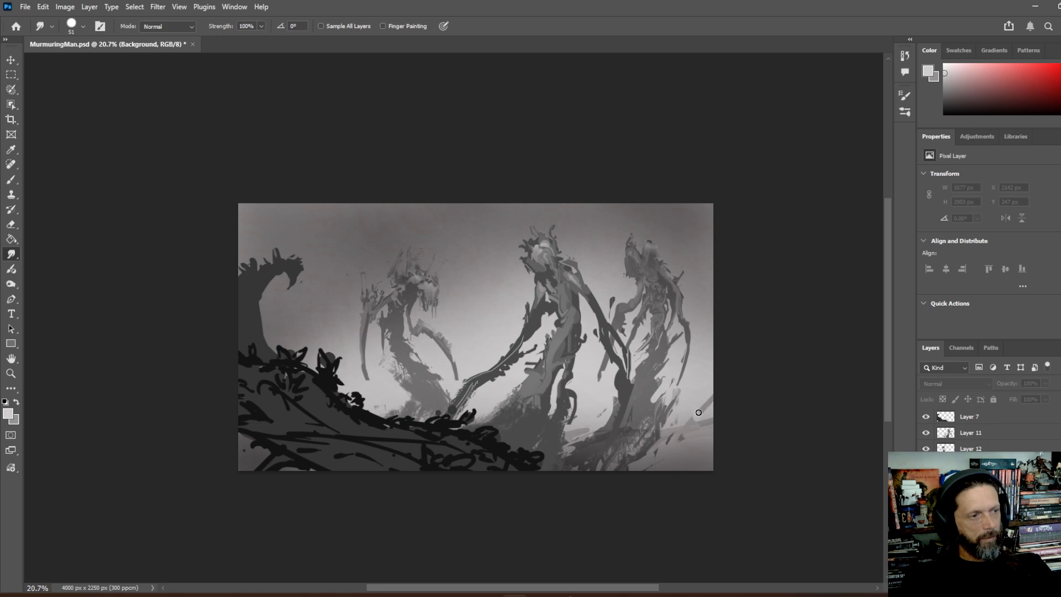
left_click_drag(668, 454, 625, 465)
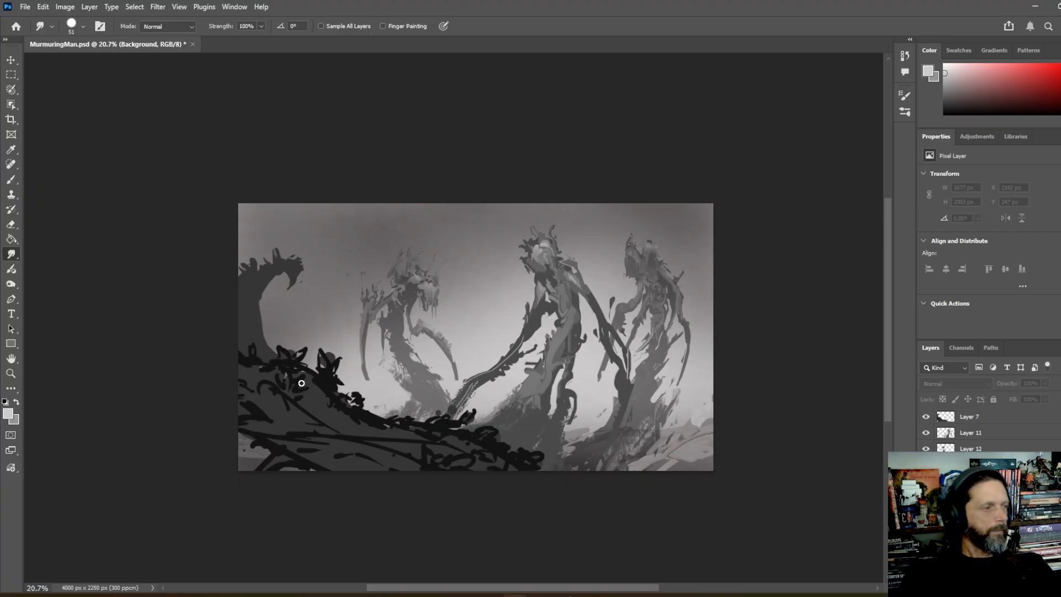
- Smudge the black outlines along the foreground ridge's right half on Layer 7 with the textured 250 px tip
left_click(981, 422)
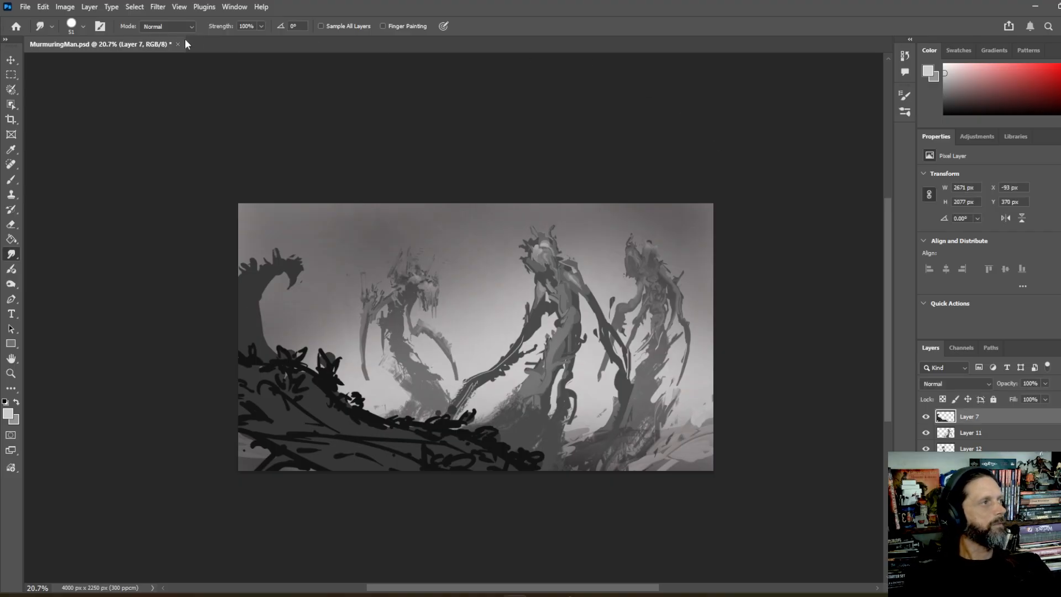
left_click(83, 27)
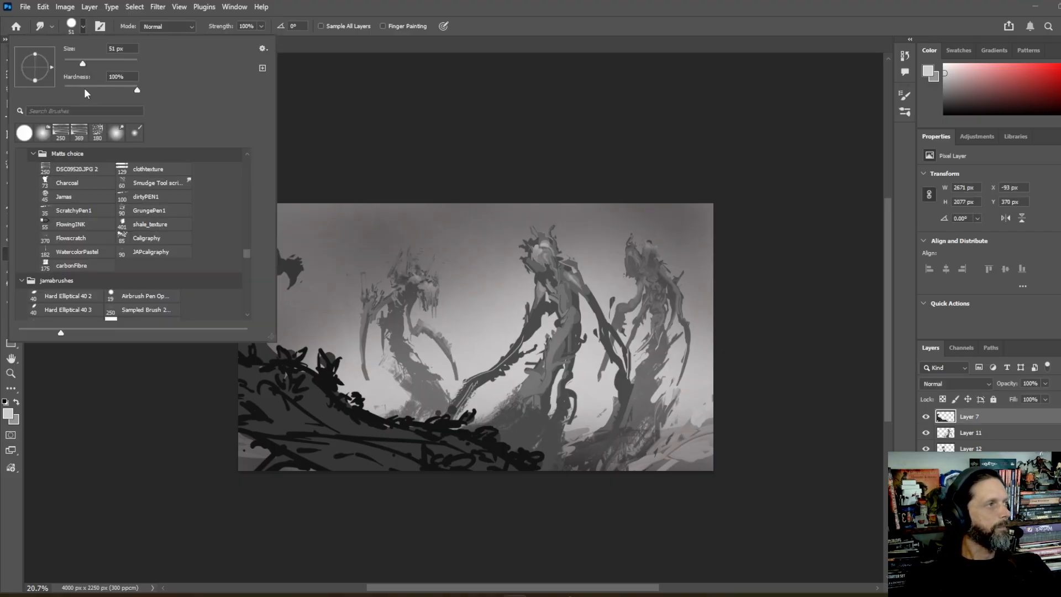
left_click(61, 133)
left_click(352, 400)
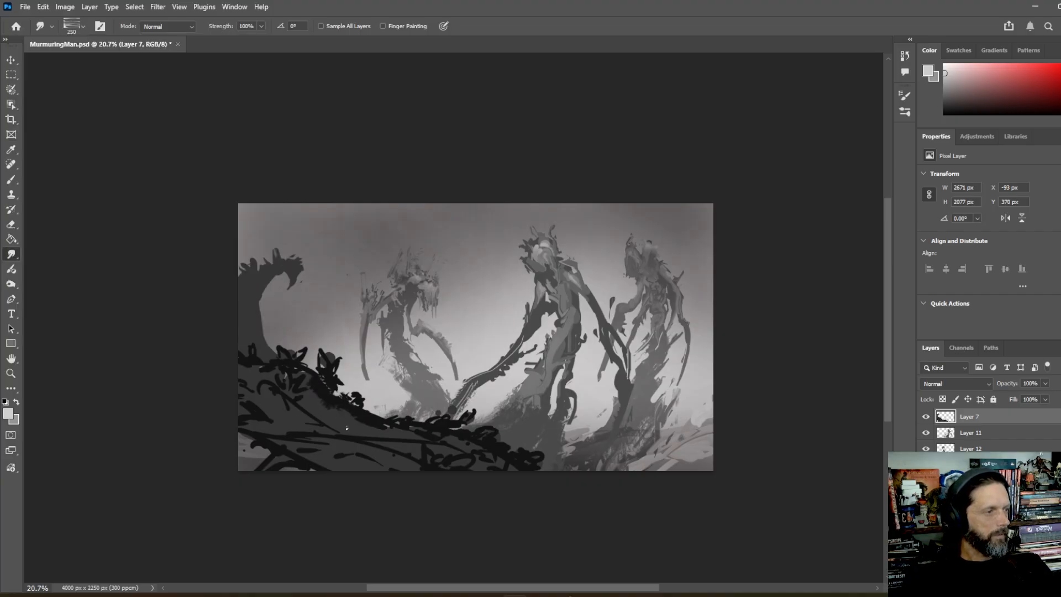
left_click_drag(369, 428, 456, 442)
mouse_move(457, 406)
left_mouse_down()
mouse_move(448, 399)
mouse_move(469, 421)
mouse_move(519, 433)
mouse_move(538, 453)
mouse_move(534, 488)
left_mouse_up()
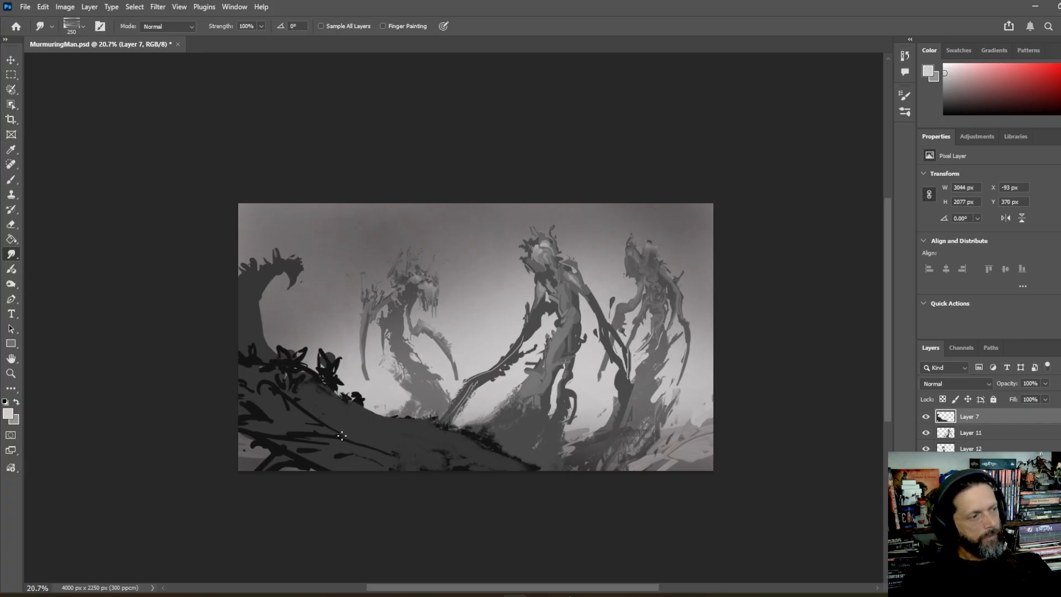
- Smudge the foreground's curved left figure, spiky growths and remaining ground lines into rough root-like texture
mouse_move(335, 438)
left_mouse_down()
mouse_move(247, 384)
mouse_move(281, 353)
mouse_move(266, 369)
mouse_move(231, 302)
mouse_move(262, 270)
mouse_move(293, 262)
mouse_move(248, 280)
mouse_move(253, 267)
mouse_move(230, 306)
mouse_move(253, 247)
mouse_move(249, 279)
mouse_move(244, 274)
left_mouse_up()
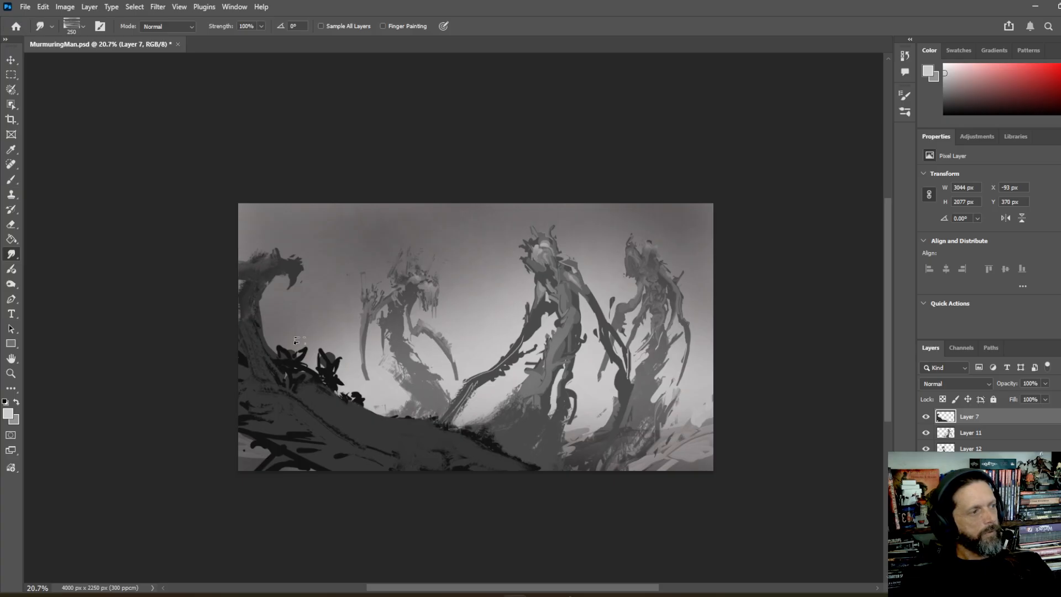
mouse_move(298, 340)
left_mouse_down()
mouse_move(284, 359)
mouse_move(331, 348)
mouse_move(348, 380)
mouse_move(301, 358)
mouse_move(300, 334)
left_mouse_up()
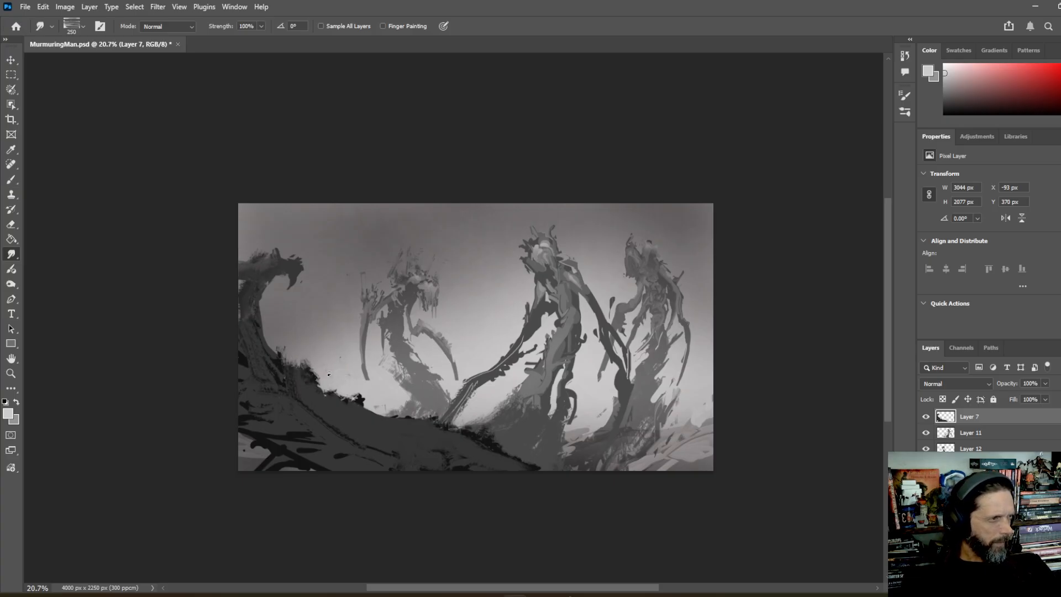
mouse_move(488, 441)
left_mouse_down()
mouse_move(488, 413)
mouse_move(485, 421)
mouse_move(525, 435)
left_mouse_up()
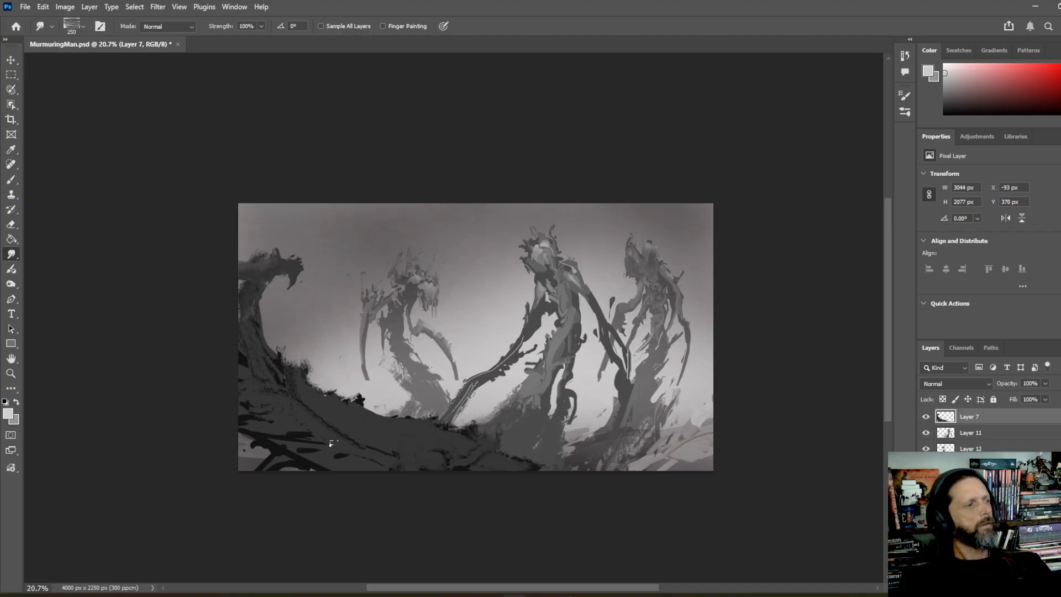
mouse_move(284, 420)
left_mouse_down()
mouse_move(272, 425)
mouse_move(278, 453)
mouse_move(316, 454)
left_mouse_up()
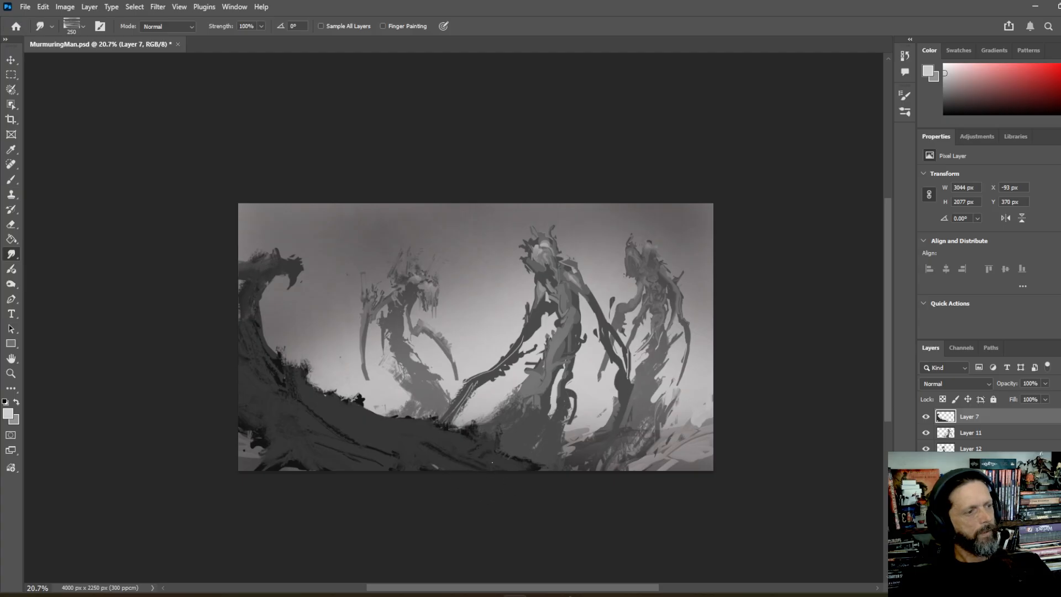
left_click_drag(370, 448, 302, 410)
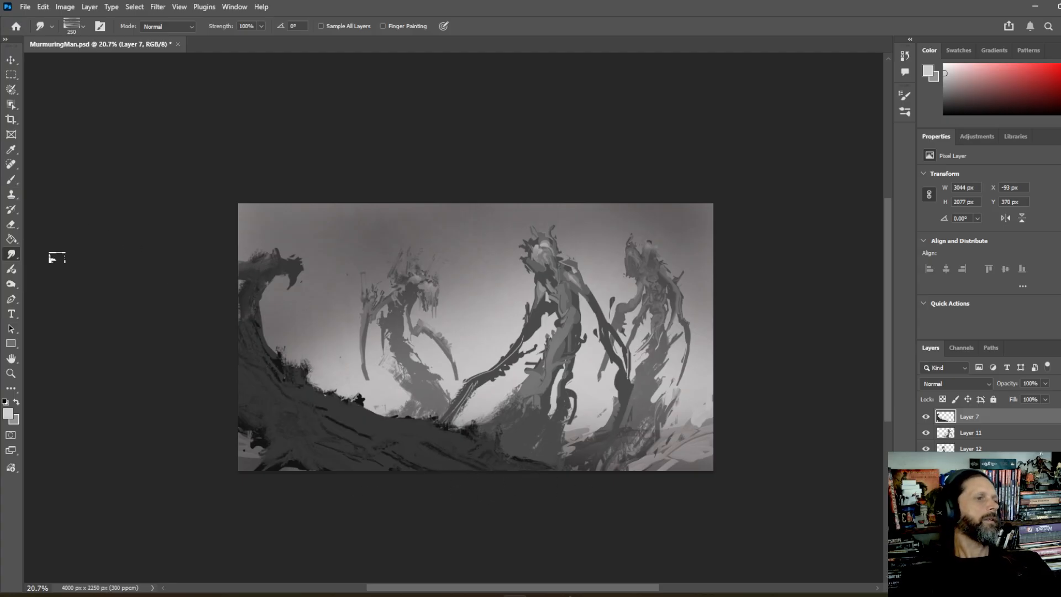
- Burn the foreground on Layer 7 and the central figure on Layer 11 darker with the 1457 px brush
left_click(12, 284)
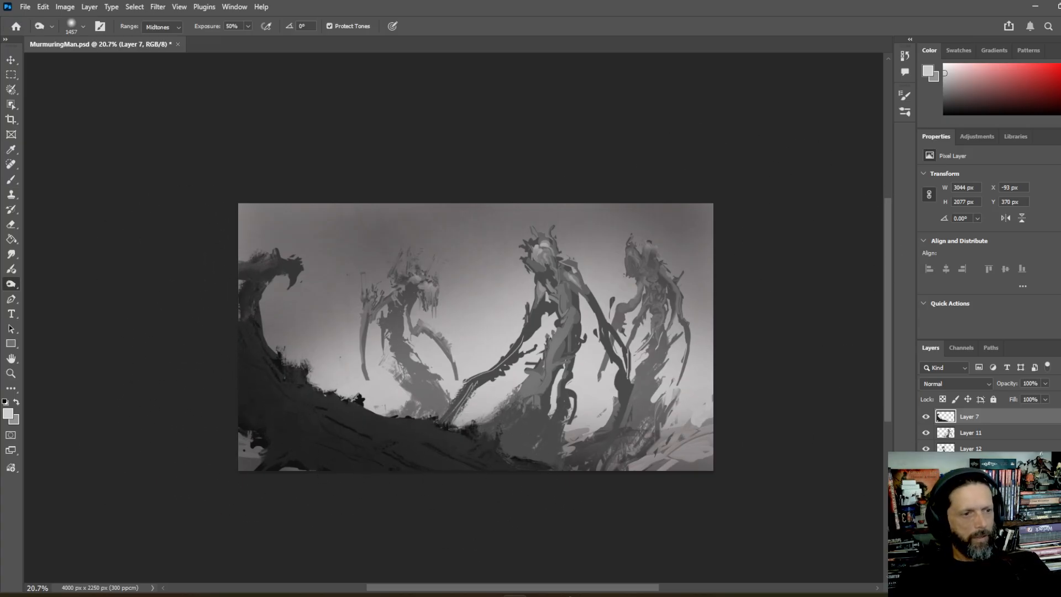
left_click(970, 433)
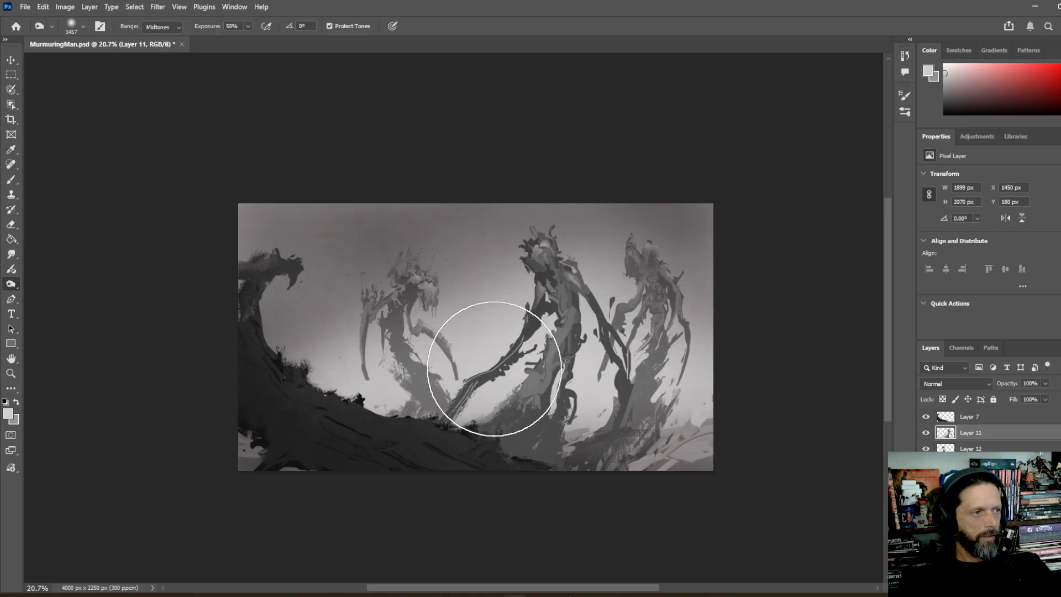
mouse_move(533, 406)
left_mouse_down()
mouse_move(545, 389)
mouse_move(616, 359)
mouse_move(629, 412)
mouse_move(606, 462)
left_mouse_up()
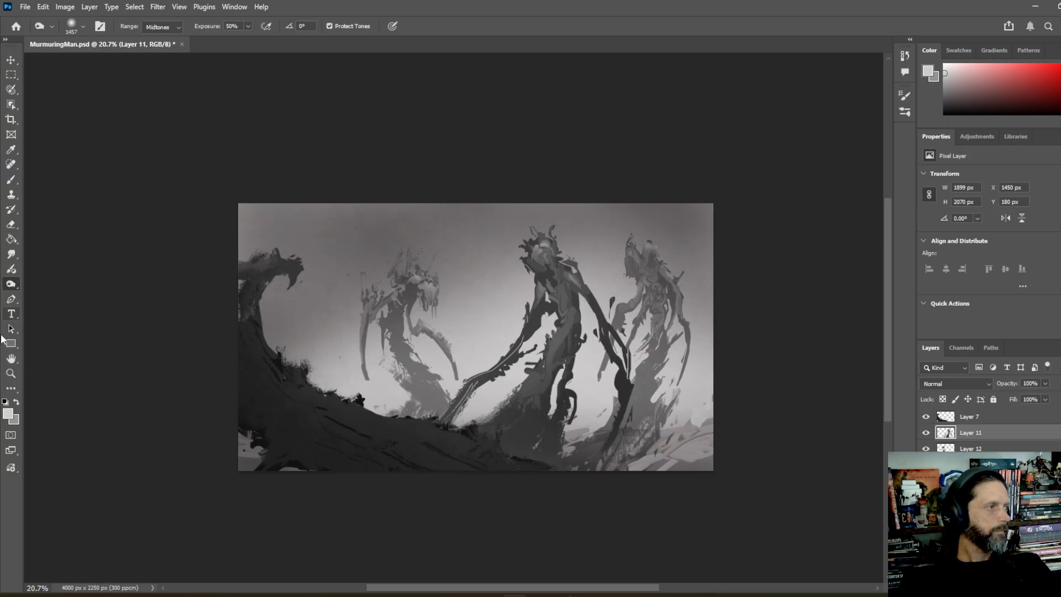
- Dodge highlights onto the central figure's head, shoulders, torso and base on Layer 11 with a soft 259 px brush
right_click(12, 290)
left_click(61, 292)
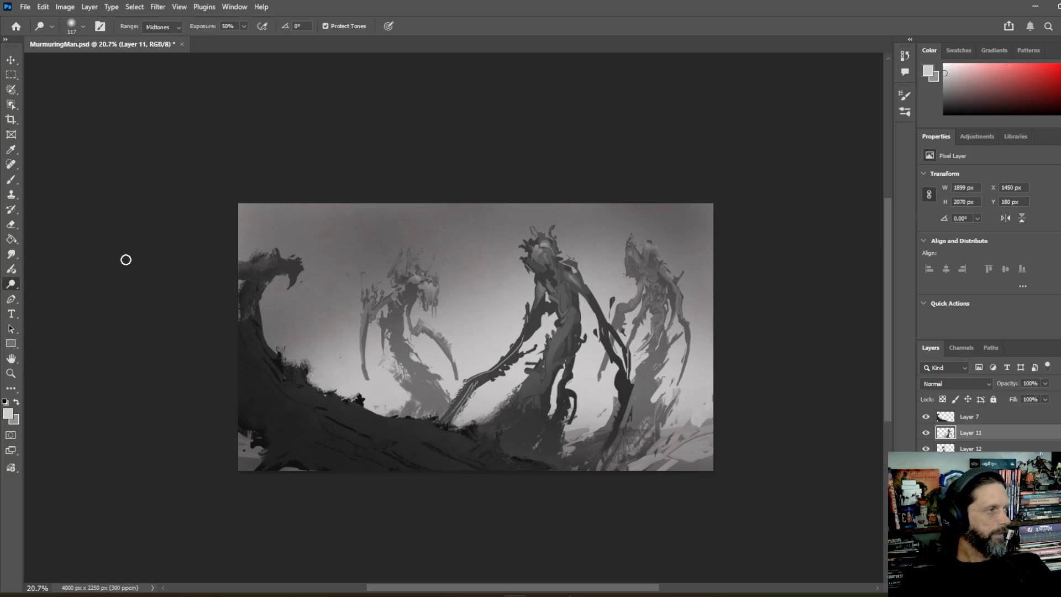
left_click(83, 26)
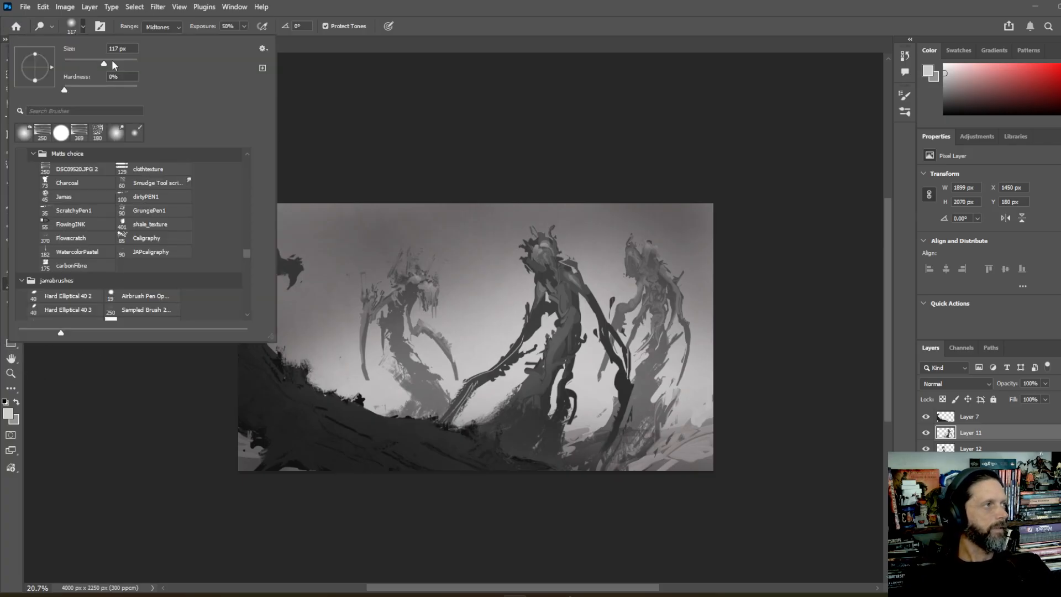
left_click(542, 250)
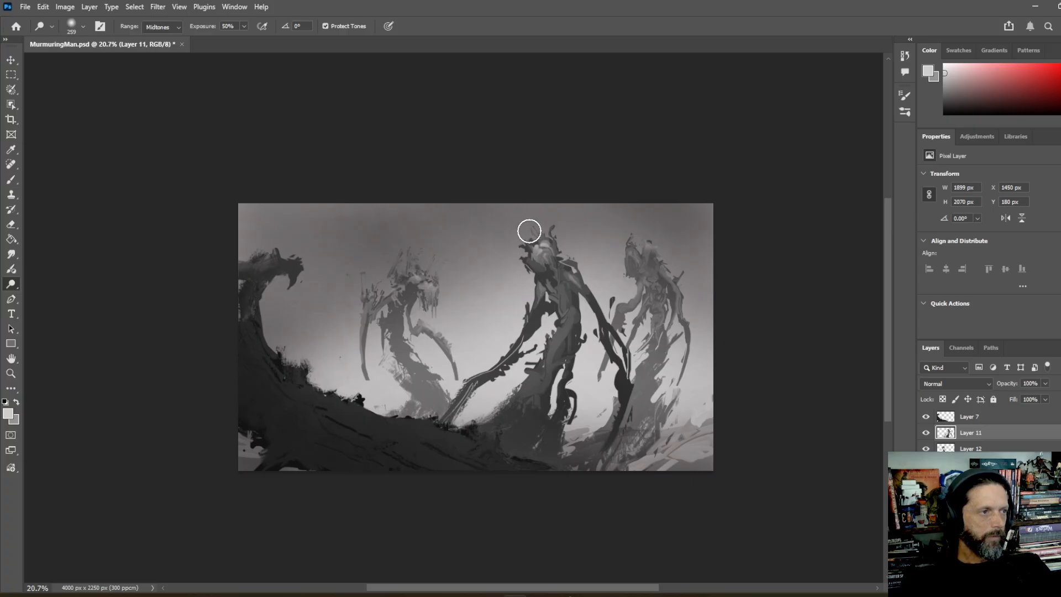
mouse_move(543, 240)
left_mouse_down()
mouse_move(648, 356)
mouse_move(557, 327)
mouse_move(543, 291)
mouse_move(534, 319)
mouse_move(494, 355)
left_mouse_up()
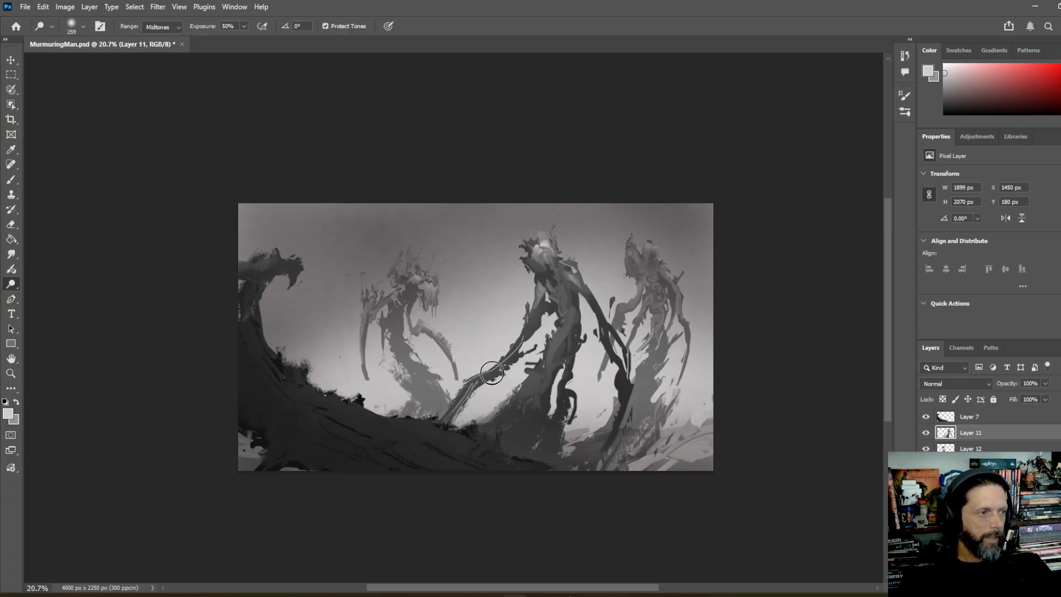
mouse_move(559, 322)
left_mouse_down()
mouse_move(569, 322)
mouse_move(563, 310)
mouse_move(536, 366)
mouse_move(547, 350)
mouse_move(490, 415)
left_mouse_up()
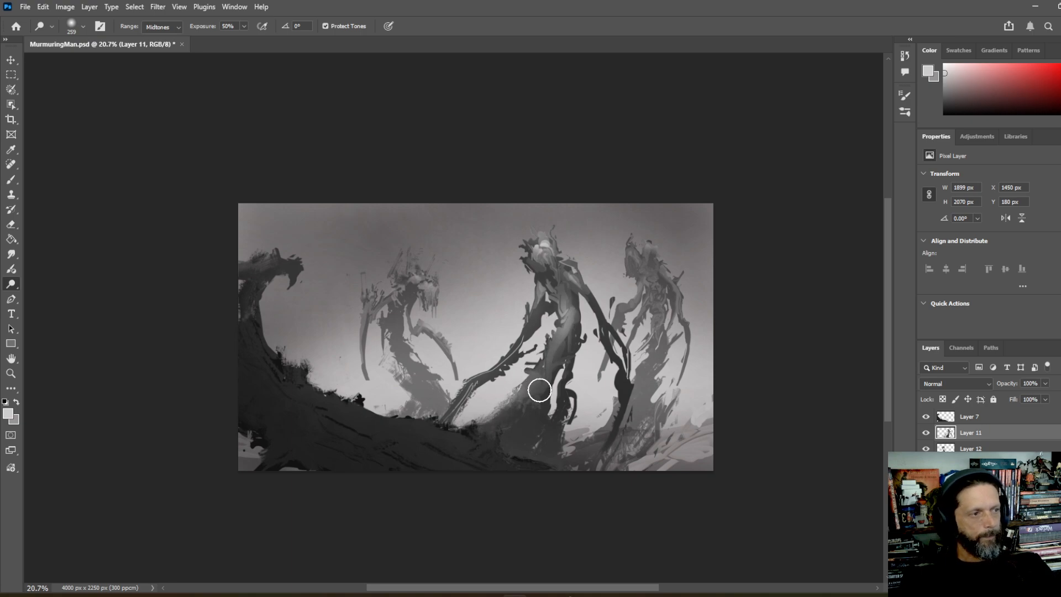
mouse_move(539, 391)
left_mouse_down()
mouse_move(546, 422)
mouse_move(542, 399)
mouse_move(517, 440)
mouse_move(535, 418)
mouse_move(534, 388)
left_mouse_up()
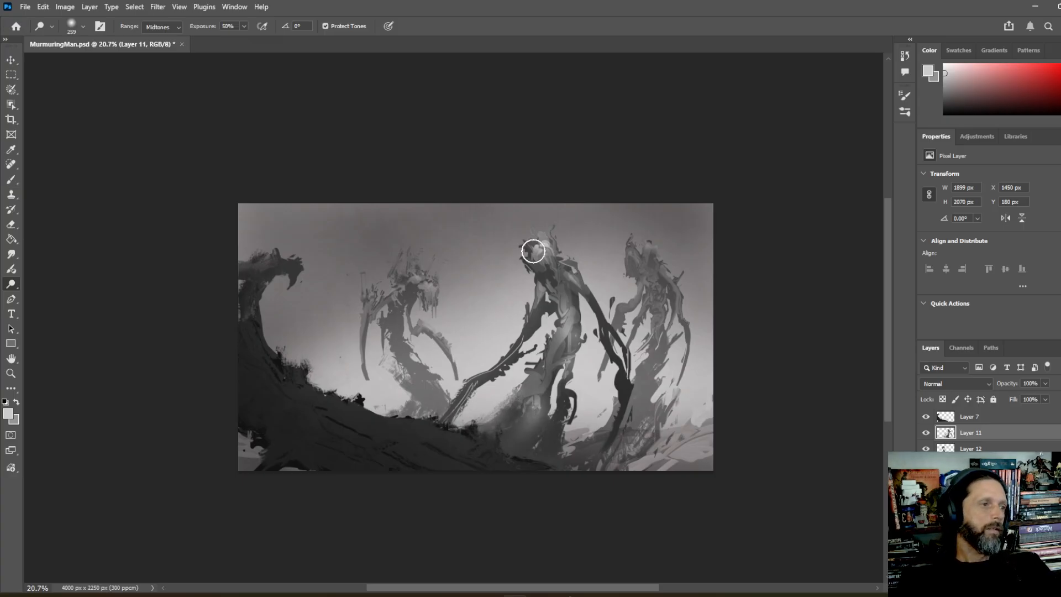
left_click_drag(536, 218, 558, 236)
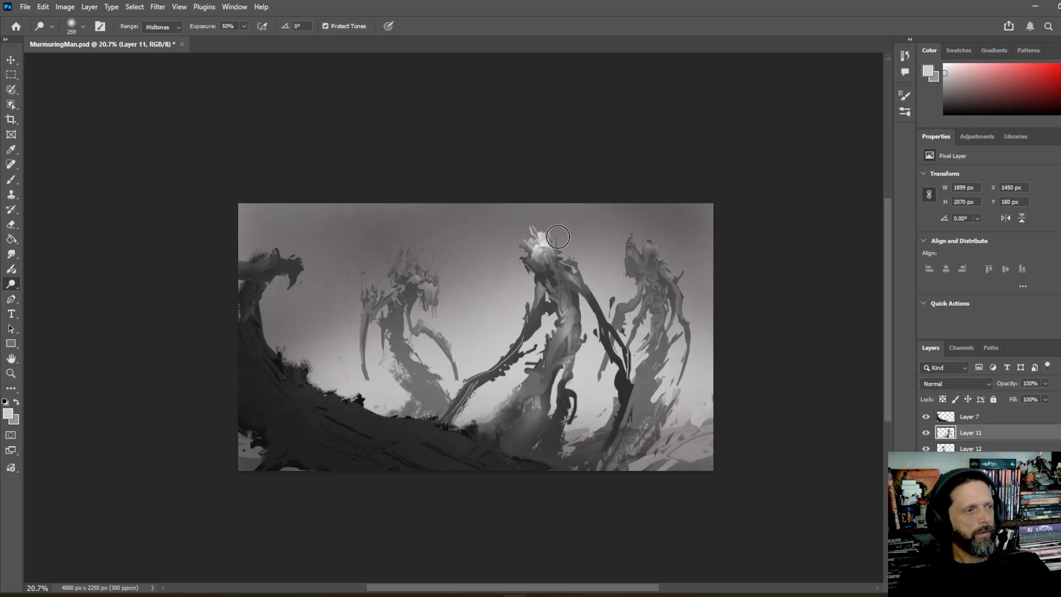
left_click_drag(584, 269, 576, 262)
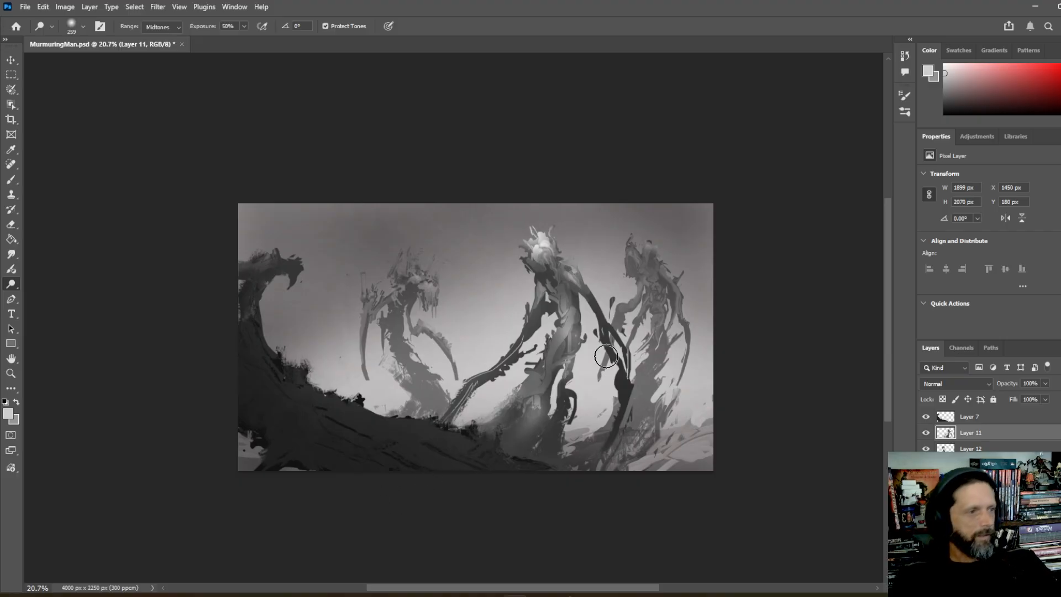
- Burn the Background layer's sky and outer sides darker with the 1457 px brush
left_click(975, 480)
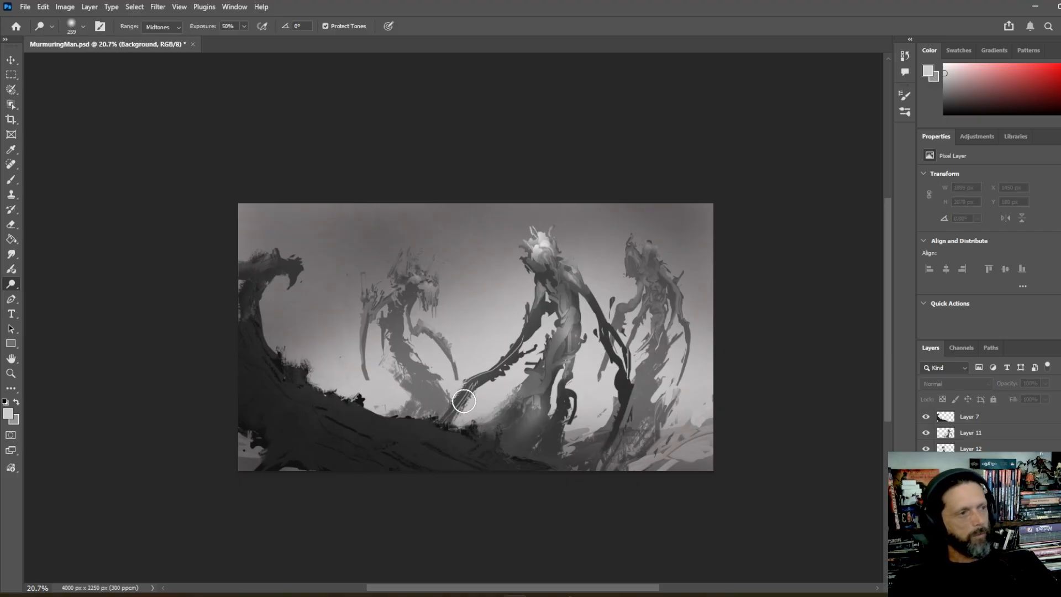
right_click(11, 288)
left_click(50, 295)
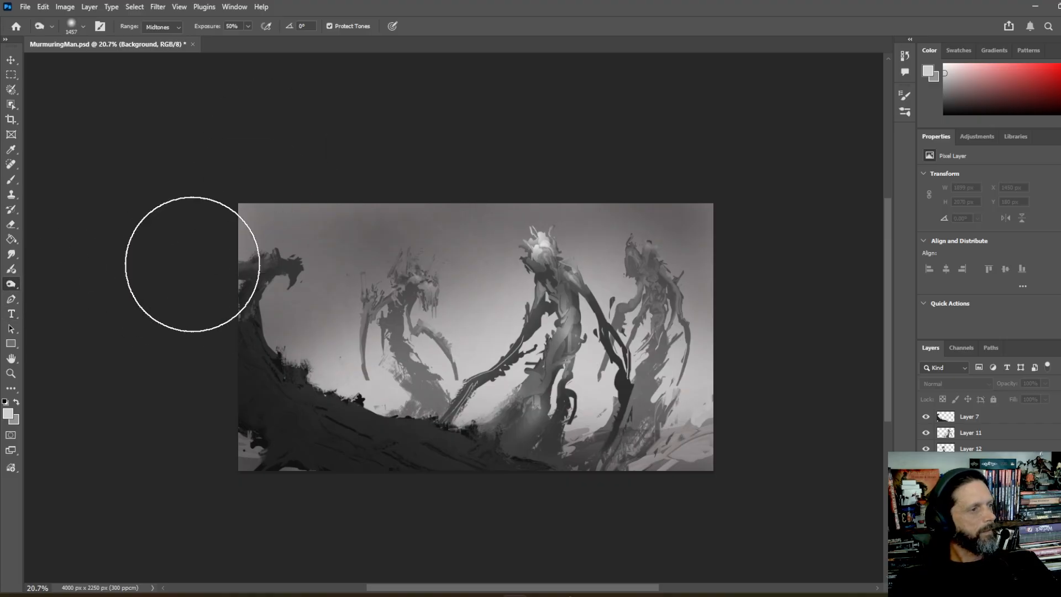
mouse_move(580, 260)
left_mouse_down()
mouse_move(568, 284)
mouse_move(720, 332)
left_mouse_up()
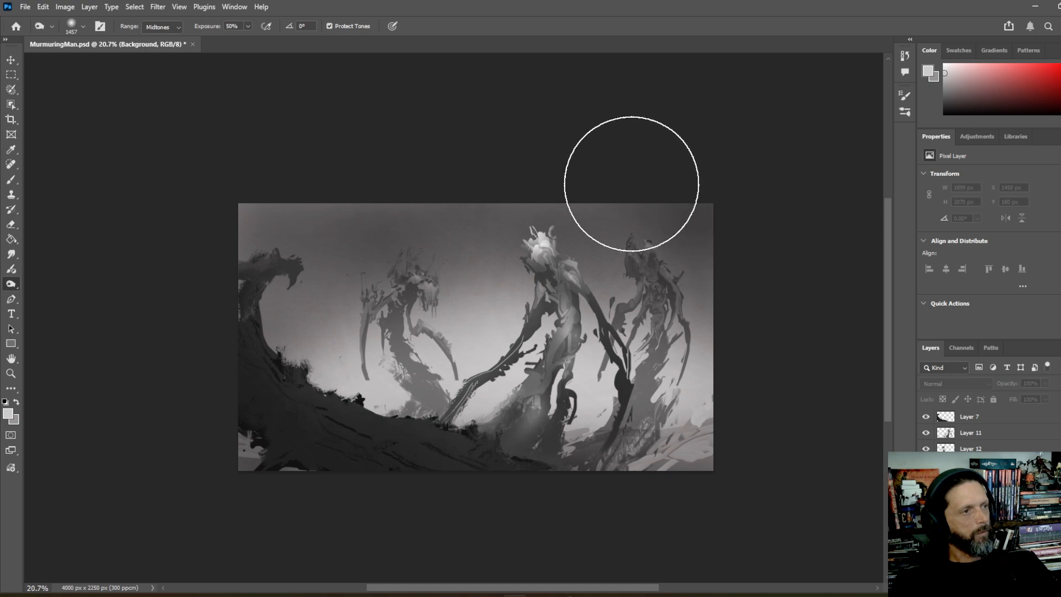
mouse_move(338, 206)
left_mouse_down()
mouse_move(196, 252)
mouse_move(180, 413)
mouse_move(312, 321)
mouse_move(256, 427)
left_mouse_up()
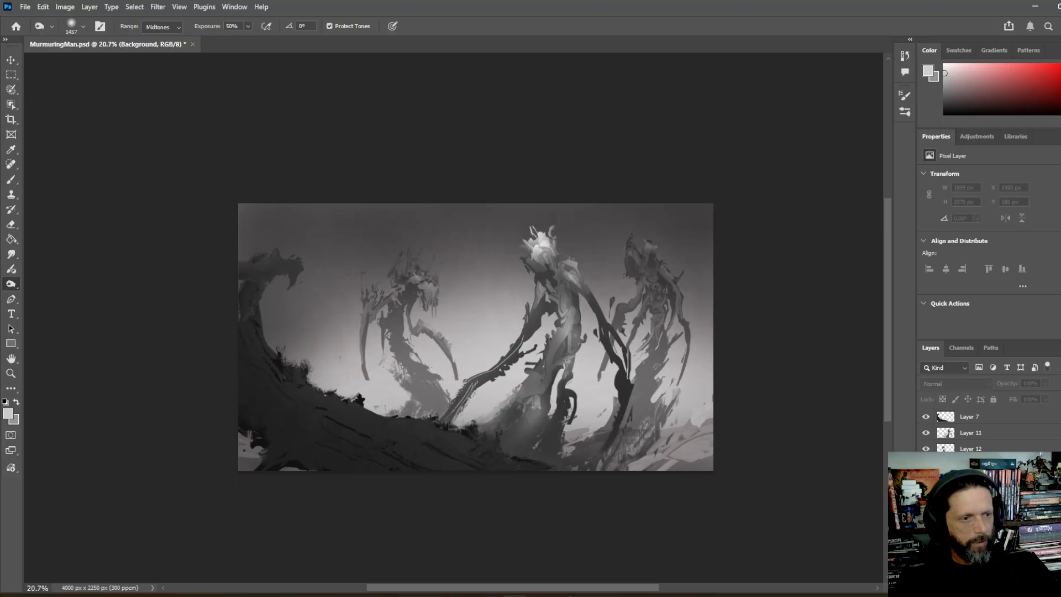
- Dodge highlights onto the distant left figure on Layer 12 and the right figure's head on Layer 13 with the 259 px brush
left_click(971, 448)
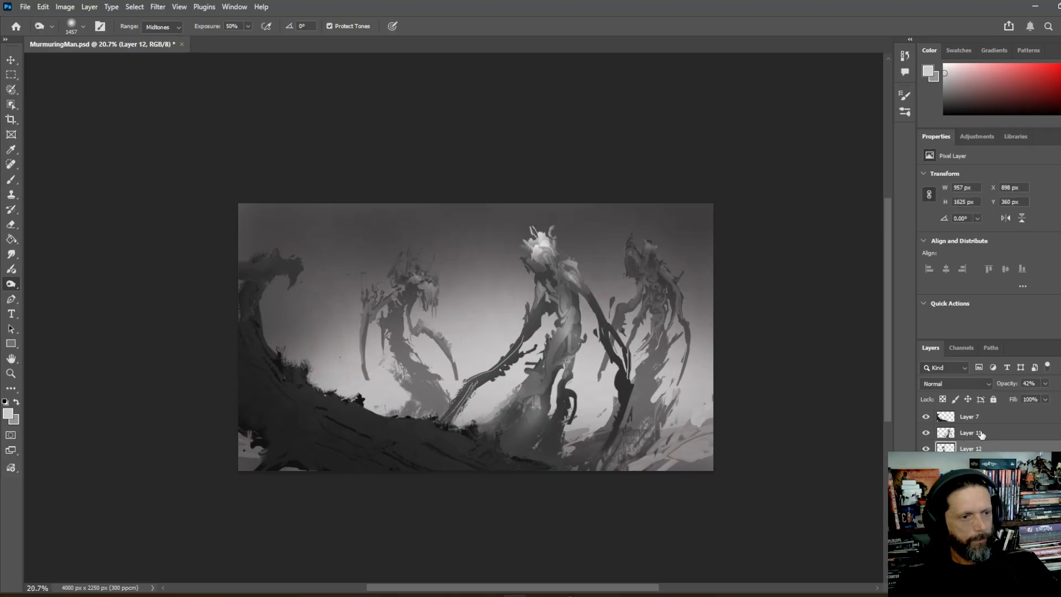
right_click(11, 284)
left_click(52, 277)
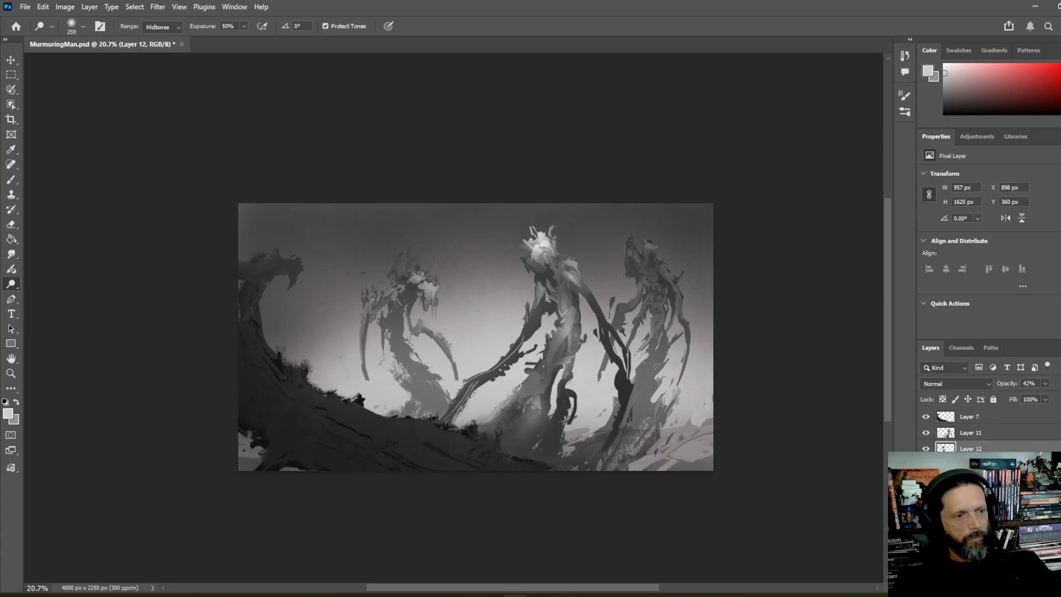
left_click(970, 465)
mouse_move(646, 243)
left_mouse_down()
mouse_move(630, 250)
mouse_move(644, 245)
left_mouse_up()
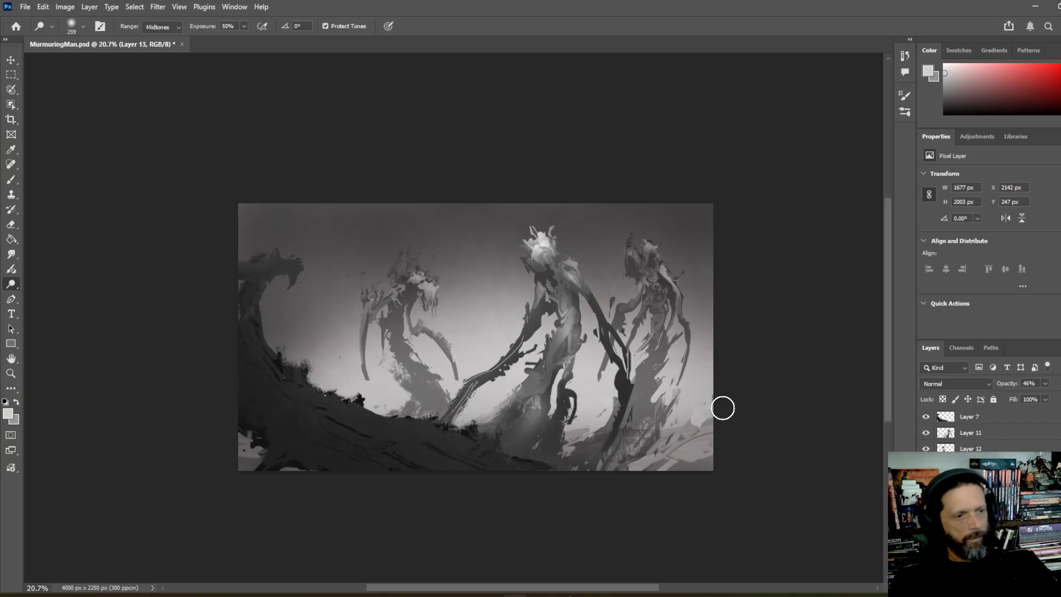
- Add a new layer above Layer 12, swap the foreground and background colours, and activate the Brush tool
left_click(989, 448)
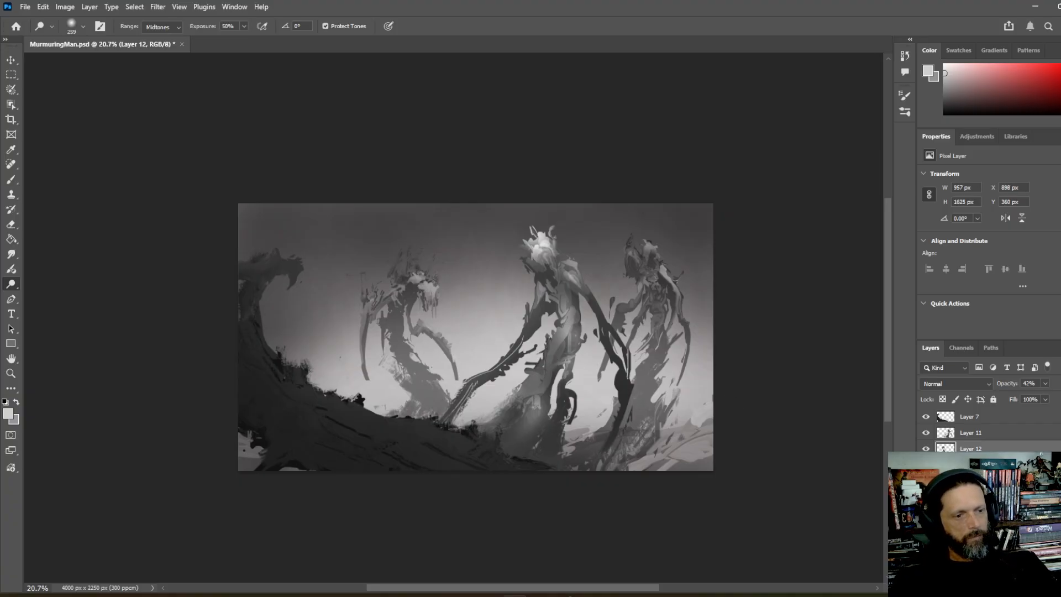
key("ctrl+shift+alt+n")
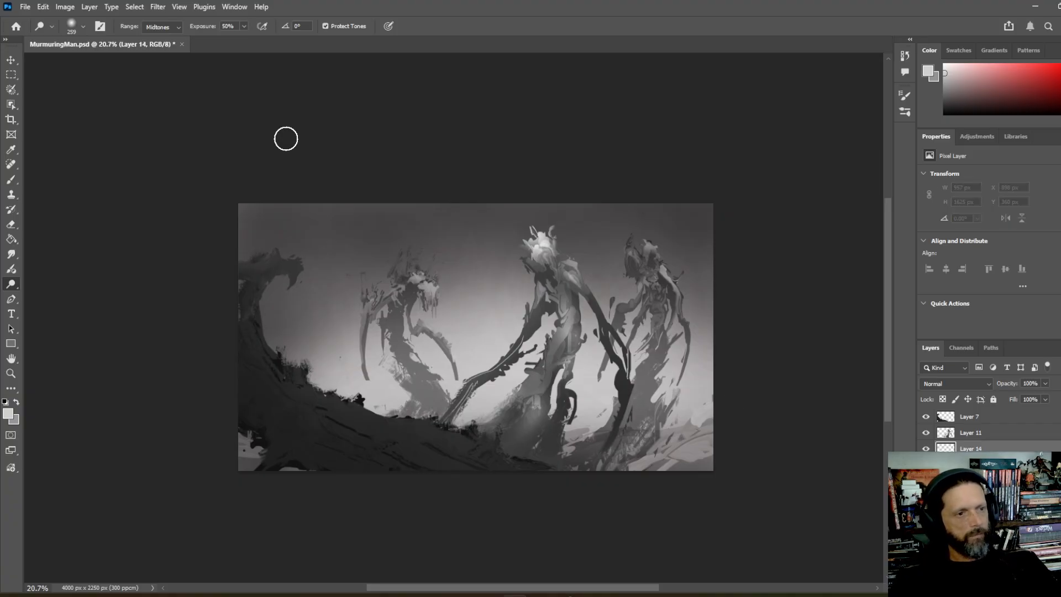
left_click(16, 402)
left_click(11, 179)
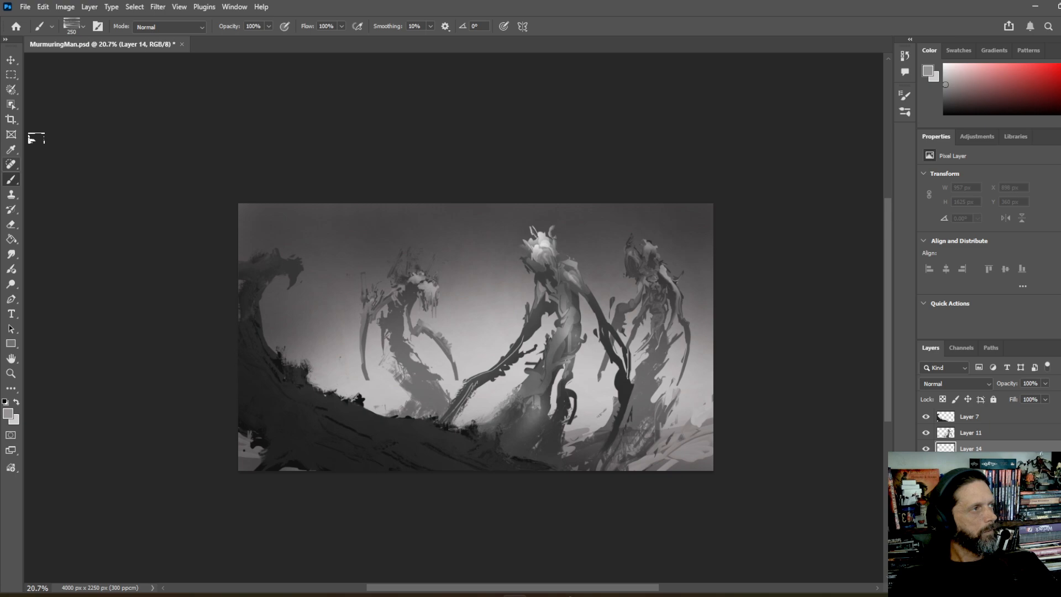
- Choose a Soft Round Pressure brush from the General Brushes presets and enlarge it to 1102 px
left_click(80, 30)
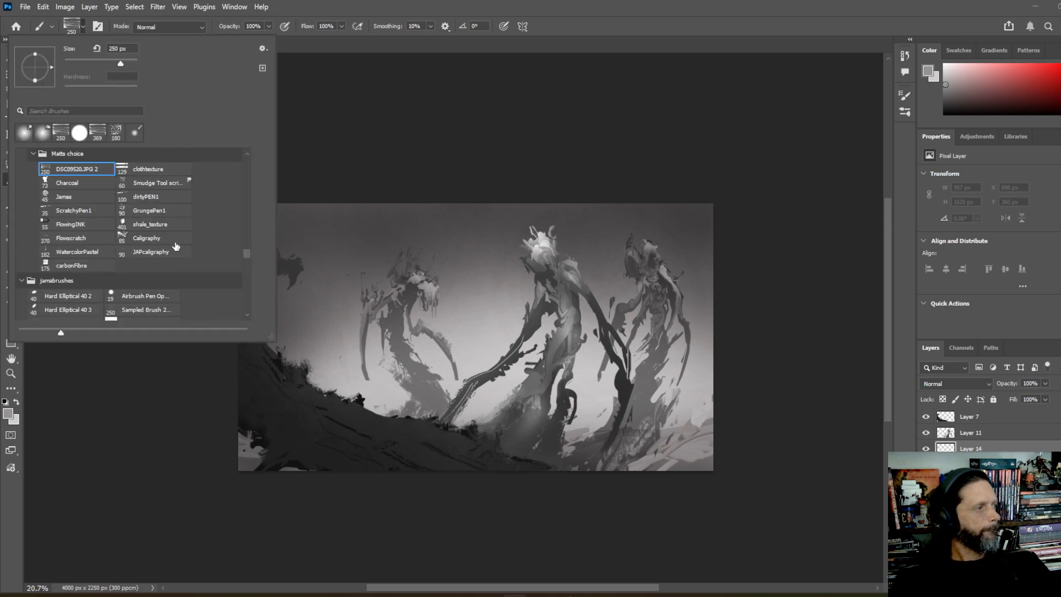
scroll(176, 246, "up", 4)
mouse_move(248, 247)
left_mouse_down()
mouse_move(244, 178)
mouse_move(171, 166)
left_mouse_up()
scroll(182, 228, "down", 3)
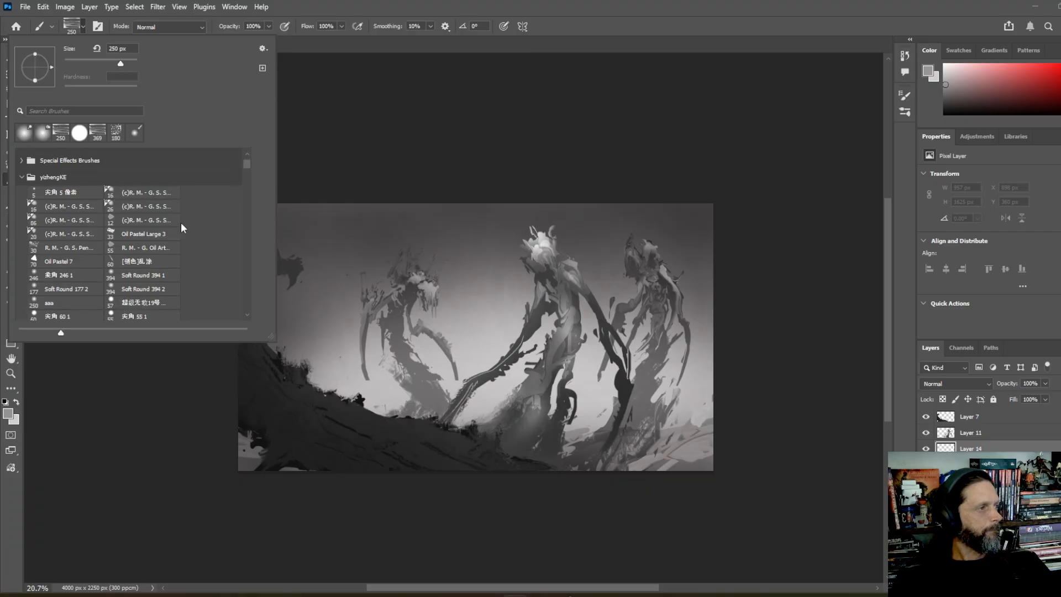
scroll(127, 188, "up", 3)
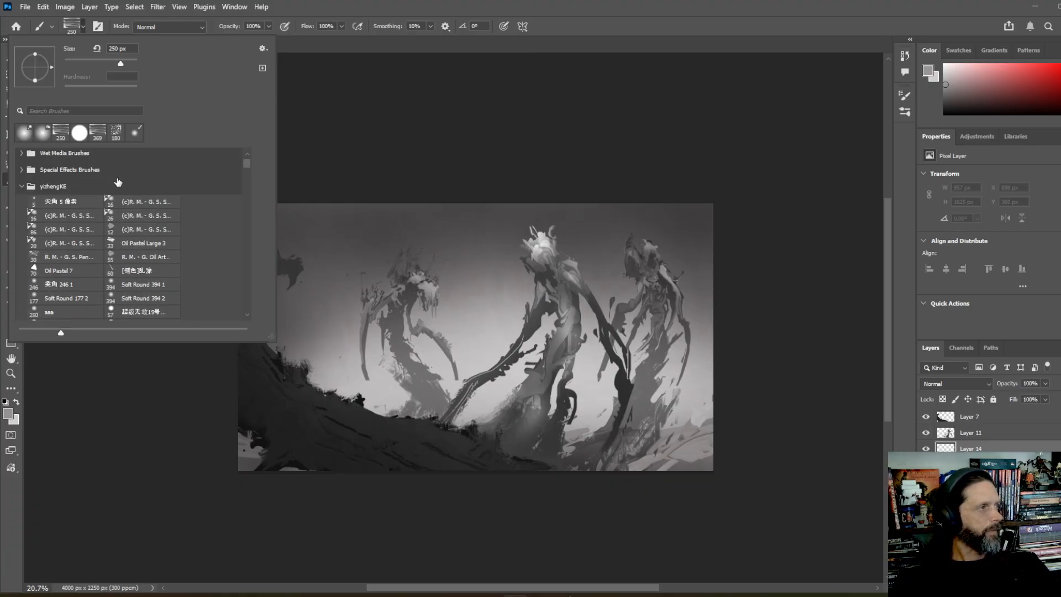
left_click(23, 157)
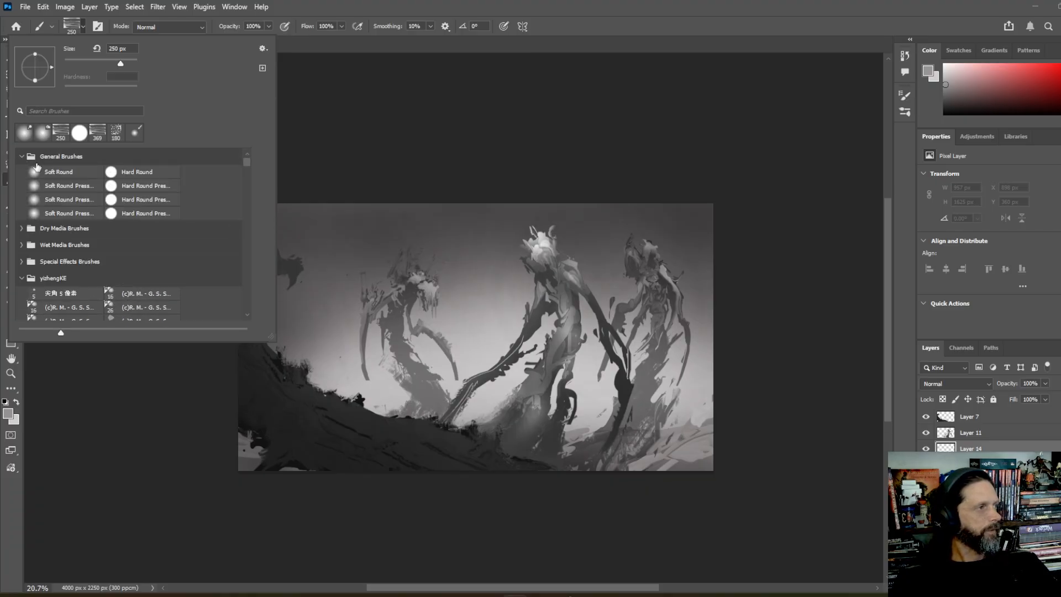
left_click(58, 186)
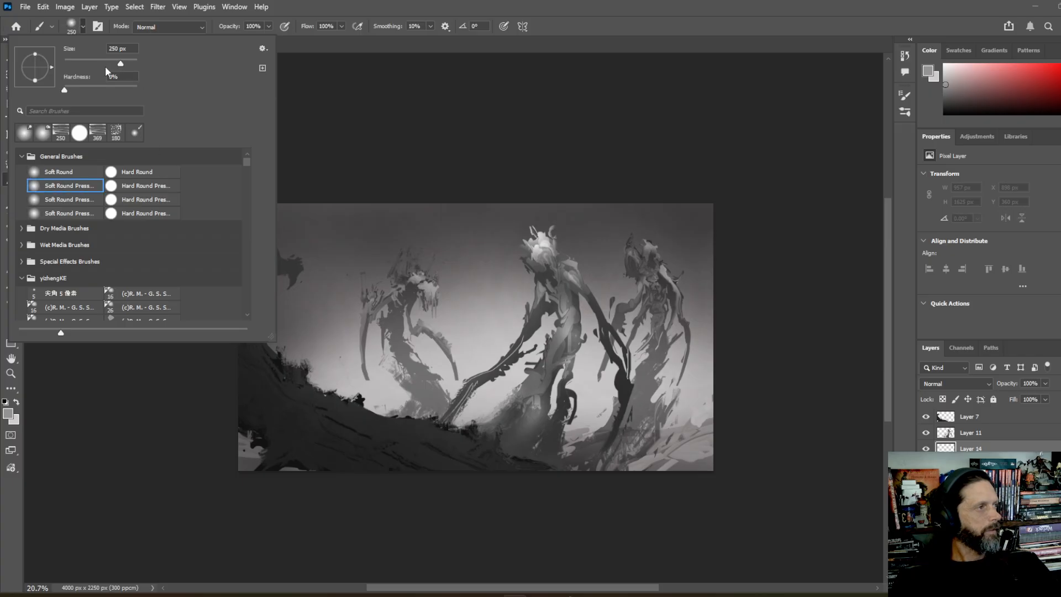
left_click(131, 62)
- Paint soft grey fog across the lower canvas on Layer 14 and lower the layer's opacity to 64%
left_click_drag(270, 413, 793, 459)
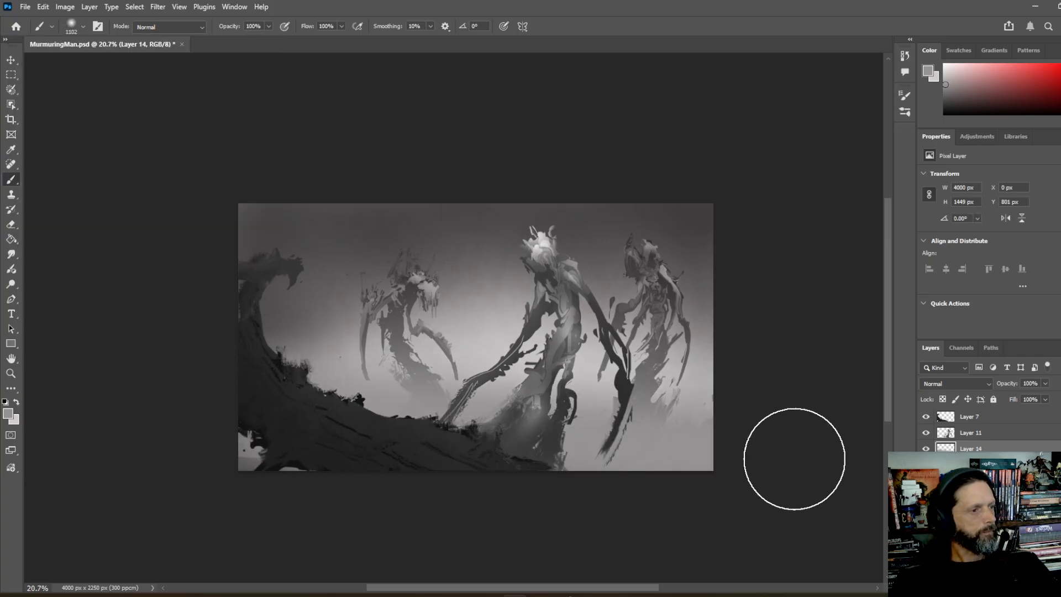
mouse_move(701, 418)
left_mouse_down()
mouse_move(710, 379)
mouse_move(473, 320)
mouse_move(355, 390)
mouse_move(405, 352)
mouse_move(303, 374)
left_mouse_up()
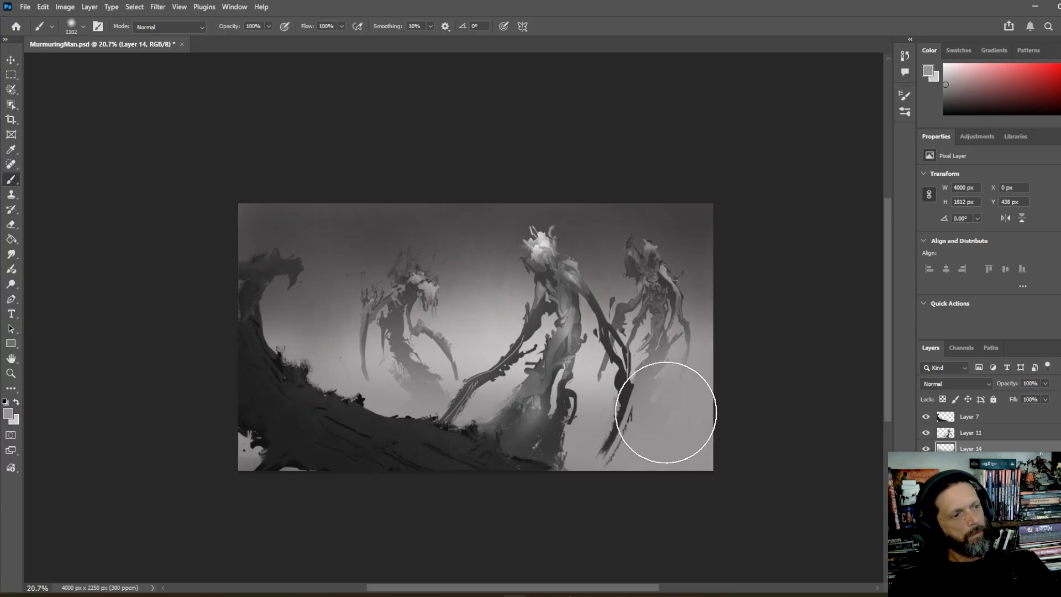
left_click(1045, 383)
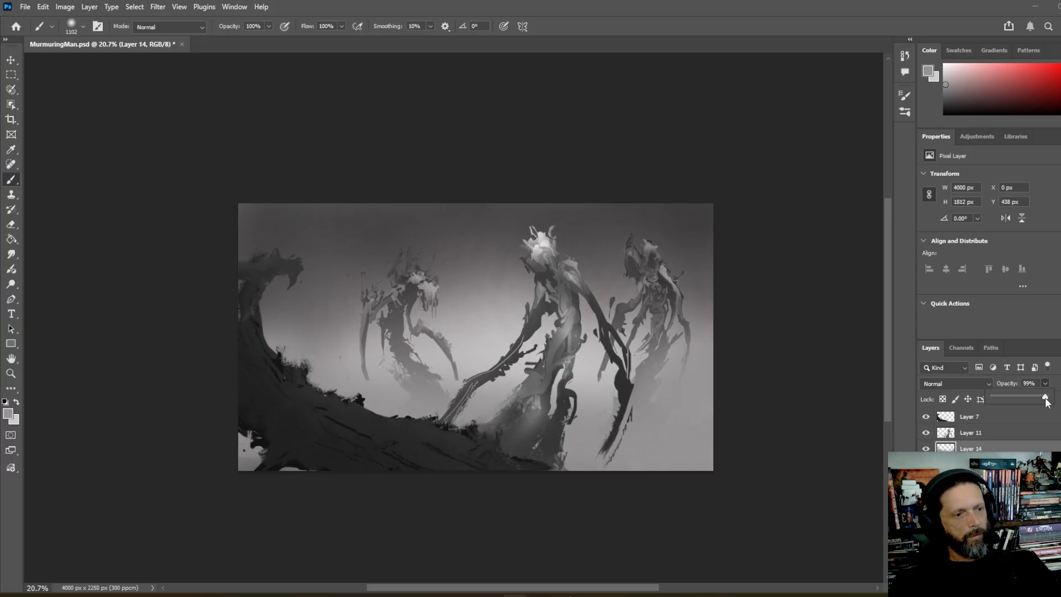
left_click_drag(1045, 396, 1027, 395)
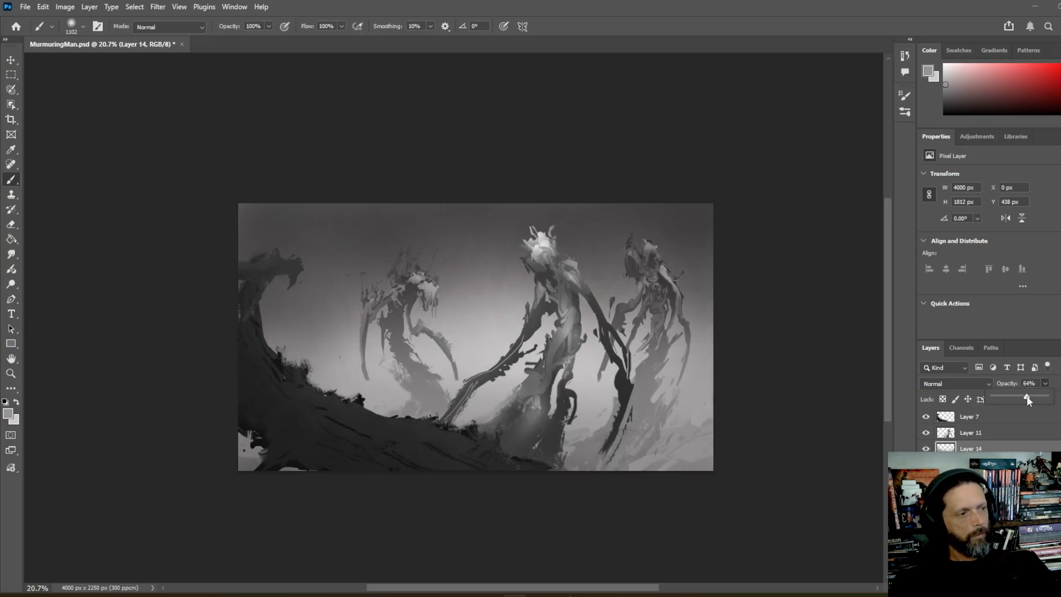
- Add a fog layer above Layer 11, paint soft grey mist across the figures' bases, and set its opacity to 58%
left_click(976, 433)
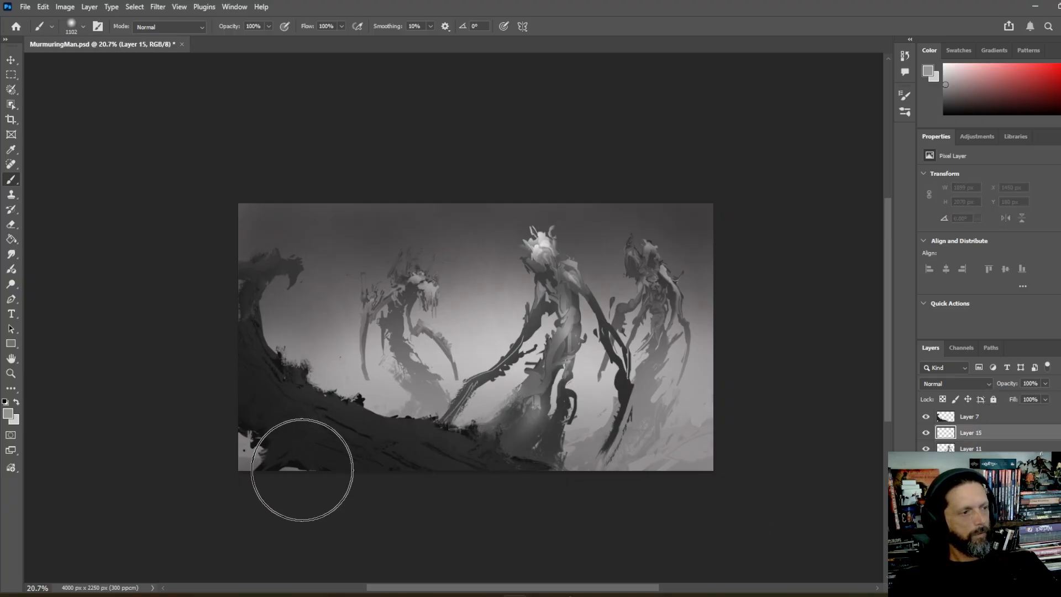
mouse_move(319, 451)
left_mouse_down()
mouse_move(623, 448)
mouse_move(744, 516)
left_mouse_up()
mouse_move(654, 401)
left_mouse_down()
mouse_move(688, 398)
mouse_move(696, 387)
left_mouse_up()
mouse_move(173, 423)
left_mouse_down()
mouse_move(240, 459)
mouse_move(251, 351)
left_mouse_up()
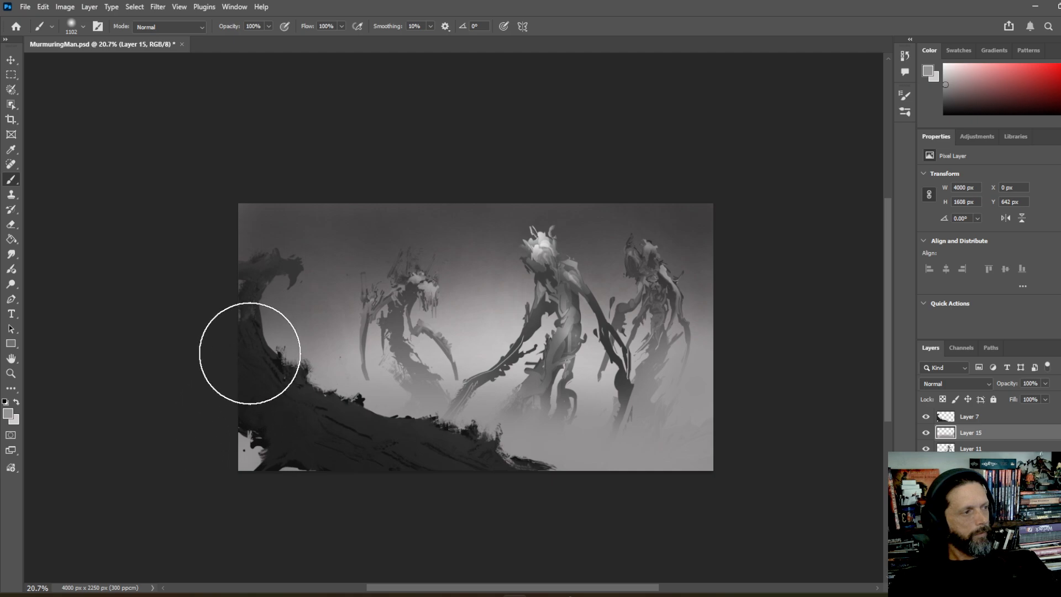
left_click(1045, 383)
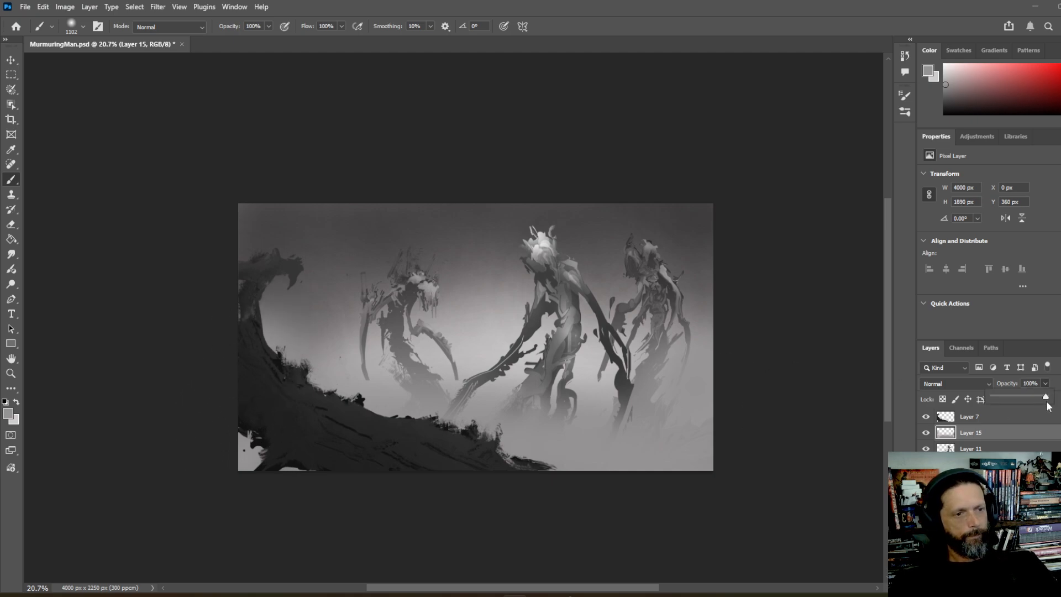
left_click_drag(1042, 399, 1025, 399)
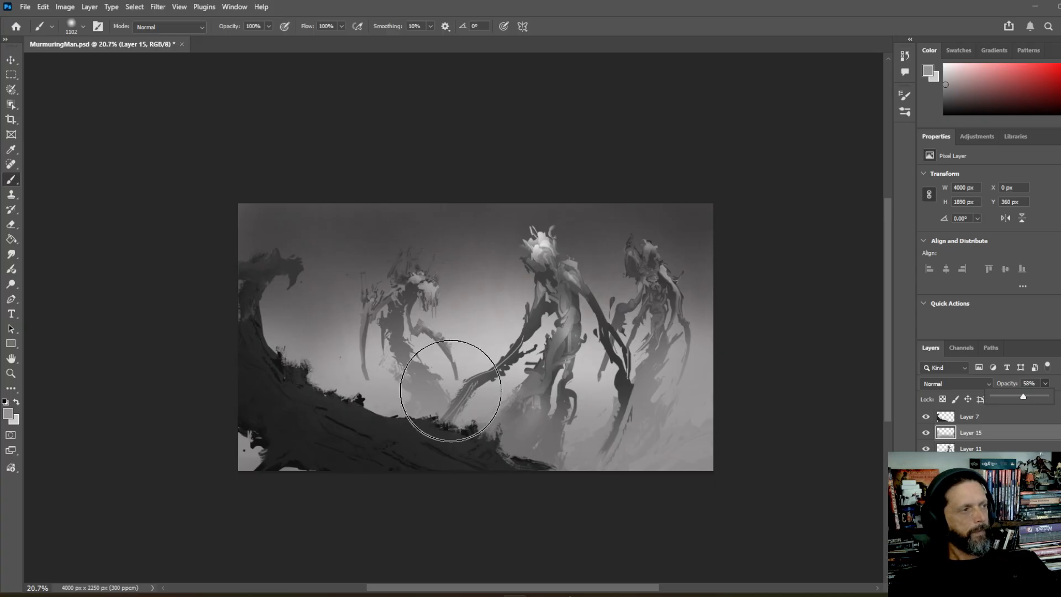
- Select the figures on Layers 11, 12 and 13 and move them together slightly down and to the left
scroll(450, 391, "down", 3)
scroll(506, 489, "up", 3)
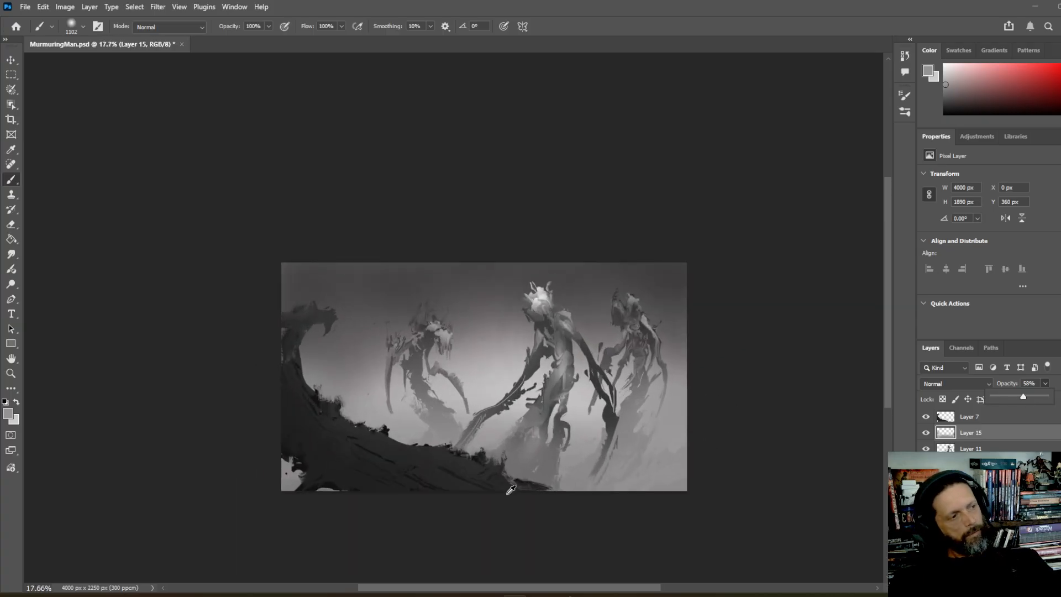
scroll(561, 497, "down", 2)
scroll(575, 481, "up", 1)
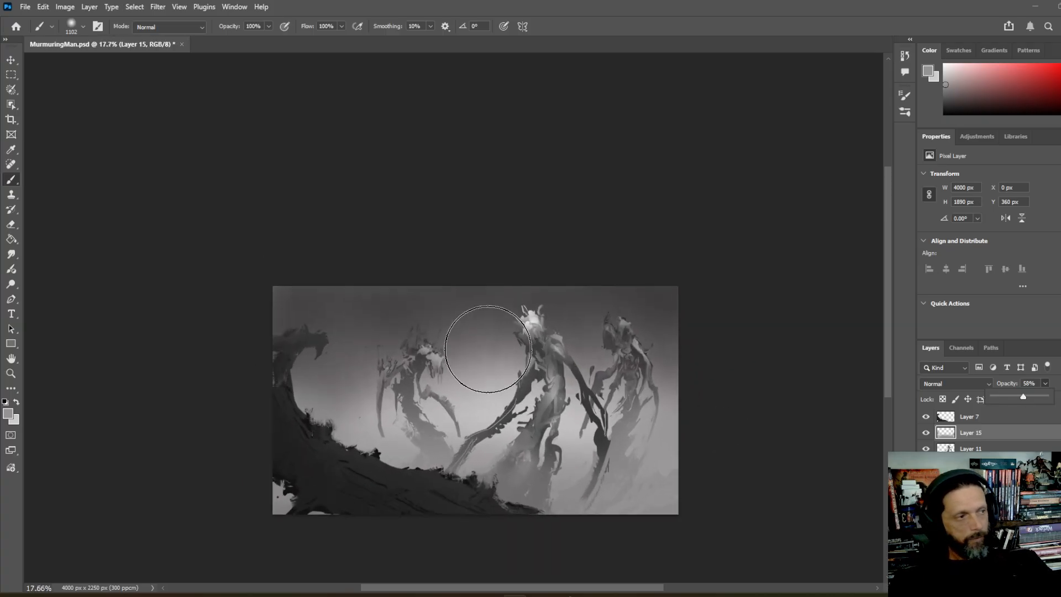
left_click(970, 448)
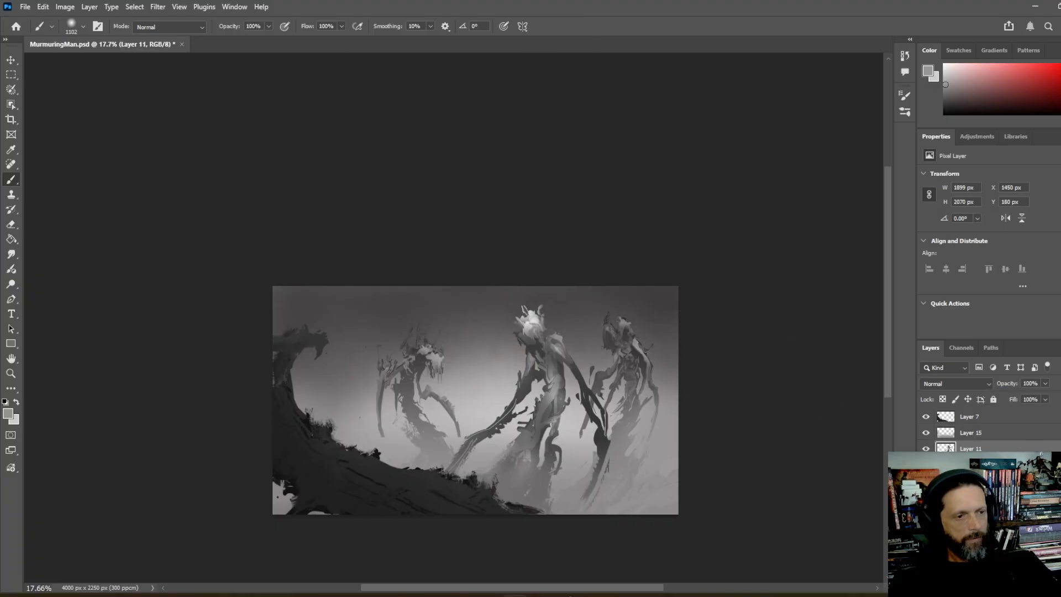
left_click(969, 465, "ctrl")
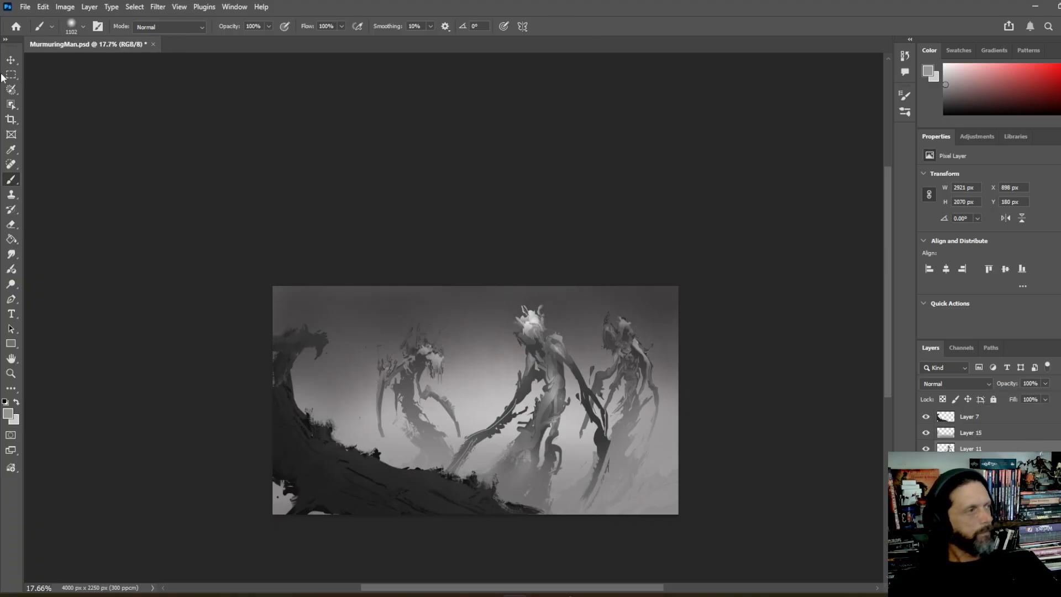
left_click(11, 60)
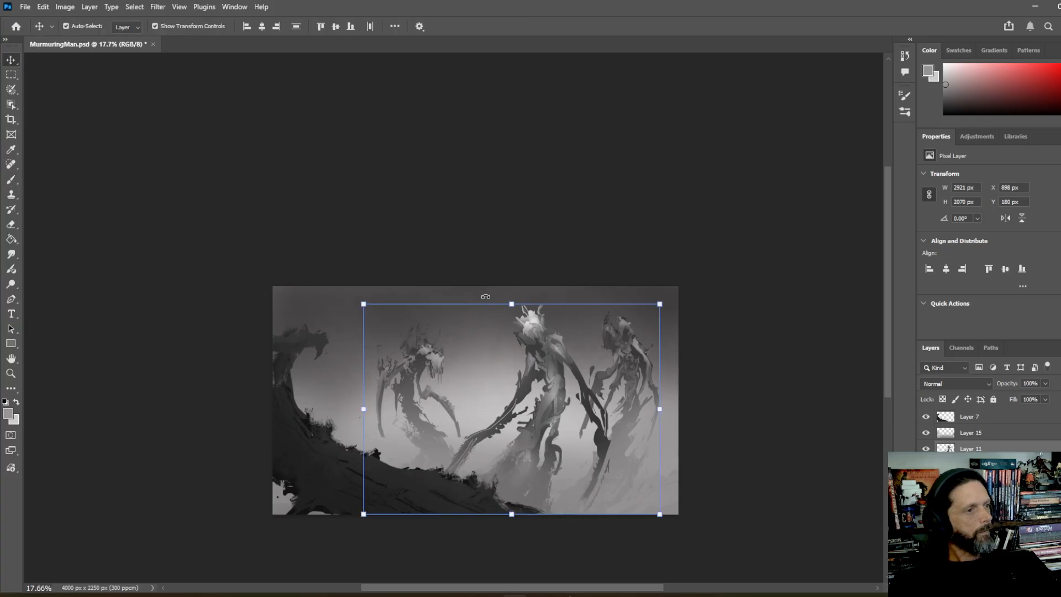
left_click_drag(541, 345, 535, 349)
- Reposition the right figure on Layer 13 to X 2181, Y 304 and the central figure on Layer 11 to X 1429, Y 237
left_click(499, 344)
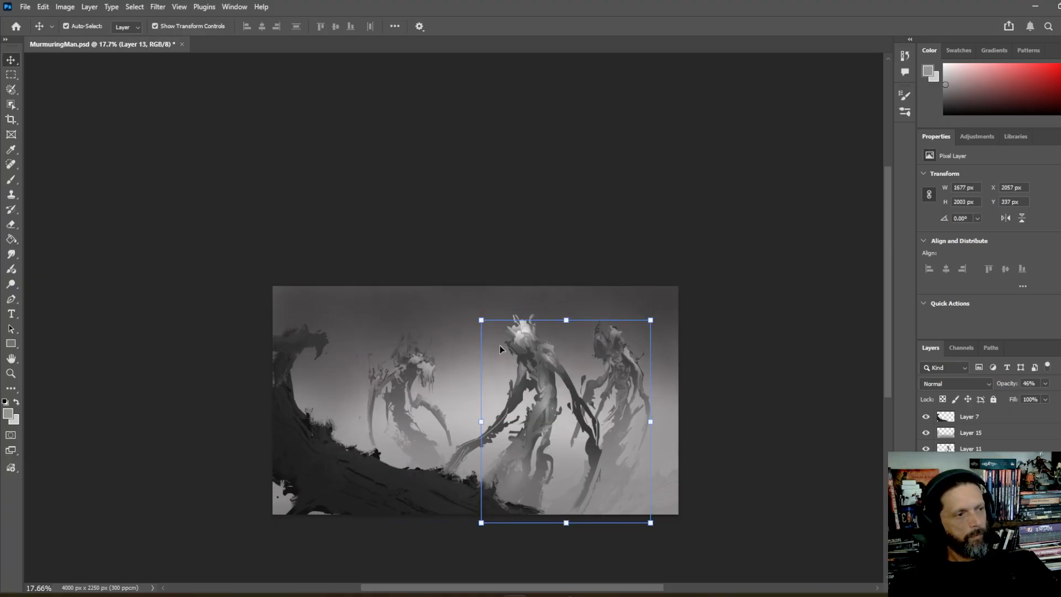
left_click_drag(640, 380, 650, 378)
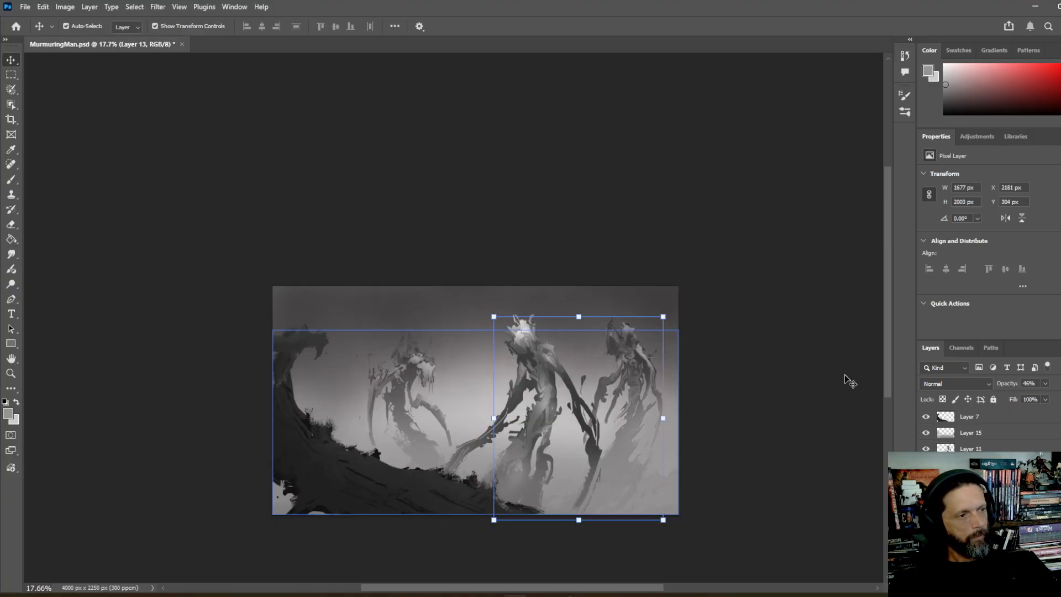
left_click(411, 376)
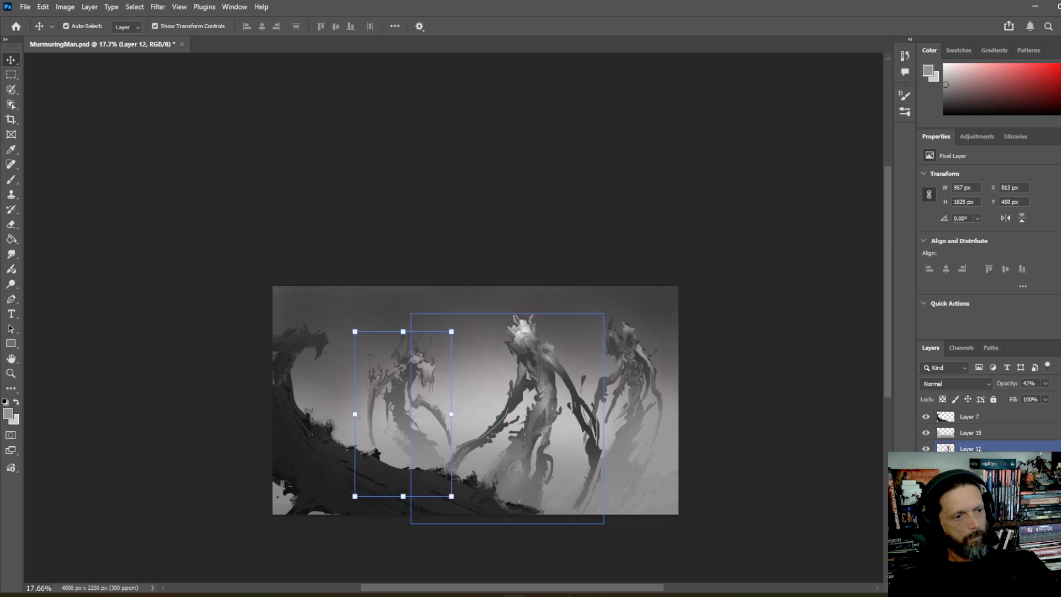
left_click(539, 376)
left_click_drag(563, 384, 529, 378)
key("ctrl+z")
left_click(551, 363)
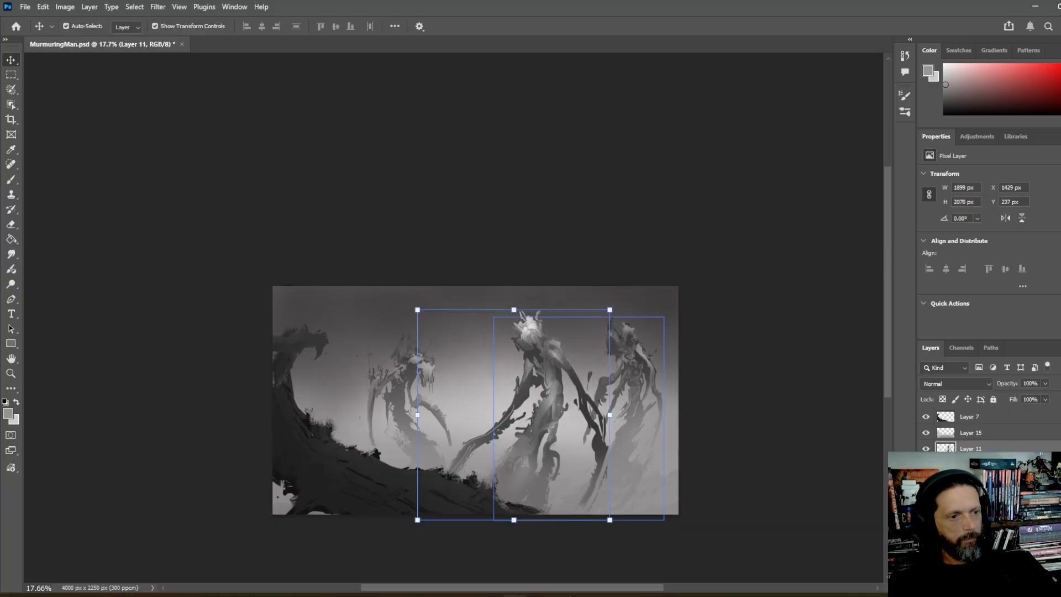
- Fade the right figure on Layer 13 to 22% opacity
left_click(633, 370)
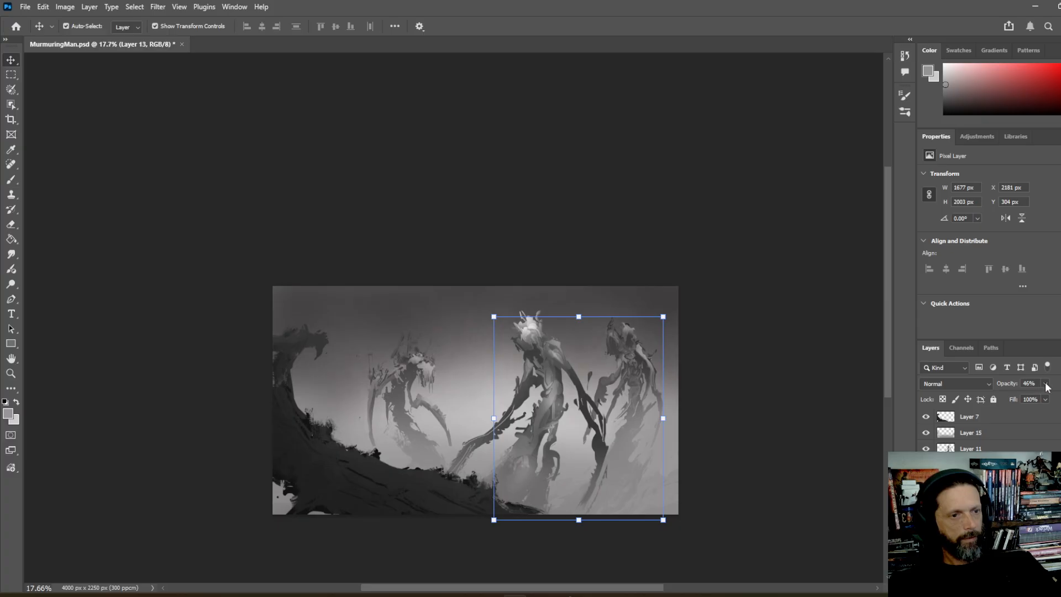
left_click_drag(1046, 386, 1032, 397)
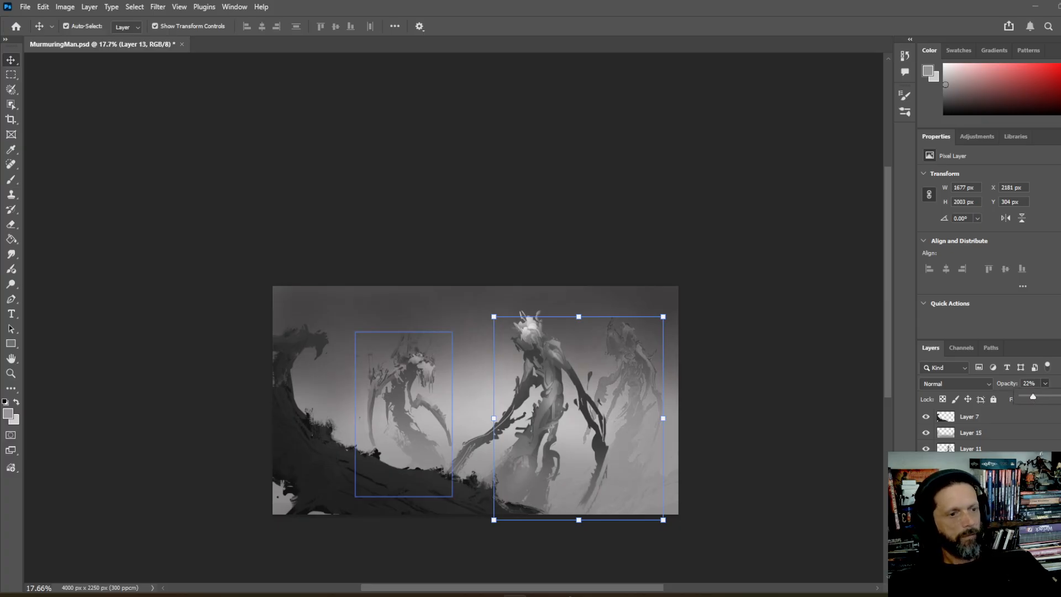
- Stretch the distant left figure on Layer 12 to 113.11% height and lower its opacity to 18%
left_click(406, 388)
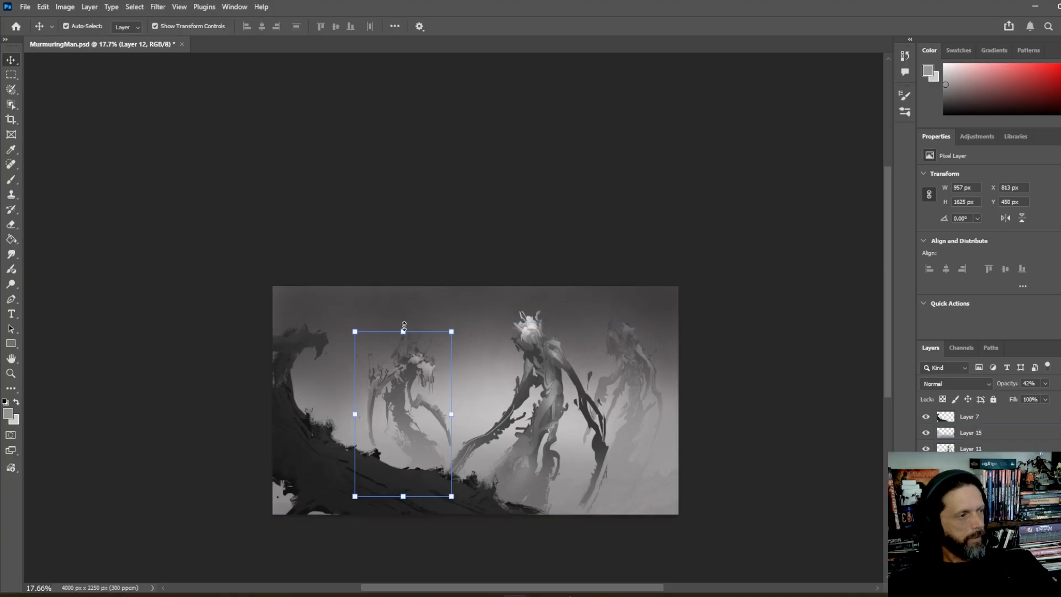
left_click_drag(403, 327, 400, 305)
left_click_drag(418, 405, 419, 411)
left_click(1044, 383)
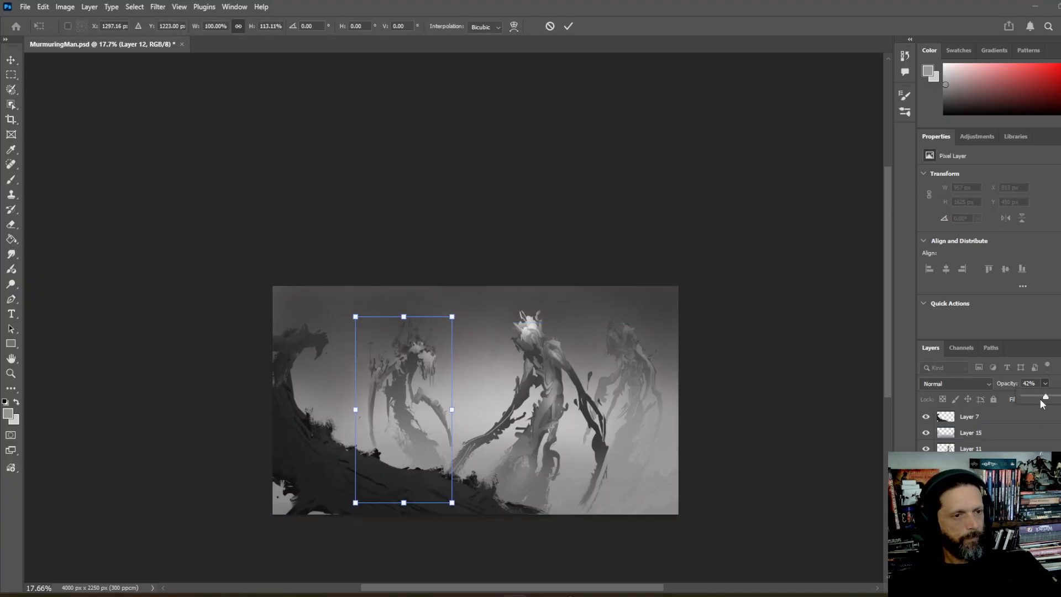
left_click_drag(1040, 399, 1031, 395)
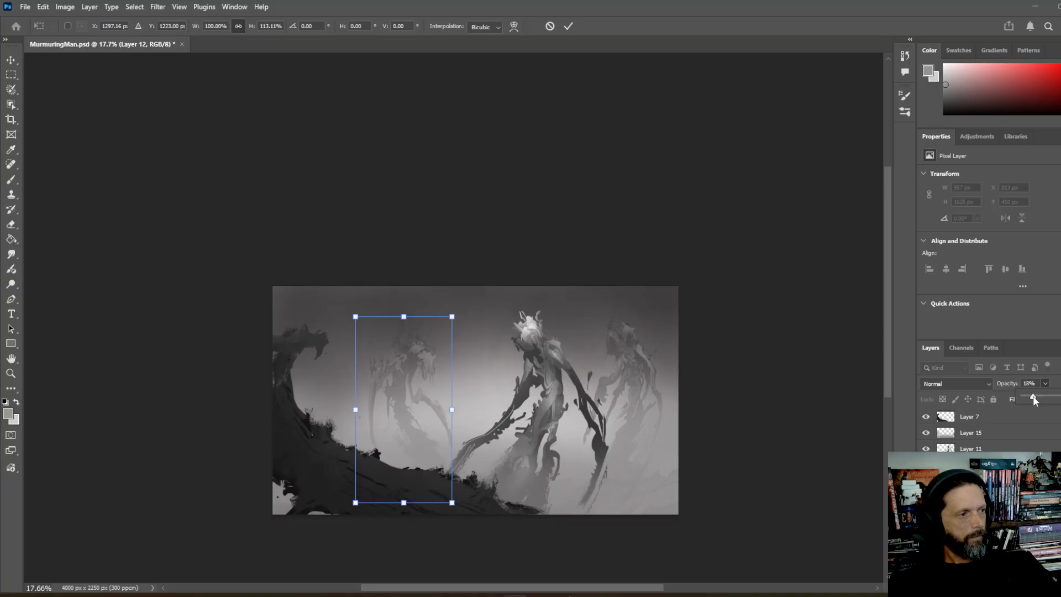
left_click(13, 76)
scroll(649, 442, "up", 6)
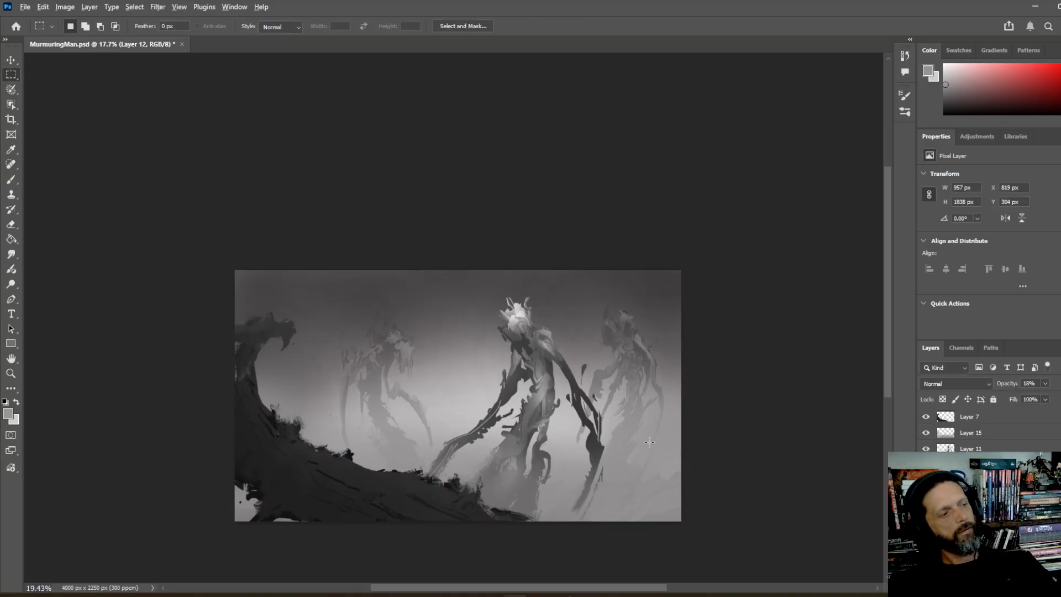
scroll(461, 279, "up", 2)
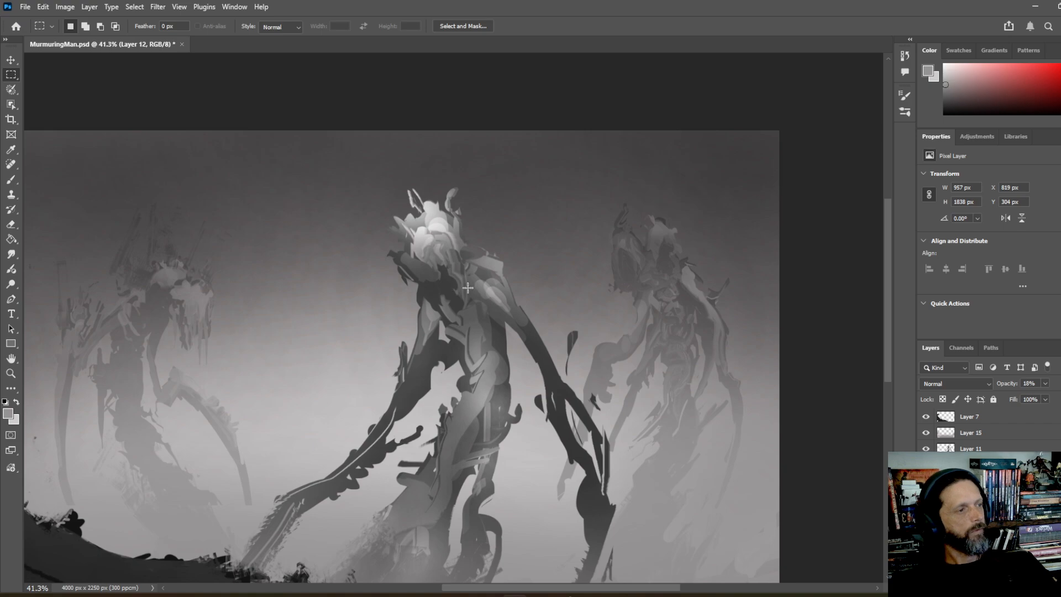
- Duplicate the central figure's Layer 11 as Layer 11 copy within MurmuringMan.psd
scroll(468, 288, "down", 5)
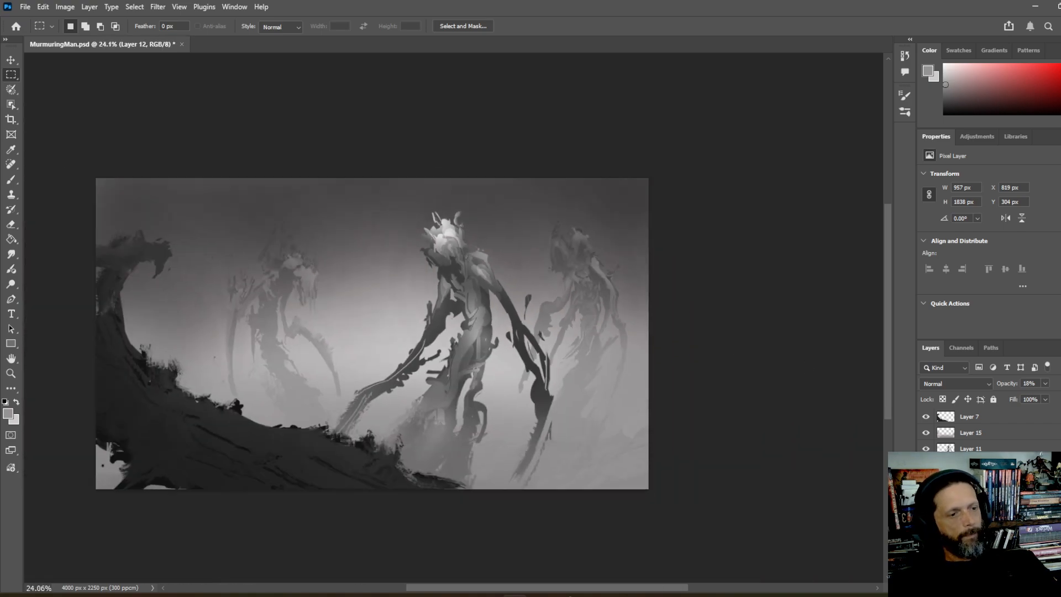
left_click(984, 449)
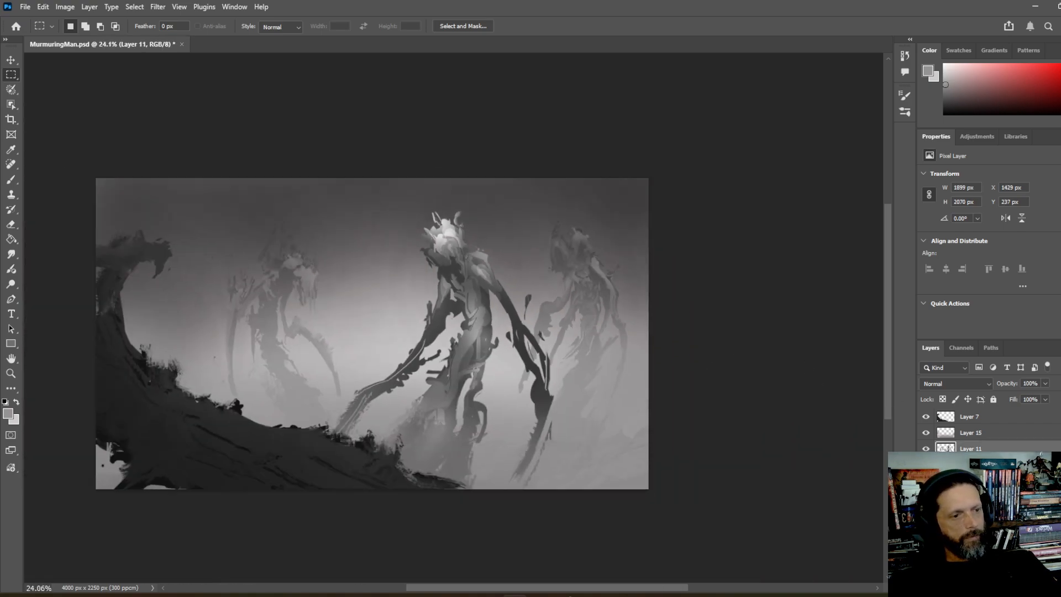
left_click(926, 448)
left_click(926, 448)
right_click(1021, 448)
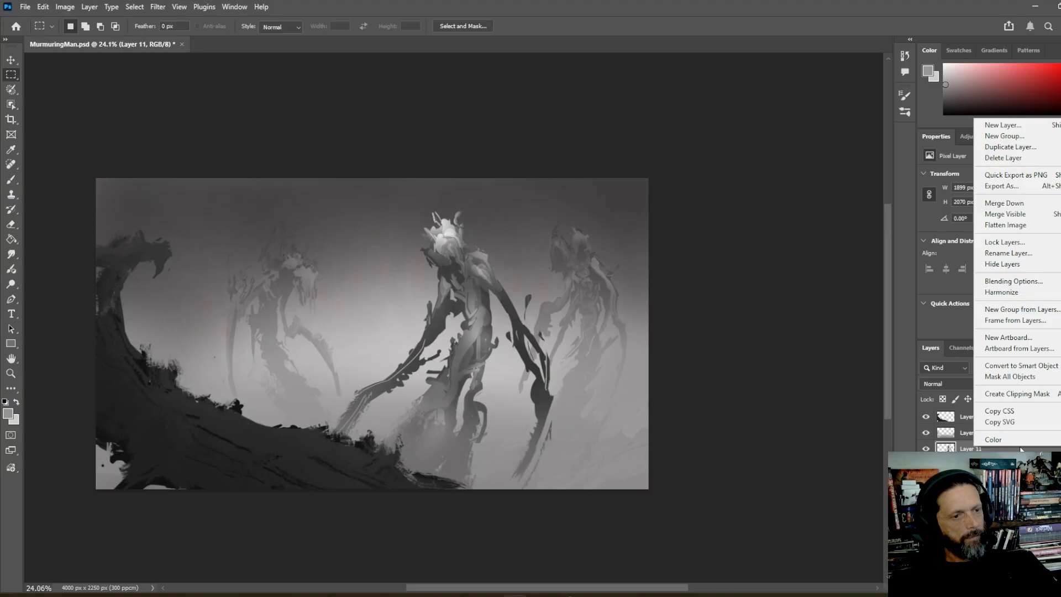
left_click(1011, 146)
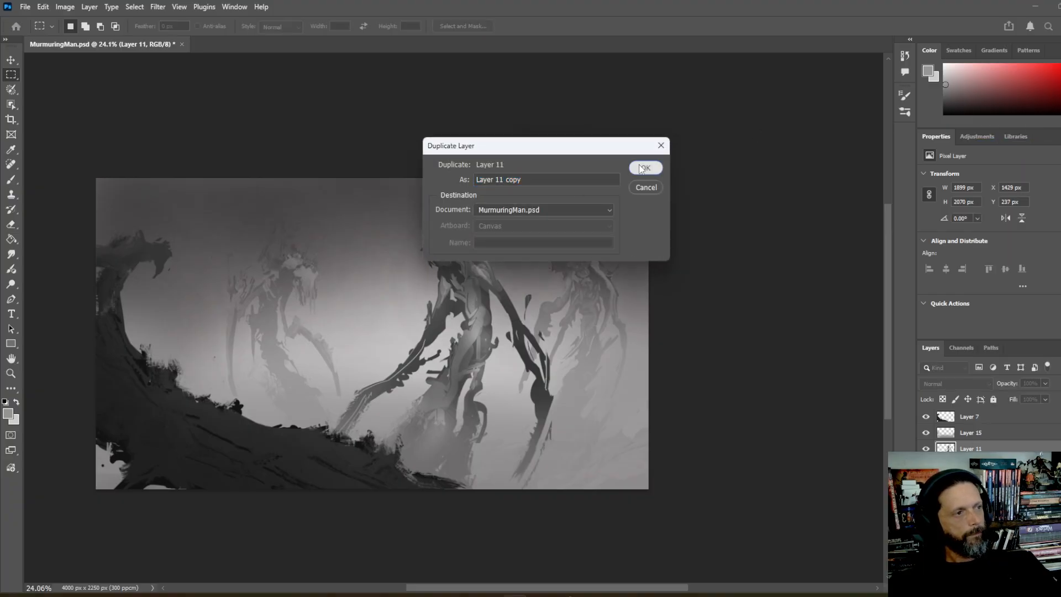
key("Return")
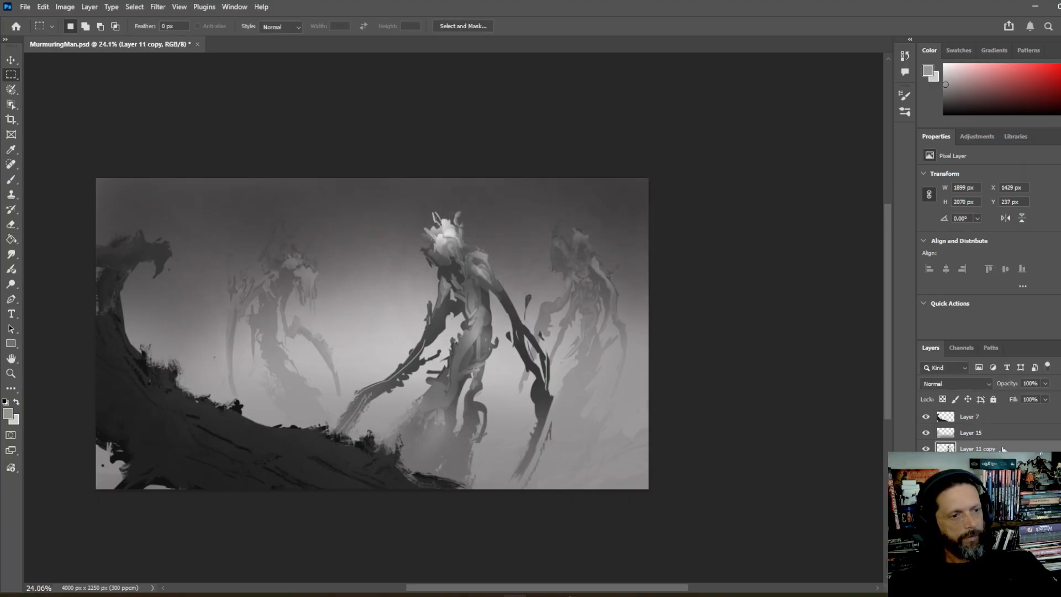
- Smudge the central figure's crown, horns and jaw into ragged tufts with a 59 px Hard Round brush at 100% strength
scroll(451, 212, "up", 5)
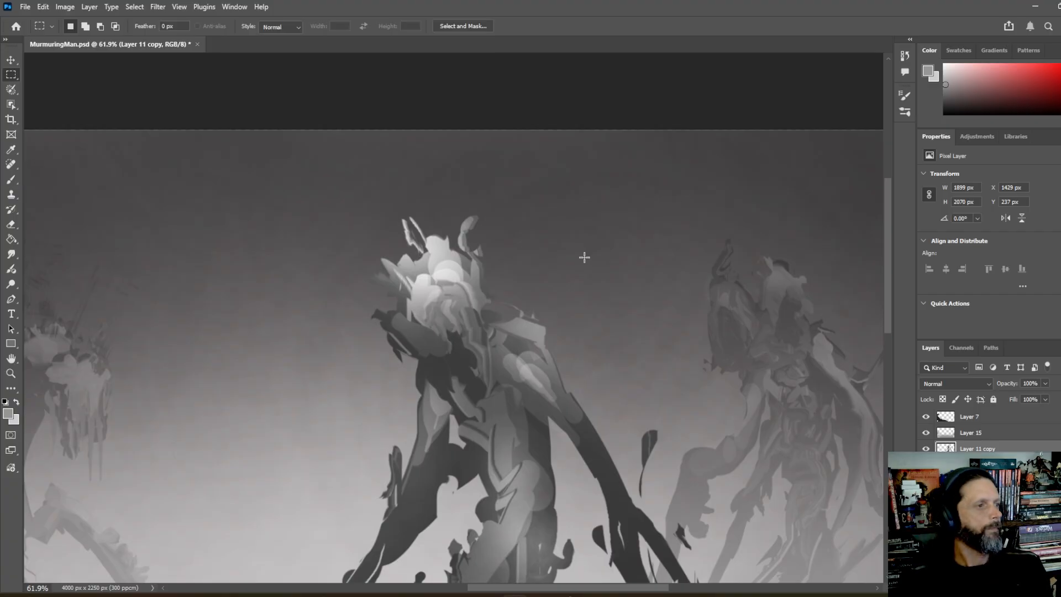
left_click(11, 254)
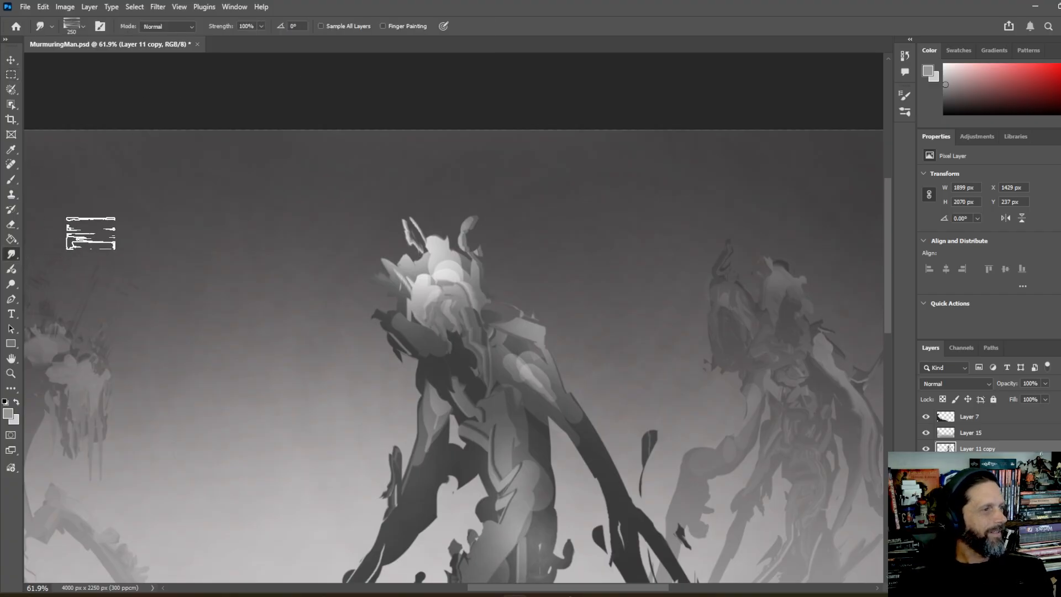
left_click(78, 32)
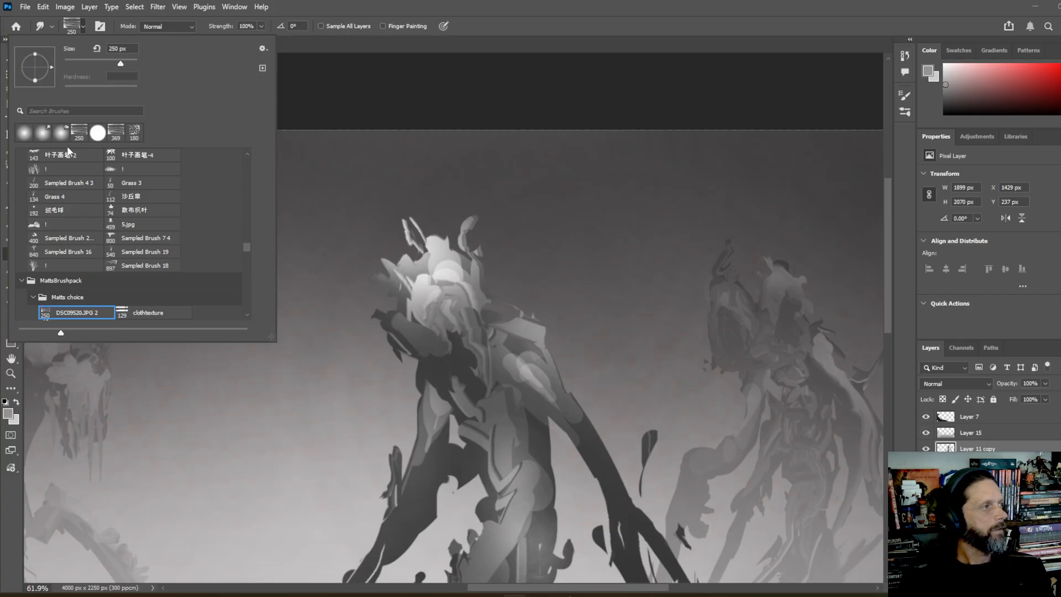
left_click(98, 133)
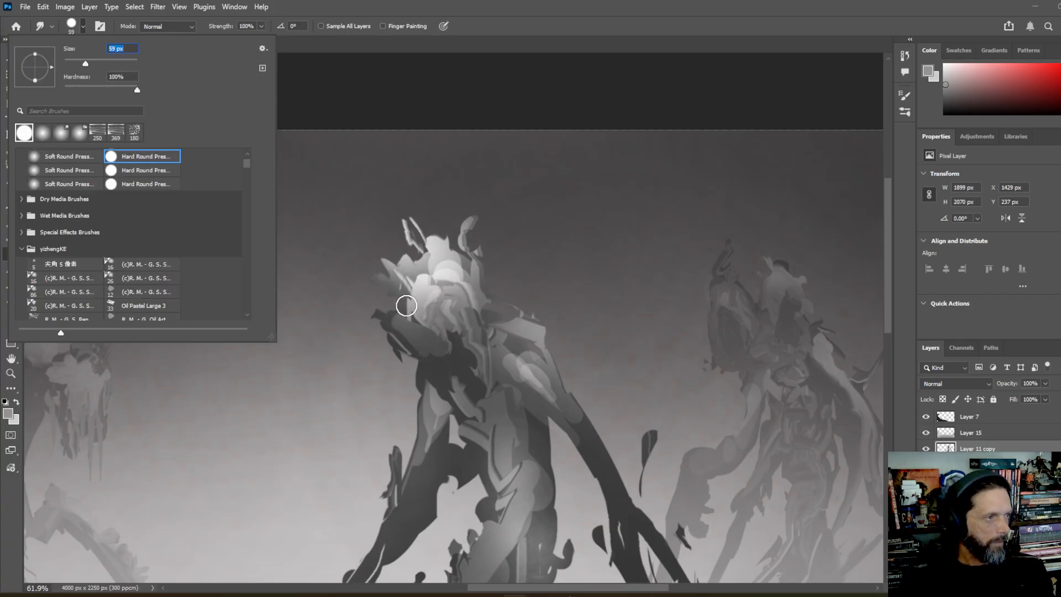
mouse_move(406, 306)
left_mouse_down()
mouse_move(398, 294)
mouse_move(440, 266)
left_mouse_up()
mouse_move(441, 335)
left_mouse_down()
mouse_move(463, 392)
mouse_move(460, 356)
mouse_move(478, 406)
mouse_move(467, 367)
mouse_move(472, 400)
mouse_move(482, 366)
mouse_move(482, 403)
mouse_move(451, 445)
mouse_move(439, 387)
mouse_move(456, 327)
mouse_move(435, 326)
mouse_move(435, 303)
mouse_move(447, 309)
mouse_move(429, 295)
mouse_move(445, 288)
mouse_move(427, 278)
mouse_move(389, 311)
mouse_move(414, 283)
mouse_move(397, 318)
mouse_move(388, 295)
mouse_move(380, 305)
mouse_move(389, 300)
mouse_move(422, 338)
mouse_move(407, 343)
mouse_move(416, 355)
mouse_move(402, 330)
mouse_move(464, 256)
mouse_move(476, 260)
mouse_move(443, 224)
mouse_move(439, 235)
mouse_move(457, 218)
mouse_move(478, 230)
mouse_move(460, 222)
mouse_move(488, 220)
mouse_move(485, 249)
left_mouse_up()
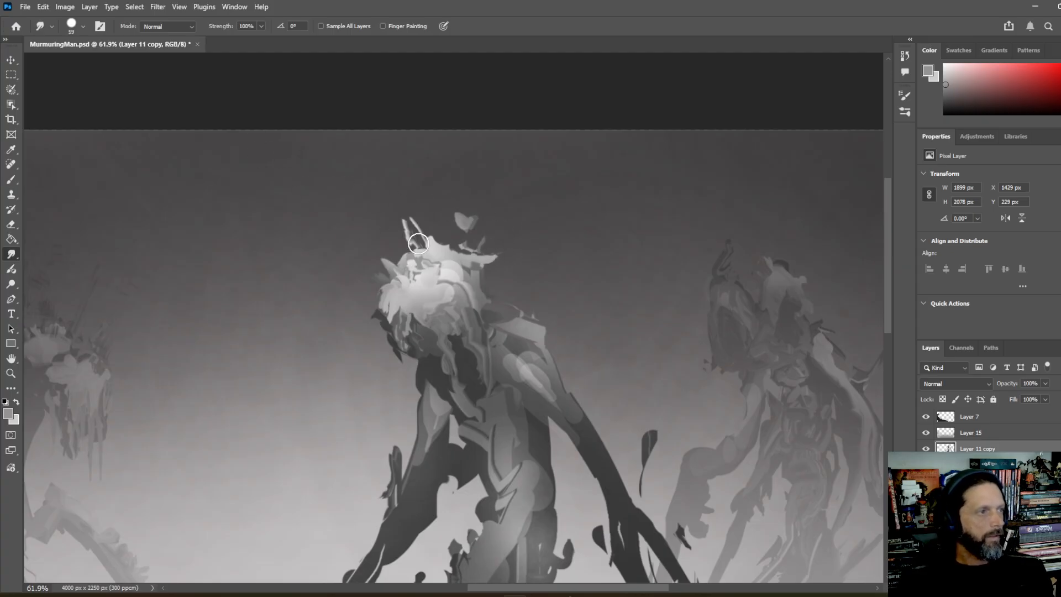
mouse_move(420, 221)
left_mouse_down()
mouse_move(447, 230)
mouse_move(433, 233)
mouse_move(436, 222)
mouse_move(401, 231)
left_mouse_up()
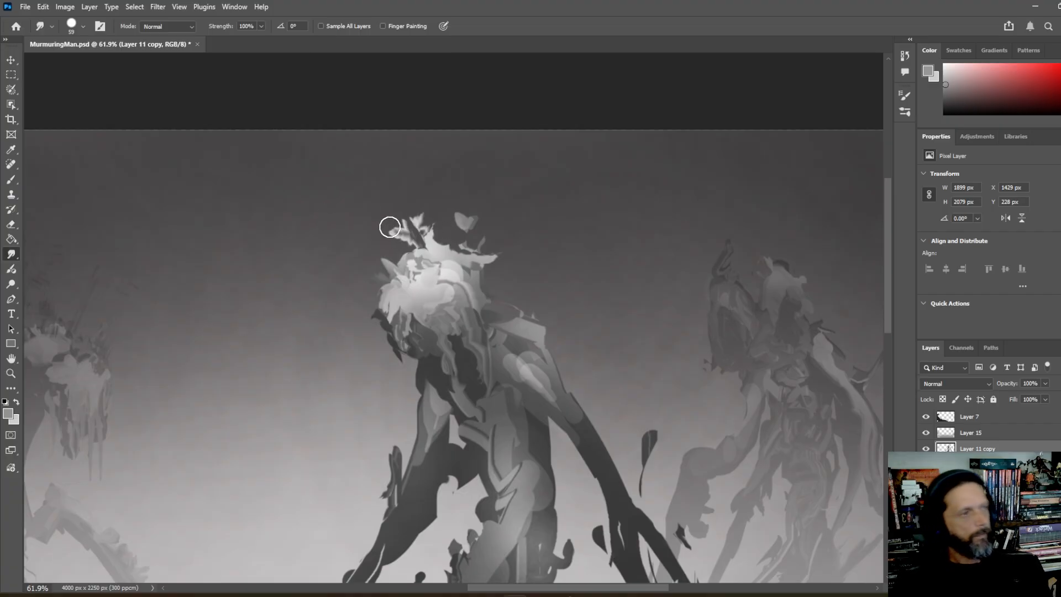
left_click_drag(402, 234, 400, 239)
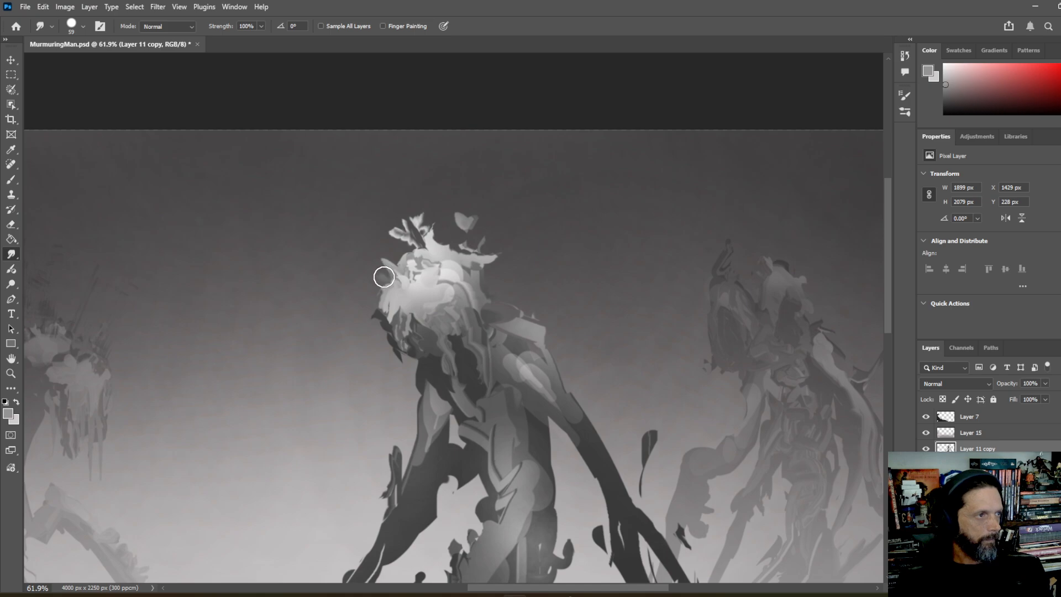
left_click_drag(384, 276, 389, 269)
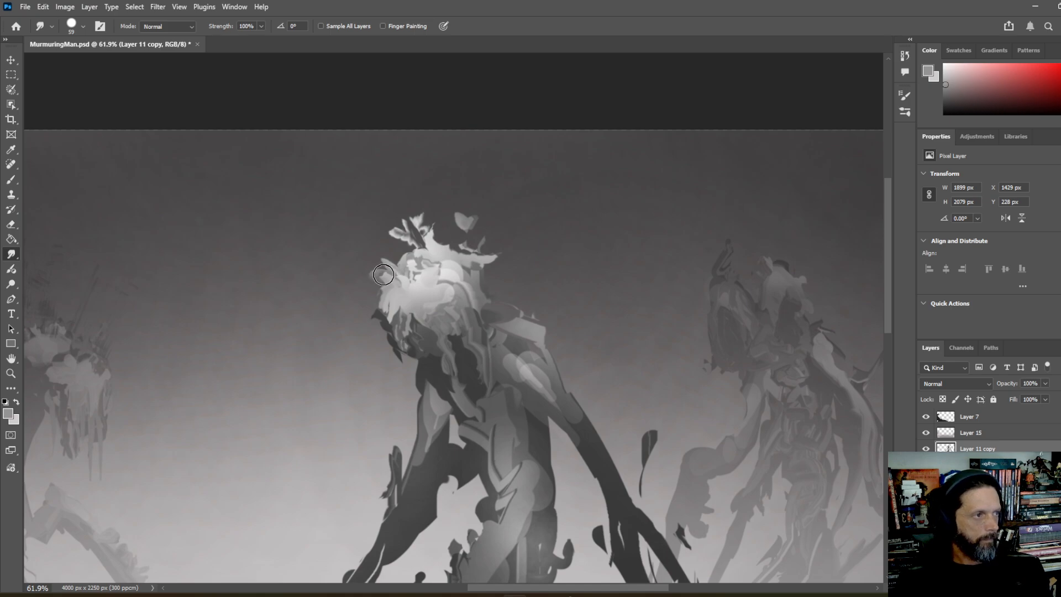
mouse_move(386, 310)
left_mouse_down()
mouse_move(370, 301)
mouse_move(362, 326)
mouse_move(354, 320)
mouse_move(370, 326)
mouse_move(380, 350)
mouse_move(386, 428)
left_mouse_up()
mouse_move(396, 364)
left_mouse_down()
mouse_move(385, 383)
mouse_move(405, 355)
mouse_move(398, 366)
mouse_move(413, 369)
mouse_move(394, 375)
mouse_move(428, 369)
left_mouse_up()
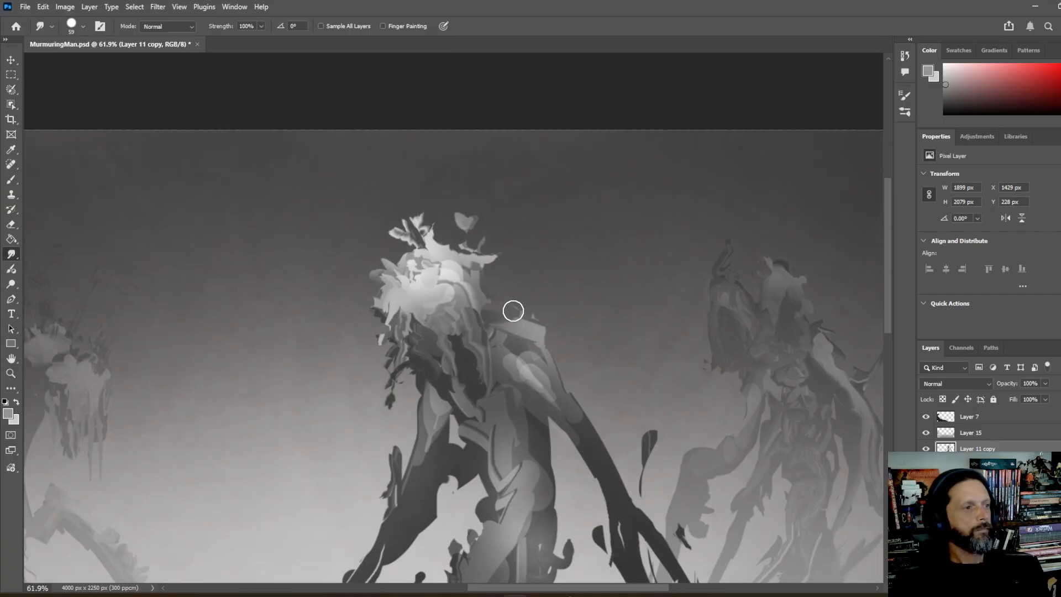
- Smudge spiky tufts out of the central figure's right shoulder and break up the dark hollow below its head
mouse_move(514, 310)
left_mouse_down()
mouse_move(553, 326)
mouse_move(555, 315)
mouse_move(534, 321)
mouse_move(542, 299)
mouse_move(546, 337)
left_mouse_up()
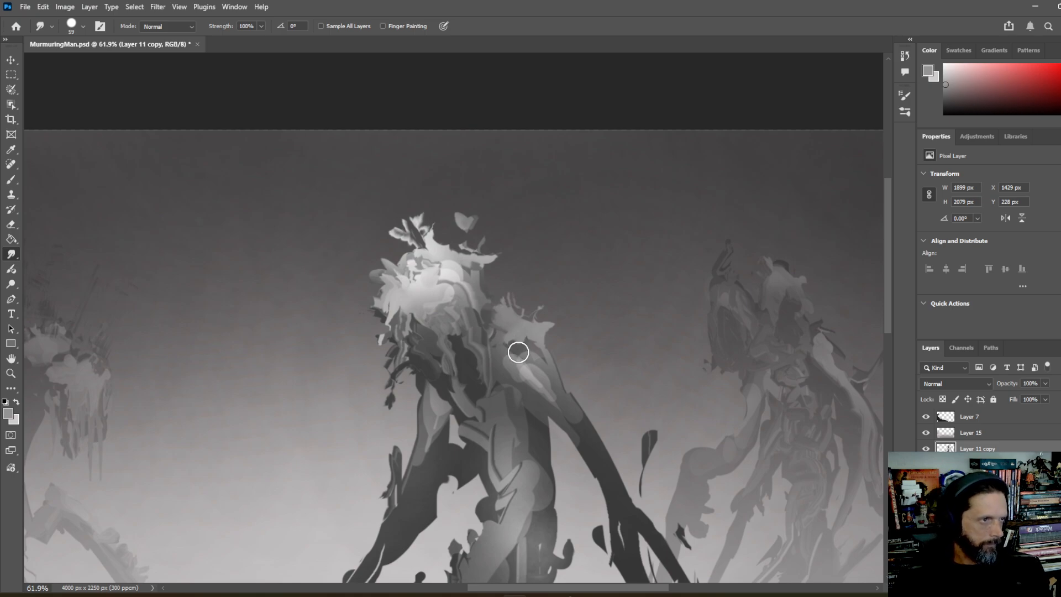
mouse_move(546, 341)
left_mouse_down()
mouse_move(526, 339)
mouse_move(530, 331)
mouse_move(560, 343)
left_mouse_up()
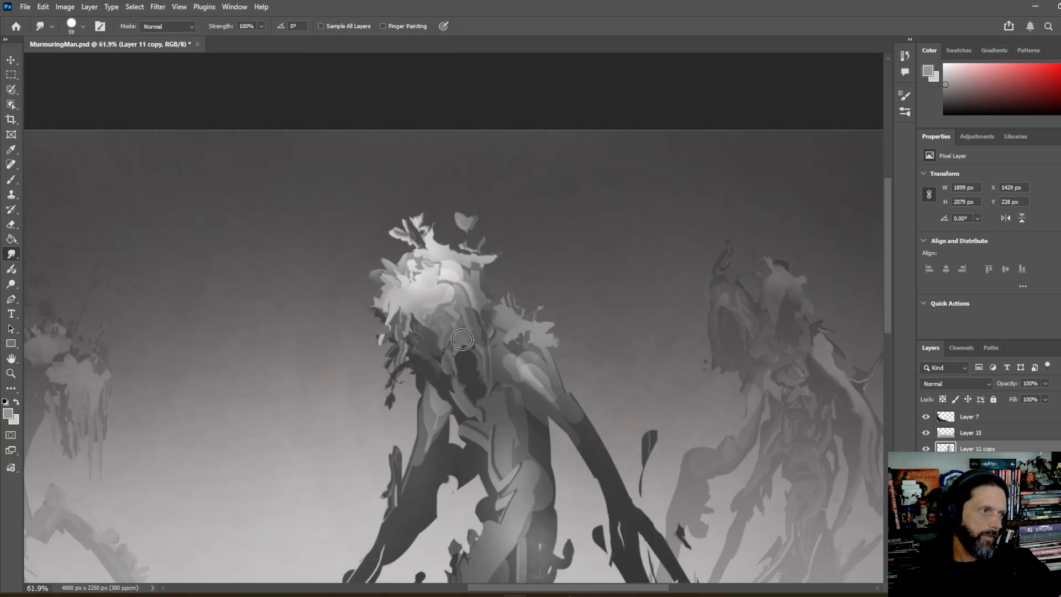
mouse_move(455, 333)
left_mouse_down()
mouse_move(481, 356)
mouse_move(481, 413)
left_mouse_up()
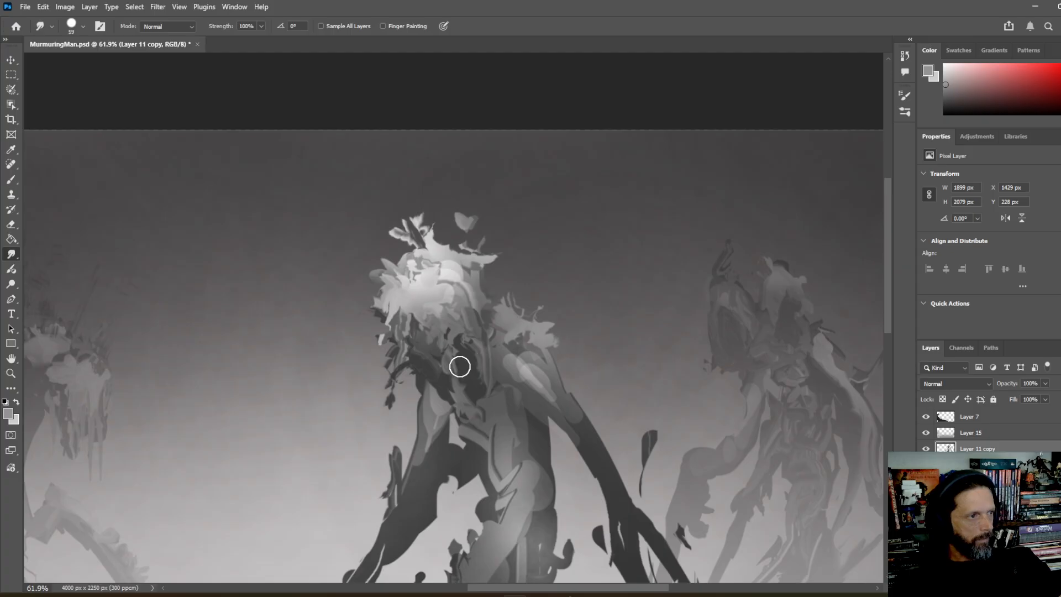
left_click_drag(463, 365, 475, 390)
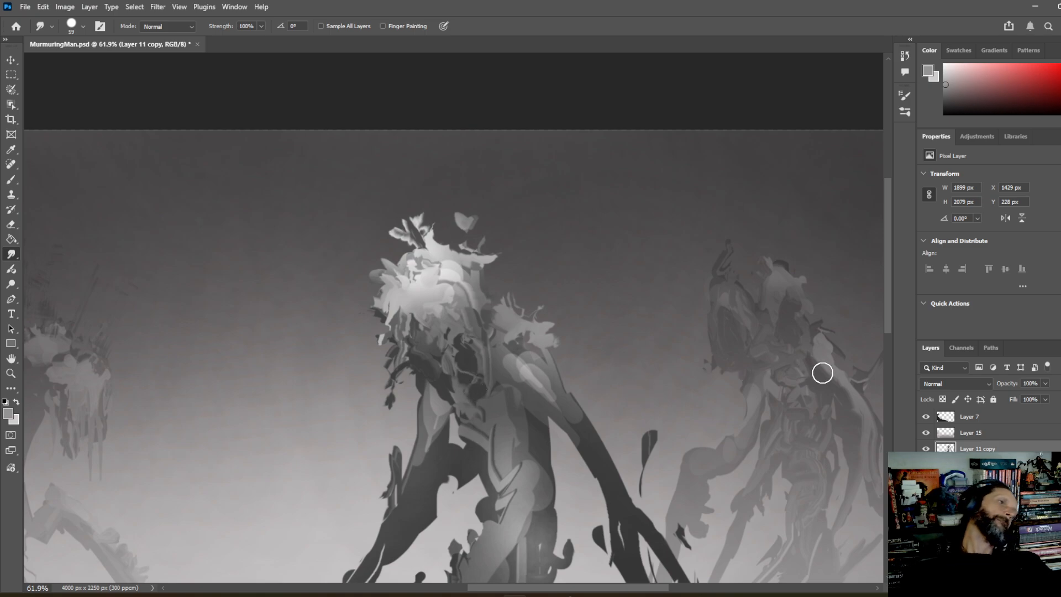
- Burn darker shadows into the central figure's face and neck with a 23 px Hard Round brush, Midtones range, 11% exposure
right_click(11, 287)
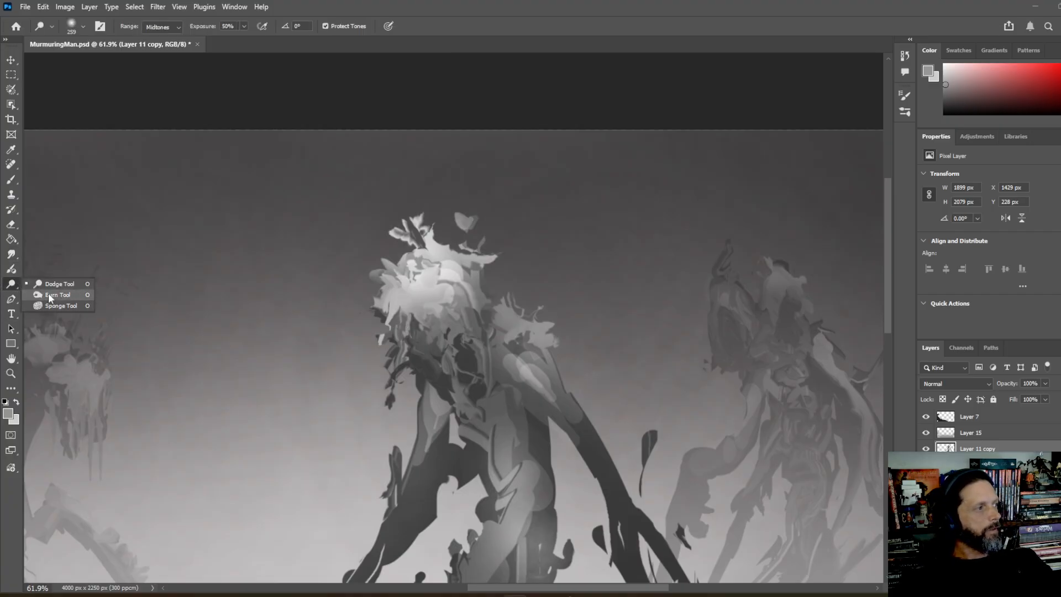
left_click(44, 292)
left_click(78, 28)
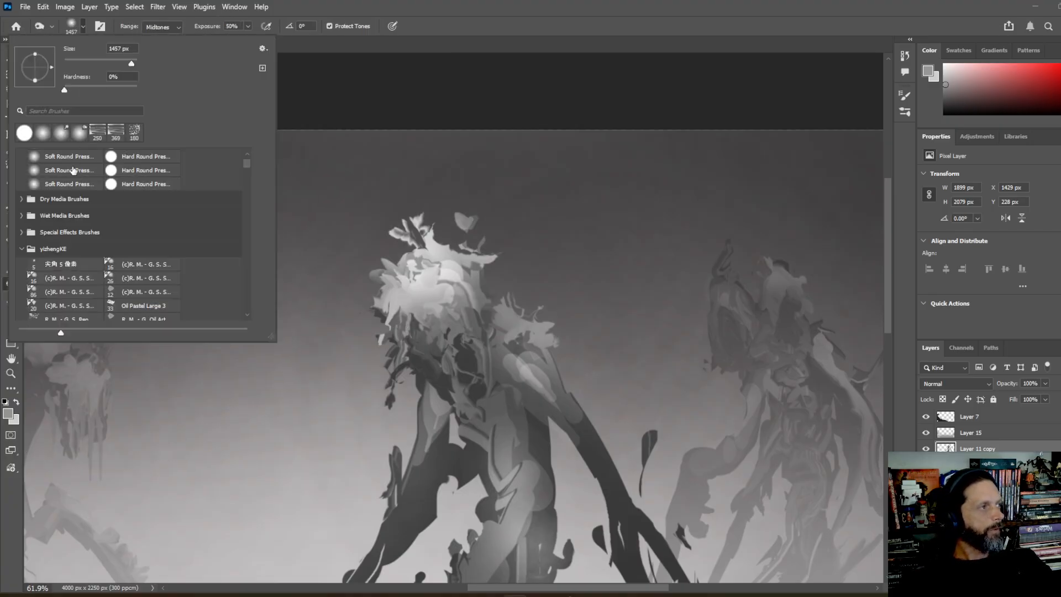
left_click(135, 158)
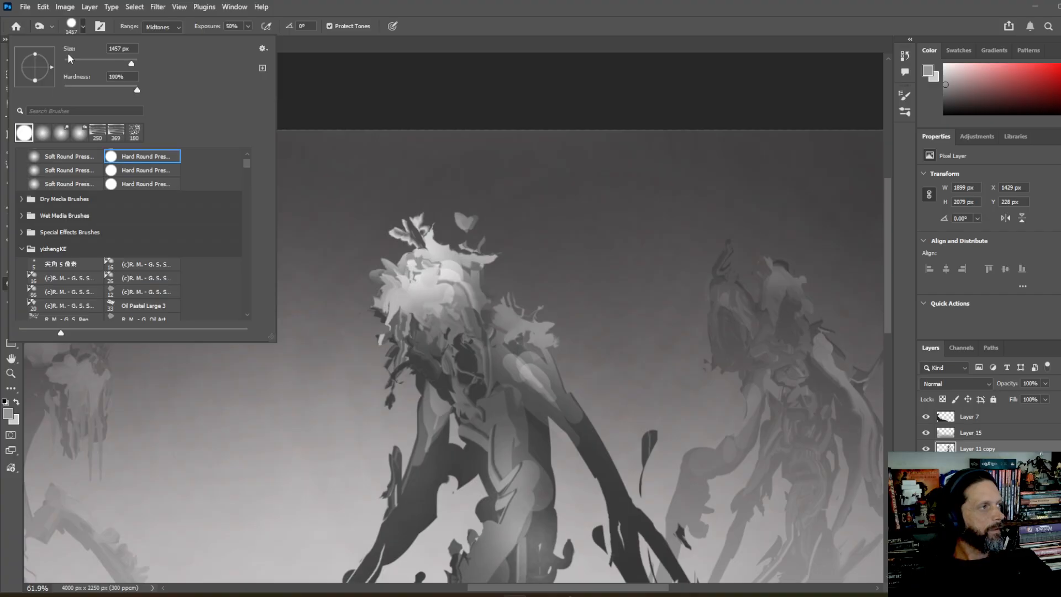
left_click(246, 28)
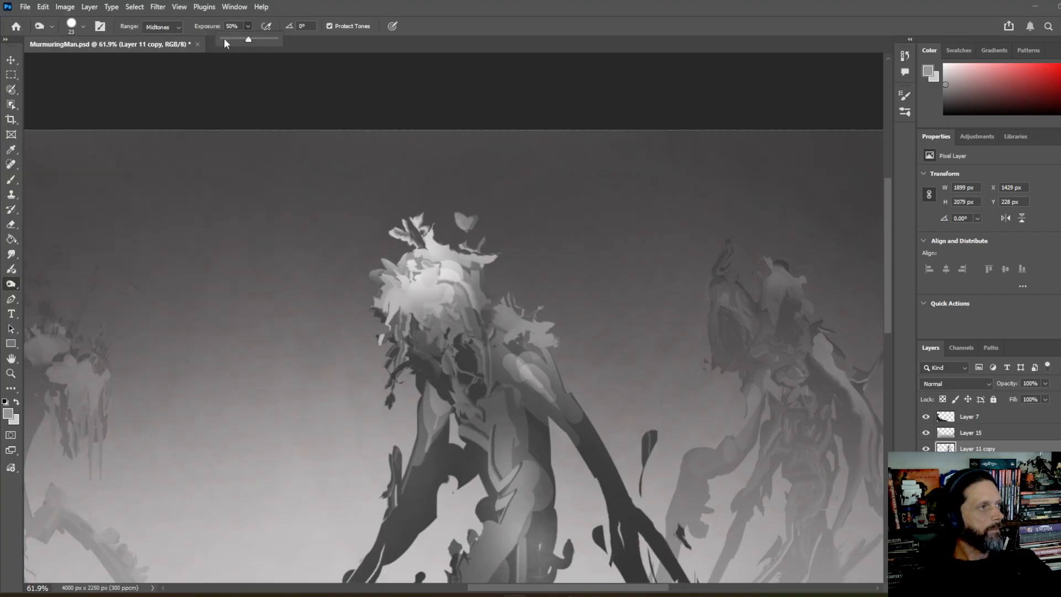
left_click(227, 42)
left_click(444, 312)
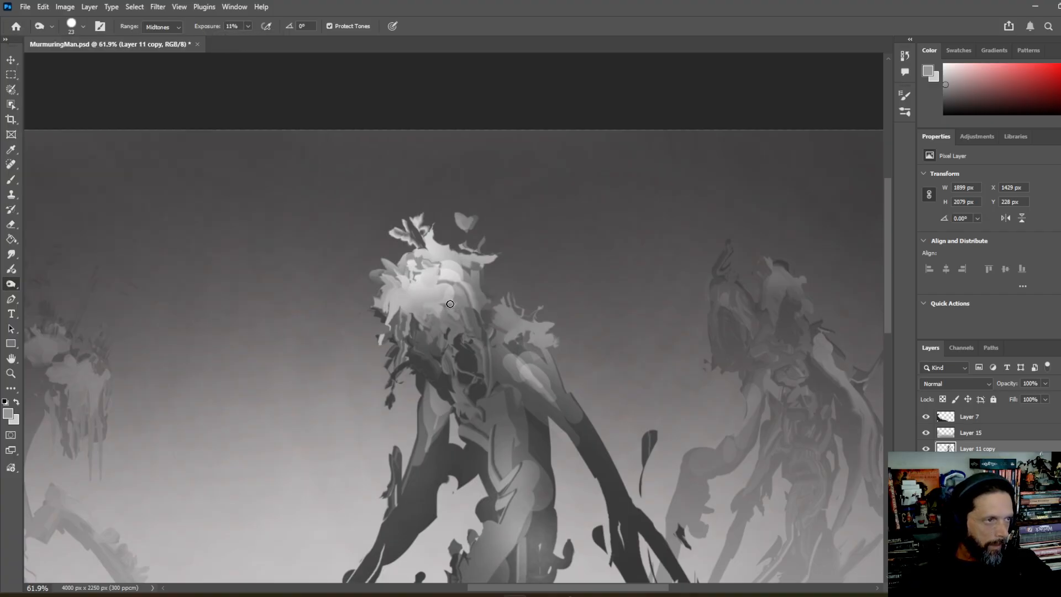
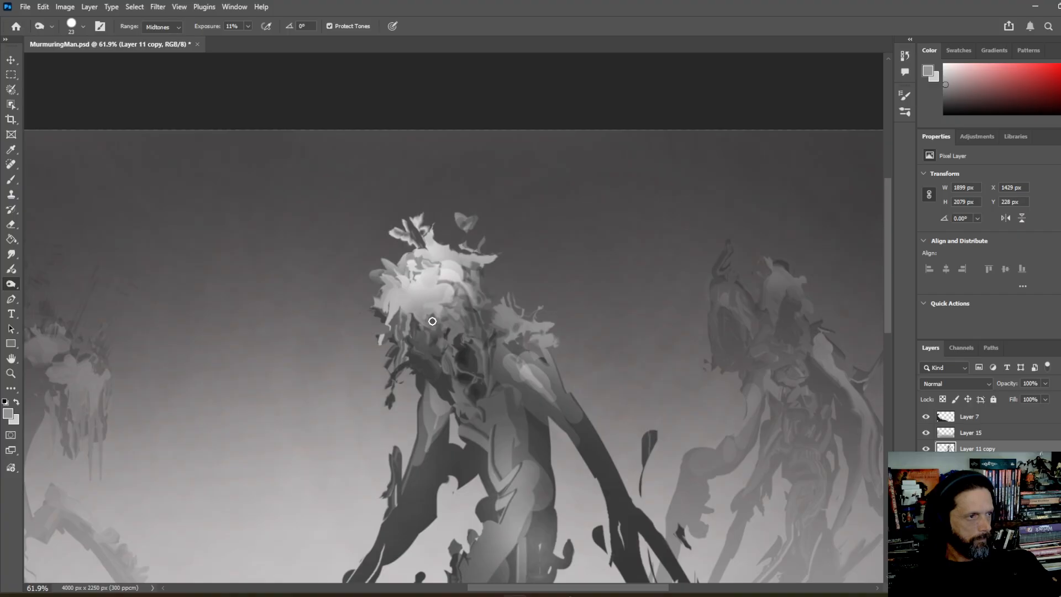
- Smudge the edges of the central figure's upper left arm and long right arm into jagged, bark-like tufts
scroll(390, 331, "down", 5)
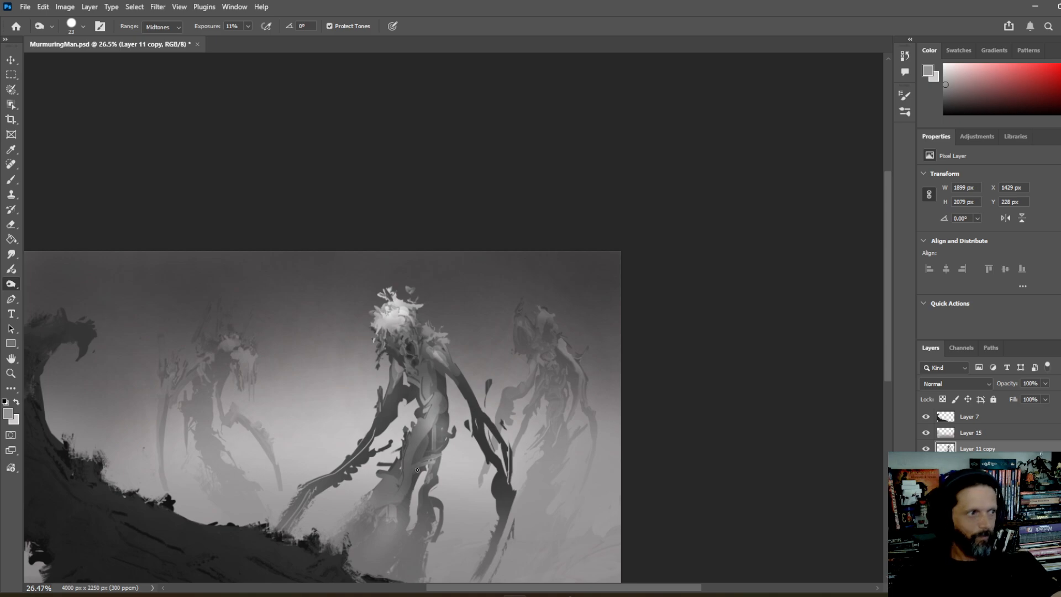
scroll(417, 470, "up", 3)
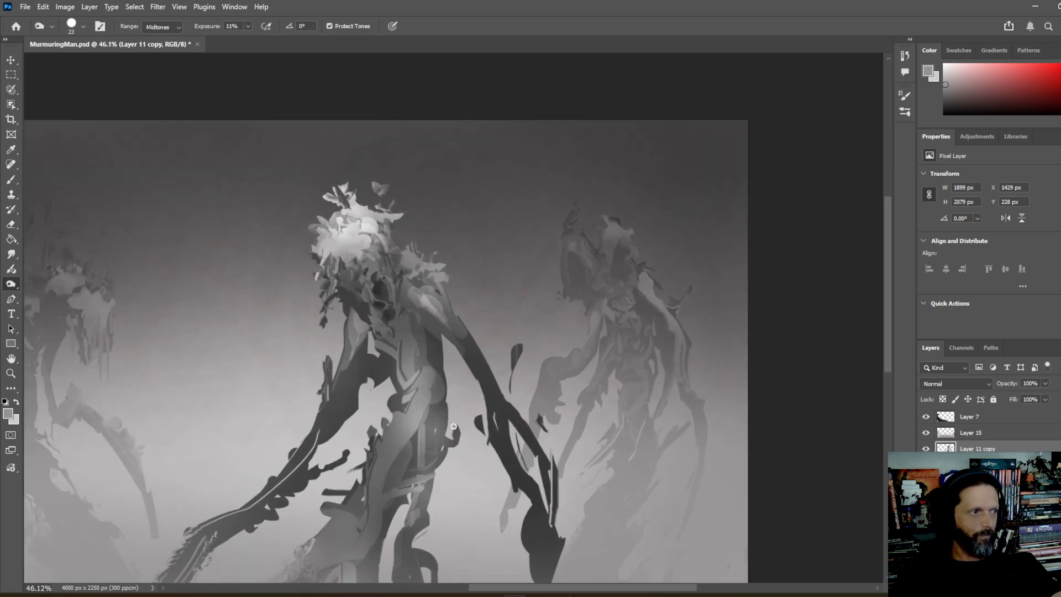
left_click(10, 254)
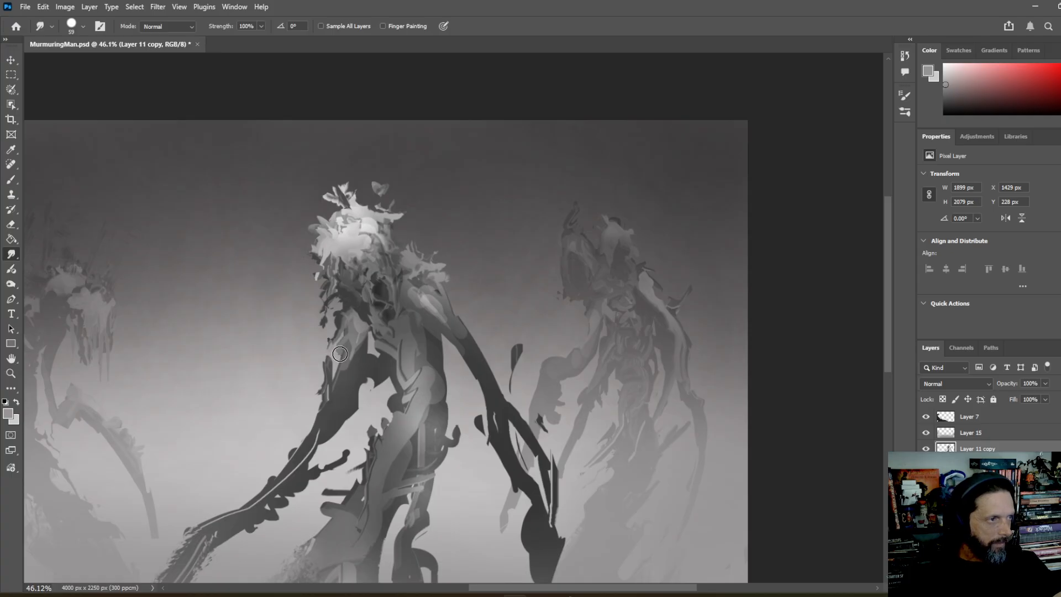
left_click_drag(340, 357, 352, 410)
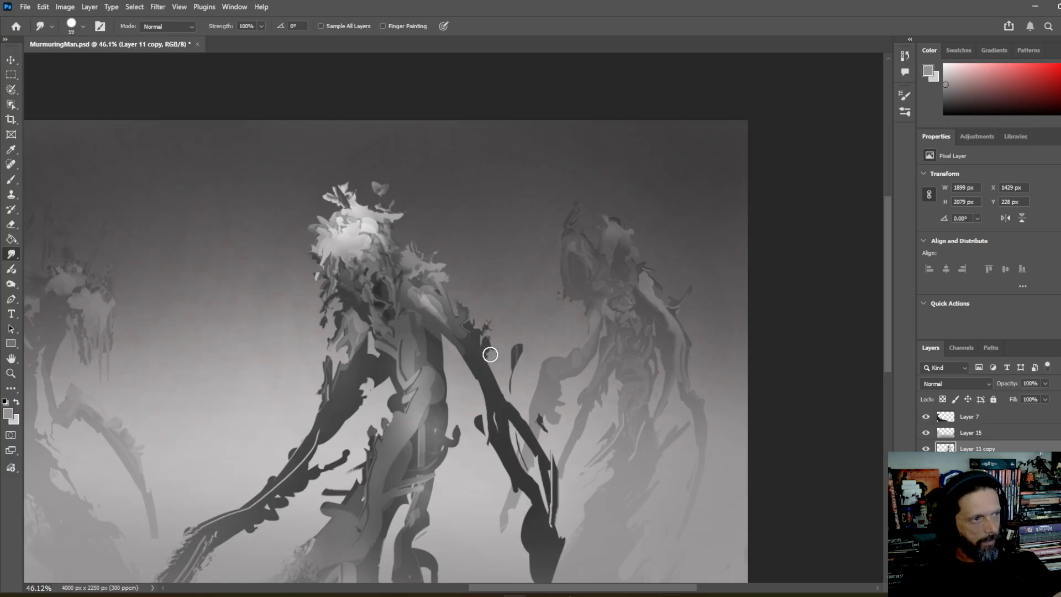
mouse_move(494, 363)
left_mouse_down()
mouse_move(504, 403)
mouse_move(523, 410)
left_mouse_up()
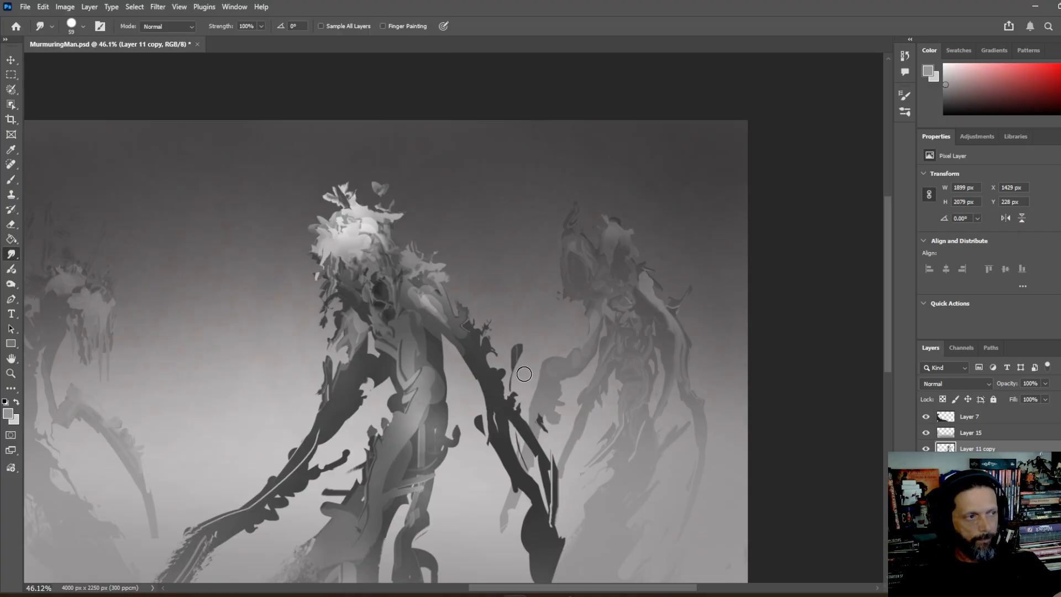
mouse_move(514, 358)
left_mouse_down()
mouse_move(504, 357)
mouse_move(525, 369)
mouse_move(513, 403)
left_mouse_up()
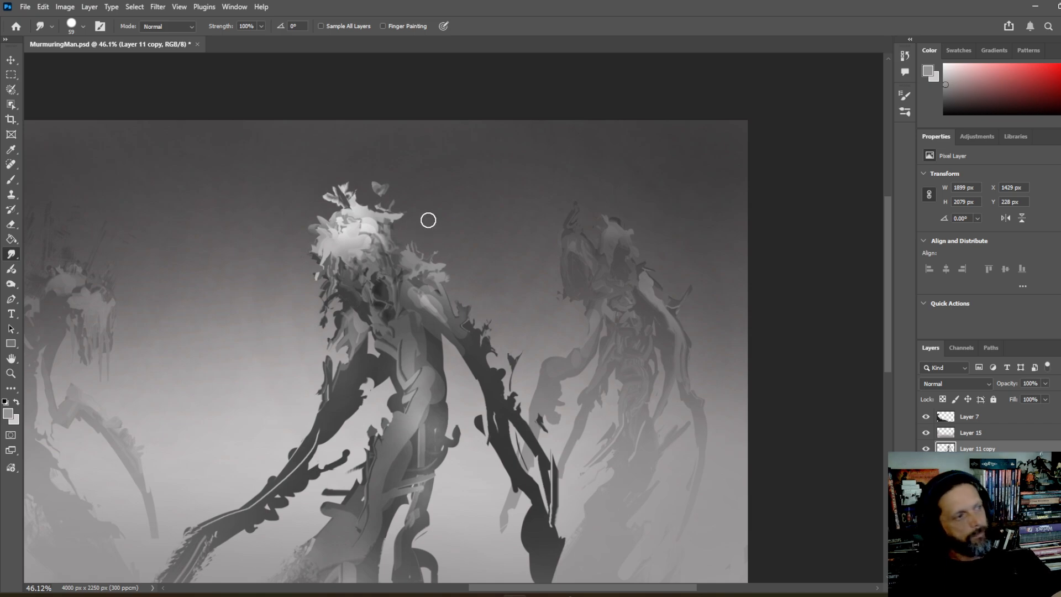
mouse_move(522, 418)
left_mouse_down()
mouse_move(529, 410)
mouse_move(536, 422)
left_mouse_up()
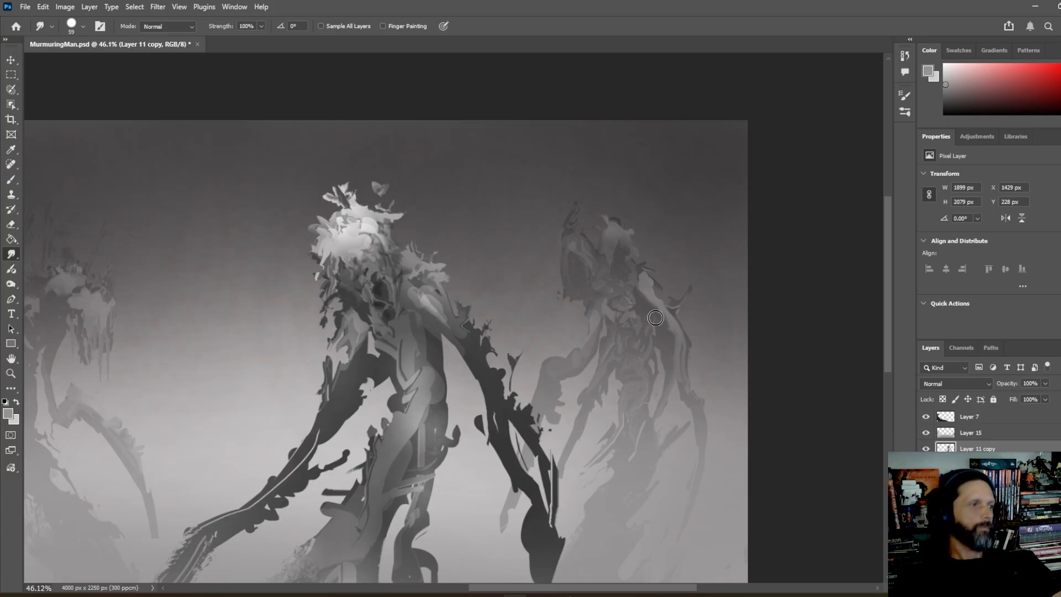
- Smudge the central figure's chest, waist and hips into short, twisting textured strands
mouse_move(381, 357)
left_mouse_down()
mouse_move(408, 379)
mouse_move(379, 359)
mouse_move(405, 371)
mouse_move(401, 384)
mouse_move(414, 352)
mouse_move(433, 354)
mouse_move(424, 340)
mouse_move(436, 368)
mouse_move(454, 362)
mouse_move(439, 370)
mouse_move(447, 353)
mouse_move(437, 360)
mouse_move(454, 379)
mouse_move(447, 411)
mouse_move(435, 408)
mouse_move(430, 425)
mouse_move(434, 401)
left_mouse_up()
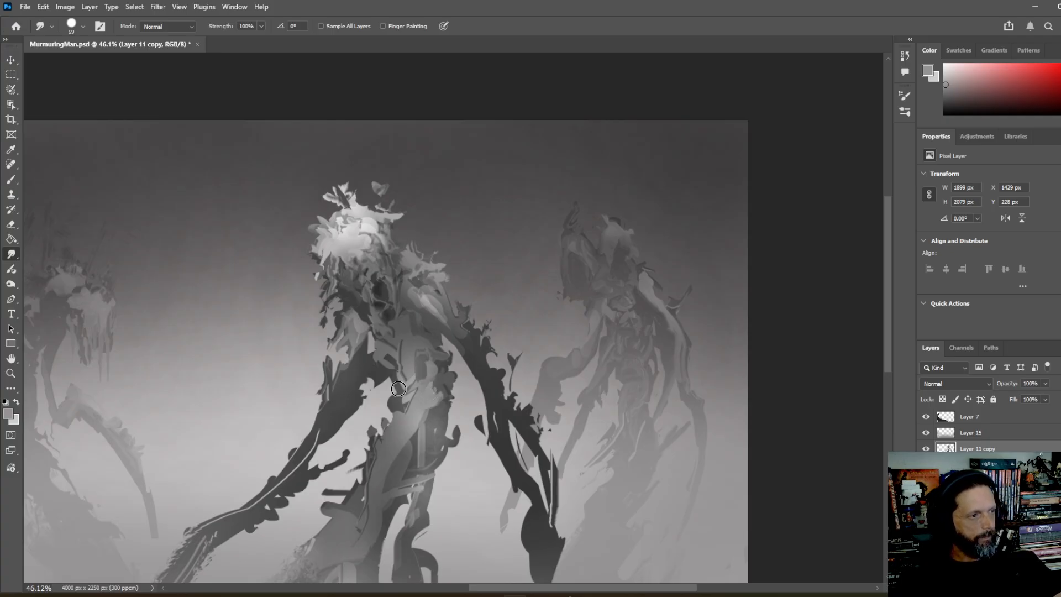
left_click_drag(392, 374, 395, 342)
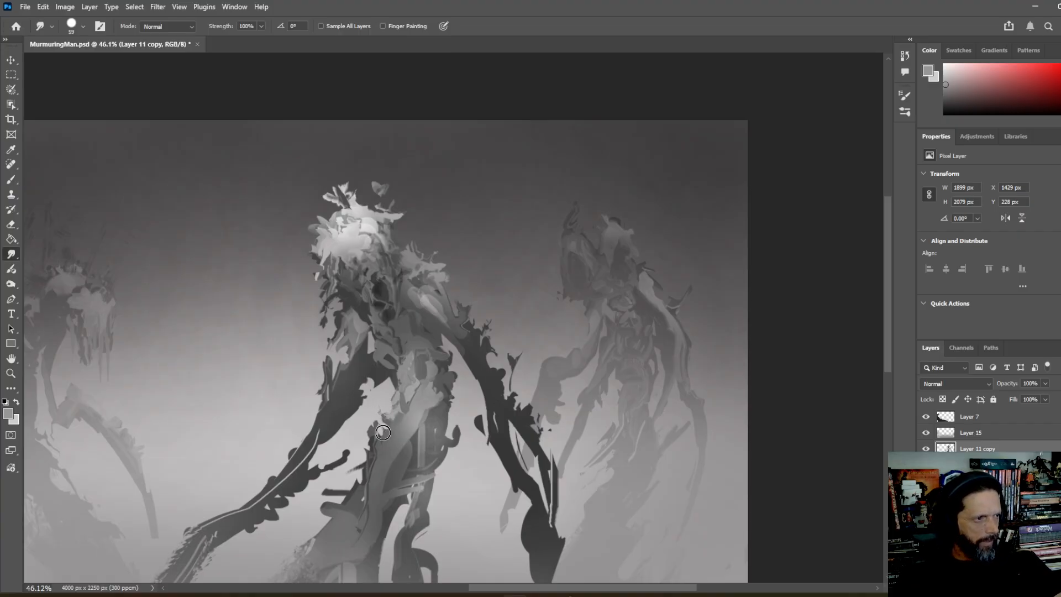
mouse_move(373, 426)
left_mouse_down()
mouse_move(405, 437)
mouse_move(389, 433)
mouse_move(446, 410)
mouse_move(433, 441)
mouse_move(417, 441)
mouse_move(429, 439)
mouse_move(423, 462)
mouse_move(411, 453)
mouse_move(398, 479)
left_mouse_up()
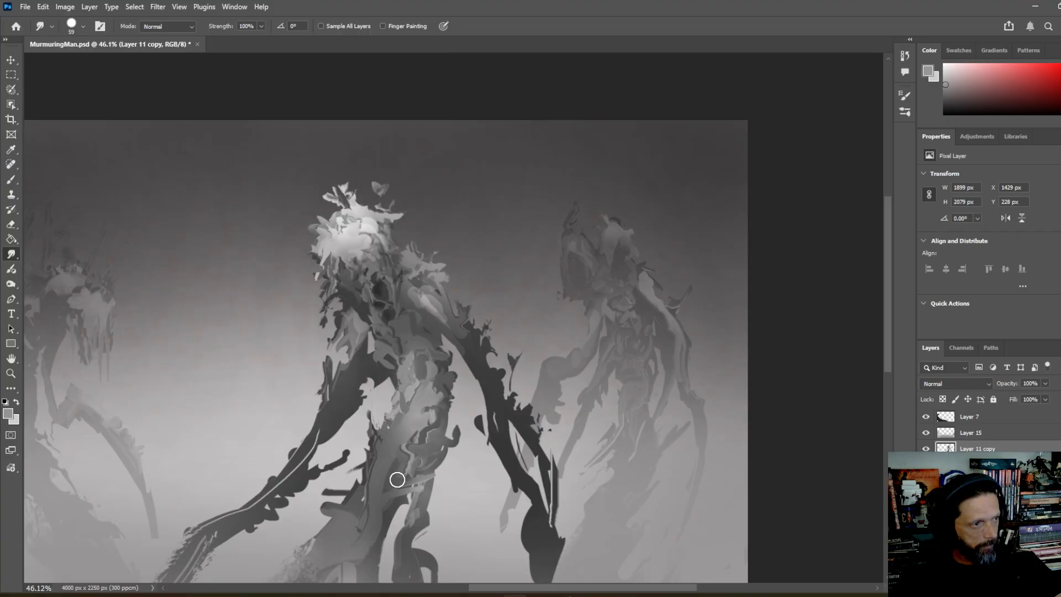
mouse_move(421, 434)
left_mouse_down()
mouse_move(374, 465)
mouse_move(395, 428)
mouse_move(377, 499)
mouse_move(397, 476)
mouse_move(372, 504)
mouse_move(381, 501)
mouse_move(366, 498)
mouse_move(371, 520)
mouse_move(378, 499)
mouse_move(368, 498)
mouse_move(378, 507)
mouse_move(413, 466)
left_mouse_up()
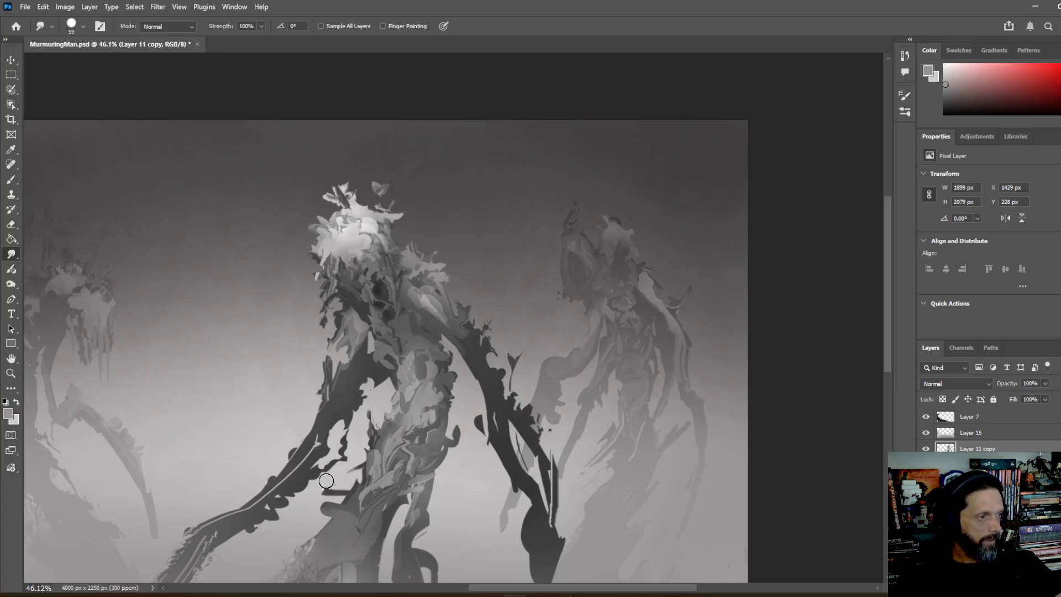
- Smudge ragged tufts out of the central figure's left forearm and the edges of its long right arm at 100% strength
mouse_move(308, 481)
left_mouse_down()
mouse_move(298, 524)
mouse_move(296, 508)
mouse_move(277, 520)
mouse_move(290, 526)
mouse_move(281, 537)
mouse_move(232, 543)
left_mouse_up()
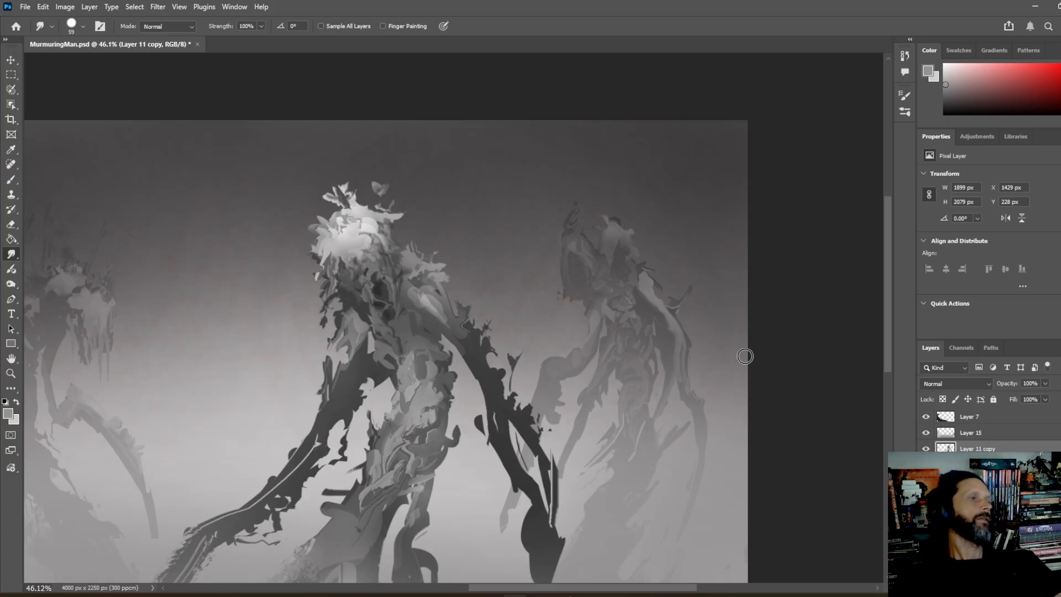
scroll(341, 279, "down", 3)
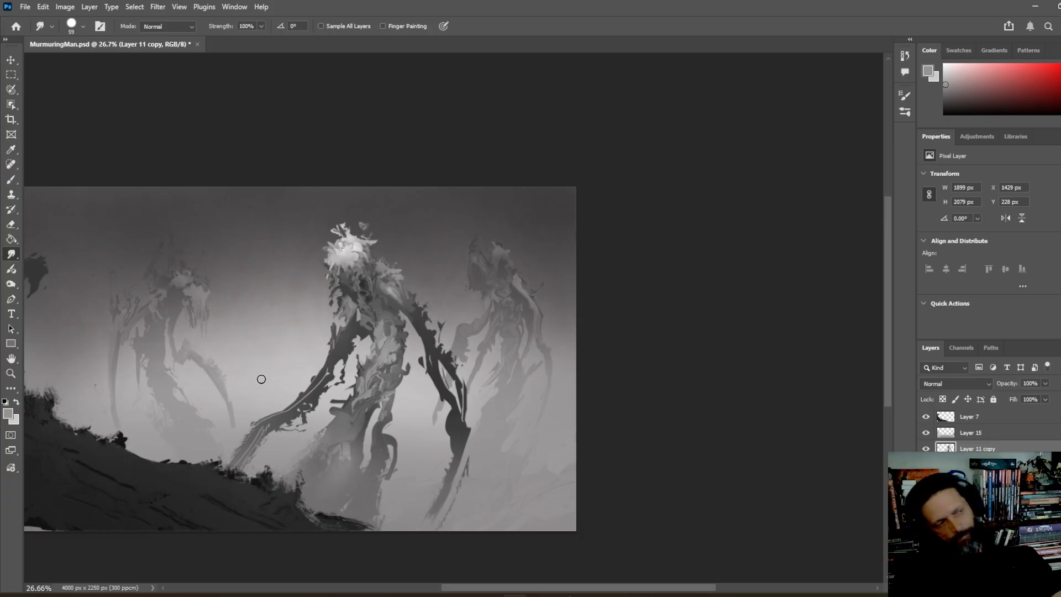
scroll(348, 348, "up", 4)
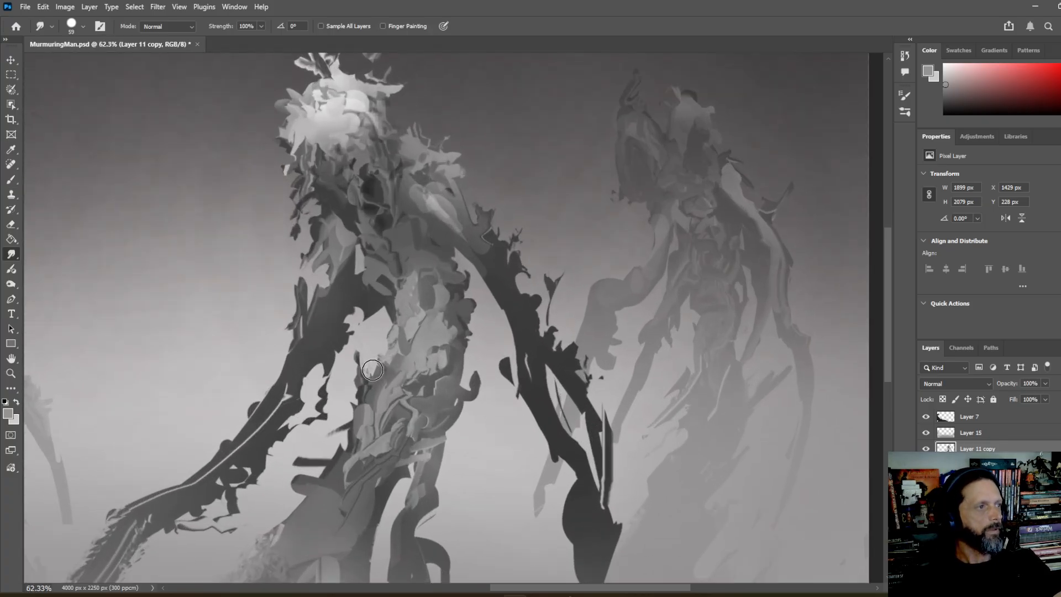
mouse_move(495, 298)
left_mouse_down()
mouse_move(510, 324)
mouse_move(492, 320)
mouse_move(503, 325)
mouse_move(501, 371)
mouse_move(514, 345)
mouse_move(516, 356)
mouse_move(490, 392)
mouse_move(565, 318)
mouse_move(542, 392)
mouse_move(516, 384)
mouse_move(534, 408)
mouse_move(508, 433)
mouse_move(532, 419)
mouse_move(519, 438)
mouse_move(522, 425)
mouse_move(544, 439)
mouse_move(545, 488)
mouse_move(568, 503)
mouse_move(539, 506)
mouse_move(563, 498)
mouse_move(553, 503)
mouse_move(583, 505)
mouse_move(573, 518)
mouse_move(561, 514)
mouse_move(554, 552)
left_mouse_up()
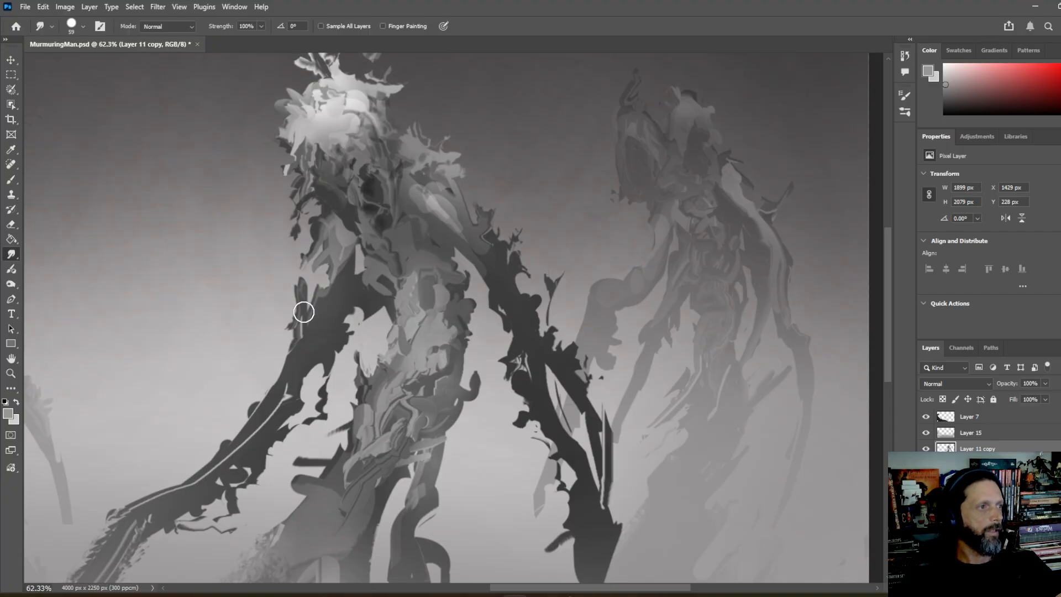
mouse_move(303, 312)
left_mouse_down()
mouse_move(284, 359)
mouse_move(283, 341)
mouse_move(280, 357)
mouse_move(259, 351)
mouse_move(262, 338)
mouse_move(253, 362)
left_mouse_up()
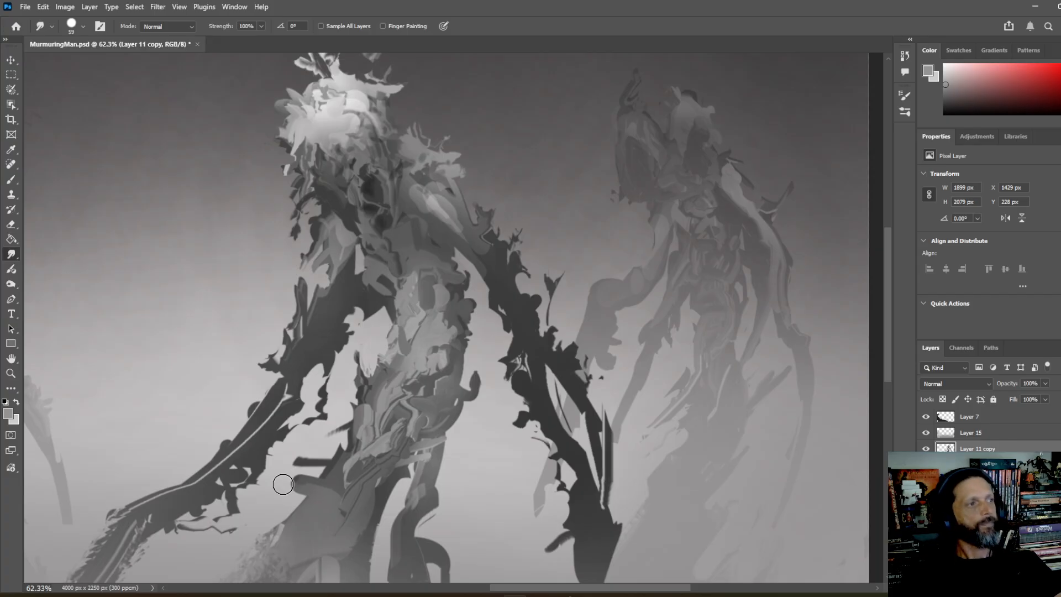
- Smudge the lower end of the central figure's long right arm into splintered, bark-like strands trailing into the fog
scroll(356, 316, "down", 5)
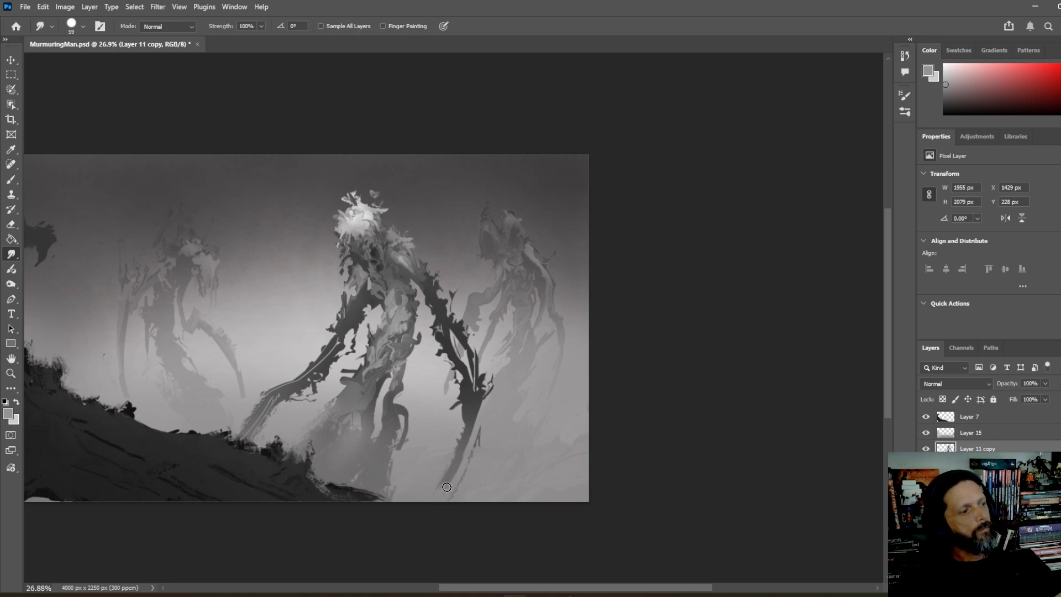
left_click_drag(446, 487, 426, 508)
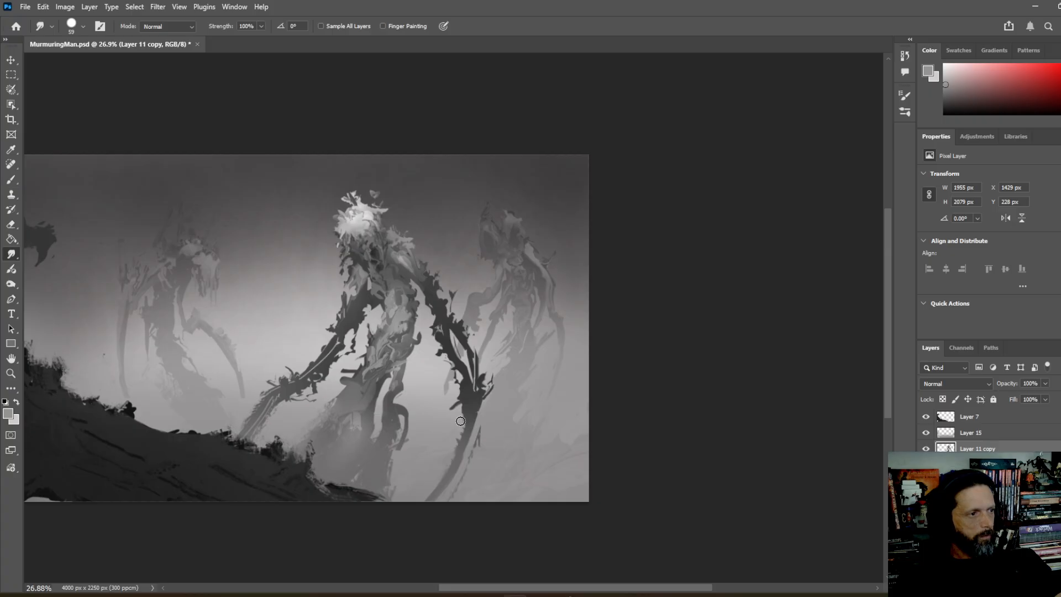
mouse_move(463, 406)
left_mouse_down()
mouse_move(449, 455)
mouse_move(460, 417)
mouse_move(453, 457)
left_mouse_up()
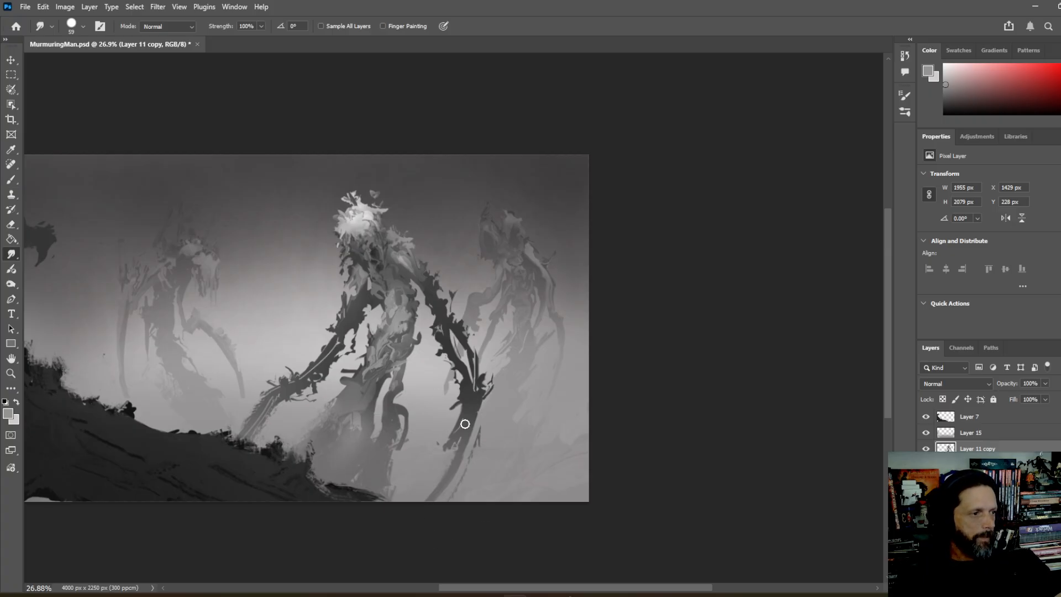
left_click_drag(465, 424, 463, 470)
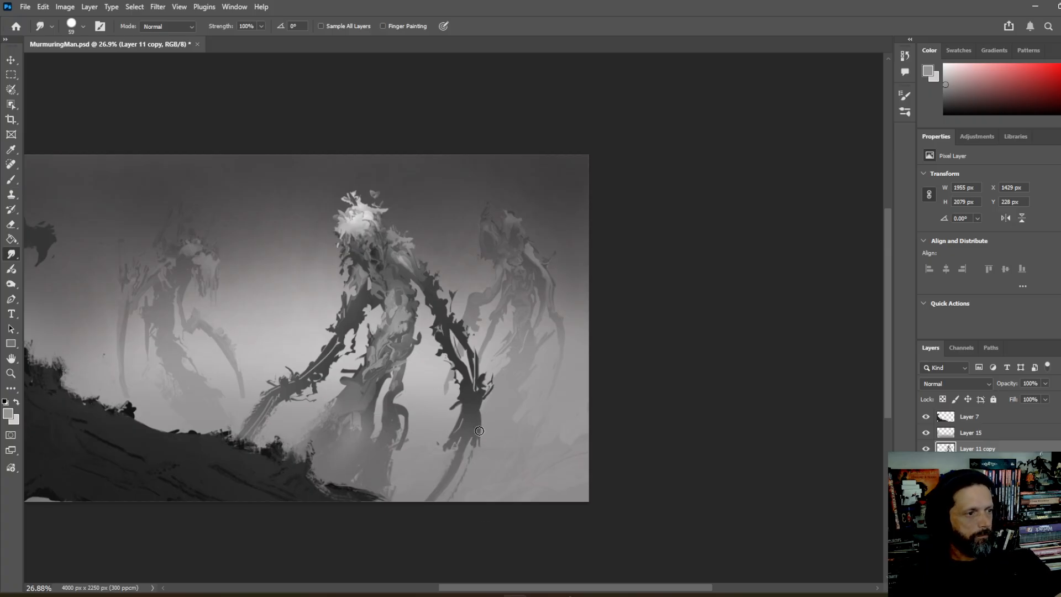
left_click_drag(479, 430, 458, 481)
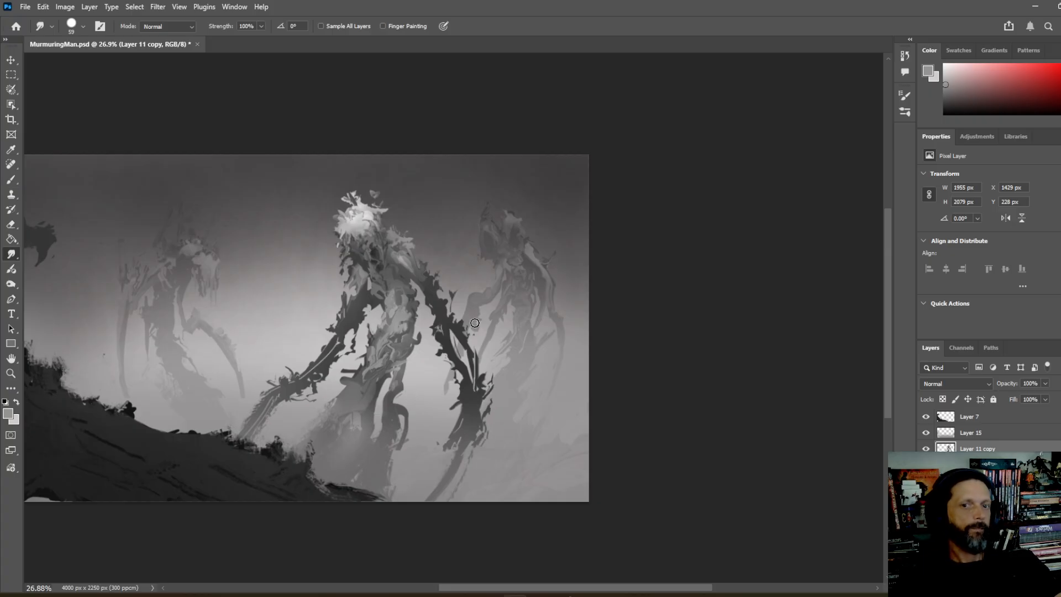
left_click_drag(466, 441, 463, 461)
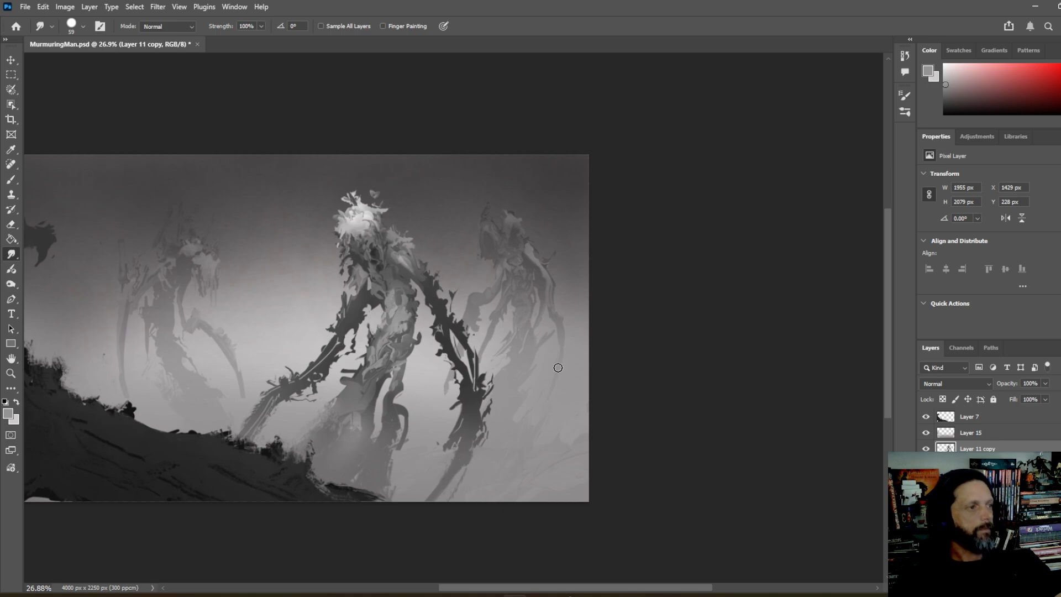
- Smudge the tips of the central figure's left hand and break its lower legs into short twisting strands
left_click_drag(263, 404, 230, 430)
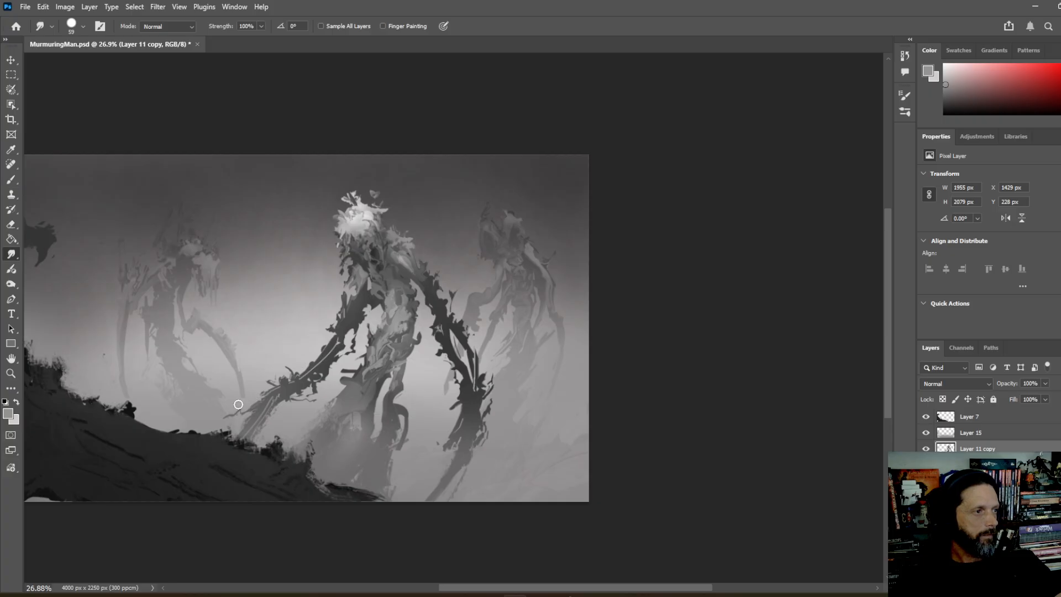
left_click_drag(235, 408, 225, 422)
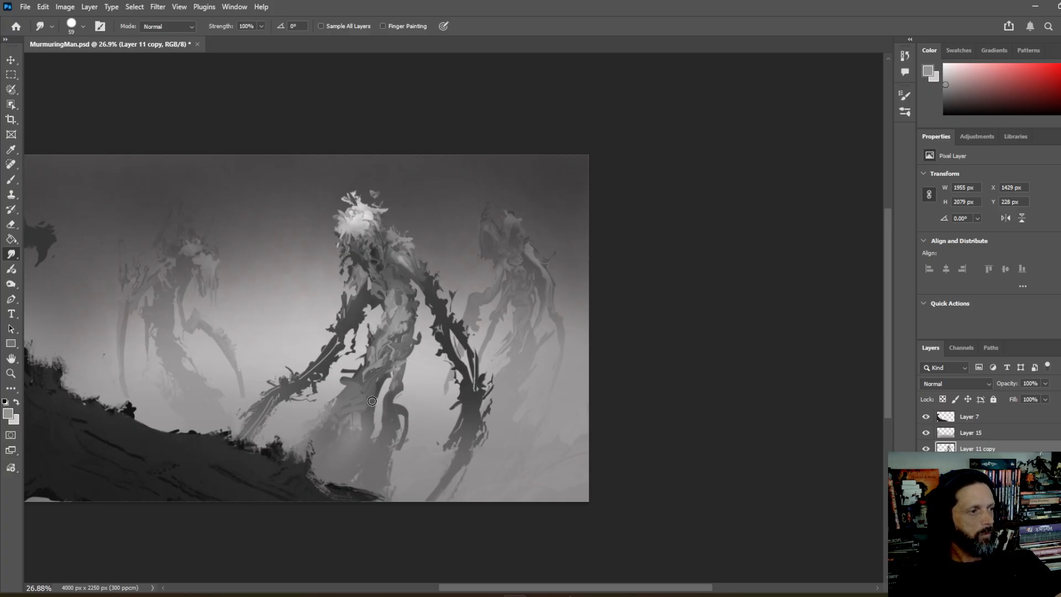
left_click_drag(373, 400, 393, 384)
left_click_drag(374, 422, 382, 409)
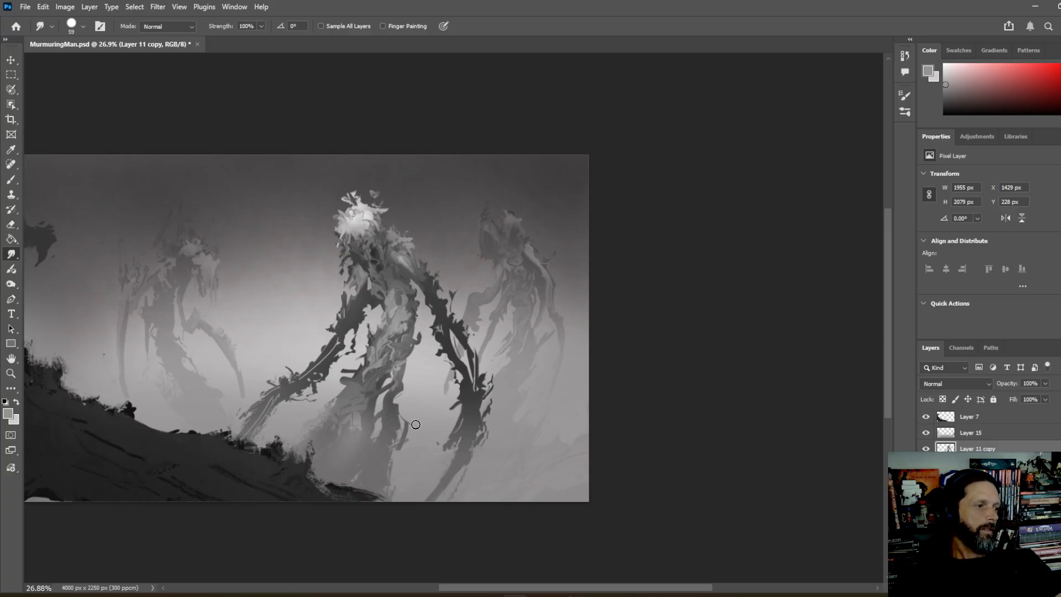
mouse_move(415, 425)
left_mouse_down()
mouse_move(416, 460)
mouse_move(400, 443)
mouse_move(413, 455)
mouse_move(405, 470)
mouse_move(417, 452)
mouse_move(404, 470)
left_mouse_up()
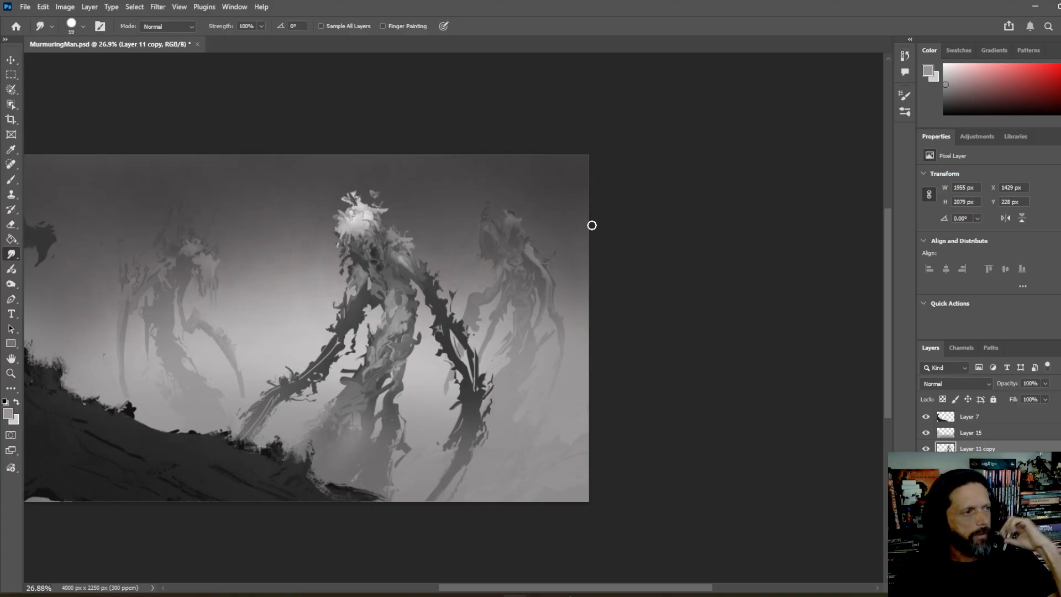
- Check the reworked central figure against the whole composition and save MurmuringMan.psd
scroll(442, 226, "up", 2)
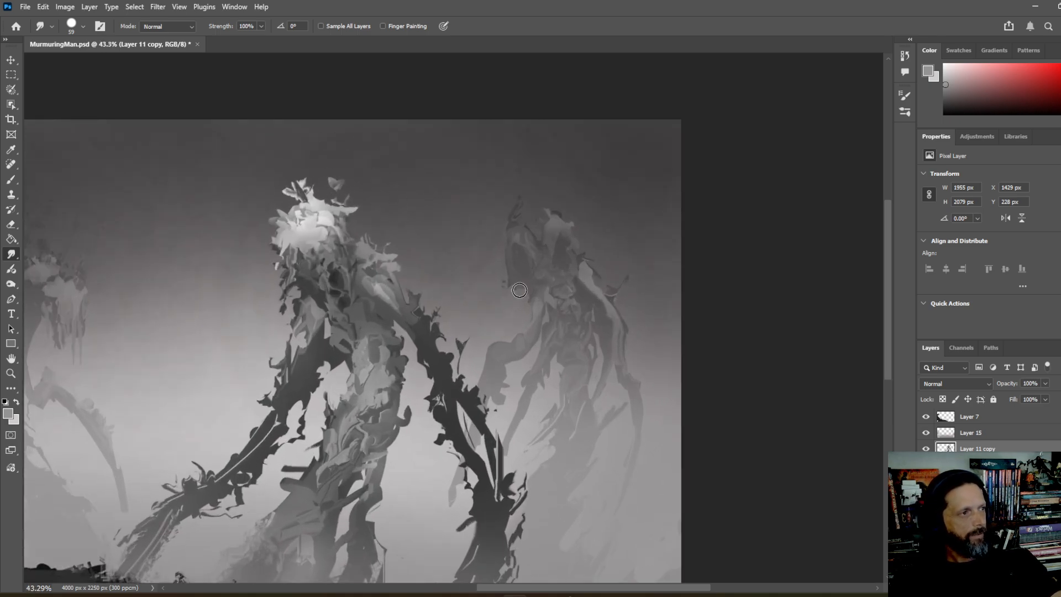
scroll(516, 275, "down", 3)
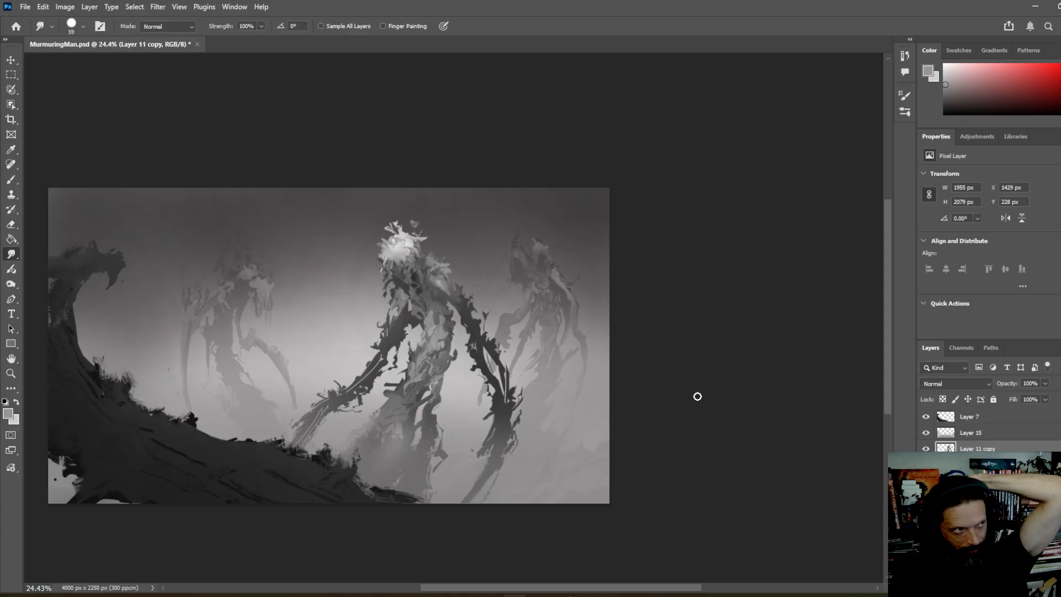
scroll(397, 256, "up", 3)
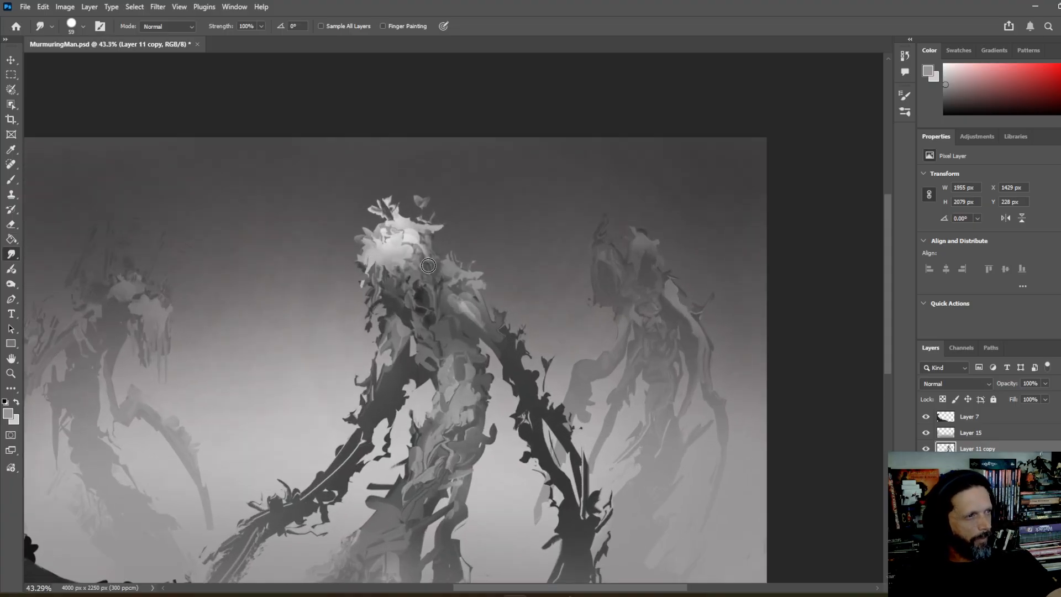
scroll(432, 287, "down", 3)
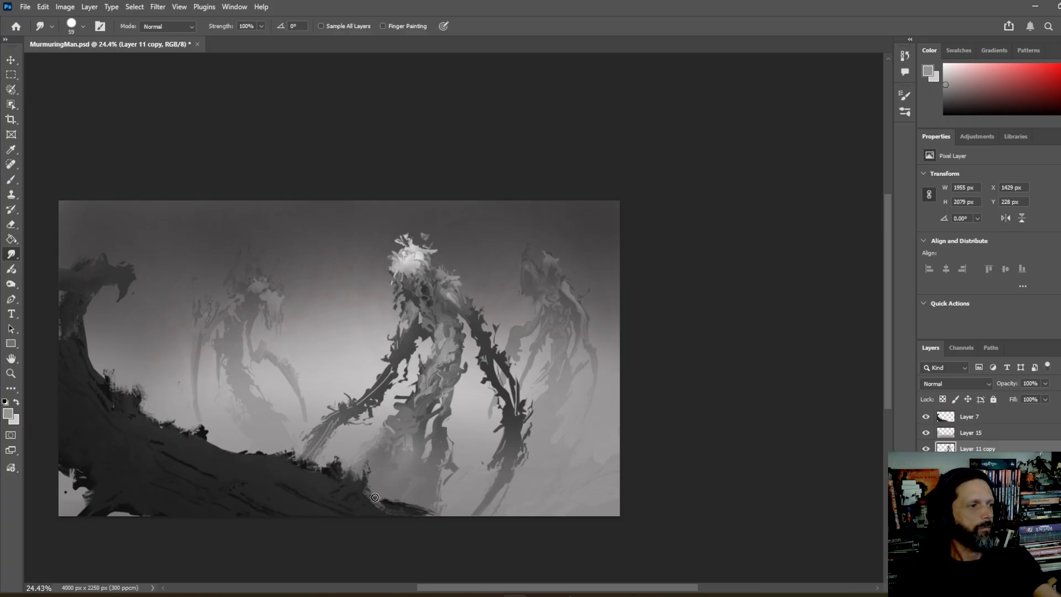
scroll(441, 392, "down", 3)
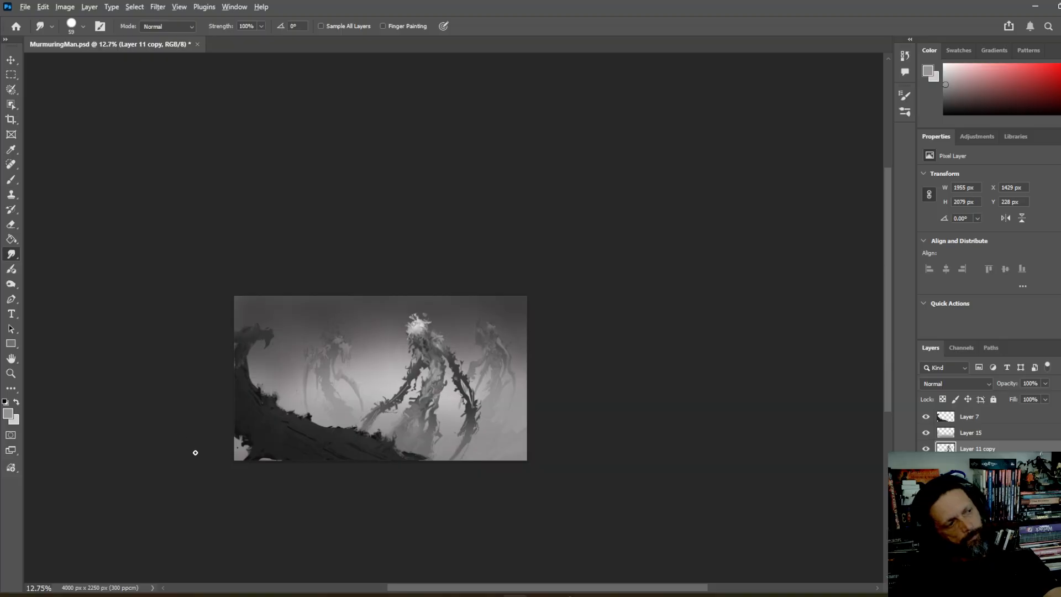
scroll(195, 452, "up", 4)
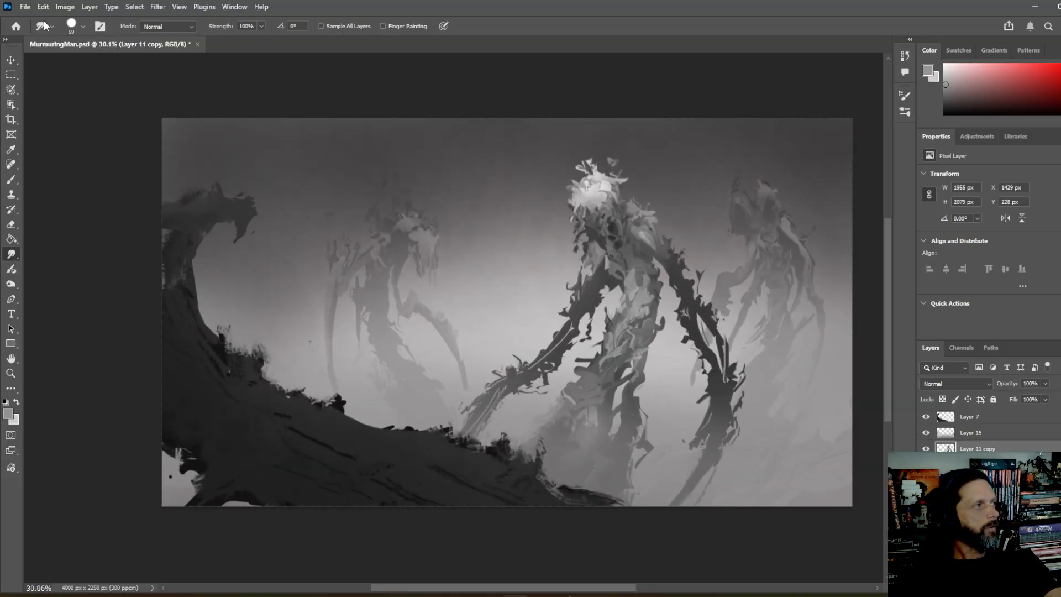
left_click(25, 7)
left_click(44, 136)
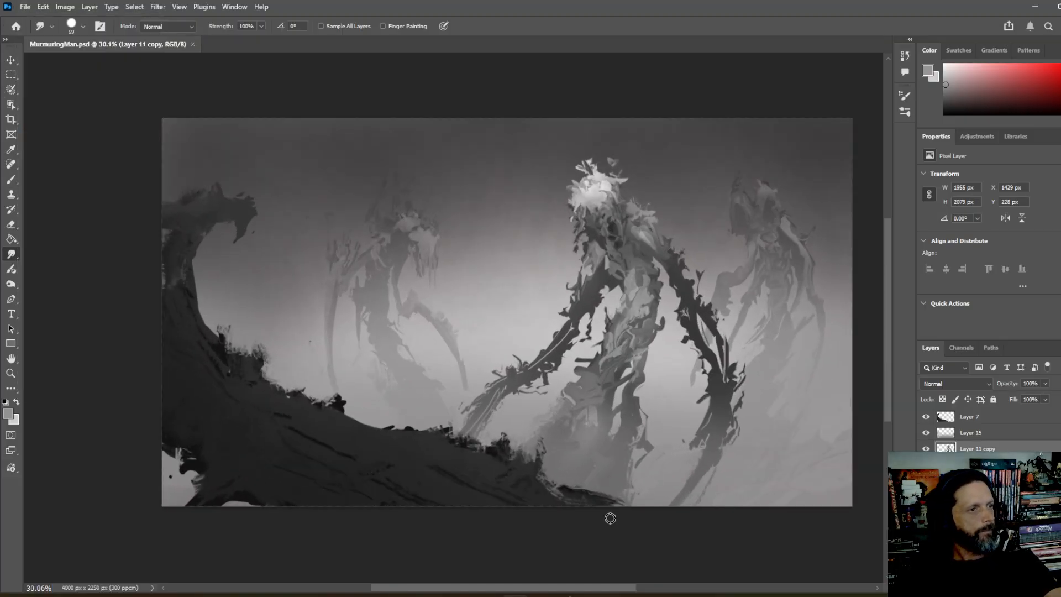
- Make Layer 7, which holds the dark foreground ridge, the active layer
left_click_drag(543, 592, 563, 589)
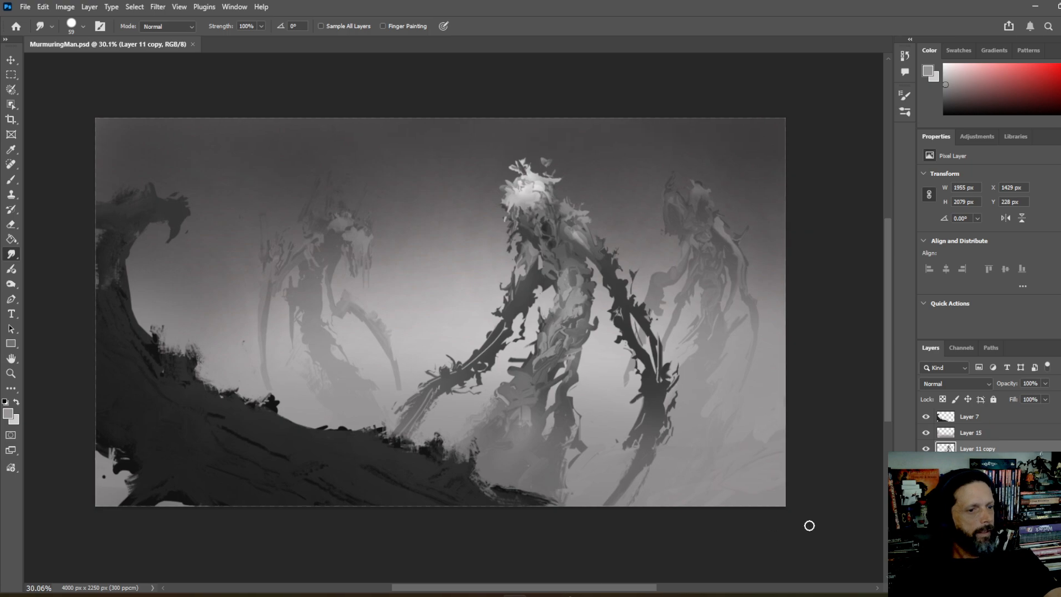
left_click(977, 418)
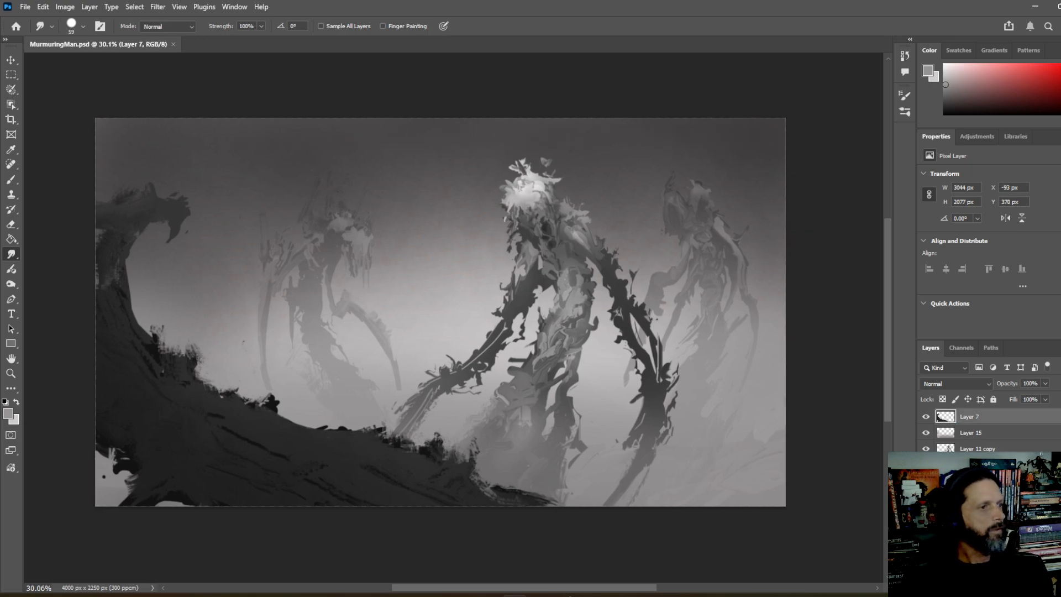
left_click(11, 179)
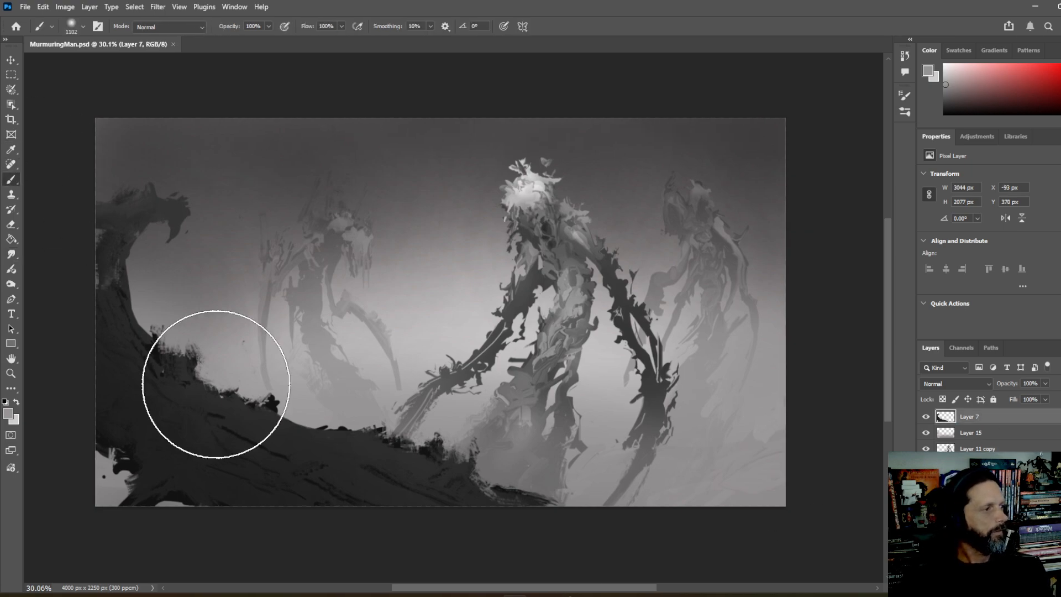
left_click(73, 28)
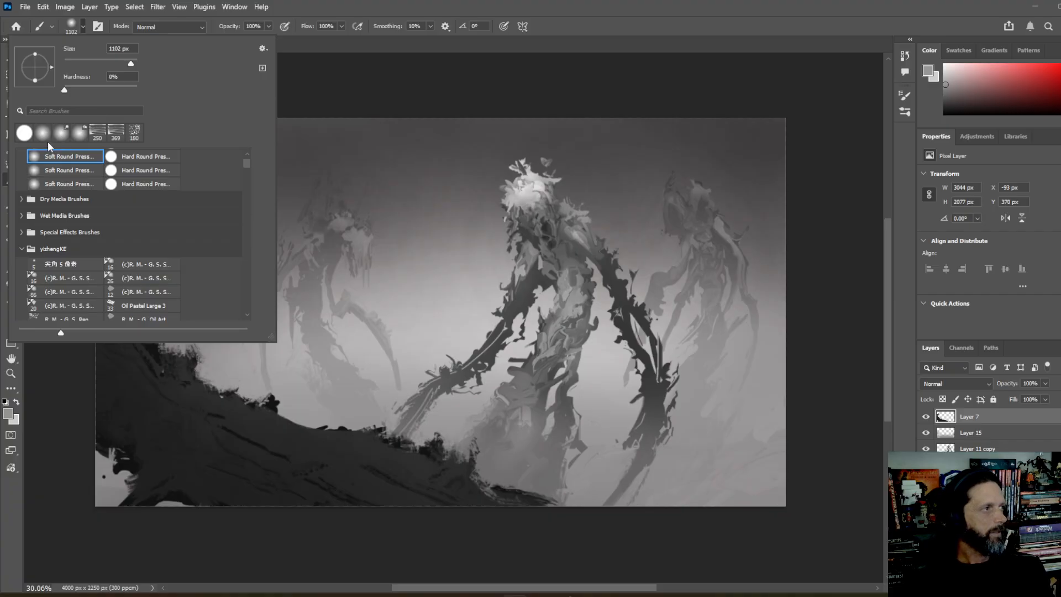
left_click(139, 160)
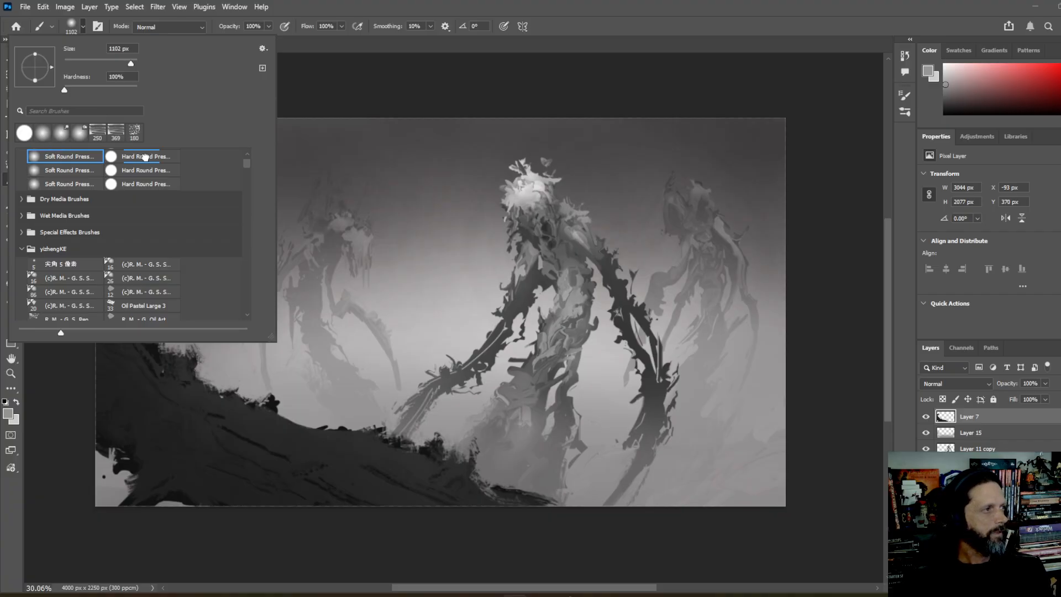
left_click(89, 63)
left_click_drag(331, 435, 326, 424)
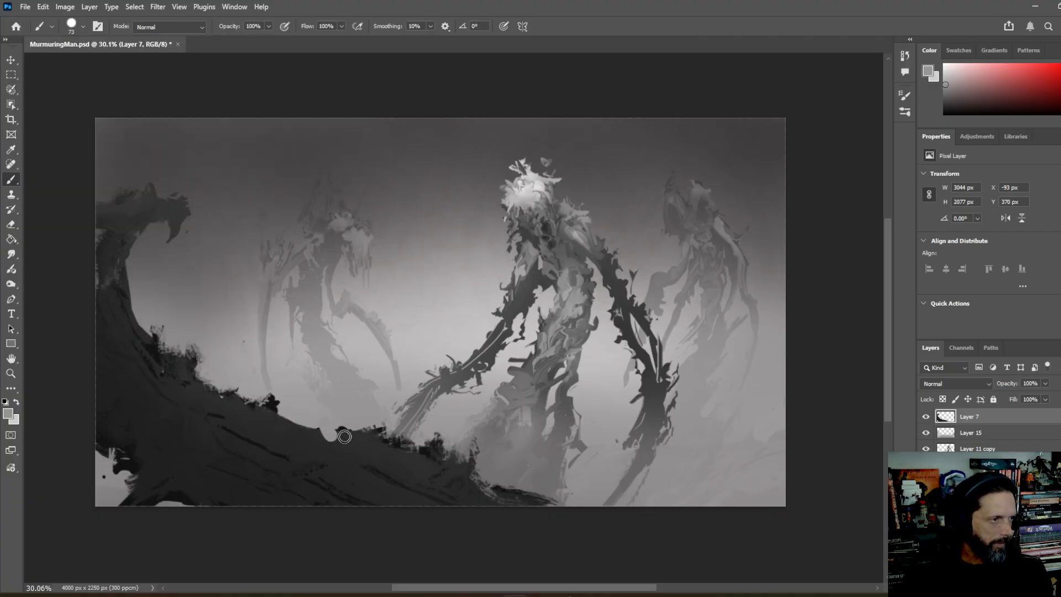
key("ctrl+z")
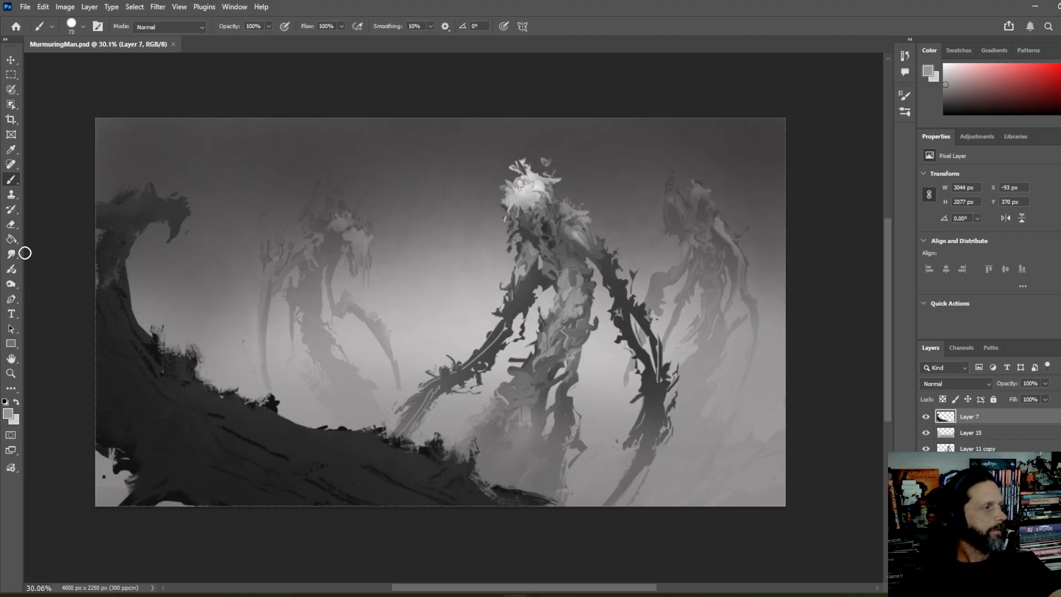
- Smudge the dark foreground ridge's upper edge into leafy tufts and its surface into winding, root-like strands with a 59 px brush
left_click(11, 255)
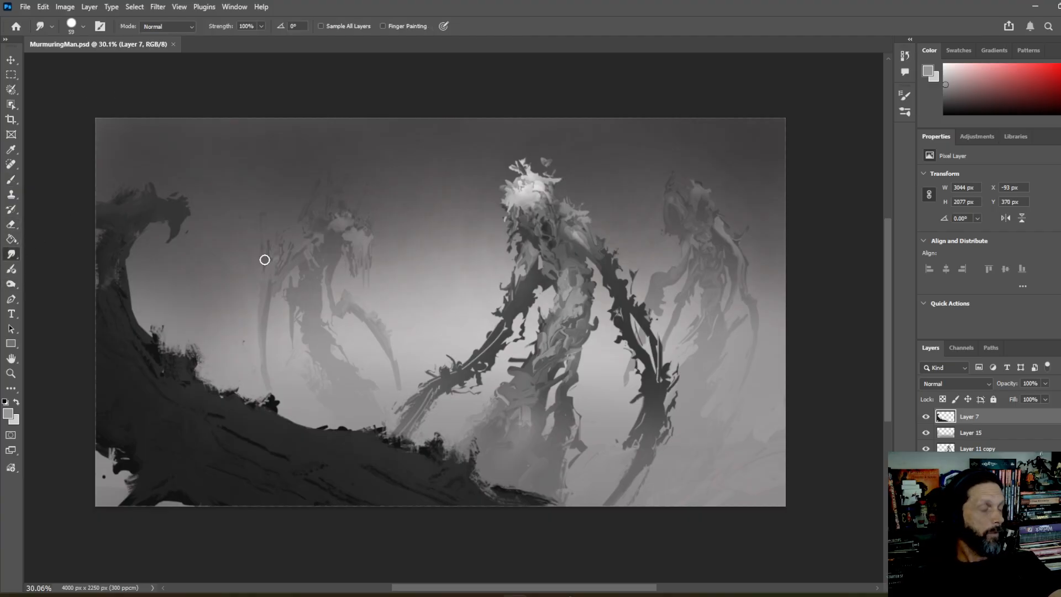
mouse_move(342, 434)
left_mouse_down()
mouse_move(304, 413)
mouse_move(300, 422)
mouse_move(287, 413)
mouse_move(285, 428)
mouse_move(311, 405)
mouse_move(303, 421)
mouse_move(309, 409)
mouse_move(295, 420)
mouse_move(240, 397)
mouse_move(234, 406)
mouse_move(218, 378)
mouse_move(237, 390)
mouse_move(249, 380)
mouse_move(236, 400)
mouse_move(264, 394)
mouse_move(249, 402)
mouse_move(261, 393)
mouse_move(253, 403)
mouse_move(281, 438)
mouse_move(279, 429)
mouse_move(287, 442)
mouse_move(303, 435)
mouse_move(309, 445)
mouse_move(293, 452)
mouse_move(327, 453)
mouse_move(347, 474)
left_mouse_up()
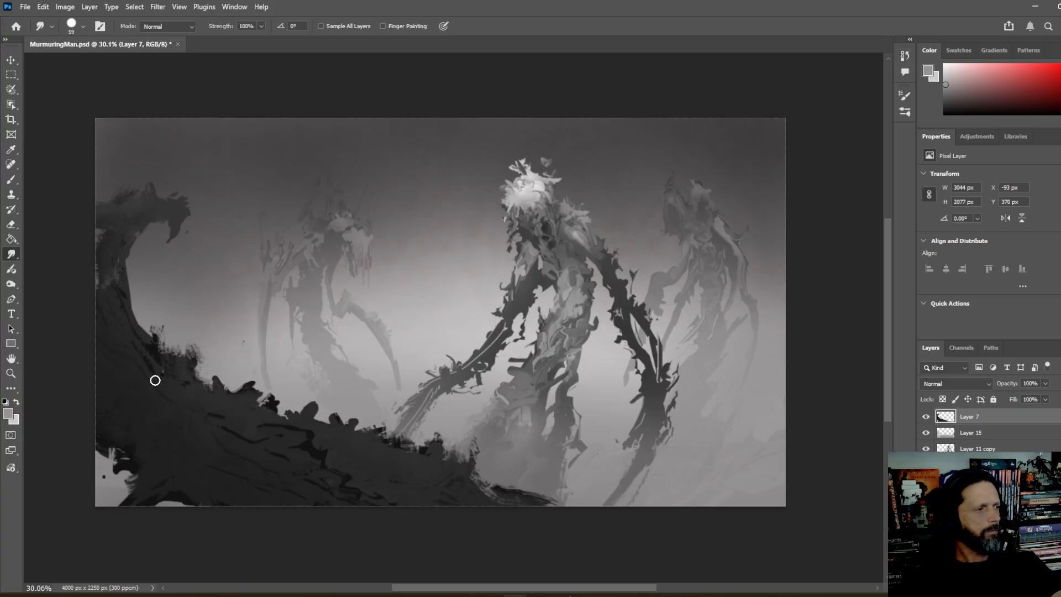
mouse_move(194, 385)
left_mouse_down()
mouse_move(193, 352)
mouse_move(176, 371)
mouse_move(171, 346)
left_mouse_up()
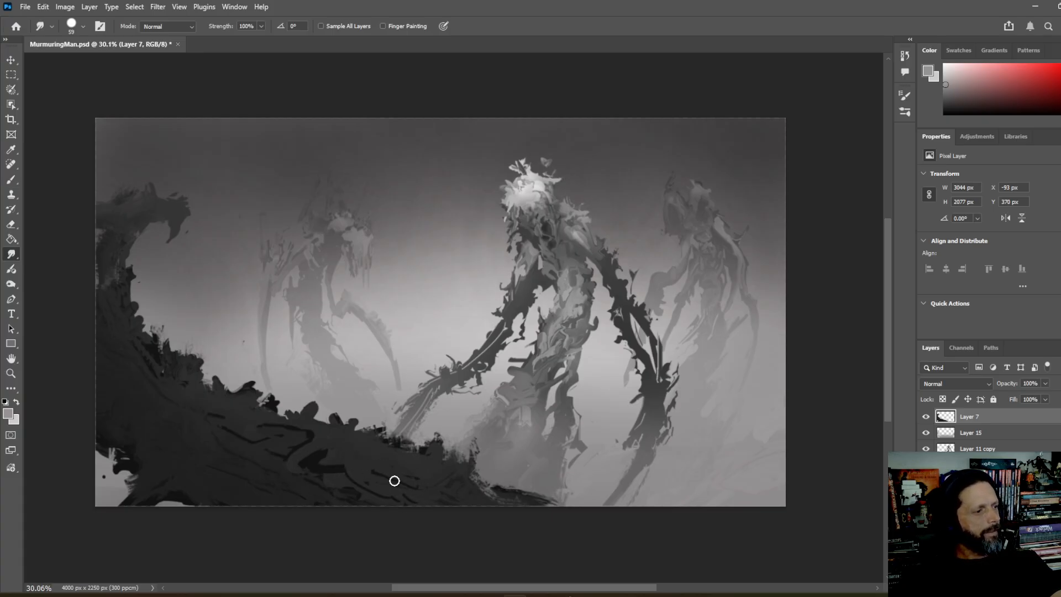
mouse_move(445, 487)
left_mouse_down()
mouse_move(533, 495)
mouse_move(542, 508)
mouse_move(533, 510)
left_mouse_up()
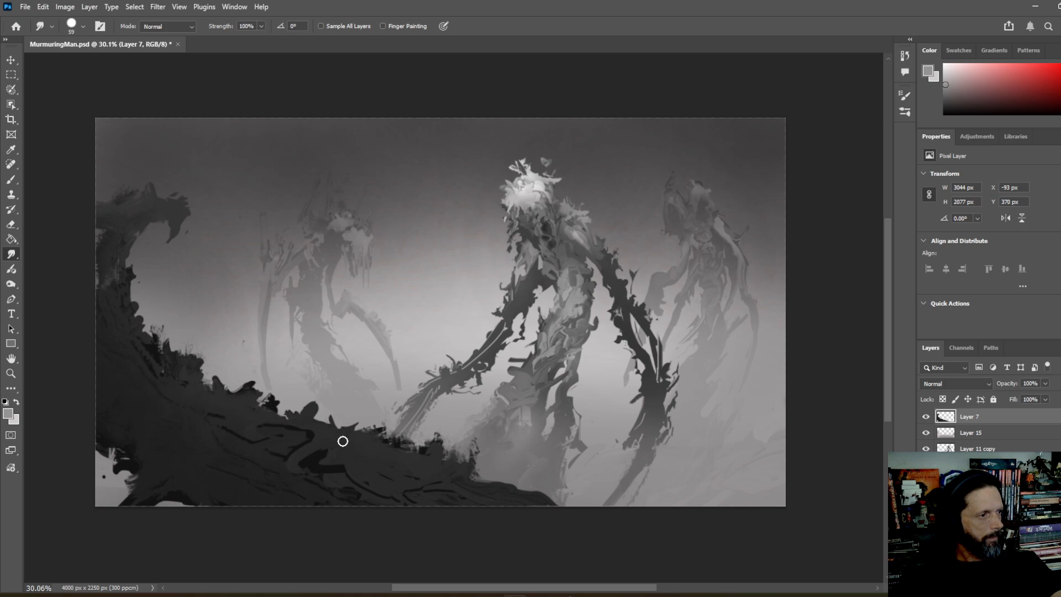
mouse_move(342, 441)
left_mouse_down()
mouse_move(320, 440)
mouse_move(333, 465)
mouse_move(312, 476)
left_mouse_up()
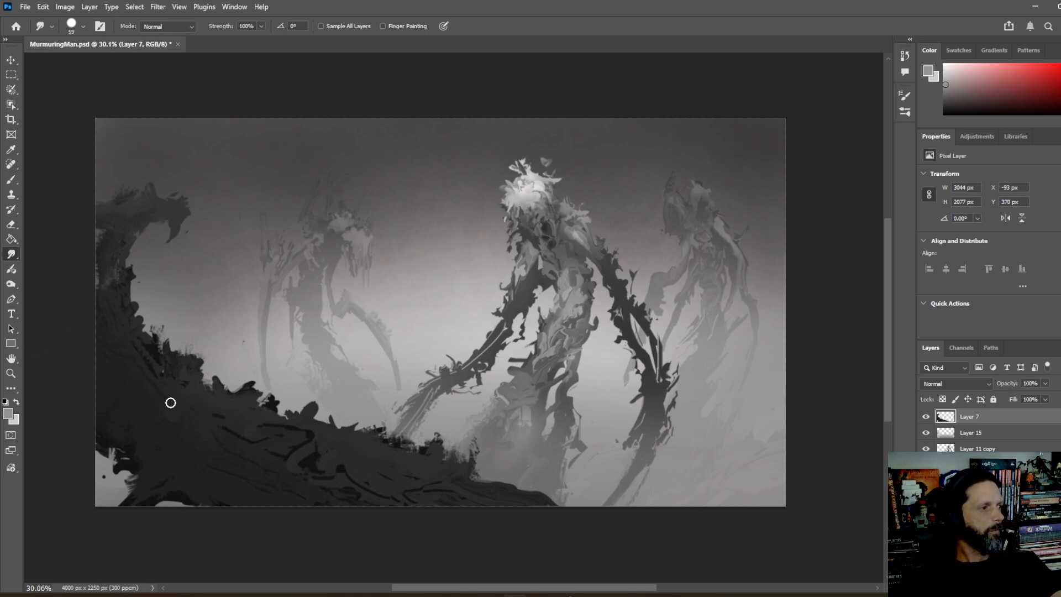
mouse_move(170, 402)
left_mouse_down()
mouse_move(217, 421)
mouse_move(161, 412)
mouse_move(142, 380)
left_mouse_up()
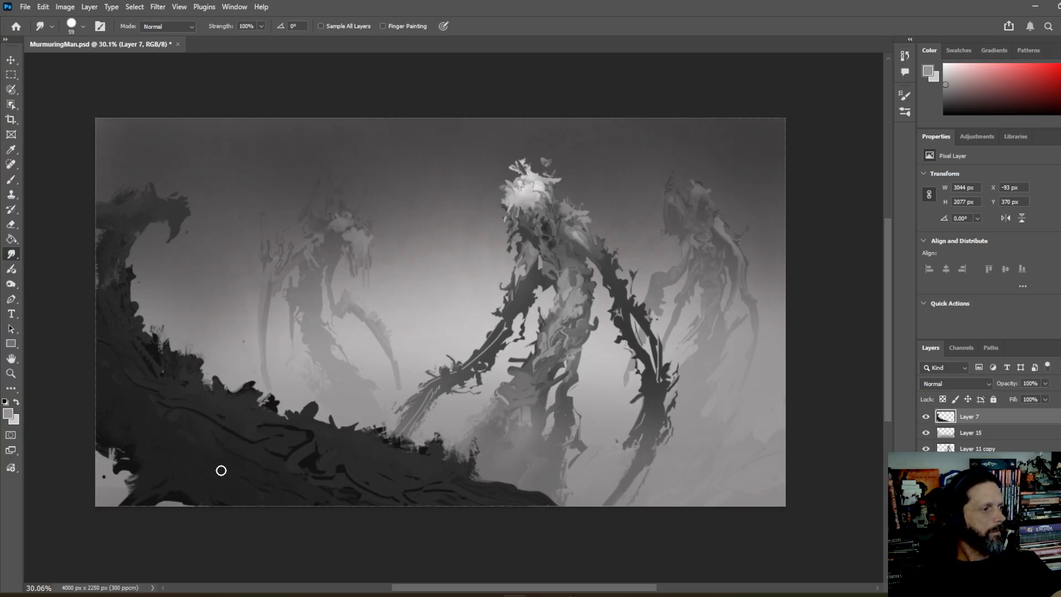
- Burn the lower left of the dark foreground ridge with a 401 px soft round brush, Midtones range and 11% exposure
left_click(10, 284)
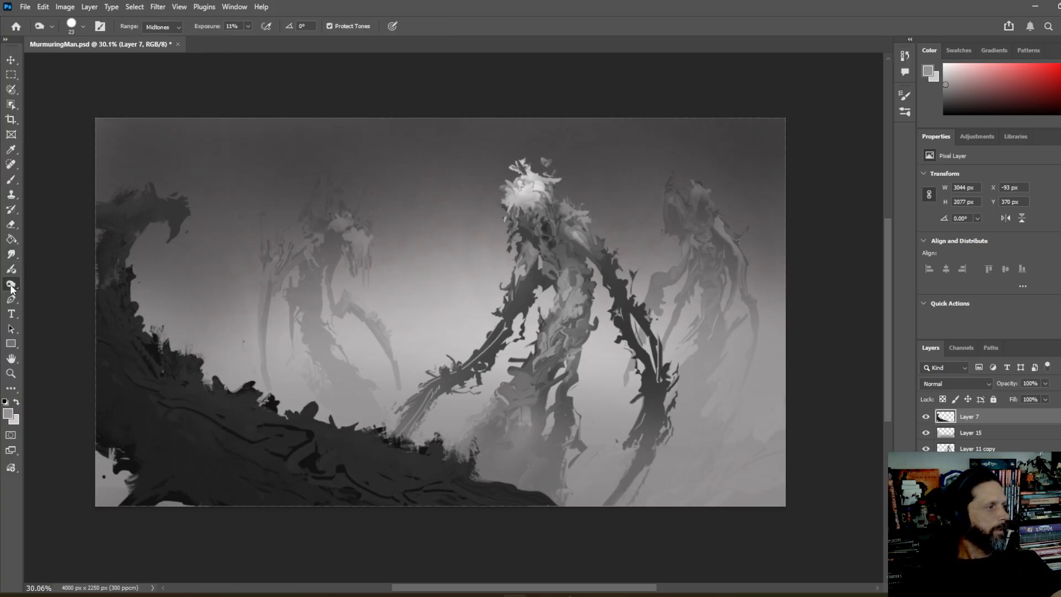
left_click(83, 27)
left_click(45, 133)
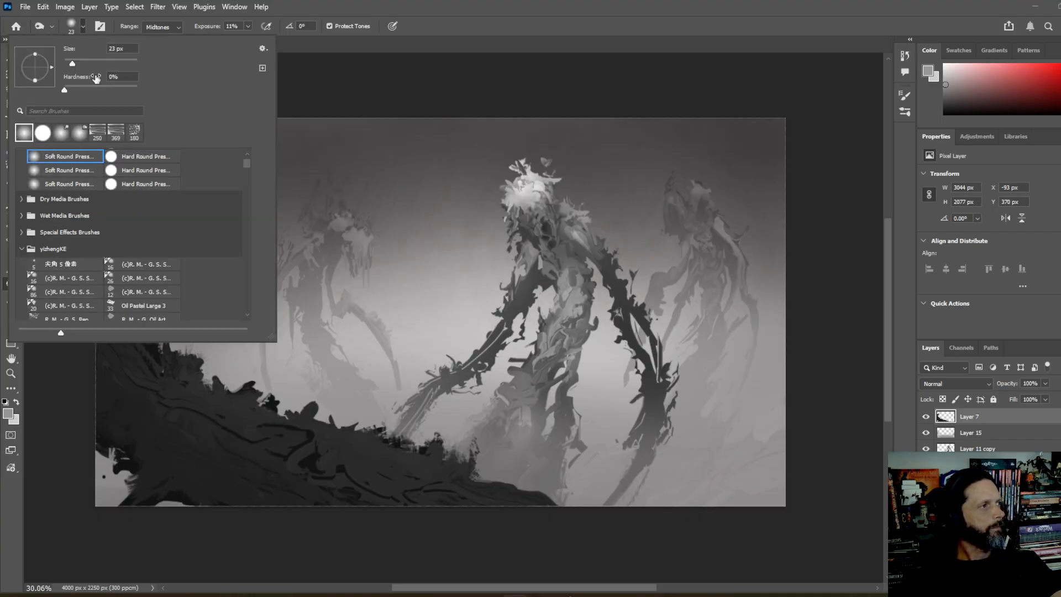
left_click(108, 63)
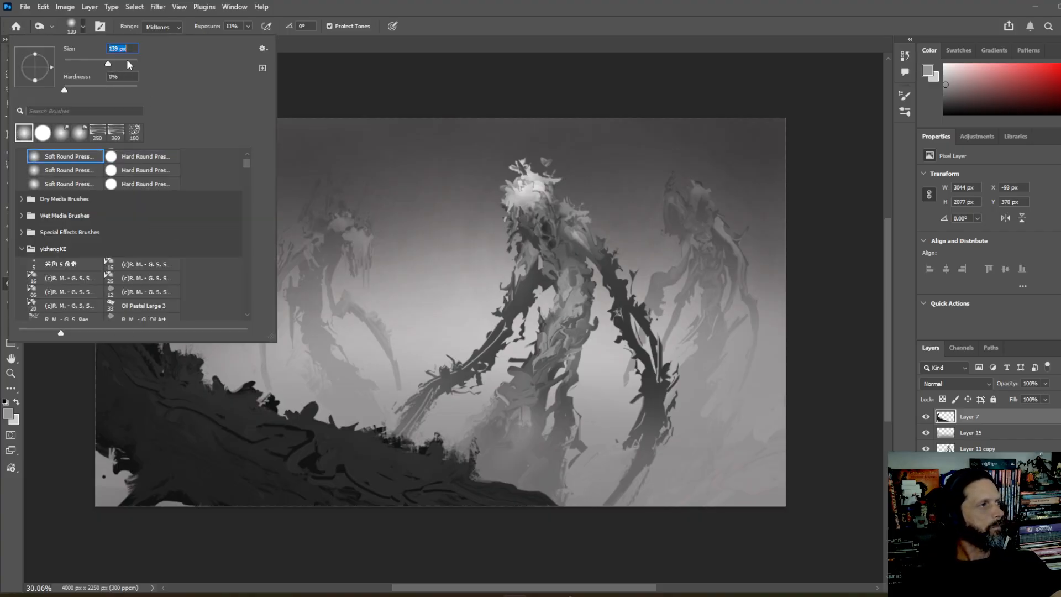
left_click(127, 59)
left_click(161, 466)
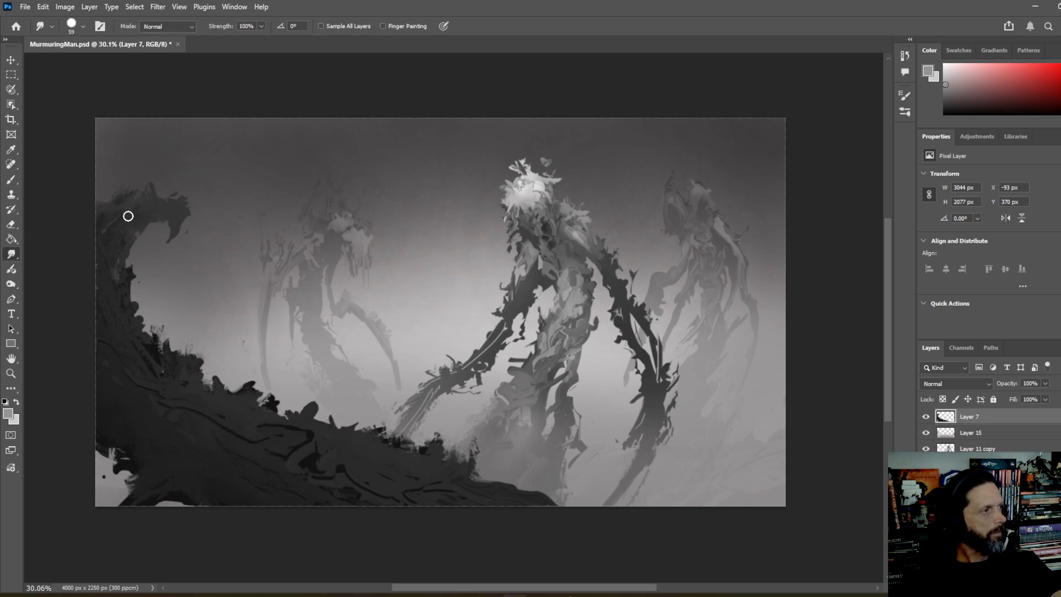
- Smudge more winding, root-like strands into the lower middle of the foreground ridge with the 59 px brush
left_click_drag(97, 241, 115, 218)
key("ctrl+z")
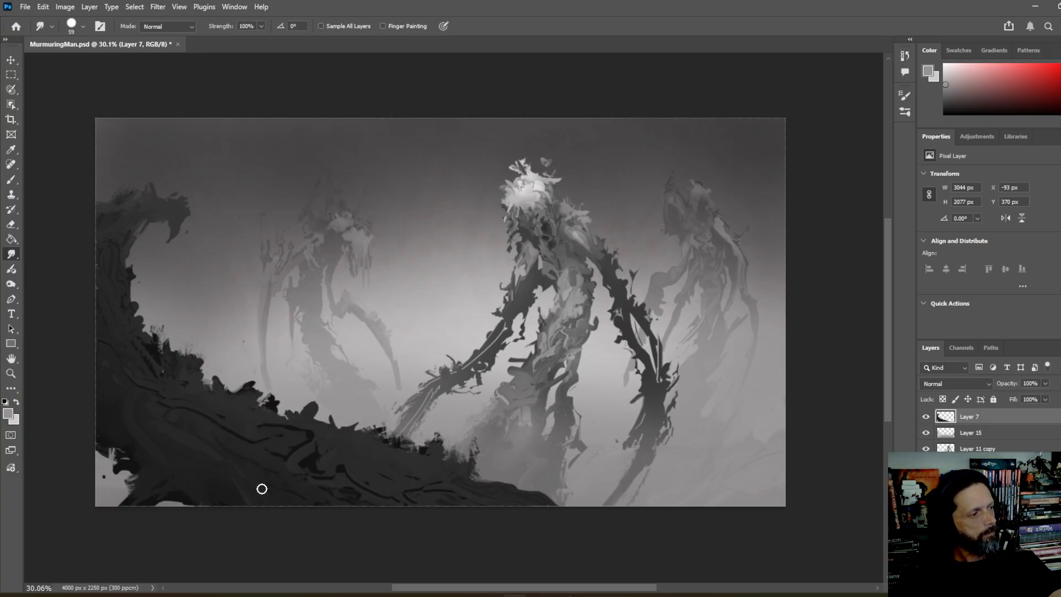
mouse_move(274, 468)
left_mouse_down()
mouse_move(295, 461)
mouse_move(374, 492)
mouse_move(318, 475)
mouse_move(314, 462)
mouse_move(360, 455)
mouse_move(346, 459)
mouse_move(337, 444)
mouse_move(361, 455)
mouse_move(354, 465)
mouse_move(377, 459)
mouse_move(352, 450)
mouse_move(378, 485)
mouse_move(349, 465)
mouse_move(311, 470)
mouse_move(331, 479)
mouse_move(264, 459)
left_mouse_up()
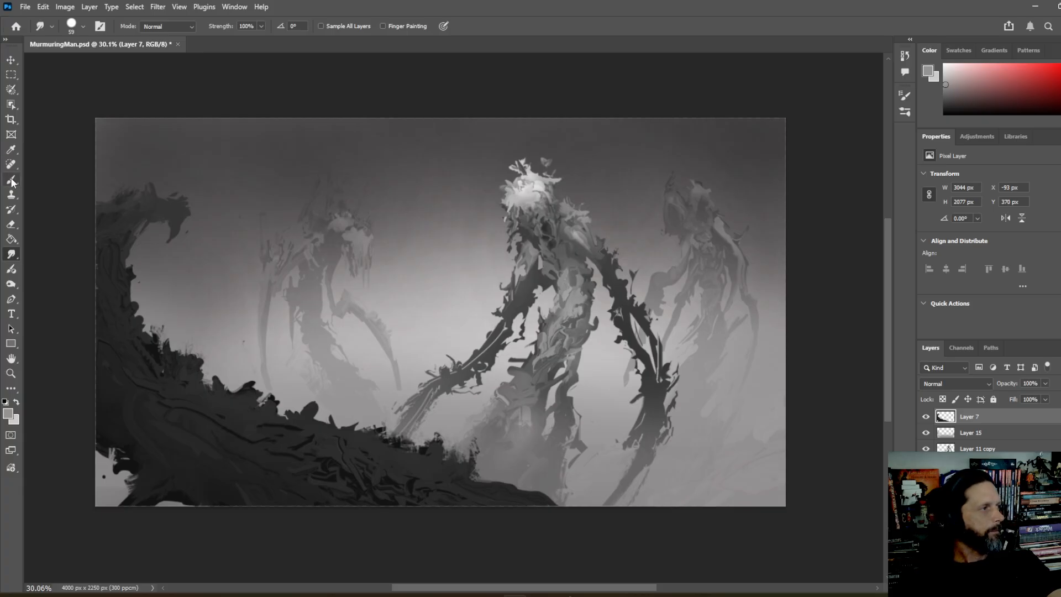
- Sample a grey from the central figure, set a 36 px hard round brush, and add a new layer above Layer 7
left_click(11, 151)
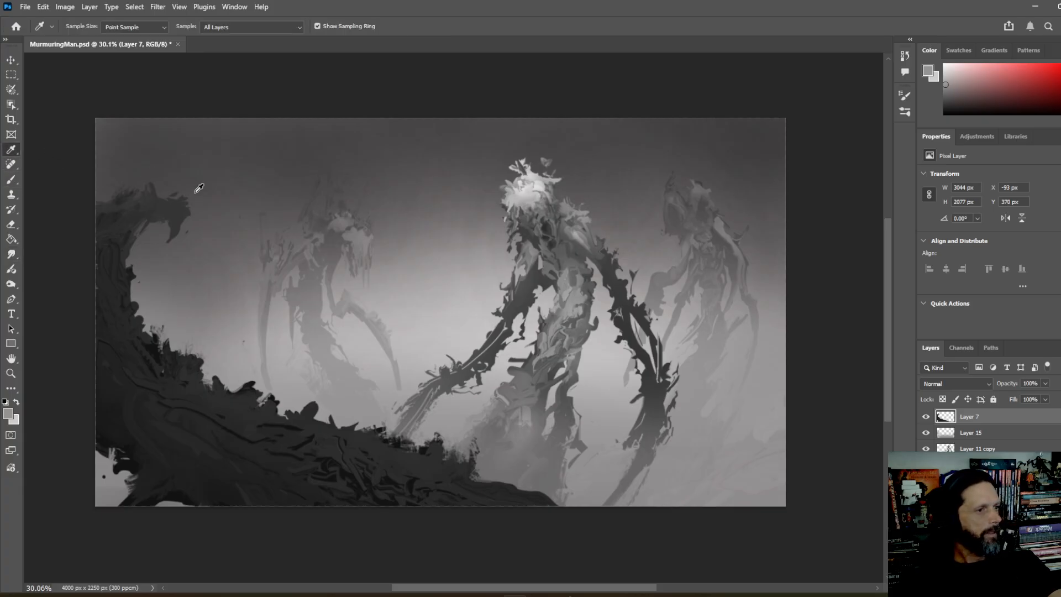
left_click(571, 253)
left_click(11, 182)
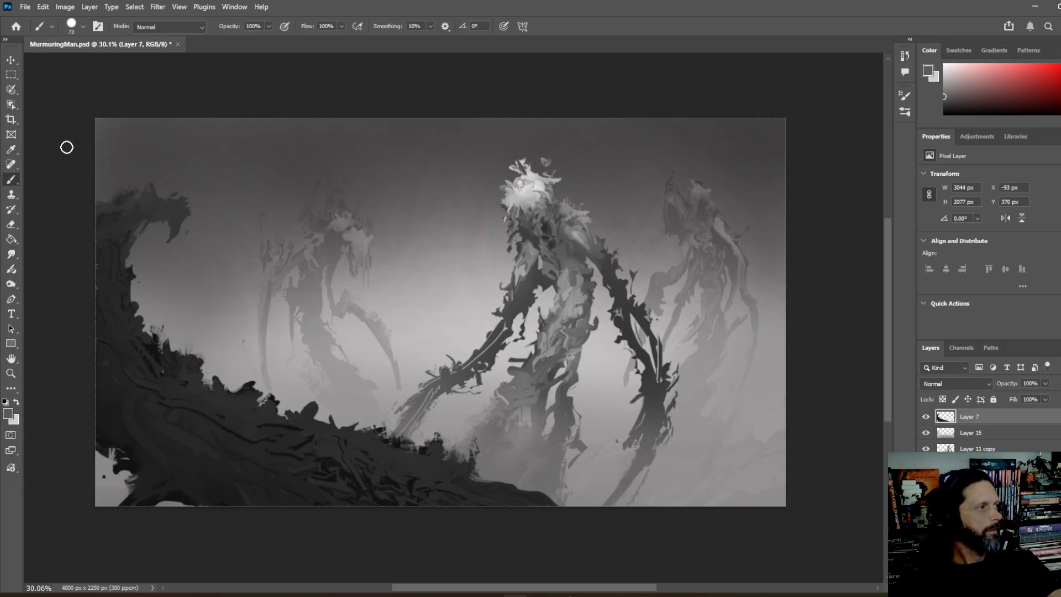
left_click(81, 27)
left_click(78, 61)
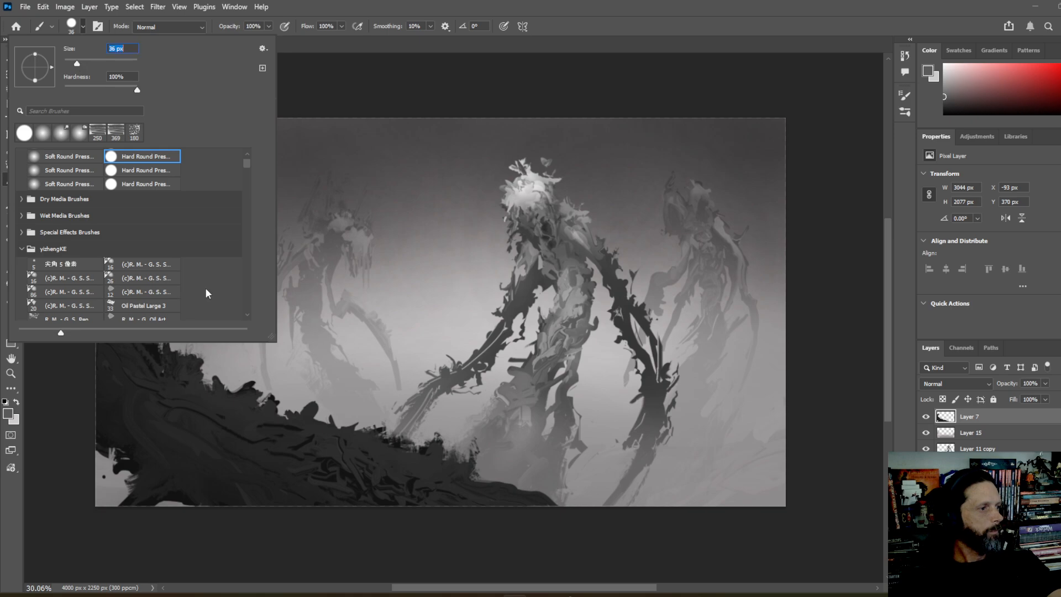
key("Return")
key("ctrl+shift+alt+n")
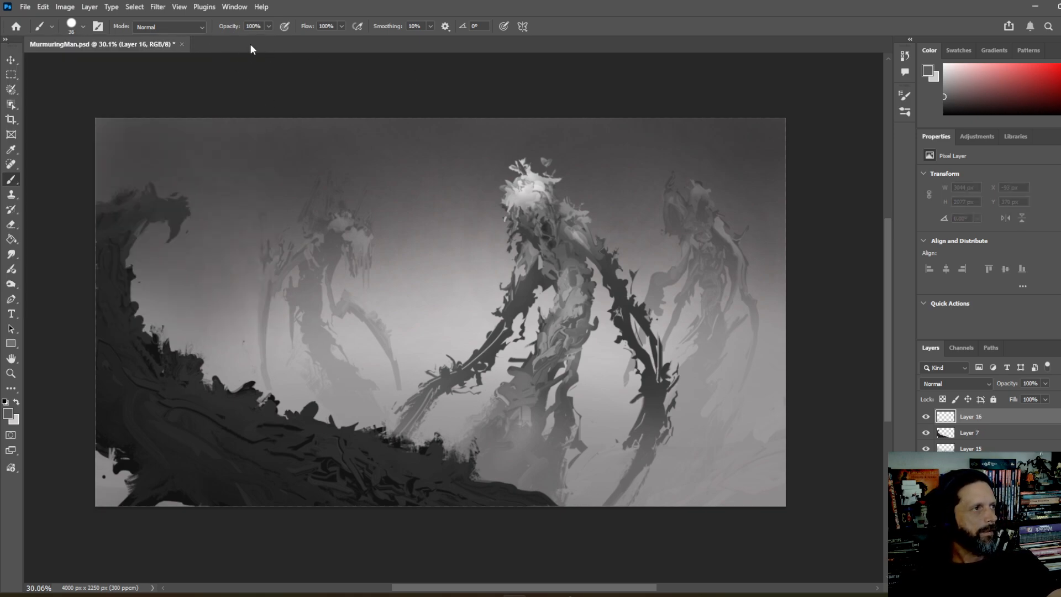
- Paint lighter grey patches at 41% brush opacity along the upper surface of the foreground ridge on the new layer
left_click(268, 26)
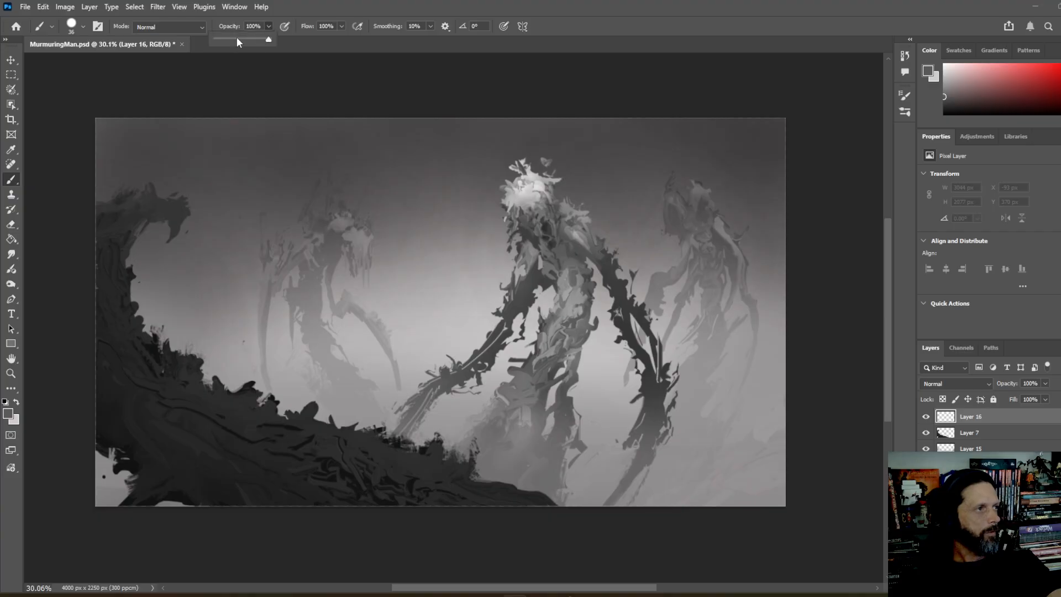
mouse_move(368, 446)
left_mouse_down()
mouse_move(388, 455)
mouse_move(370, 450)
mouse_move(388, 468)
mouse_move(436, 451)
mouse_move(433, 476)
mouse_move(417, 474)
mouse_move(422, 489)
mouse_move(446, 467)
mouse_move(462, 487)
mouse_move(459, 467)
mouse_move(502, 498)
left_mouse_up()
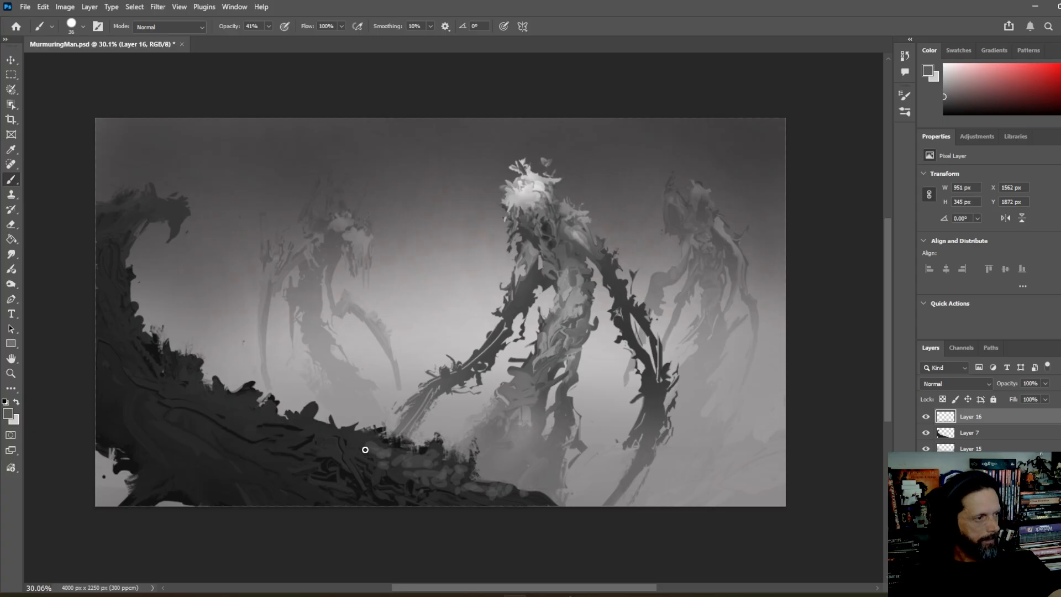
left_click_drag(365, 449, 340, 440)
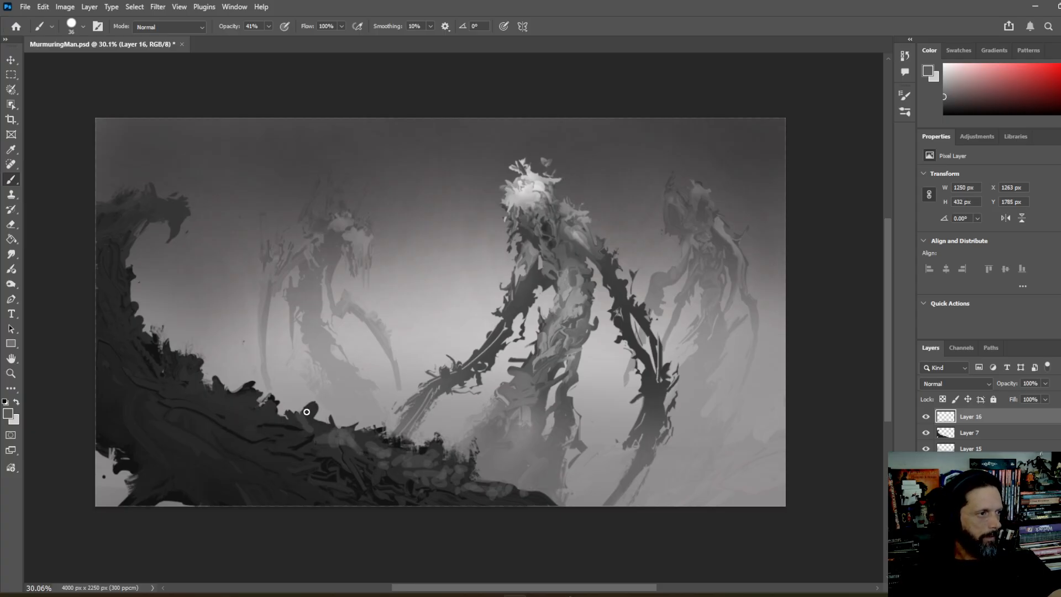
left_click_drag(307, 426, 285, 425)
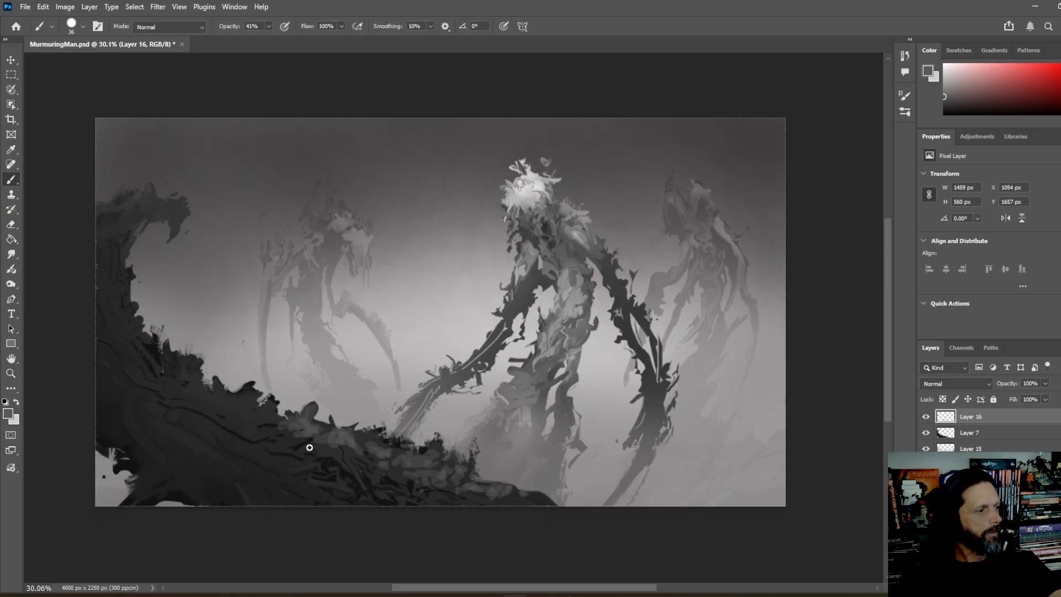
mouse_move(310, 447)
left_mouse_down()
mouse_move(334, 461)
mouse_move(314, 454)
mouse_move(326, 465)
mouse_move(337, 449)
mouse_move(357, 452)
mouse_move(357, 440)
mouse_move(385, 463)
mouse_move(377, 479)
mouse_move(285, 446)
mouse_move(284, 427)
mouse_move(252, 432)
mouse_move(253, 417)
mouse_move(272, 411)
mouse_move(250, 423)
mouse_move(234, 410)
mouse_move(235, 396)
mouse_move(252, 391)
mouse_move(215, 404)
left_mouse_up()
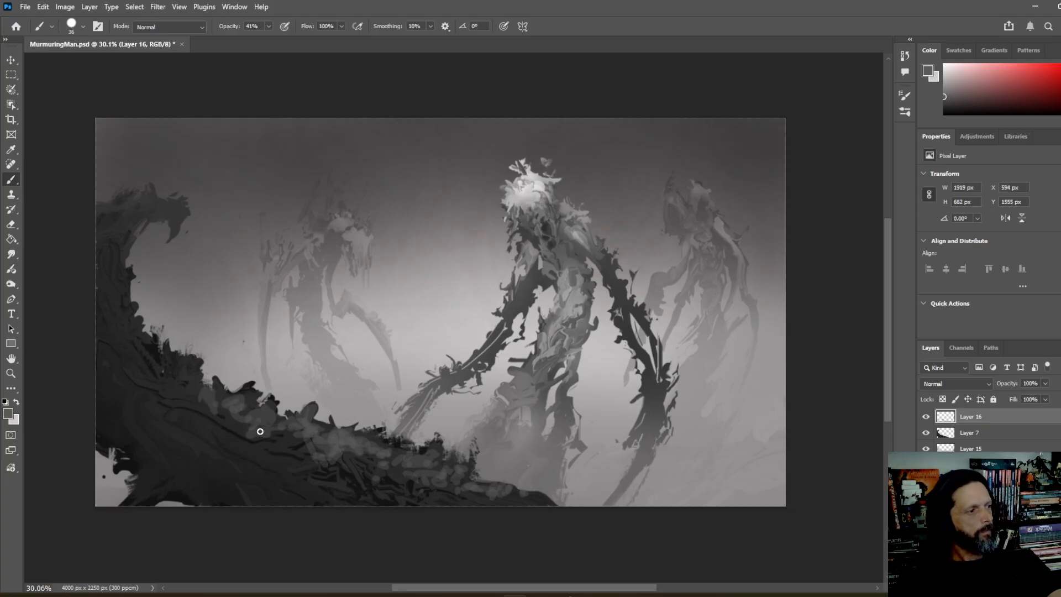
mouse_move(261, 431)
left_mouse_down()
mouse_move(239, 443)
mouse_move(233, 420)
left_mouse_up()
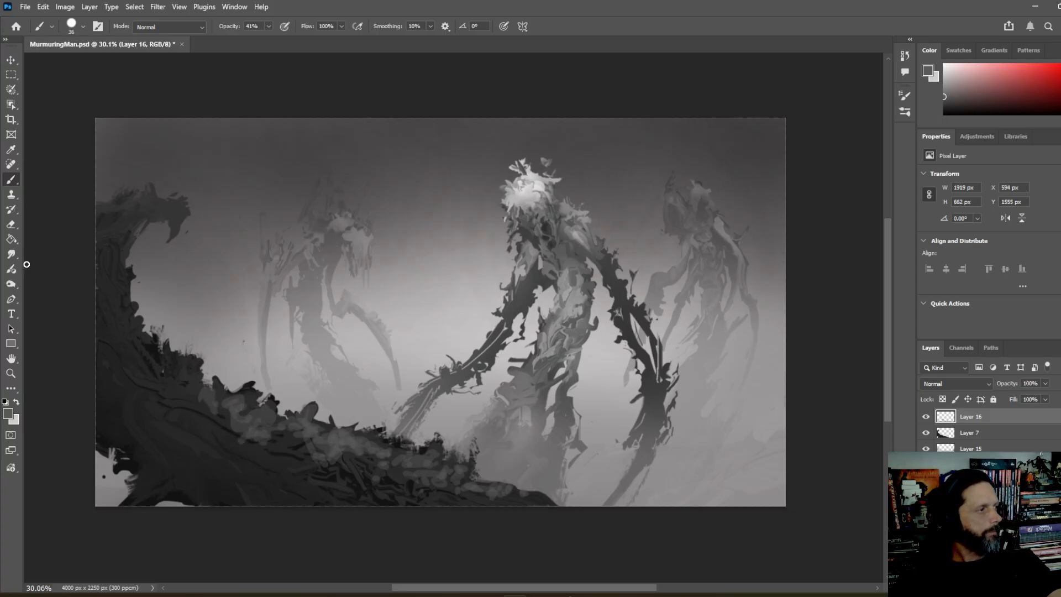
- Smudge the light grey patches into leafy, twisted shapes along the ridge's slope, from its lower right end up to the left trunk
left_click(11, 253)
left_click_drag(253, 424, 254, 436)
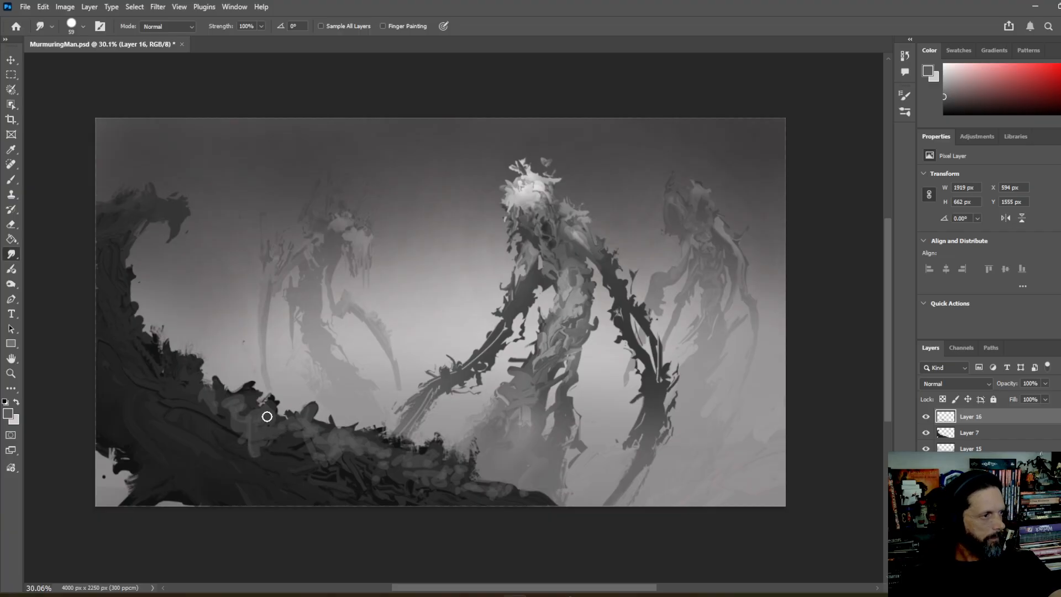
mouse_move(256, 413)
left_mouse_down()
mouse_move(239, 428)
mouse_move(213, 425)
mouse_move(245, 453)
mouse_move(226, 444)
mouse_move(242, 432)
mouse_move(266, 453)
mouse_move(248, 431)
mouse_move(276, 440)
mouse_move(274, 423)
mouse_move(267, 440)
mouse_move(419, 366)
mouse_move(437, 321)
mouse_move(243, 383)
mouse_move(283, 445)
mouse_move(315, 441)
mouse_move(307, 446)
mouse_move(326, 454)
mouse_move(326, 438)
mouse_move(312, 431)
mouse_move(306, 451)
mouse_move(328, 453)
mouse_move(313, 469)
mouse_move(345, 454)
mouse_move(353, 469)
mouse_move(361, 463)
mouse_move(349, 468)
mouse_move(386, 468)
mouse_move(367, 455)
mouse_move(385, 469)
mouse_move(352, 460)
mouse_move(357, 453)
mouse_move(329, 473)
mouse_move(345, 457)
mouse_move(322, 429)
mouse_move(366, 446)
left_mouse_up()
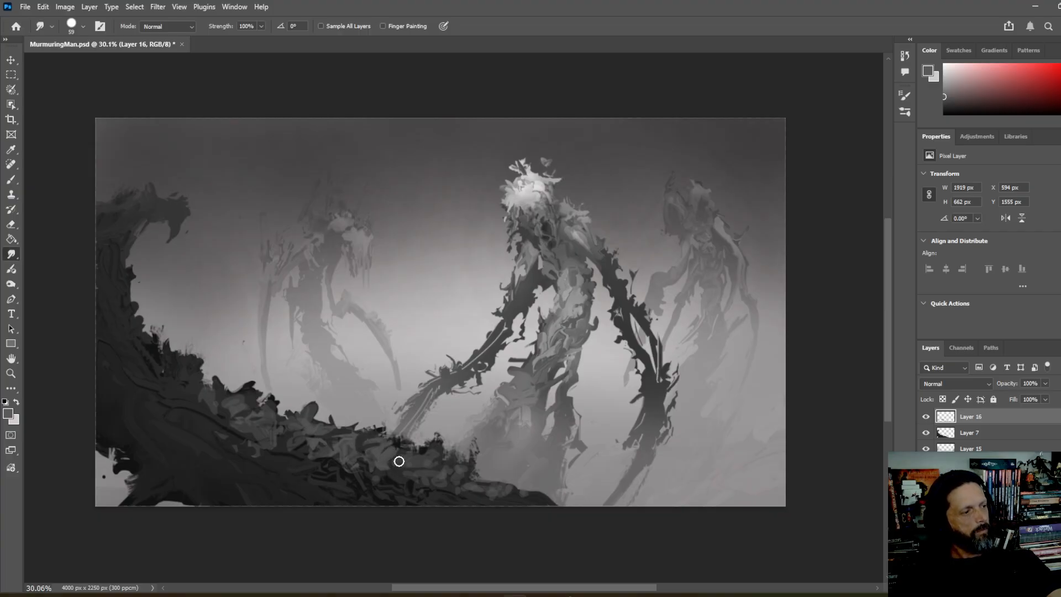
mouse_move(388, 467)
left_mouse_down()
mouse_move(381, 476)
mouse_move(444, 476)
mouse_move(457, 483)
mouse_move(442, 486)
mouse_move(531, 507)
left_mouse_up()
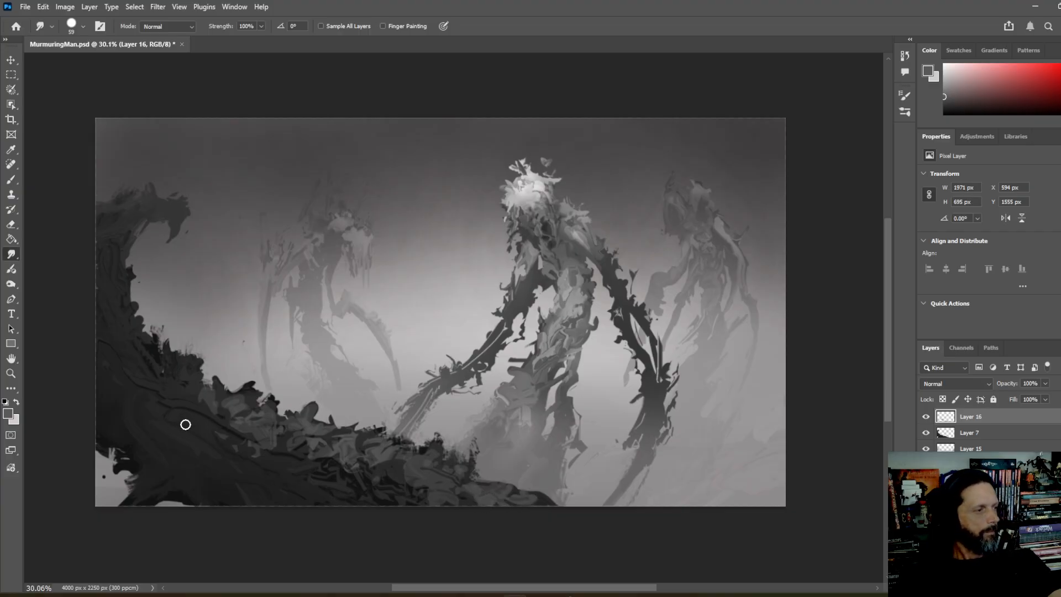
mouse_move(200, 398)
left_mouse_down()
mouse_move(178, 386)
mouse_move(192, 381)
mouse_move(188, 367)
mouse_move(187, 389)
mouse_move(174, 370)
mouse_move(179, 388)
mouse_move(145, 384)
mouse_move(169, 367)
mouse_move(157, 369)
mouse_move(182, 393)
mouse_move(152, 440)
mouse_move(119, 351)
mouse_move(180, 384)
mouse_move(164, 382)
mouse_move(162, 361)
mouse_move(144, 353)
mouse_move(144, 368)
mouse_move(130, 342)
left_mouse_up()
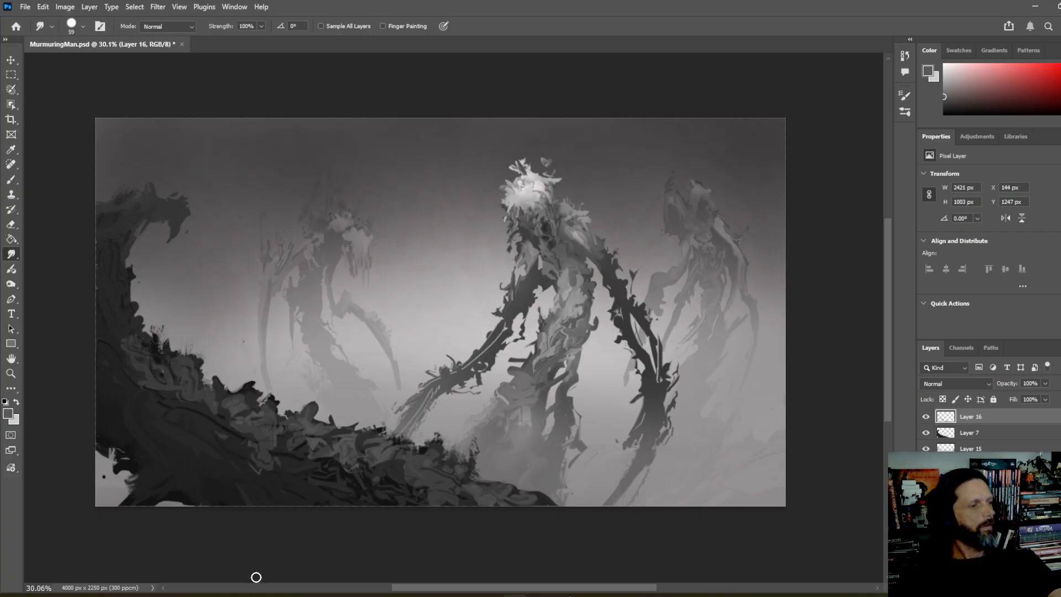
- Burn the ridge's smudged patches with a 53 px hard round brush at 51% exposure, and touch up their lower edge with the Brush
left_click(11, 284)
left_click(78, 28)
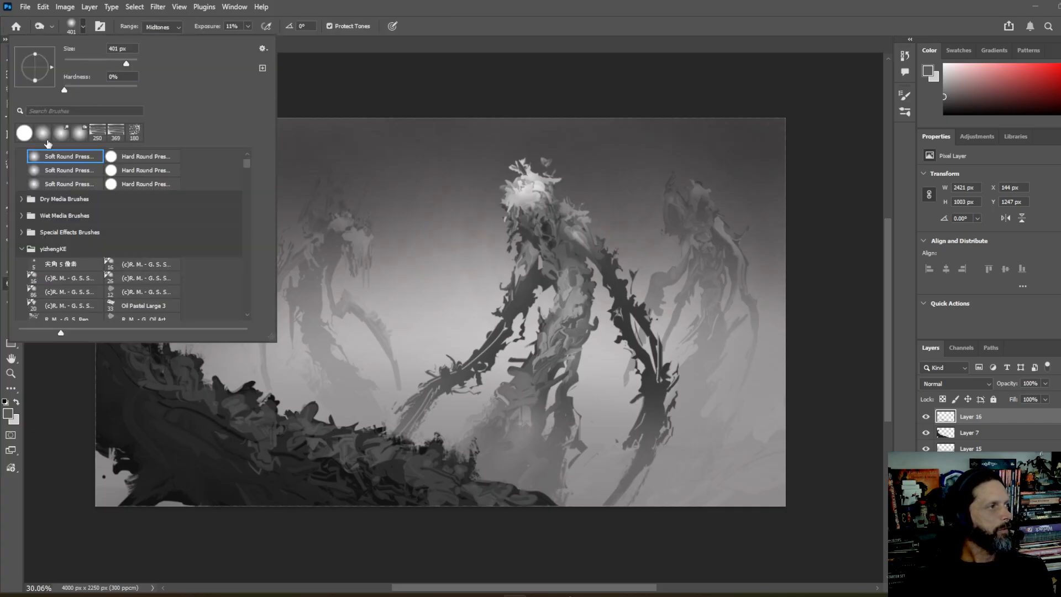
left_click(24, 134)
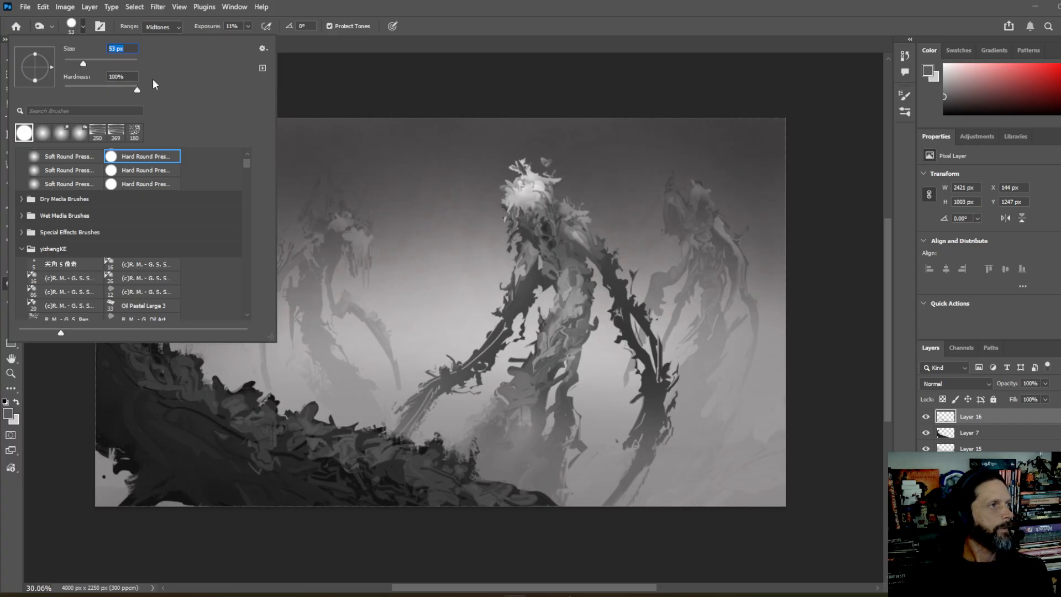
left_click(248, 26)
left_click(269, 39)
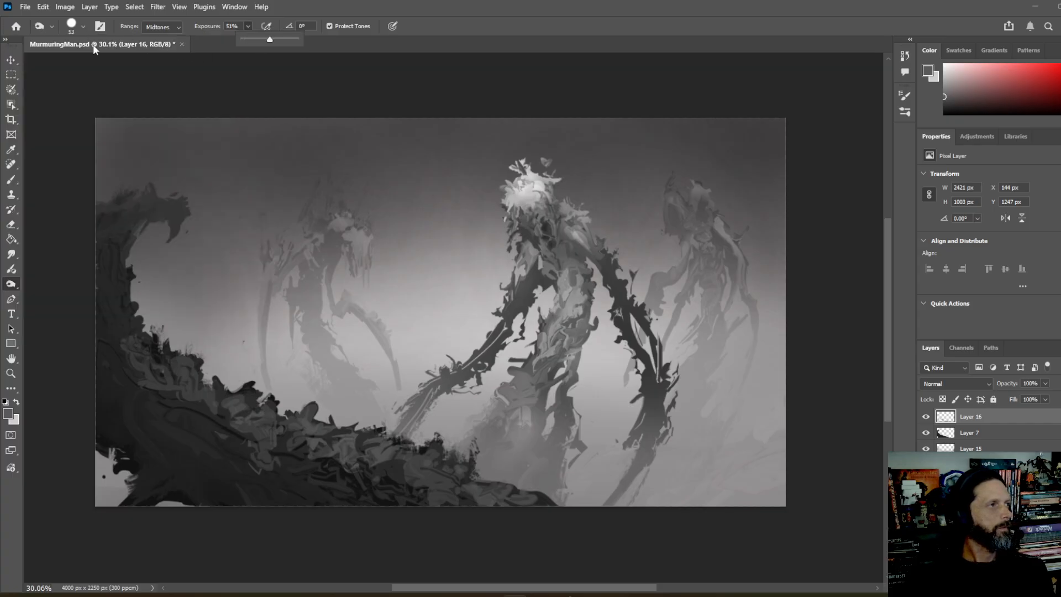
left_click(297, 422)
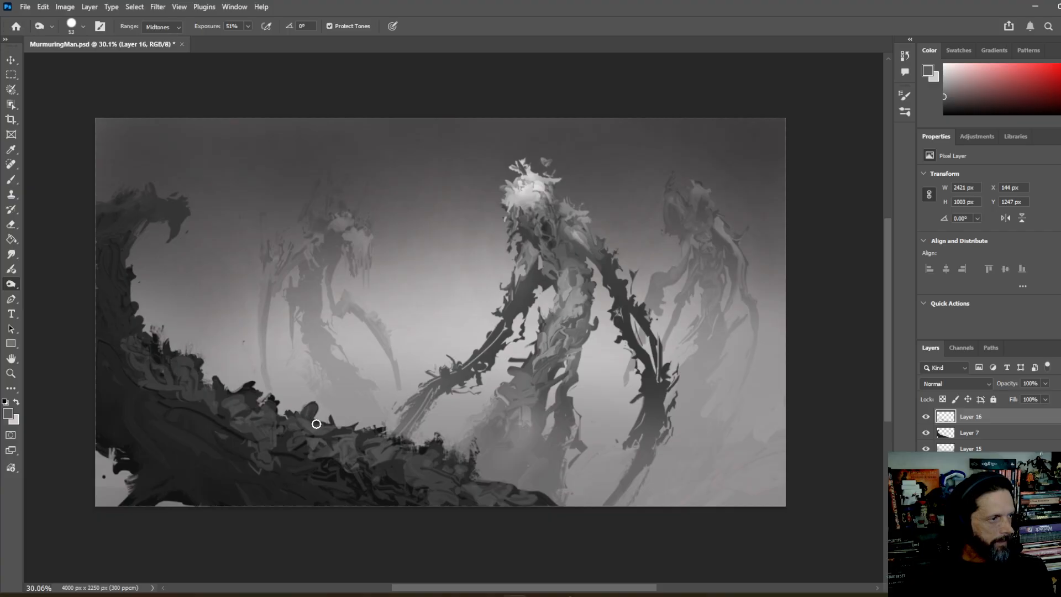
mouse_move(336, 441)
left_mouse_down()
mouse_move(357, 436)
mouse_move(389, 455)
left_mouse_up()
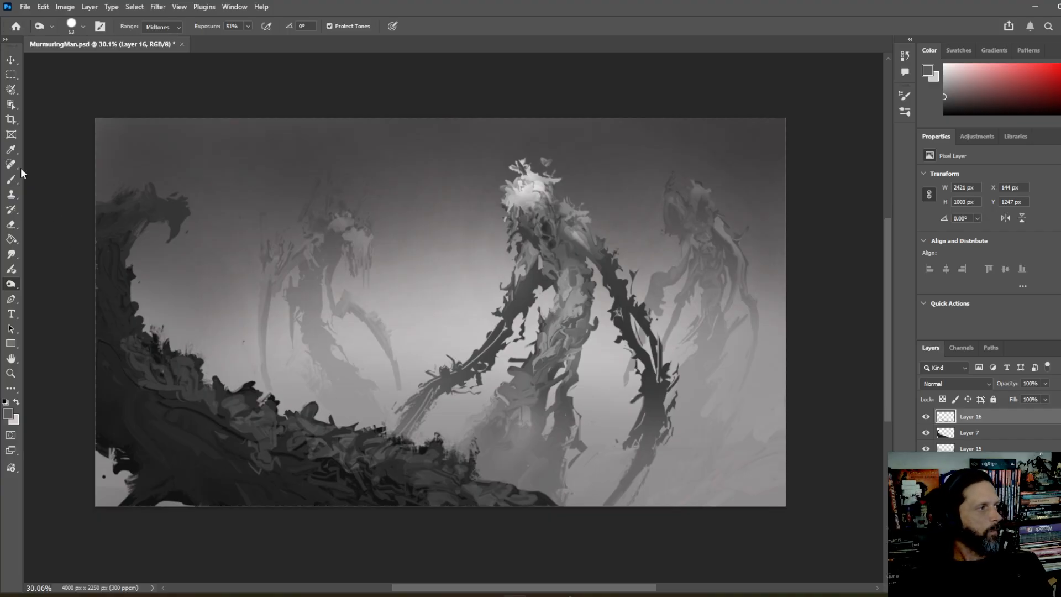
left_click(9, 181)
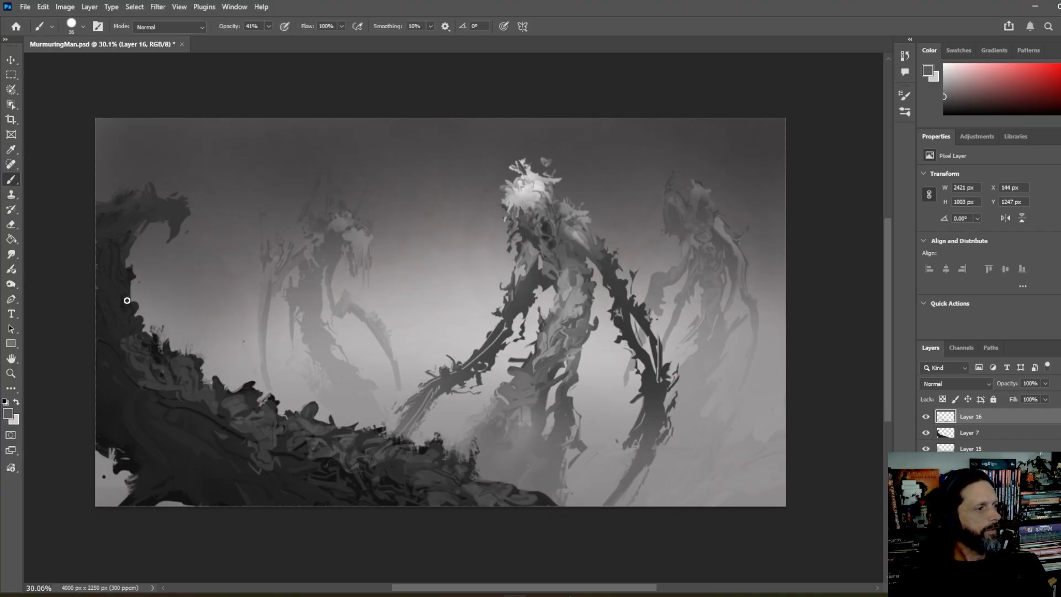
left_click_drag(258, 469, 272, 470)
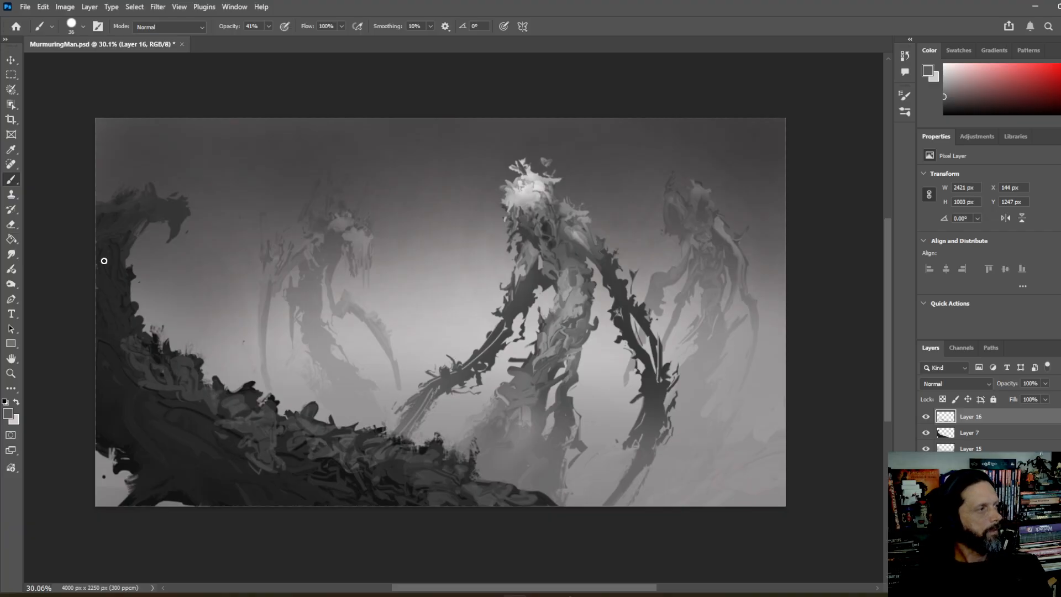
- Sample a darker grey and paint loose leaf-like clumps above and along the ridge's slope at 100% brush opacity
left_click(8, 152)
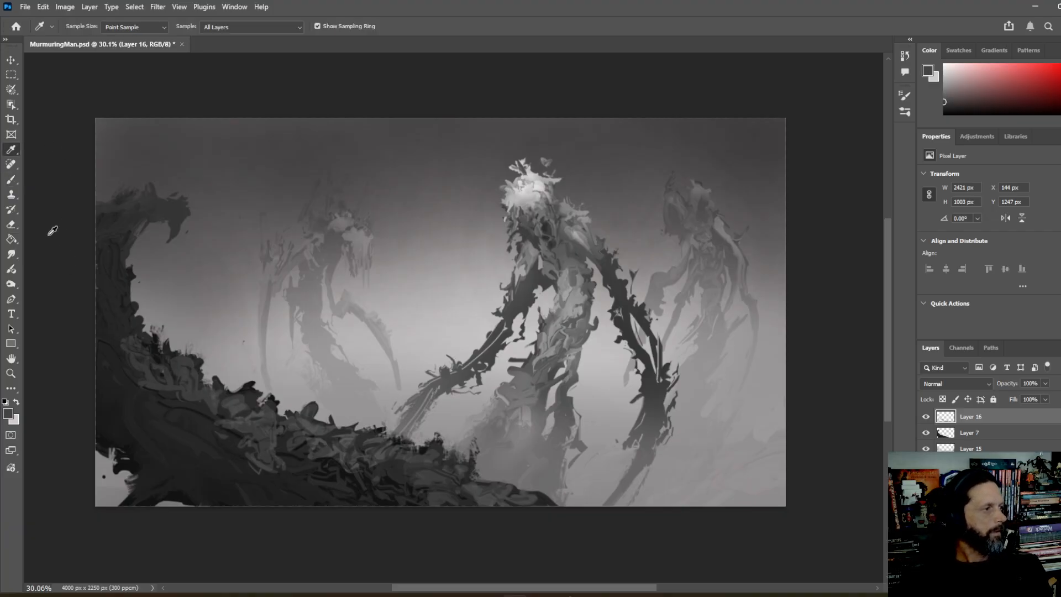
left_click(11, 180)
left_click(267, 27)
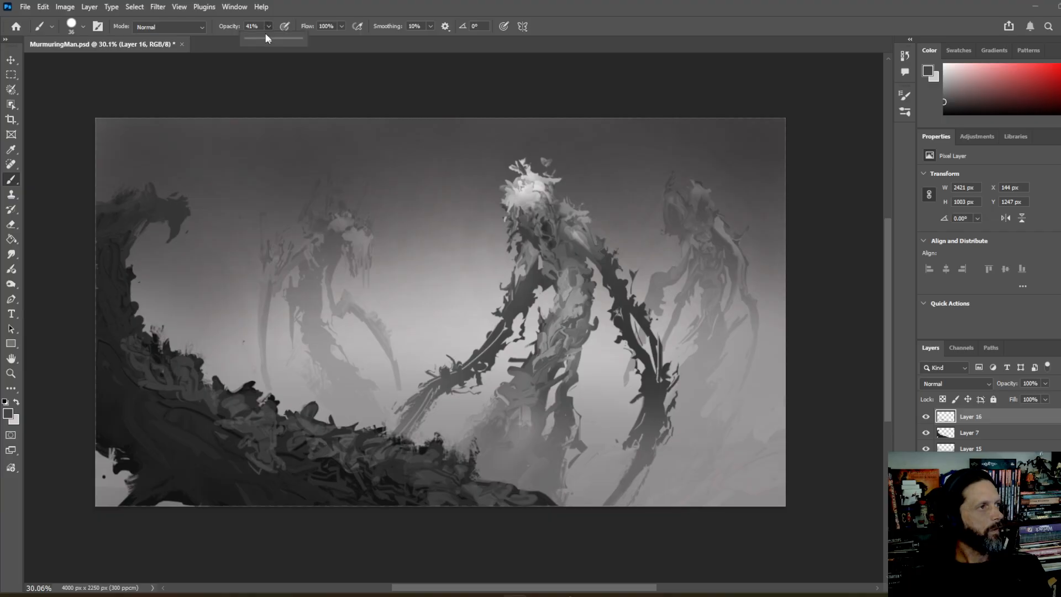
left_click_drag(235, 368, 245, 366)
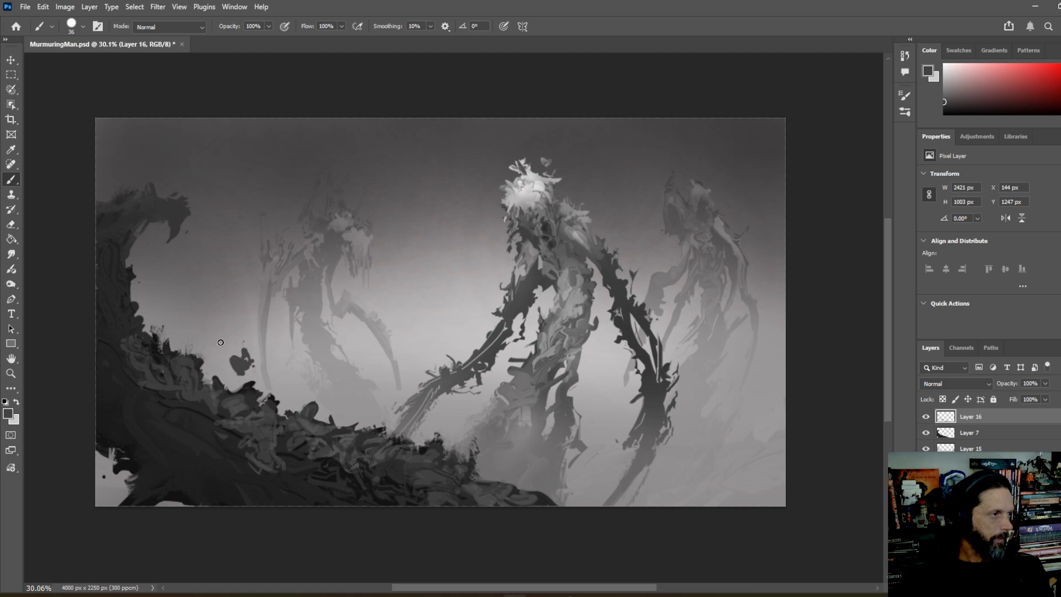
mouse_move(222, 361)
left_mouse_down()
mouse_move(229, 368)
mouse_move(222, 347)
mouse_move(263, 359)
mouse_move(224, 370)
left_mouse_up()
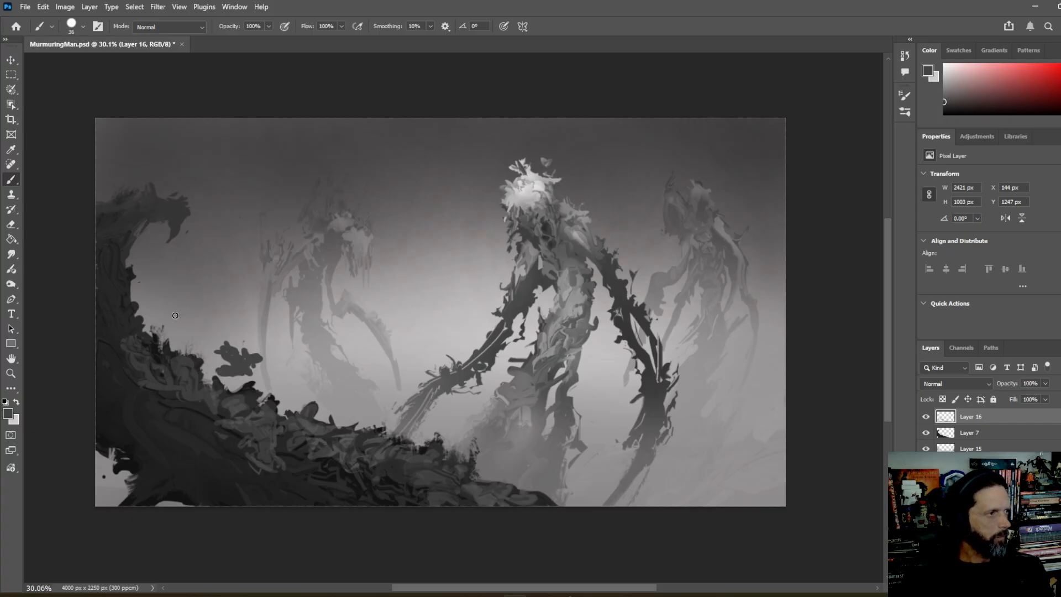
mouse_move(193, 311)
left_mouse_down()
mouse_move(190, 288)
mouse_move(201, 311)
mouse_move(213, 296)
mouse_move(192, 315)
left_mouse_up()
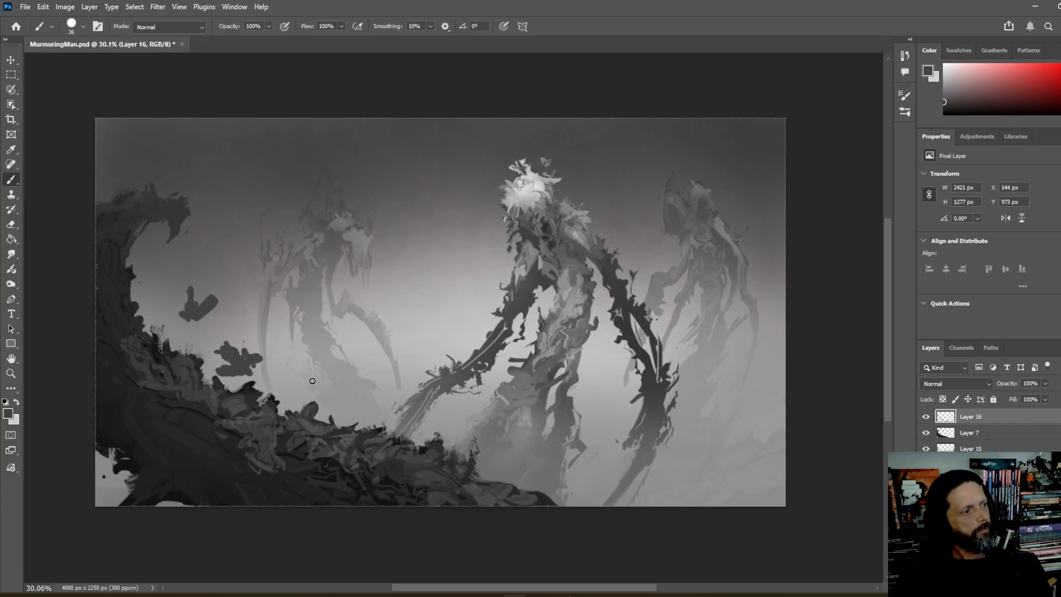
left_click_drag(324, 367, 340, 352)
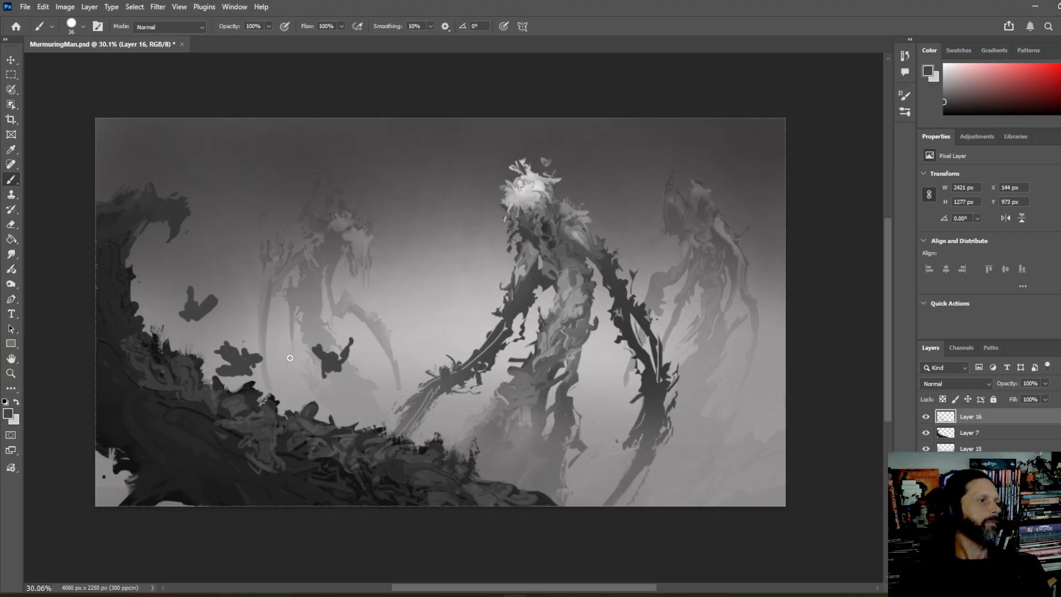
left_click_drag(339, 411, 356, 418)
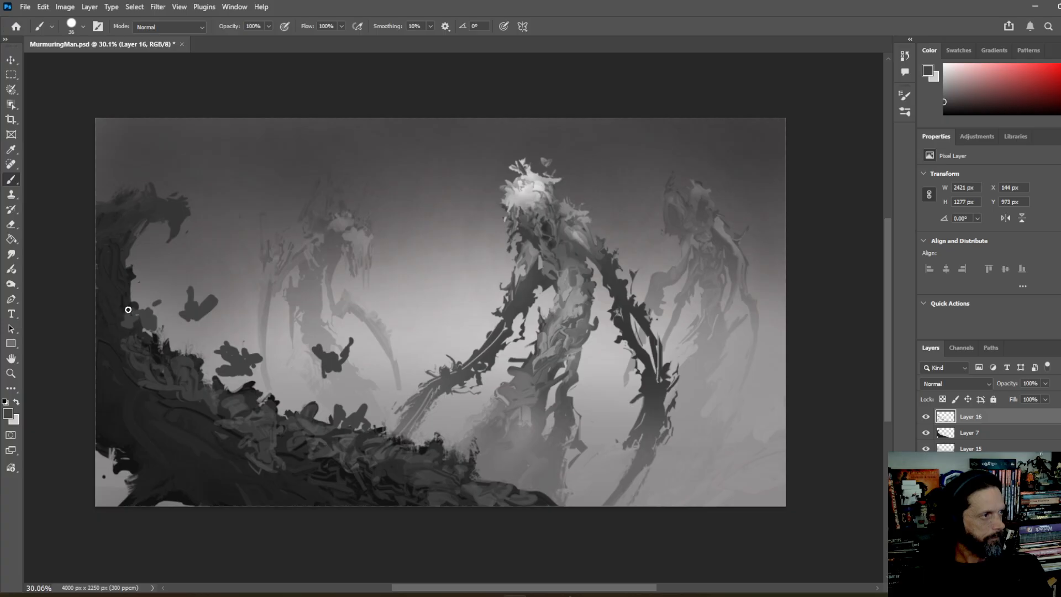
- Smudge the three loose clumps above the ridge into flying bird shapes with spread wings at 100% strength
left_click(11, 253)
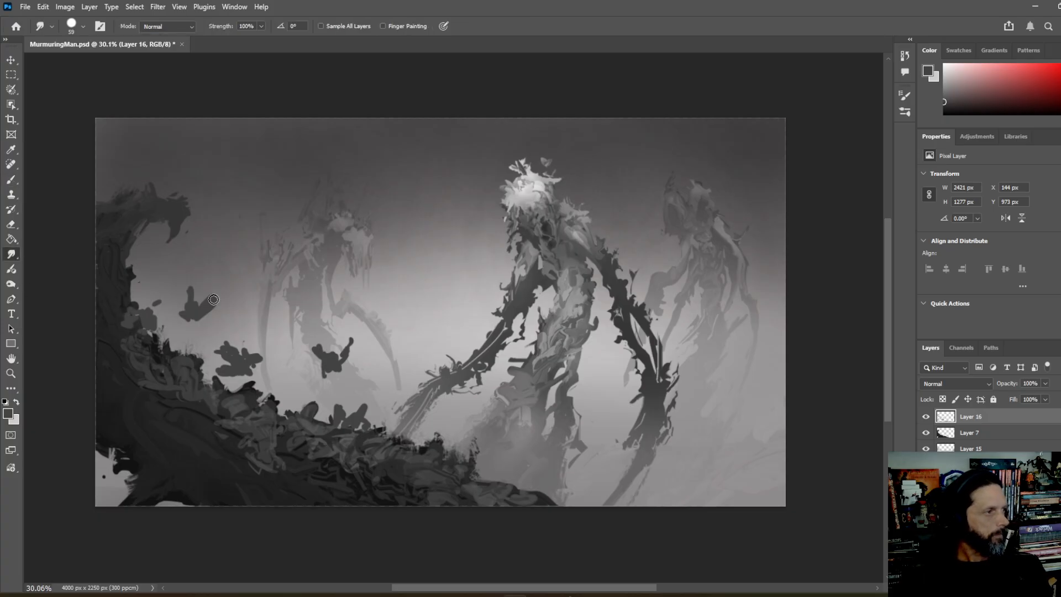
mouse_move(214, 299)
left_mouse_down()
mouse_move(188, 295)
mouse_move(188, 305)
mouse_move(191, 290)
mouse_move(228, 302)
mouse_move(193, 326)
mouse_move(193, 317)
mouse_move(189, 331)
mouse_move(185, 318)
mouse_move(184, 351)
left_mouse_up()
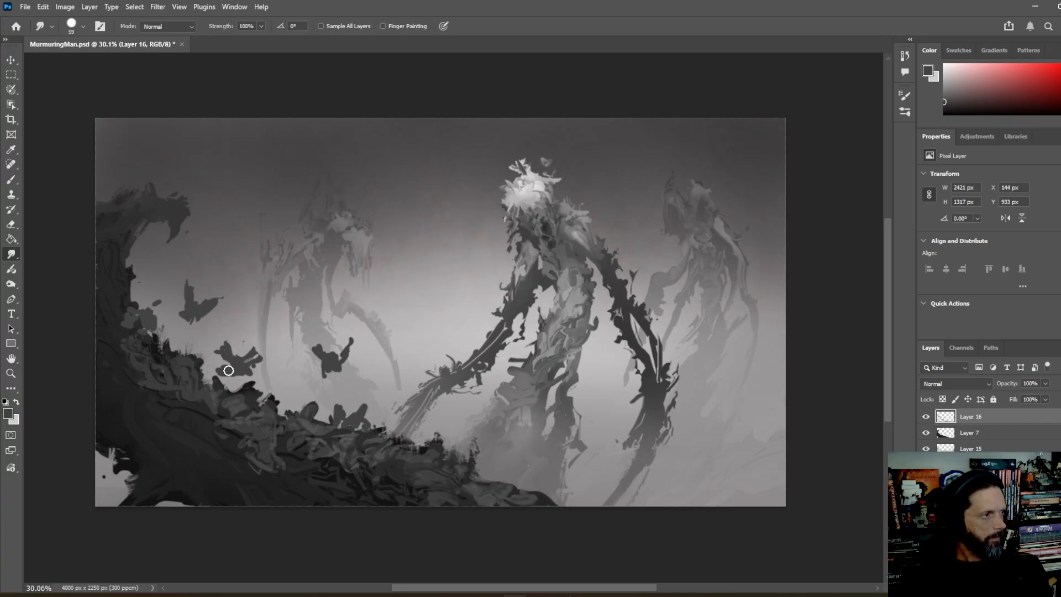
mouse_move(228, 370)
left_mouse_down()
mouse_move(259, 373)
mouse_move(267, 357)
mouse_move(257, 349)
mouse_move(274, 364)
mouse_move(247, 371)
mouse_move(265, 352)
mouse_move(237, 360)
mouse_move(256, 362)
mouse_move(251, 350)
mouse_move(234, 370)
mouse_move(227, 338)
mouse_move(249, 359)
mouse_move(250, 370)
left_mouse_up()
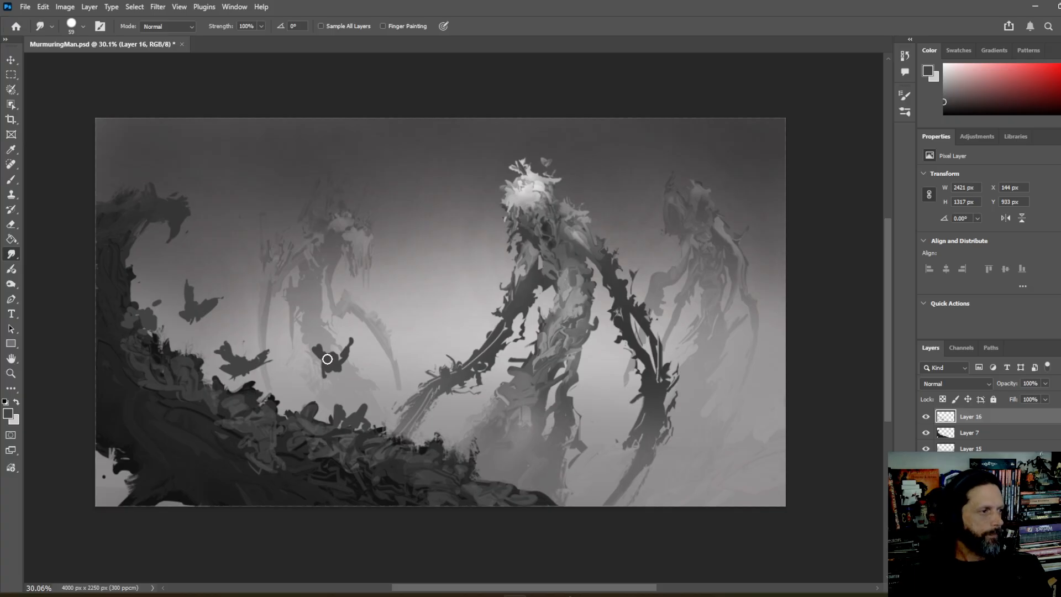
mouse_move(327, 359)
left_mouse_down()
mouse_move(310, 339)
mouse_move(354, 337)
mouse_move(355, 328)
left_mouse_up()
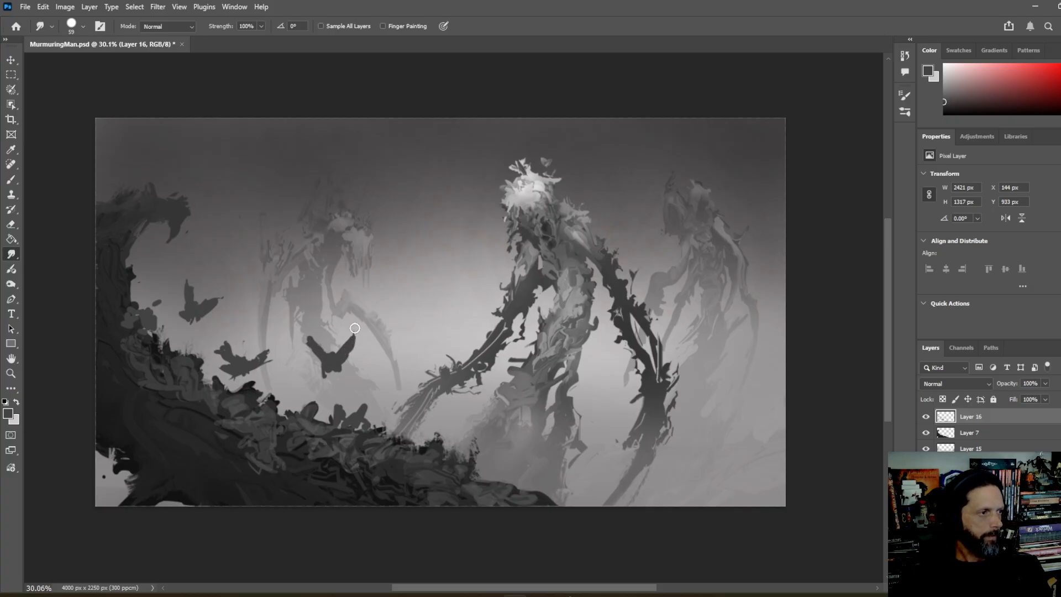
mouse_move(333, 367)
left_mouse_down()
mouse_move(319, 386)
mouse_move(307, 351)
mouse_move(314, 337)
mouse_move(324, 363)
mouse_move(301, 354)
left_mouse_up()
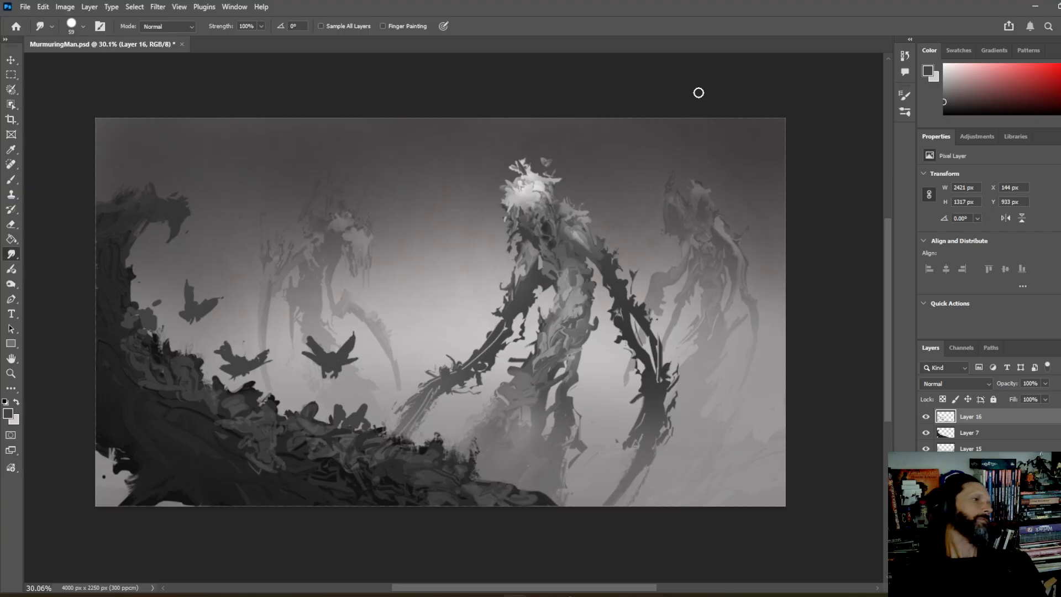
- Dodge highlights onto the wings and bodies of the three birds with a 31 px hard round brush, Midtones range, 50% exposure
left_click(11, 284)
left_click(48, 284)
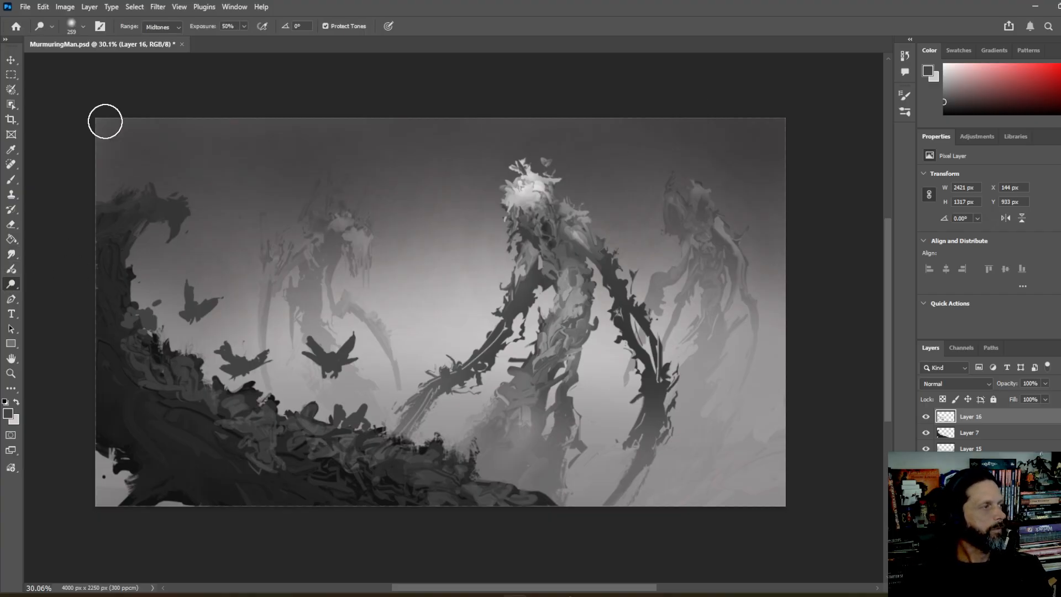
left_click(83, 27)
left_click(27, 137)
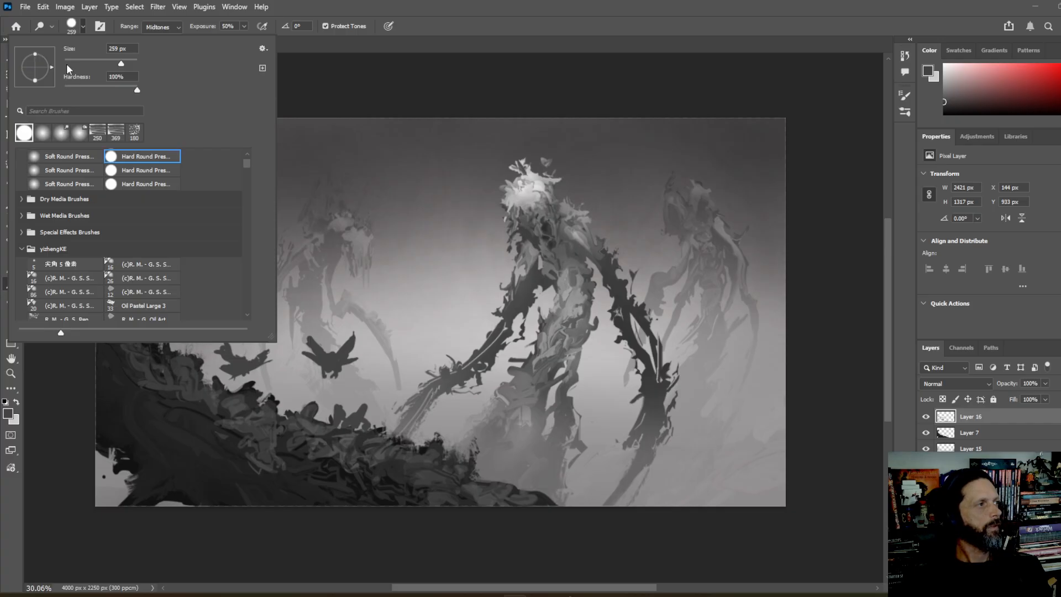
left_click(334, 356)
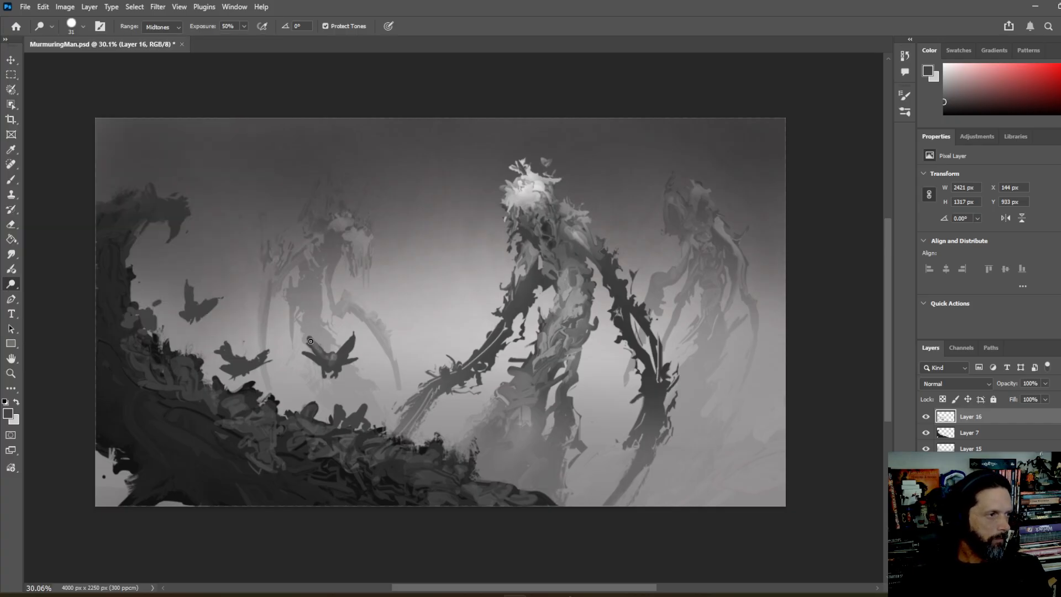
mouse_move(353, 340)
left_mouse_down()
mouse_move(357, 366)
mouse_move(358, 357)
mouse_move(336, 366)
mouse_move(307, 356)
mouse_move(332, 370)
left_mouse_up()
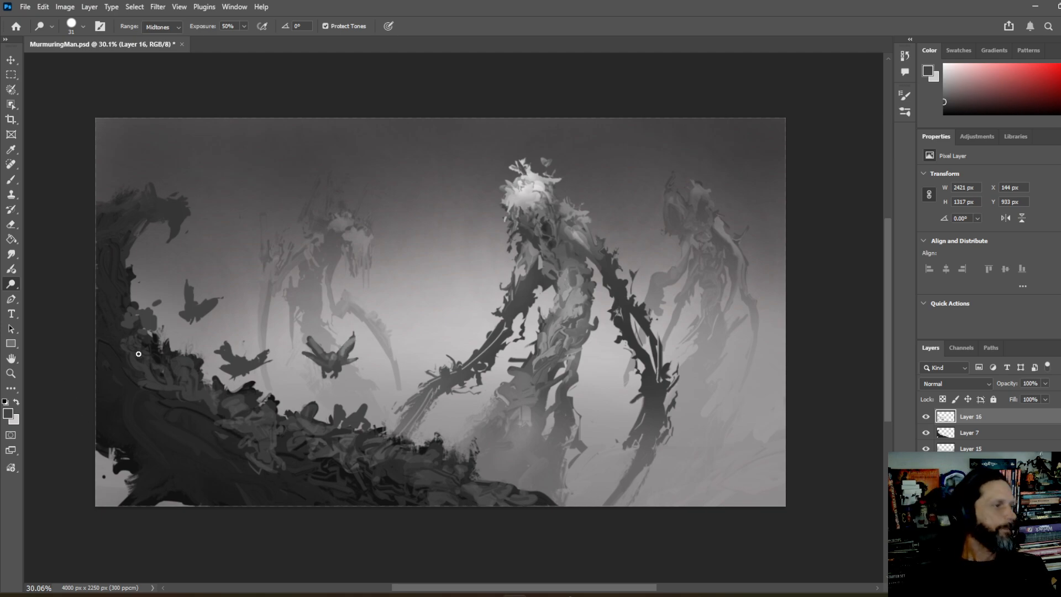
left_click_drag(223, 356, 245, 363)
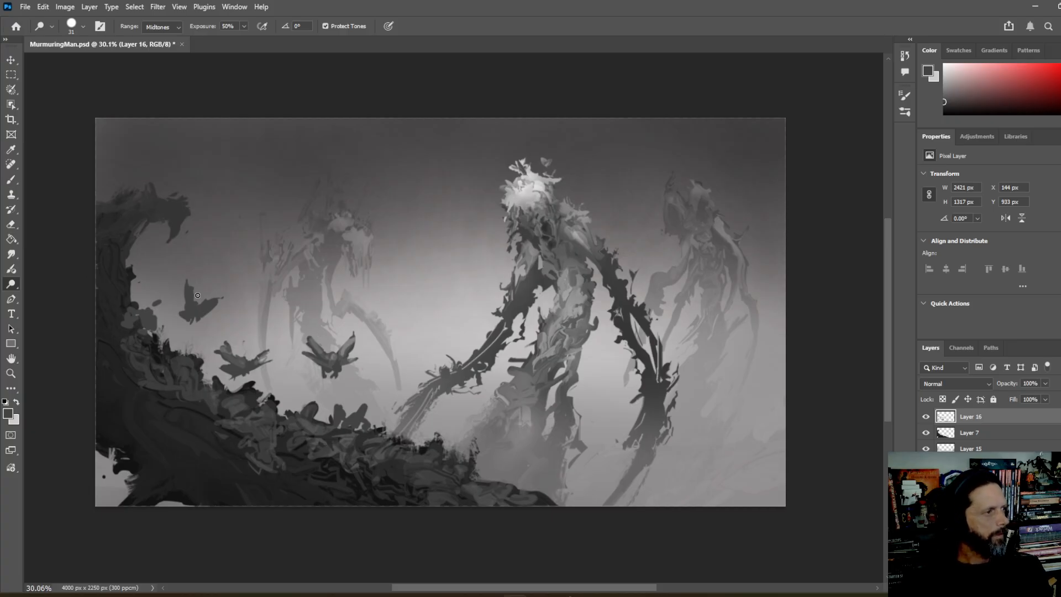
left_click_drag(187, 289, 189, 284)
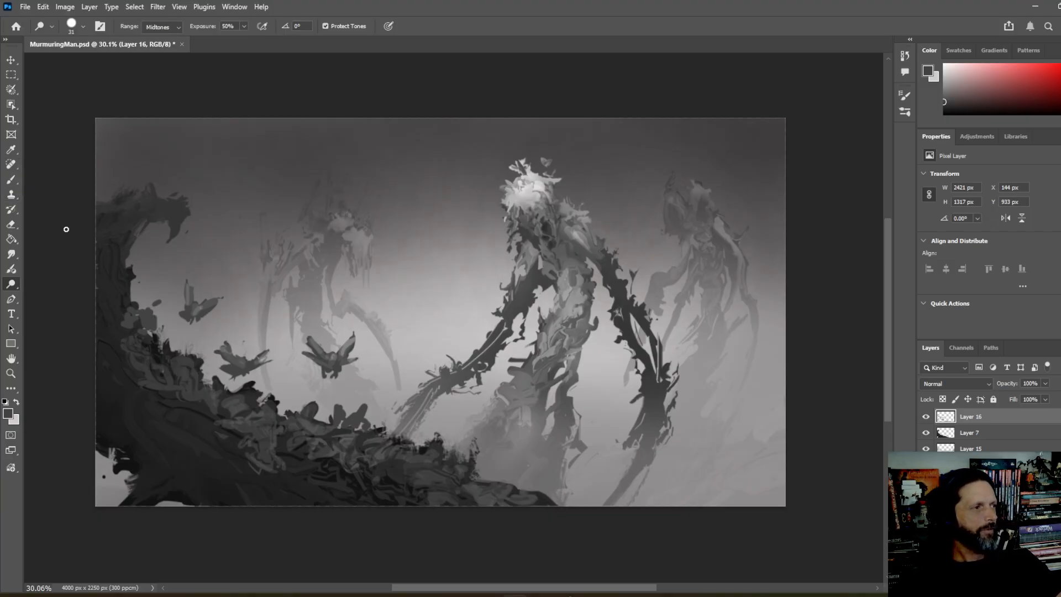
- Smudge the leaf clumps along the foreground ridge's upper edge into more ragged, pointed shapes at 100% strength
left_click(18, 252)
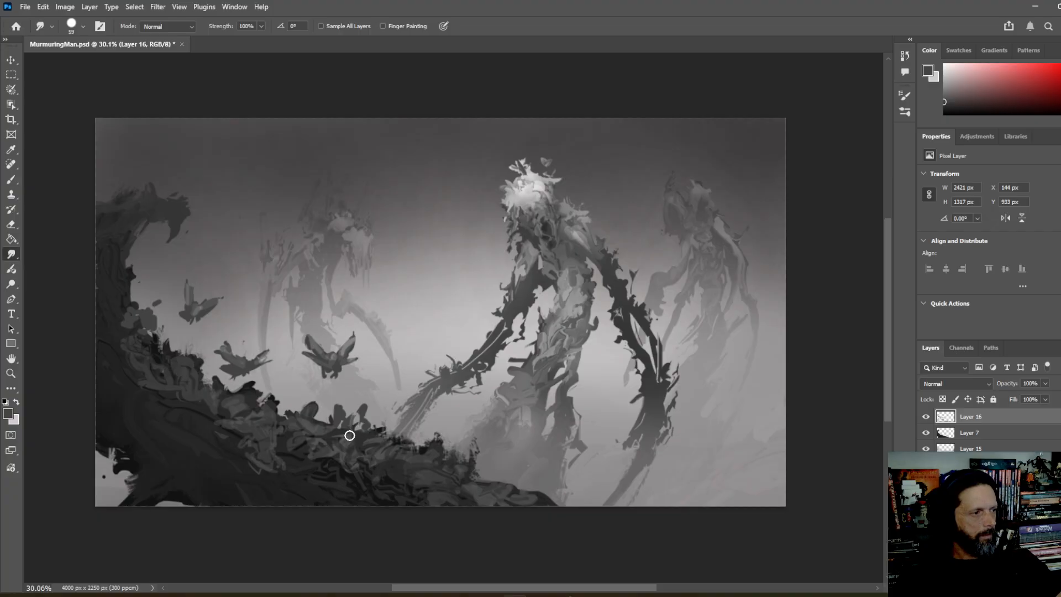
mouse_move(350, 435)
left_mouse_down()
mouse_move(370, 423)
mouse_move(369, 435)
mouse_move(378, 427)
mouse_move(402, 445)
left_mouse_up()
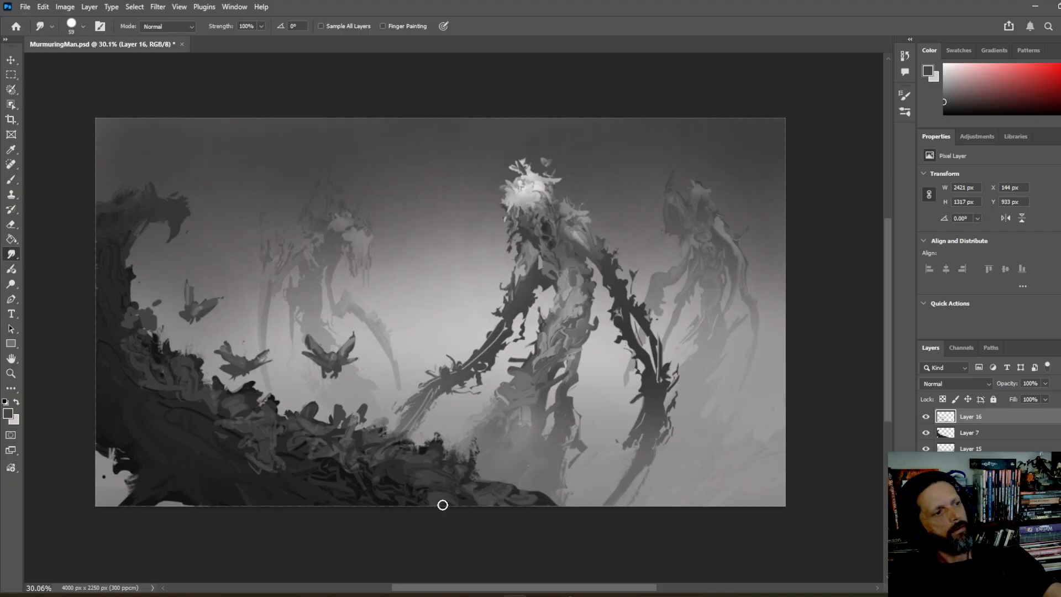
scroll(466, 307, "down", 3)
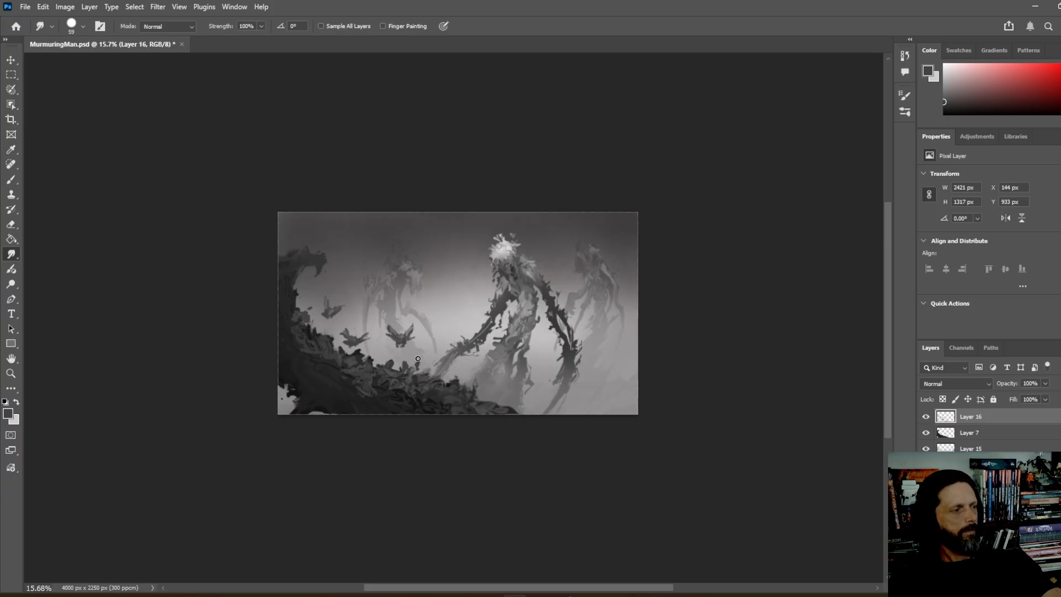
scroll(411, 361, "up", 1)
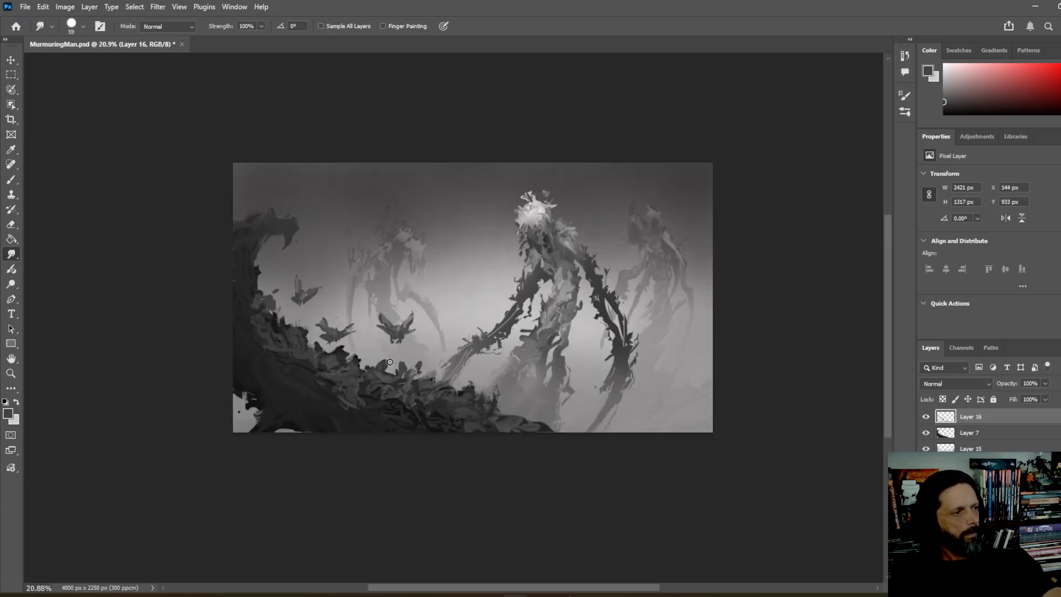
scroll(271, 378, "up", 1)
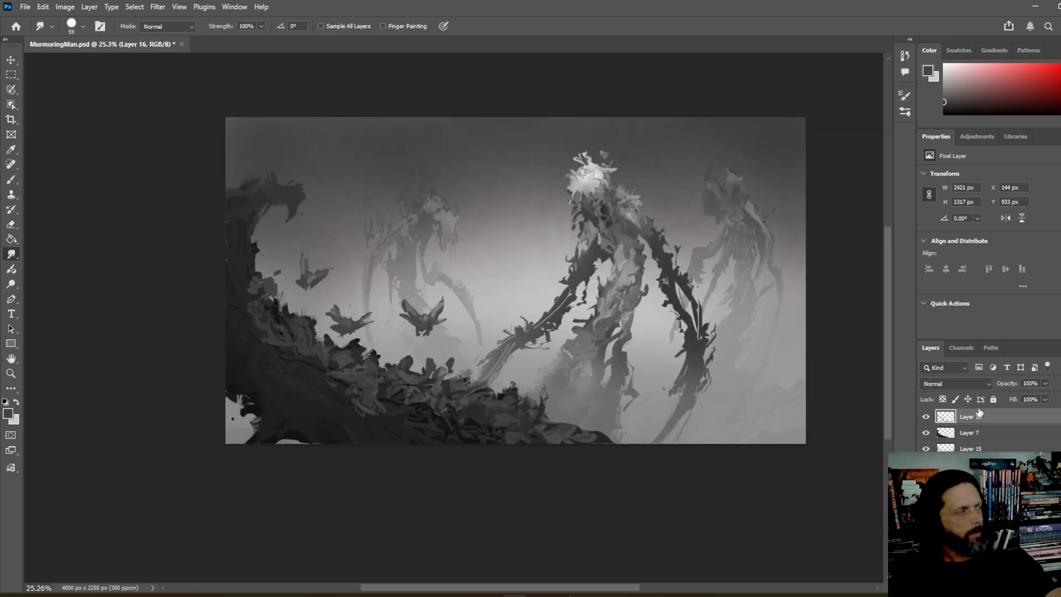
- Select the three birds above the ridge on Layer 16 with a closed Polygonal Lasso outline
left_click(11, 75)
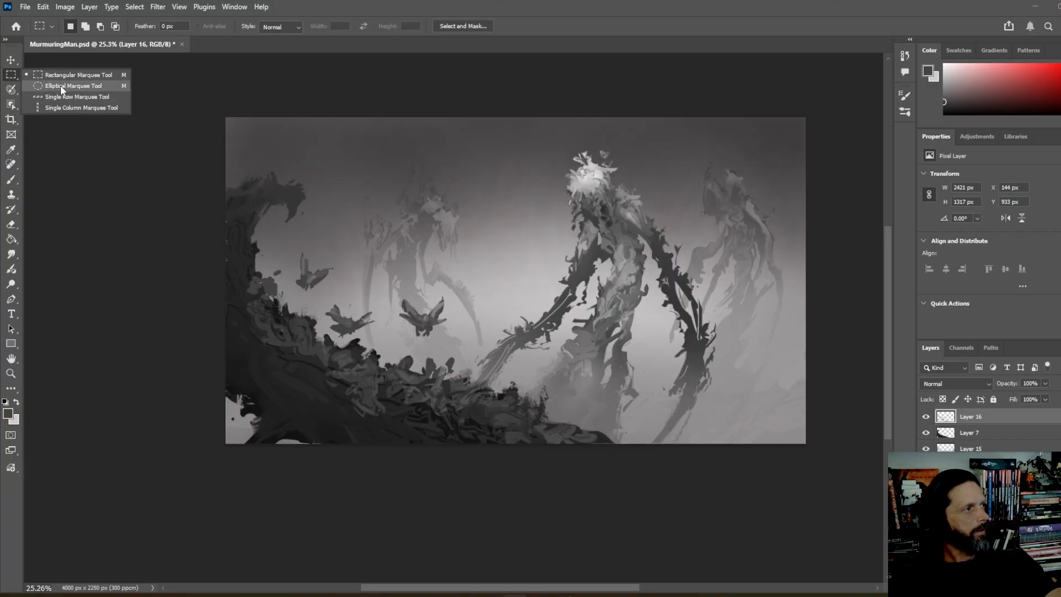
left_click(16, 92)
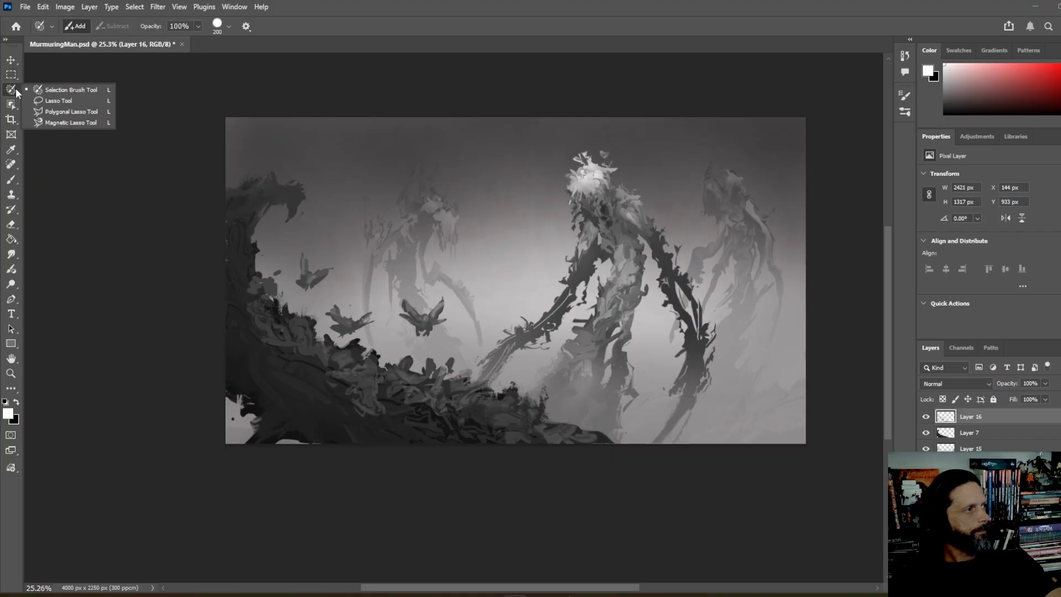
left_click(62, 111)
key("x")
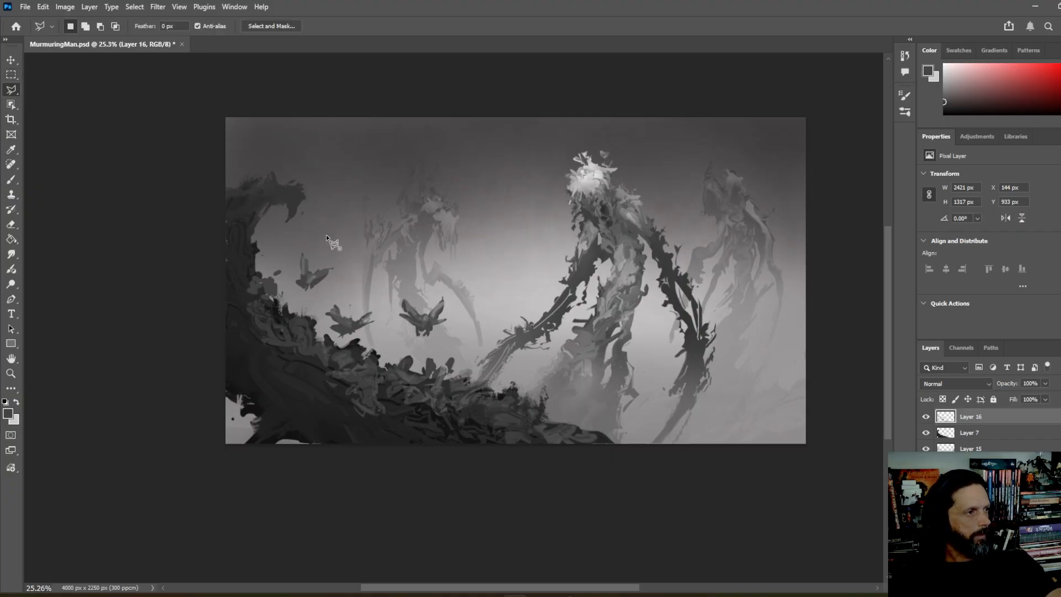
left_click(327, 235)
left_click(283, 249)
left_click(288, 292)
left_click(320, 313)
left_click(342, 342)
left_click(377, 333)
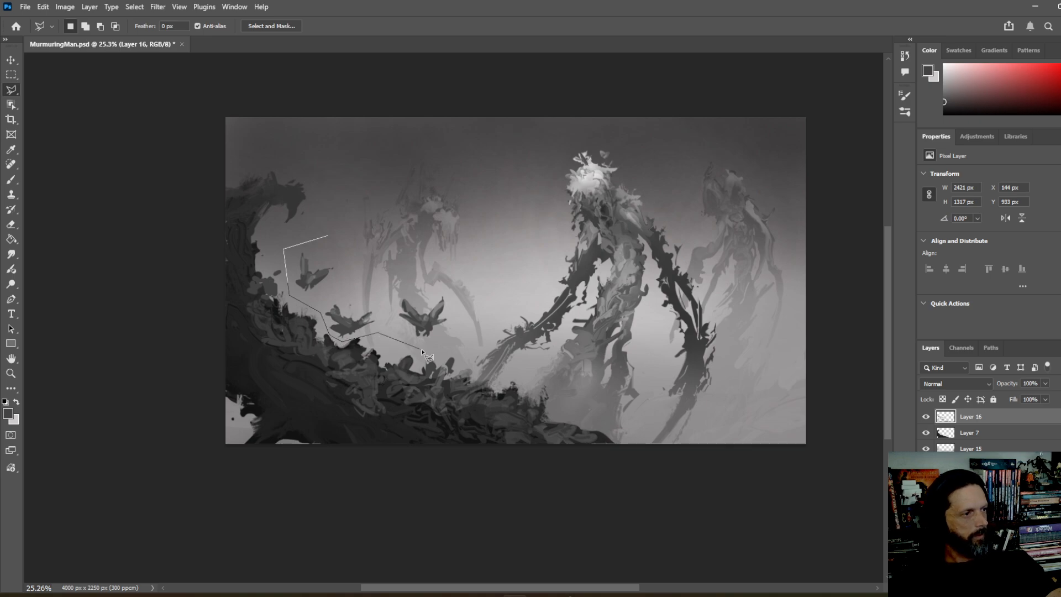
left_click(463, 334)
left_click(479, 273)
double_click(373, 248)
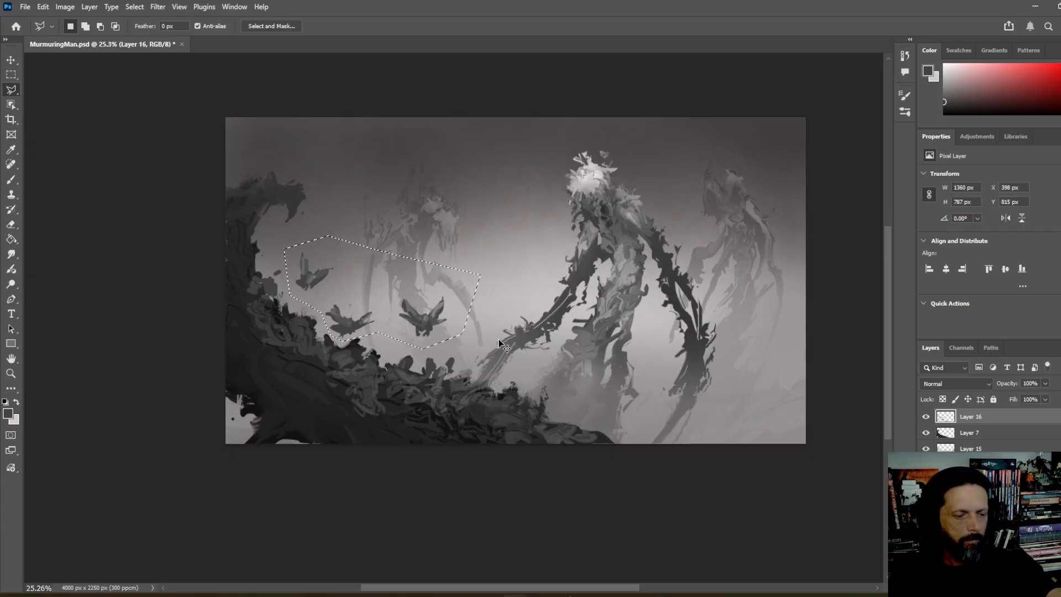
- Copy the selected birds to a new layer, place them around the central figure's right leg, rotate about -35° and scale to about 83%
key("ctrl+j")
left_click(11, 60)
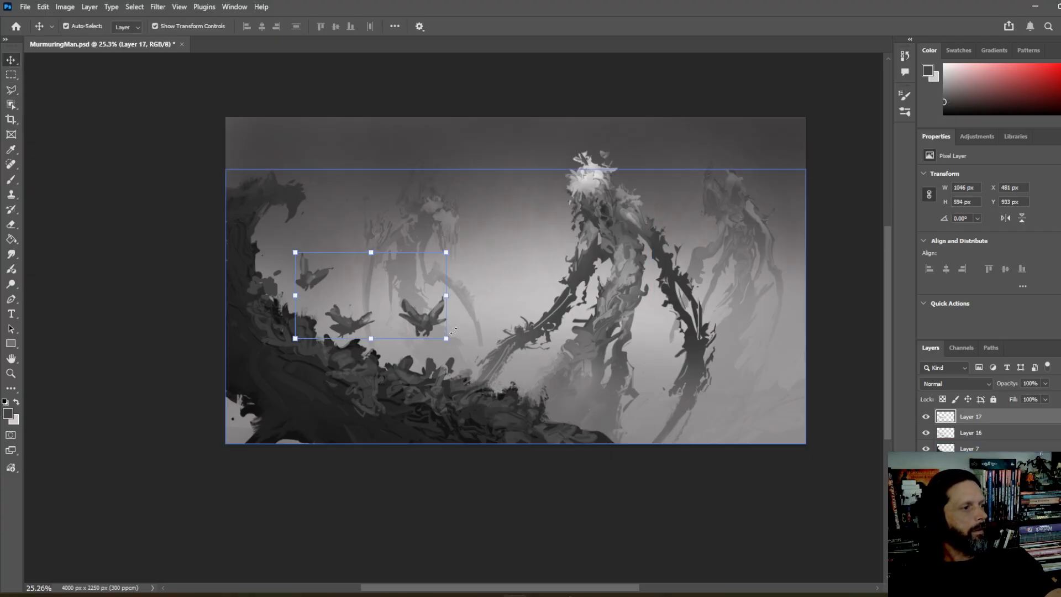
left_click_drag(463, 325, 745, 410)
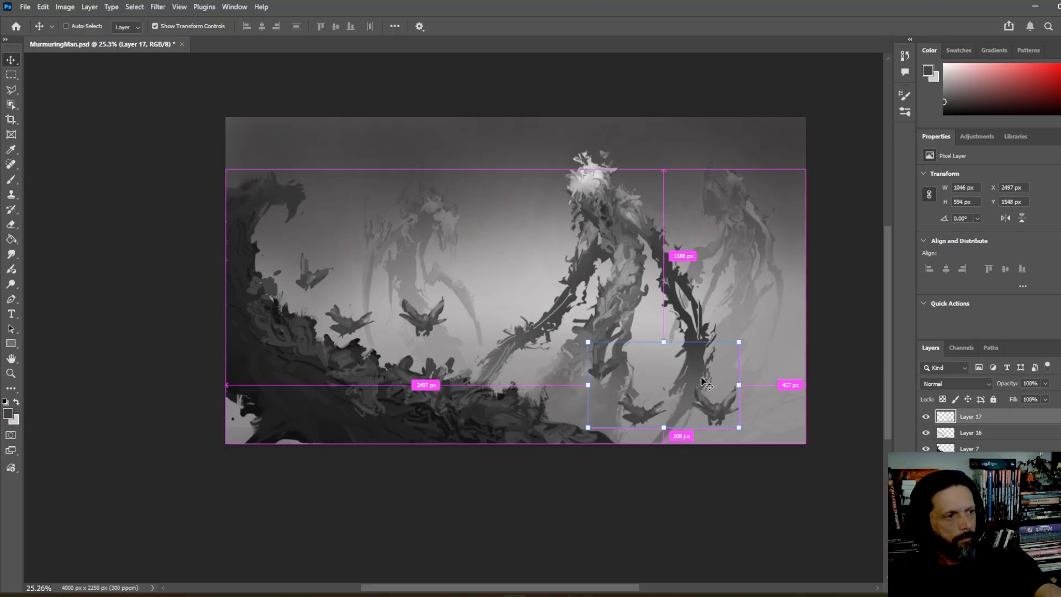
key("ctrl+t")
left_click_drag(577, 295, 547, 350)
left_click_drag(737, 370, 773, 360)
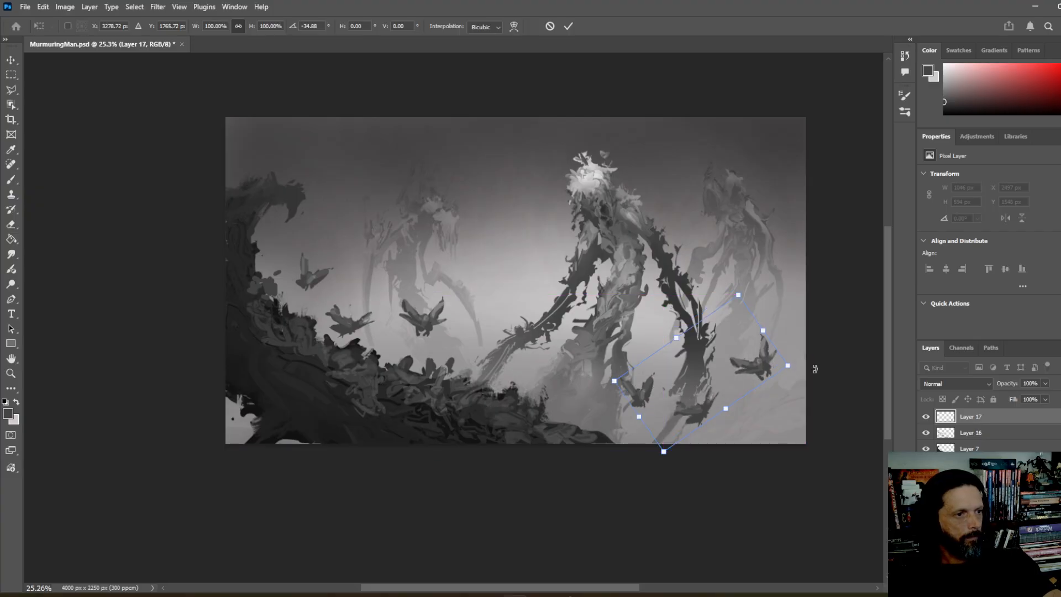
left_click_drag(739, 293, 725, 321)
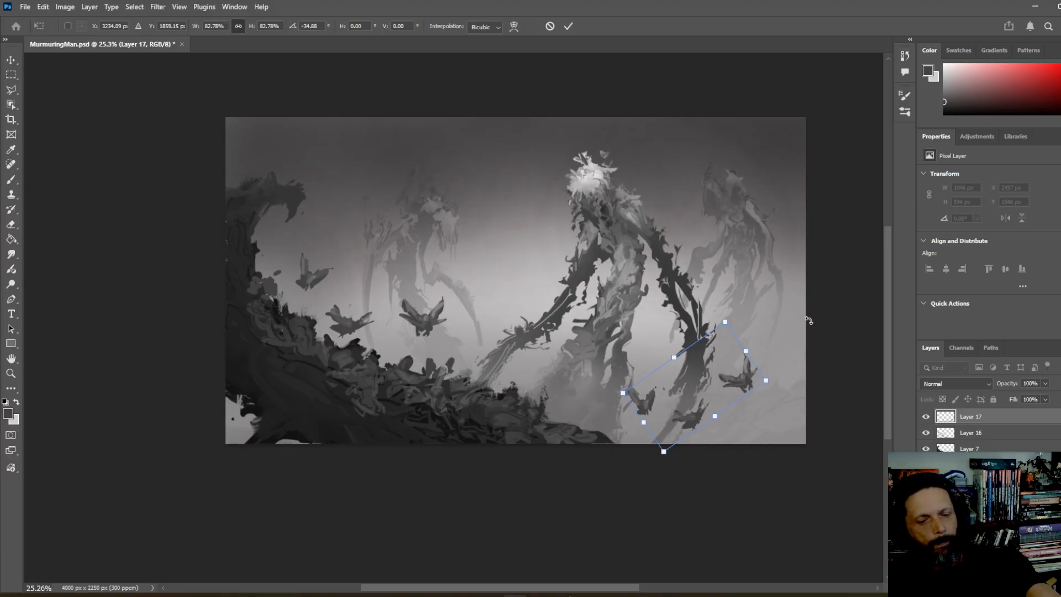
key("Return")
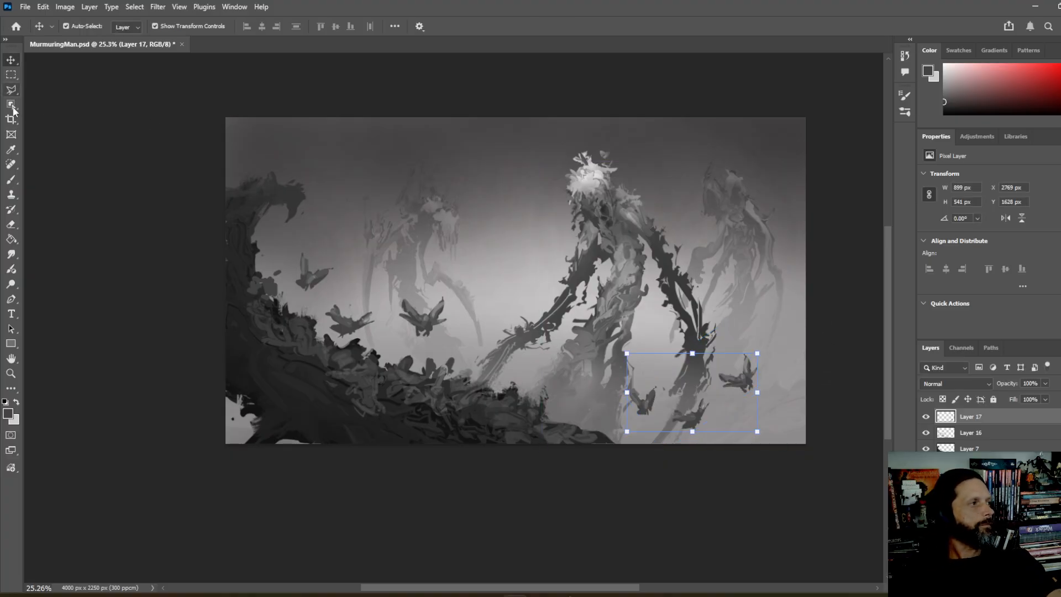
left_click(11, 179)
scroll(588, 390, "down", 2)
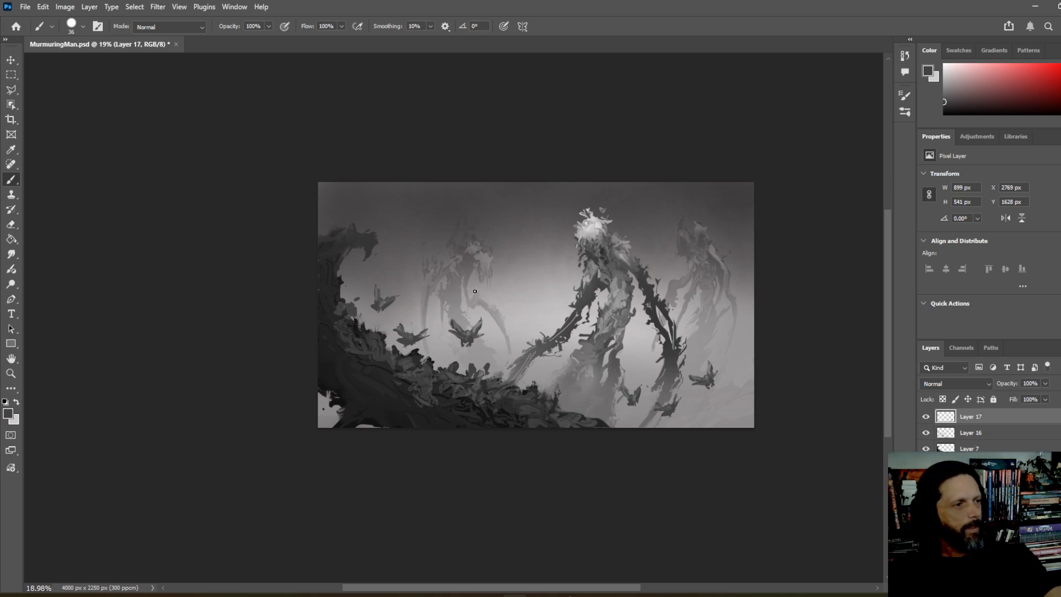
scroll(475, 291, "up", 3)
key("v")
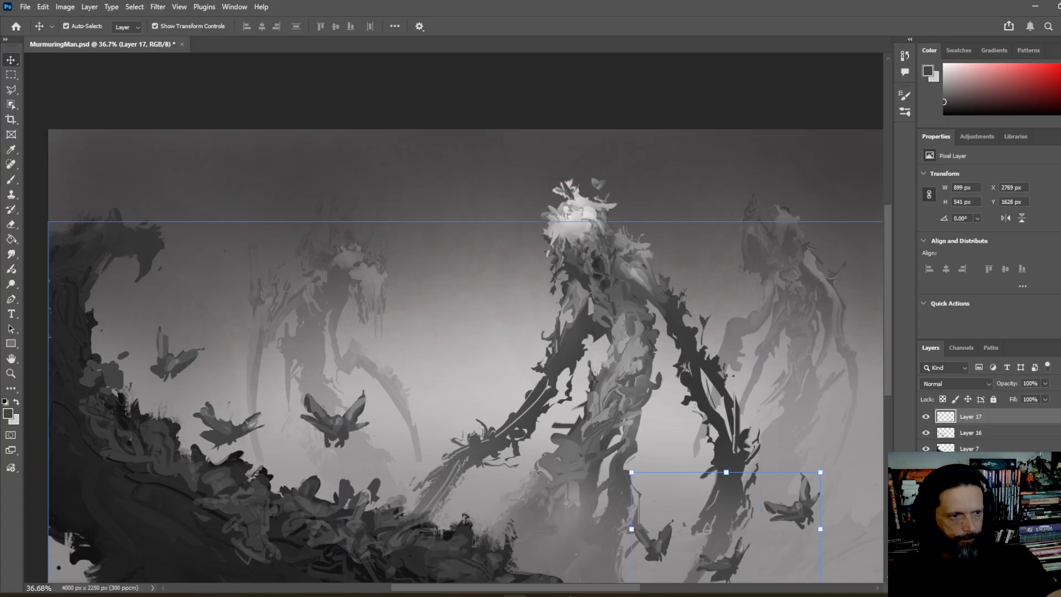
left_click(316, 331)
left_click(605, 321)
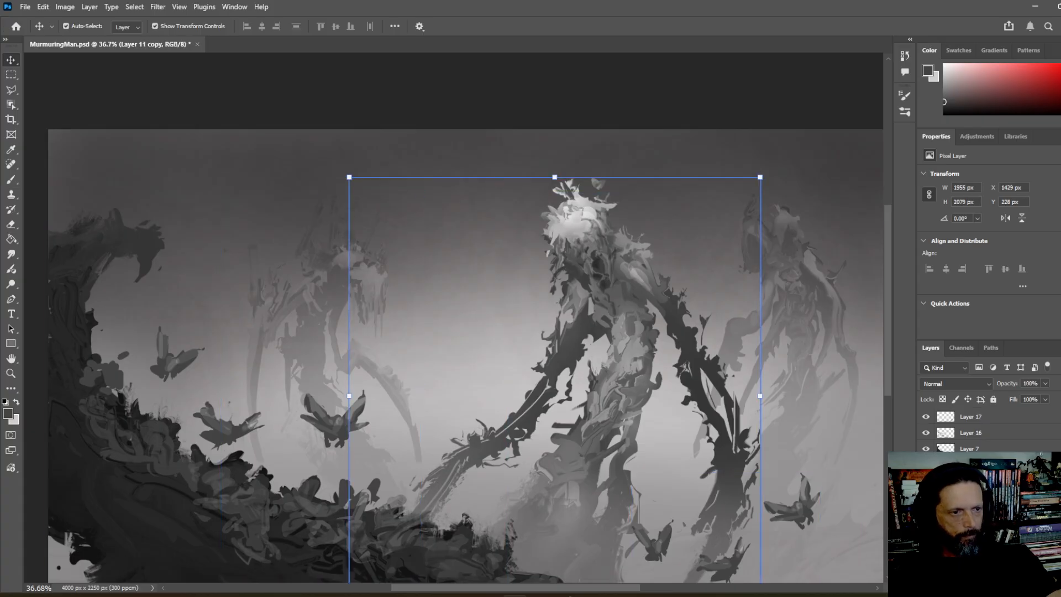
left_click(10, 152)
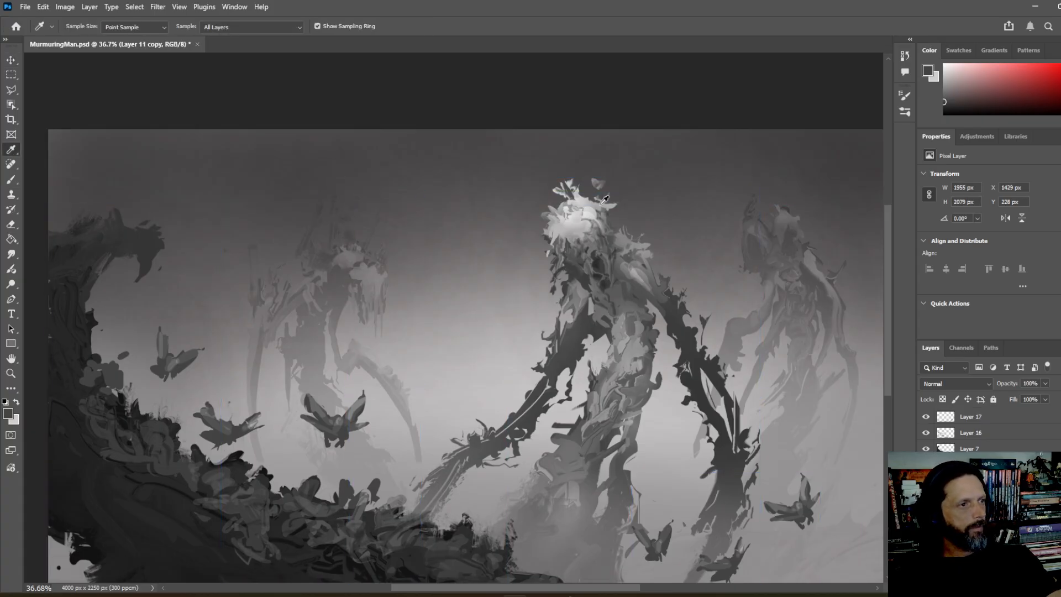
left_click(979, 418)
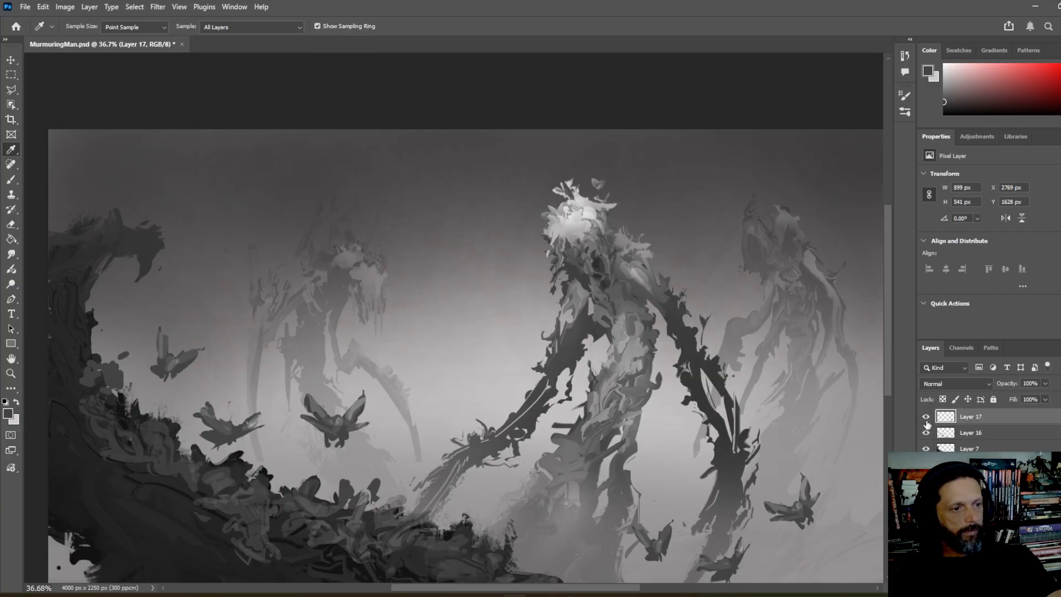
right_click(1003, 422)
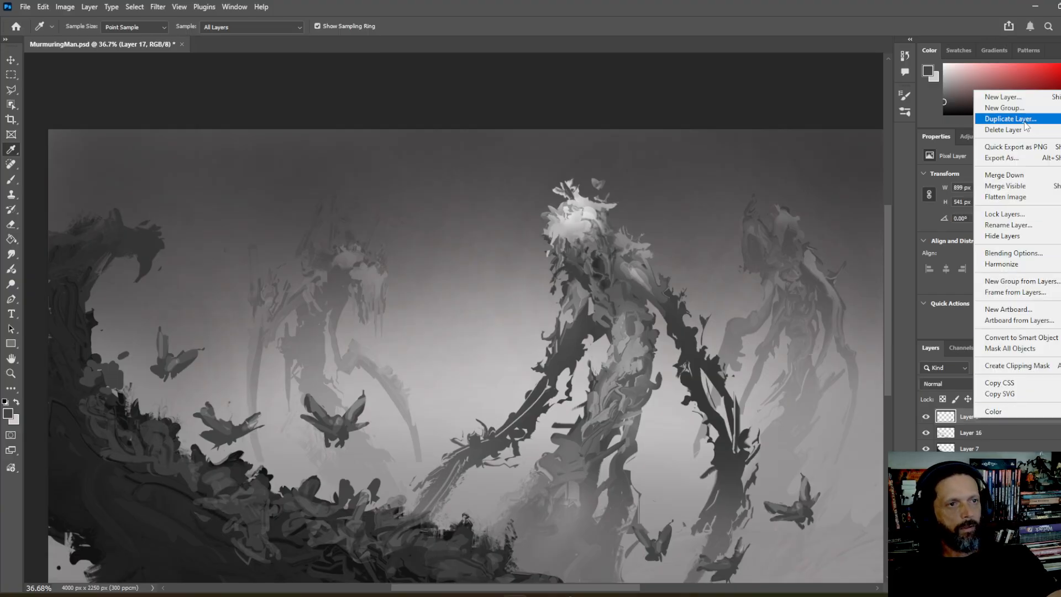
left_click(1025, 124)
left_click(645, 168)
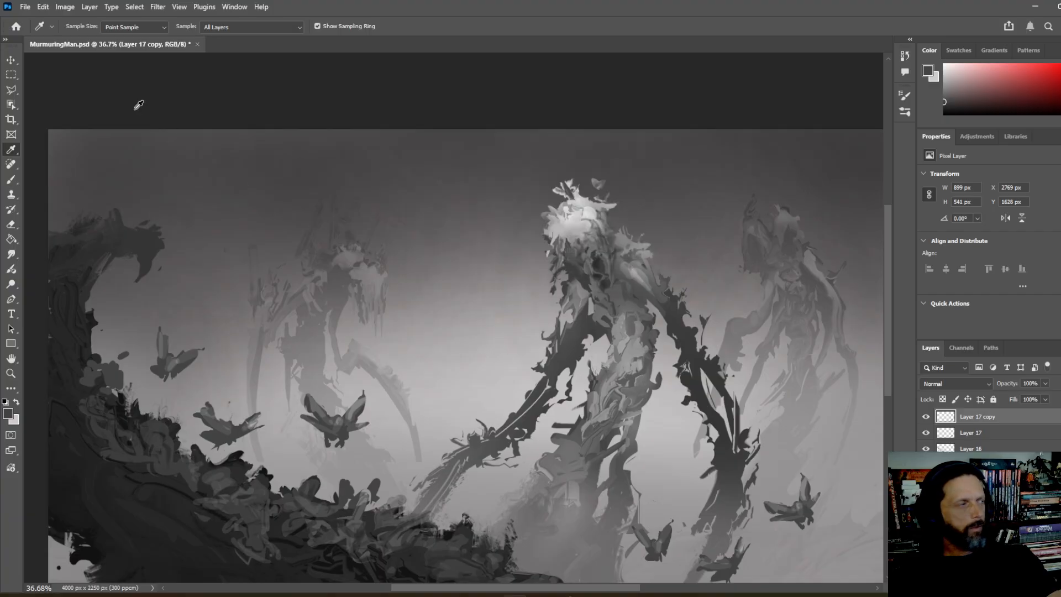
key("v")
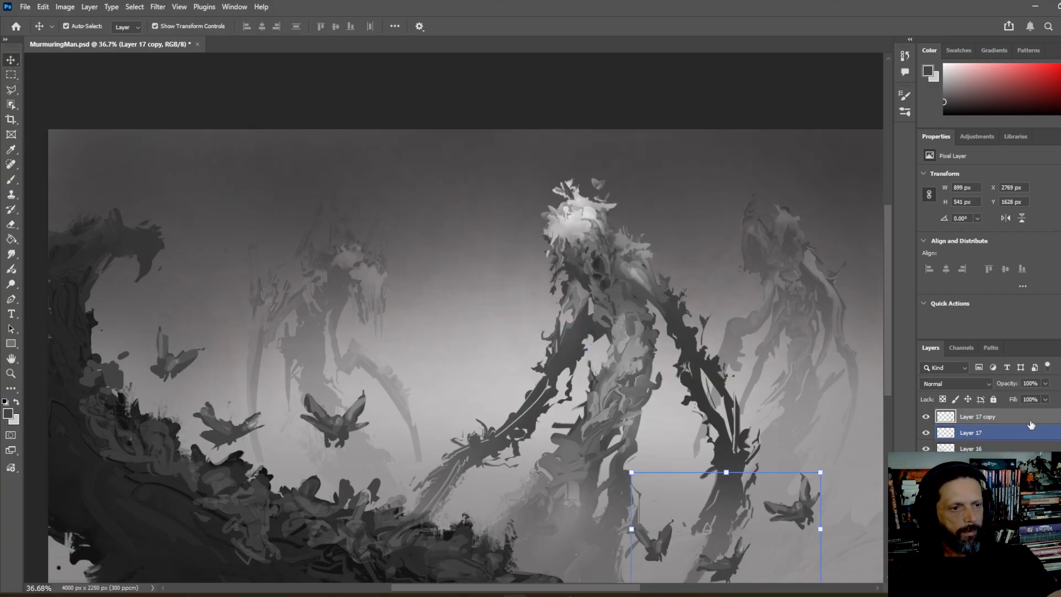
key("Delete")
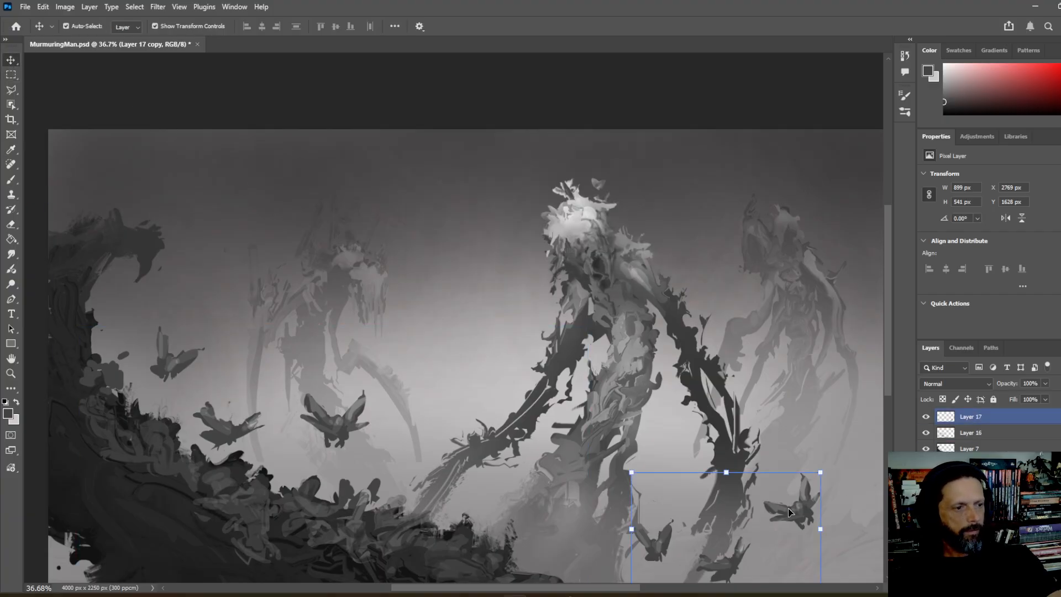
- Duplicate the three leg birds, scale the copy to about 35% and place it at the upper left of the central figure's head
mouse_move(790, 509)
left_mouse_down()
mouse_move(710, 423)
mouse_move(571, 173)
left_mouse_up()
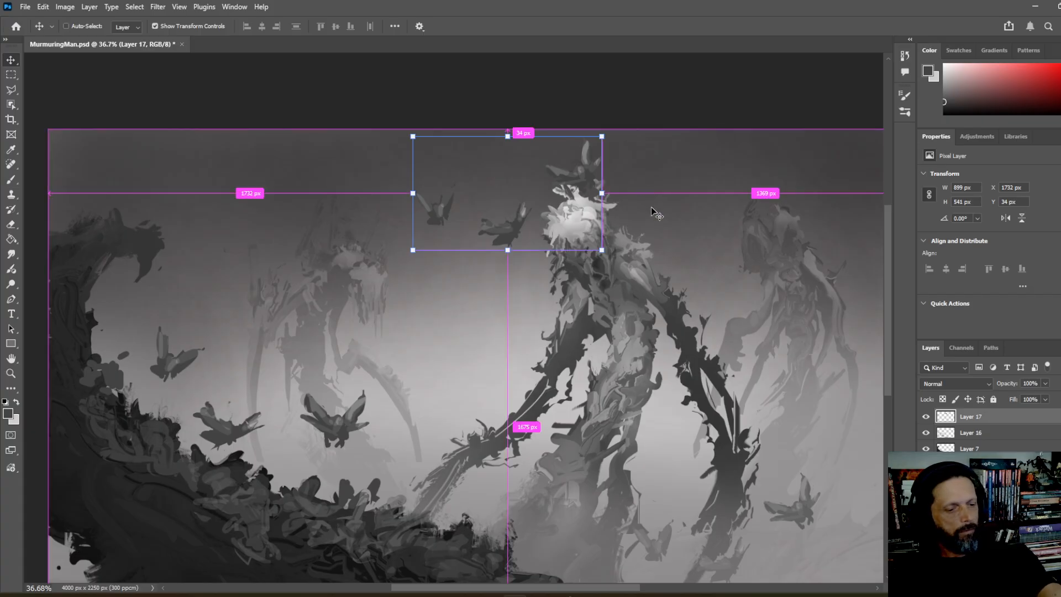
key("ctrl+t")
left_click_drag(413, 136, 544, 196)
left_click_drag(590, 229, 541, 186)
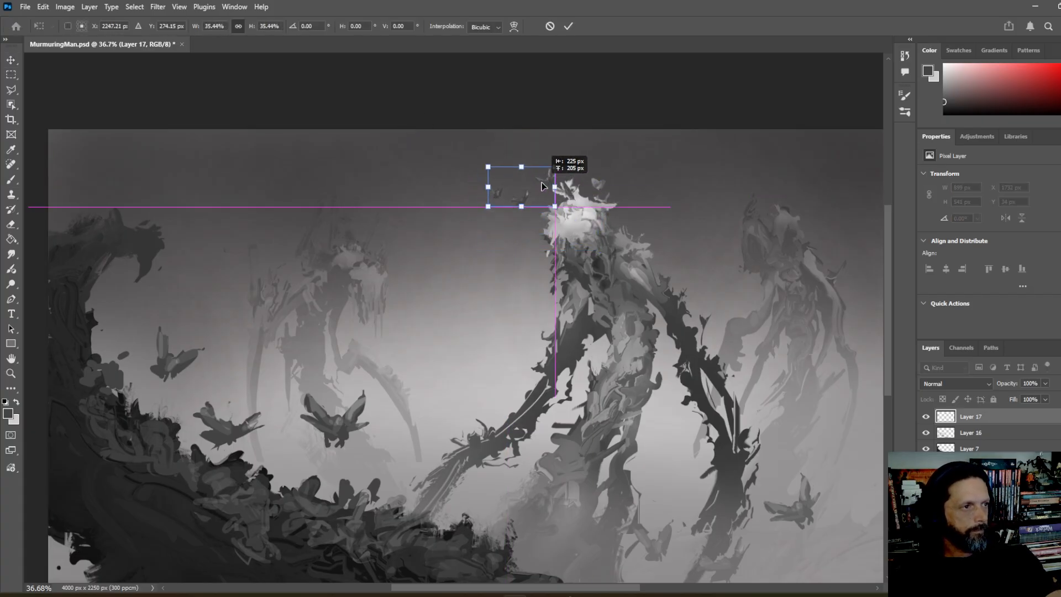
key("Return")
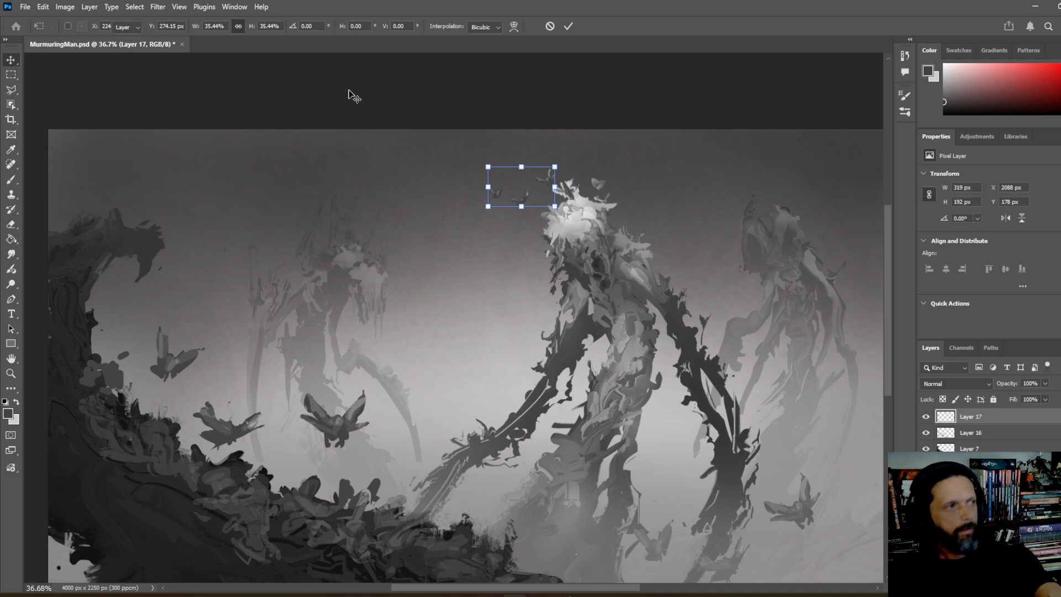
- Lighten the small head birds on Layer 17 with Hue/Saturation, setting Lightness to about +32
left_click(64, 7)
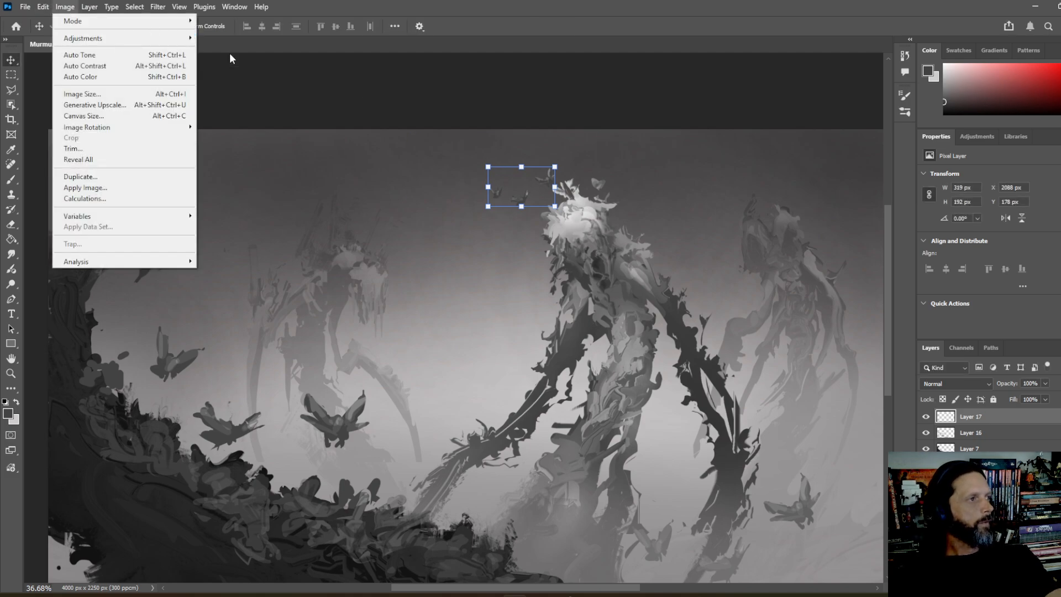
mouse_move(142, 38)
left_click(256, 98)
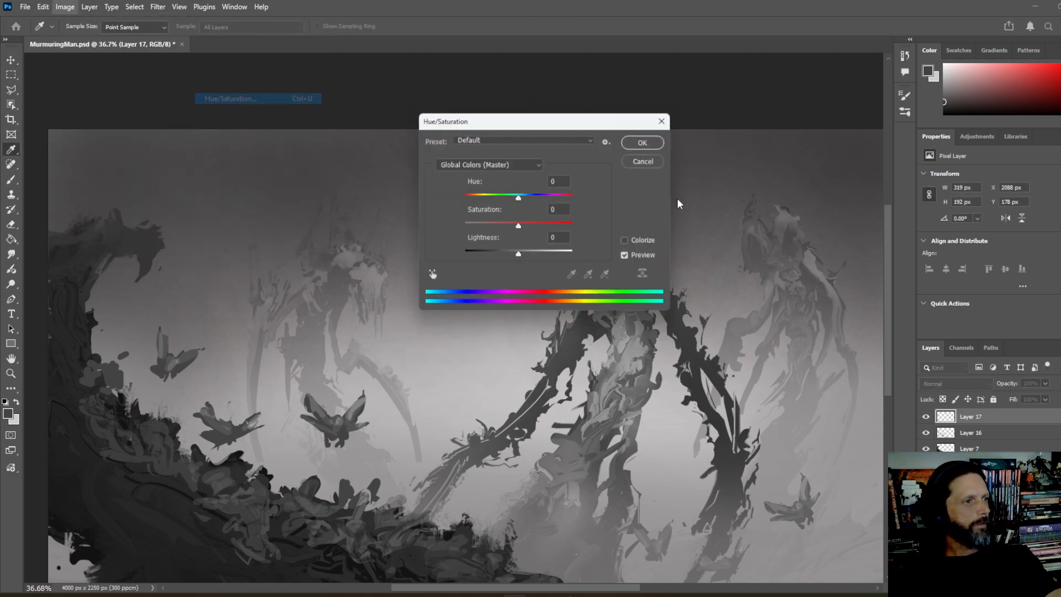
left_click_drag(561, 124, 809, 108)
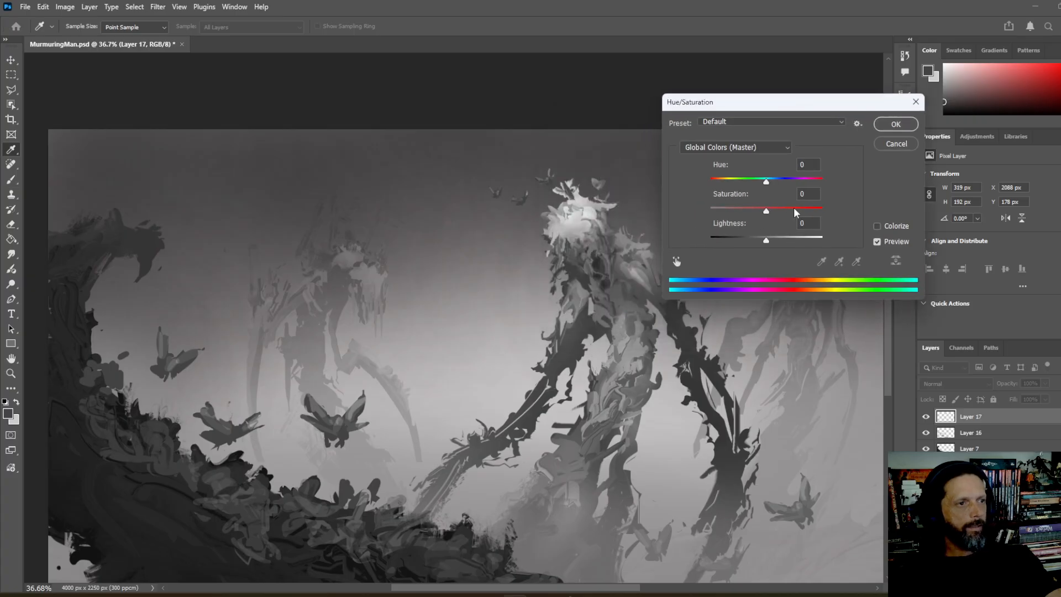
left_click_drag(766, 242, 789, 250)
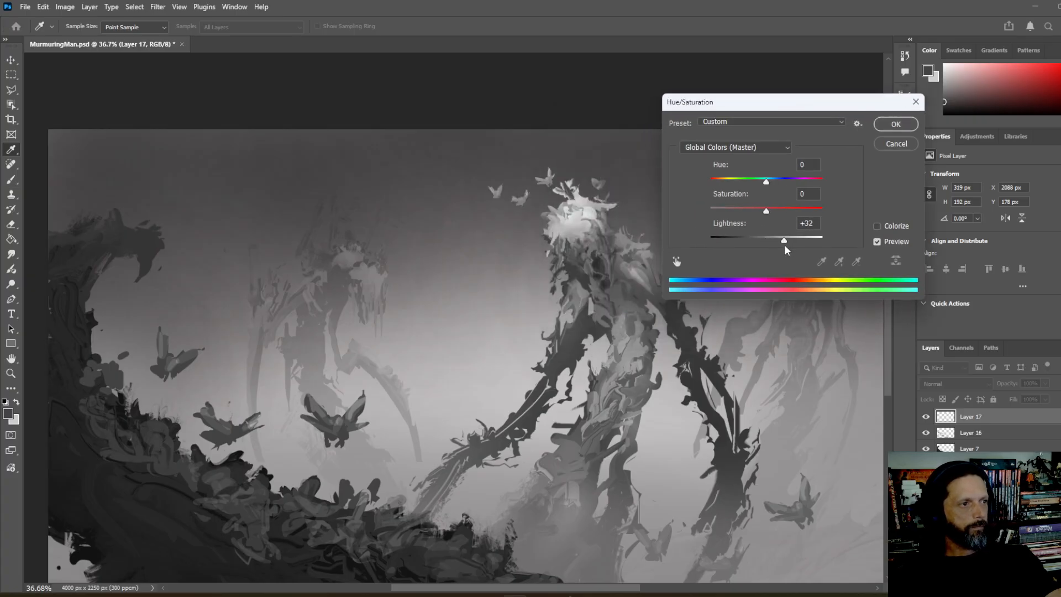
left_click(896, 124)
- Move the small lightened birds to the upper right of the central figure's head
key("v")
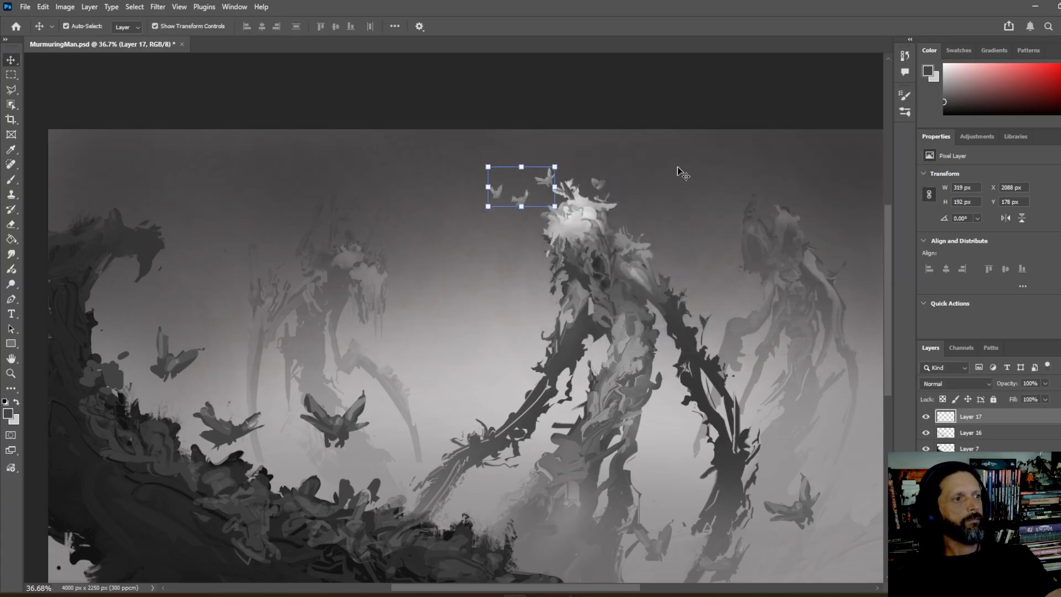
left_click_drag(521, 202, 638, 186)
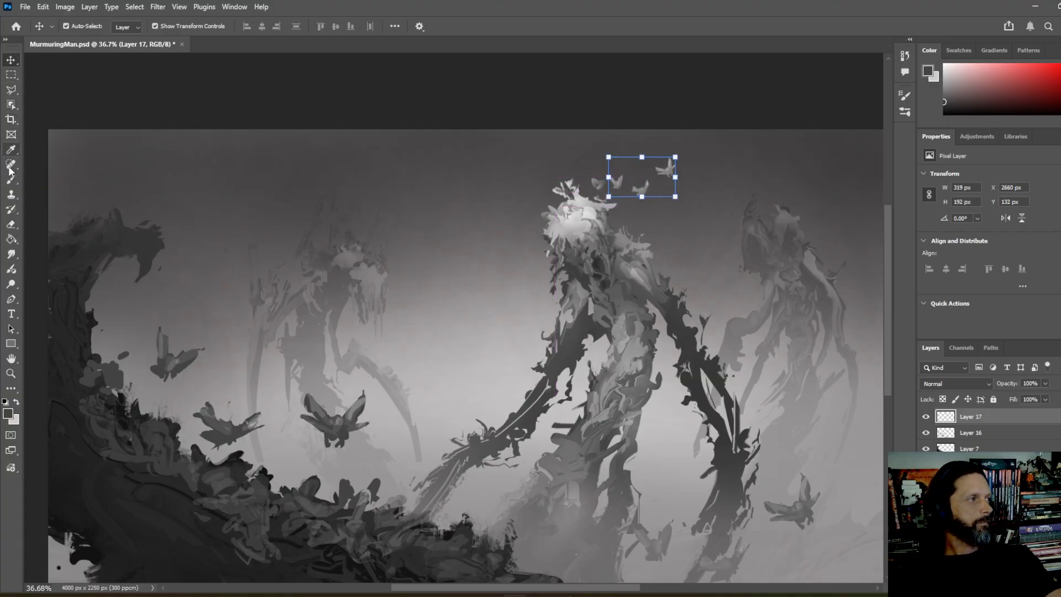
left_click(11, 179)
scroll(500, 293, "down", 3)
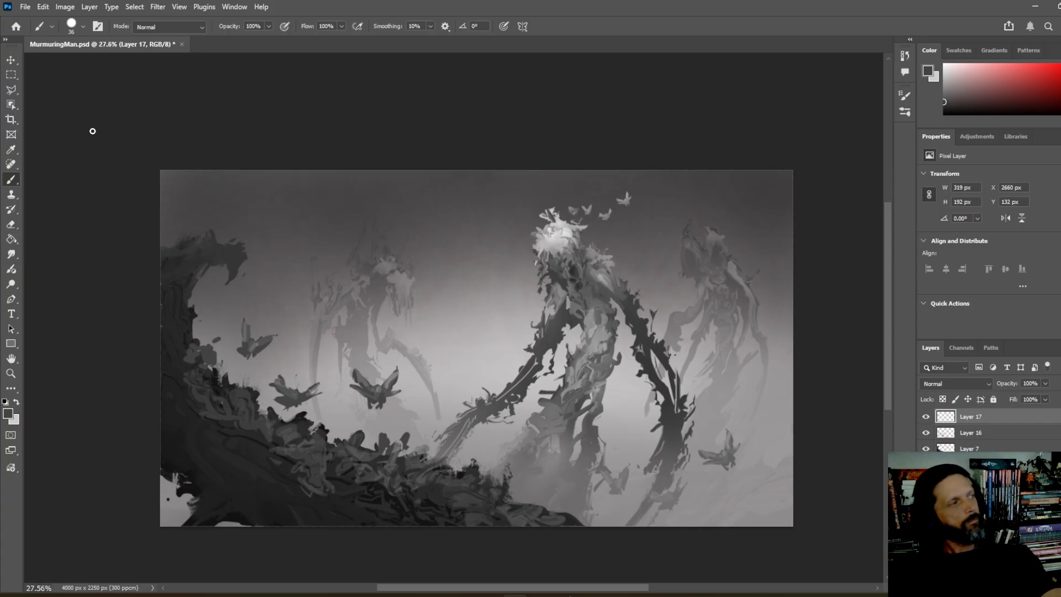
left_click(5, 61)
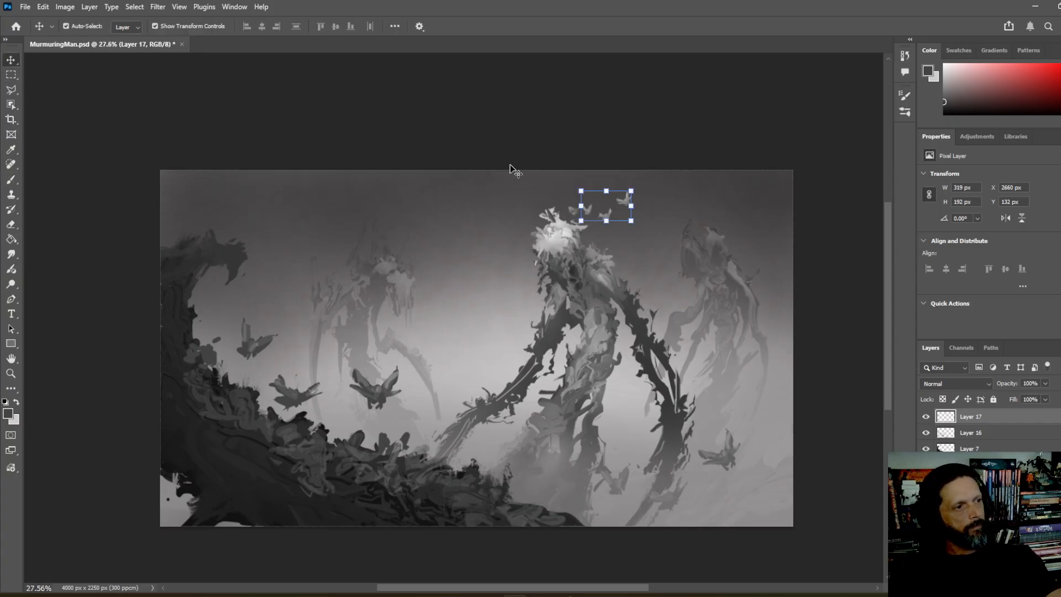
left_click_drag(626, 219, 554, 203)
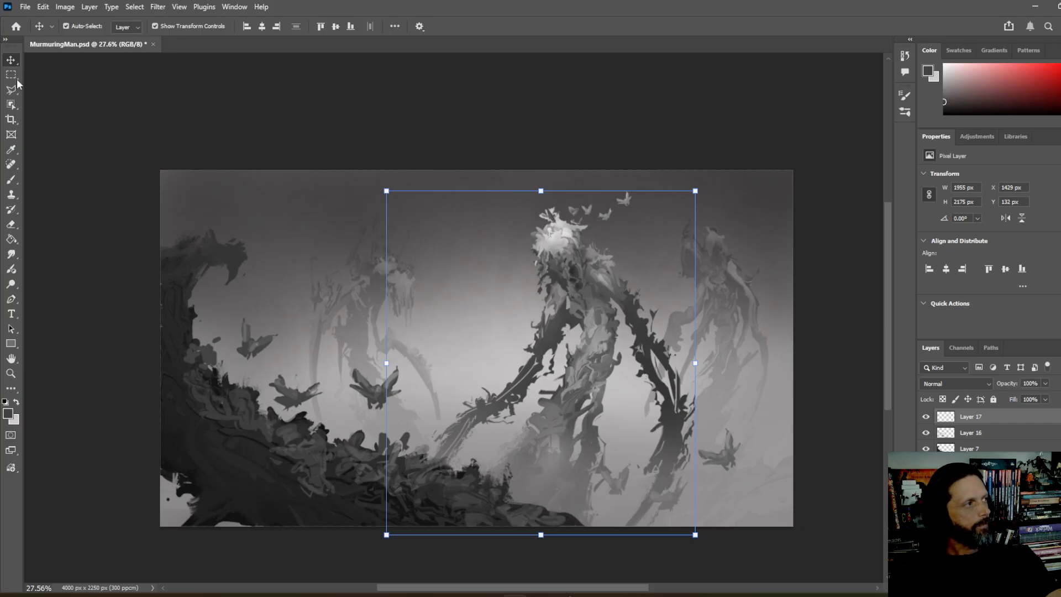
- Bring Layer 17 copy, holding the birds around the central figure's right leg, to the top of the layer stack
left_click(665, 451)
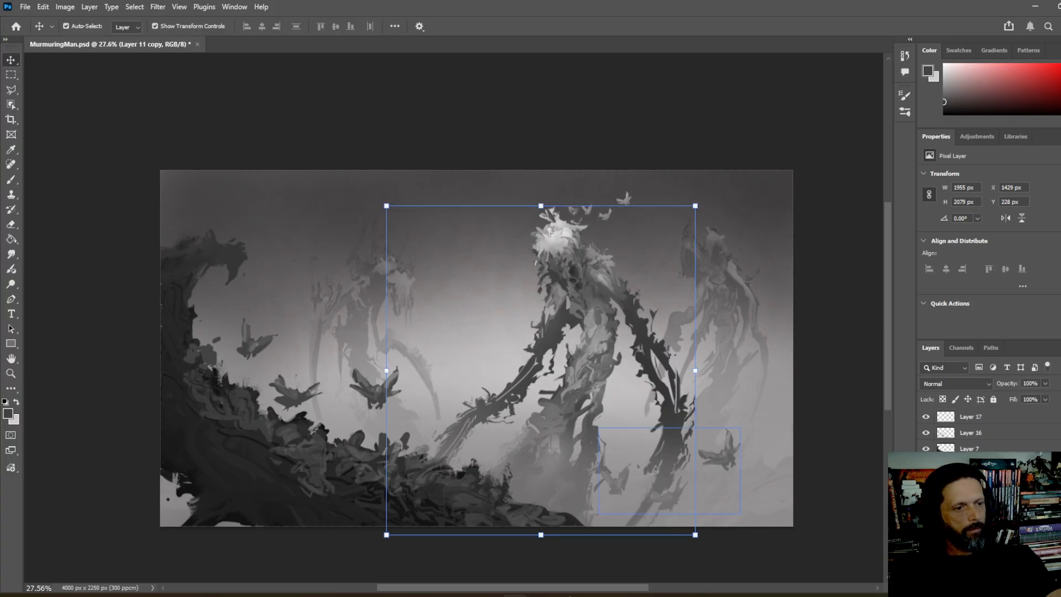
left_click(656, 470)
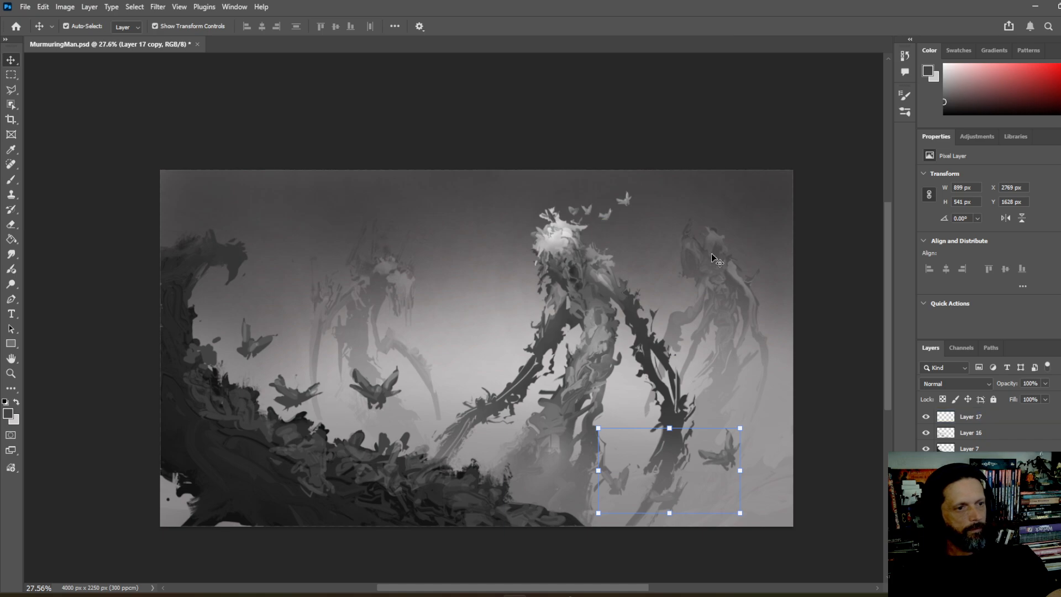
key("Delete")
key("ctrl+z")
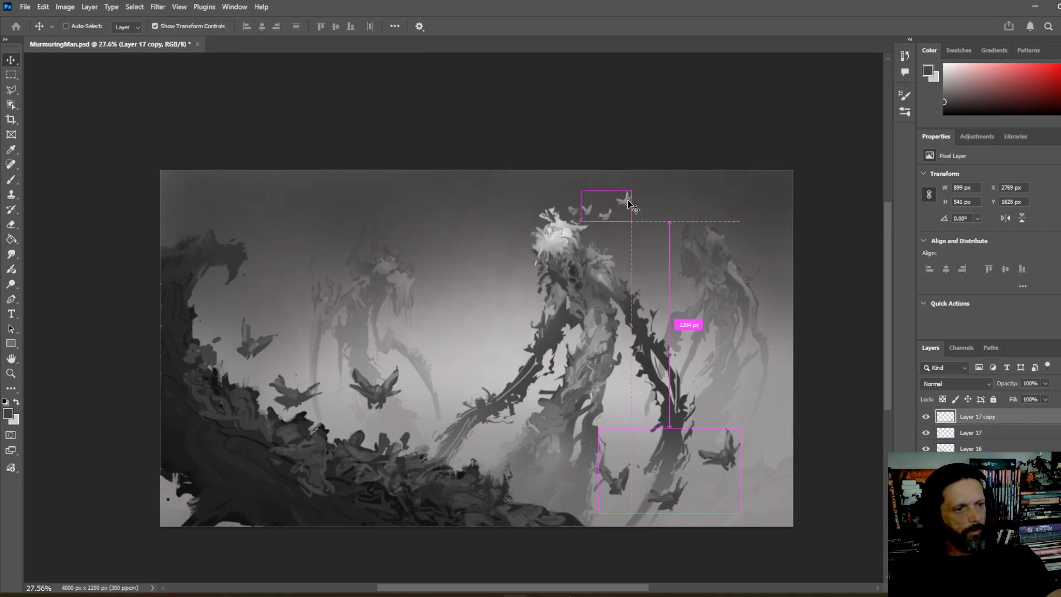
- Move Layer 17 below Layer 7 in the stack and place its small birds at the upper left of the central figure's head
left_click(926, 417)
left_click(925, 418)
left_click(928, 435)
left_click(927, 433)
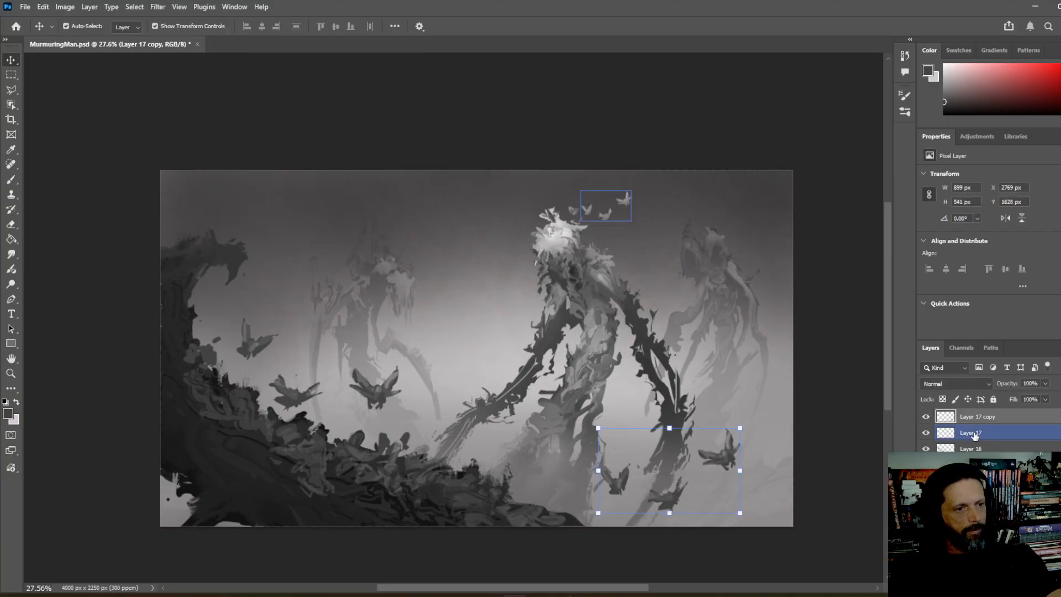
left_click(994, 434)
left_click_drag(994, 433, 995, 473)
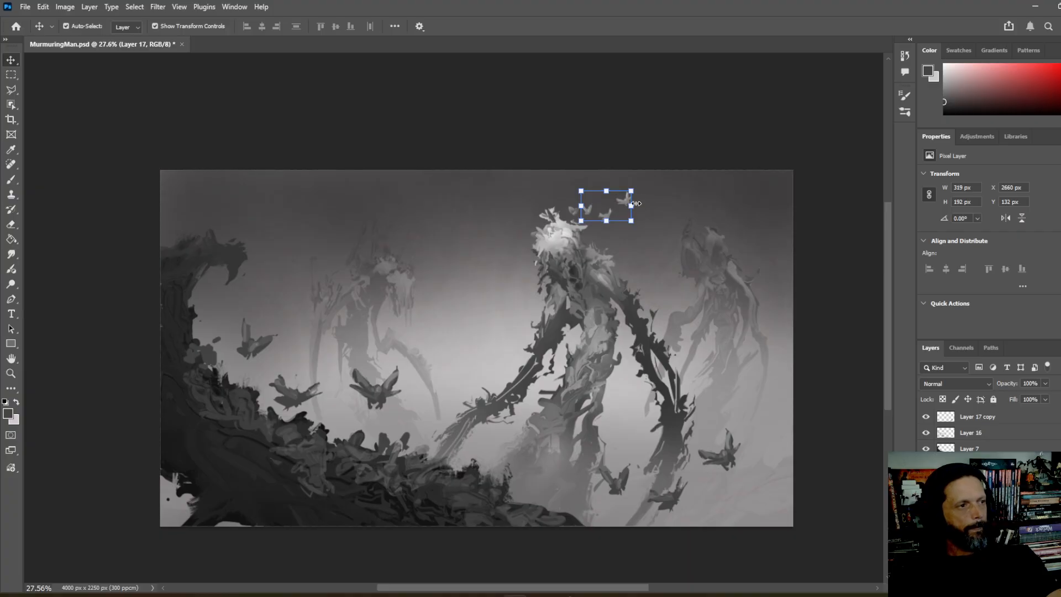
left_click_drag(623, 207, 540, 214)
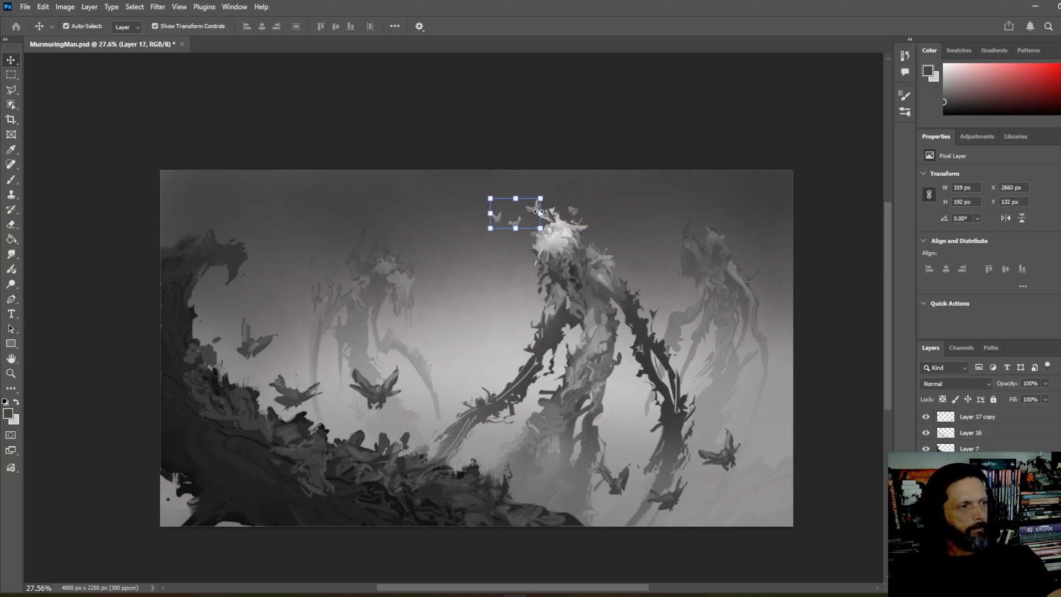
left_click(465, 188)
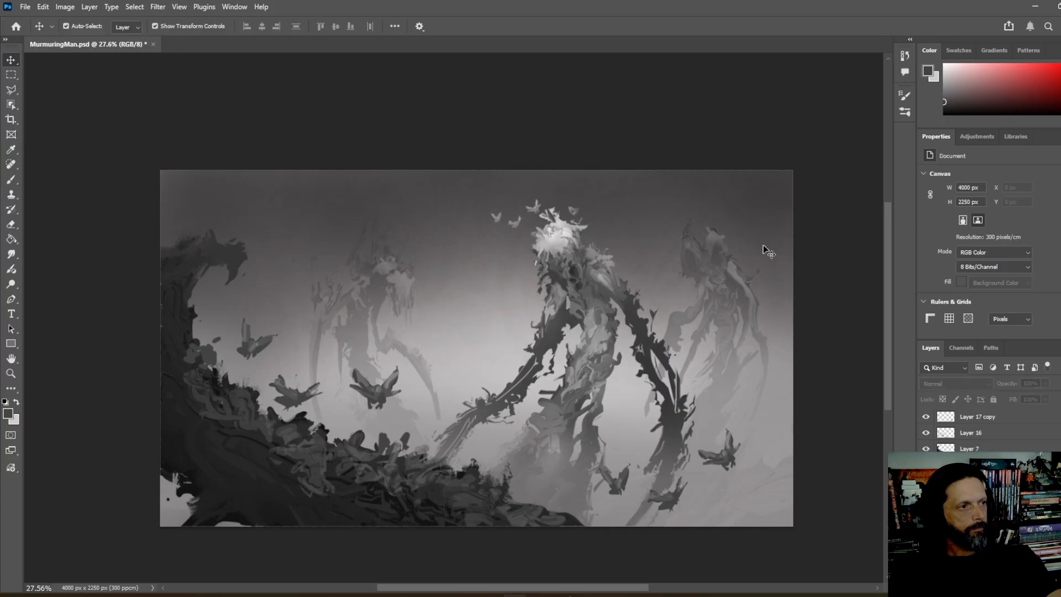
- Examine the whole composition at several magnifications, checking the balance between the foreground ridge, birds, central figure and distant figures
scroll(707, 329, "down", 3)
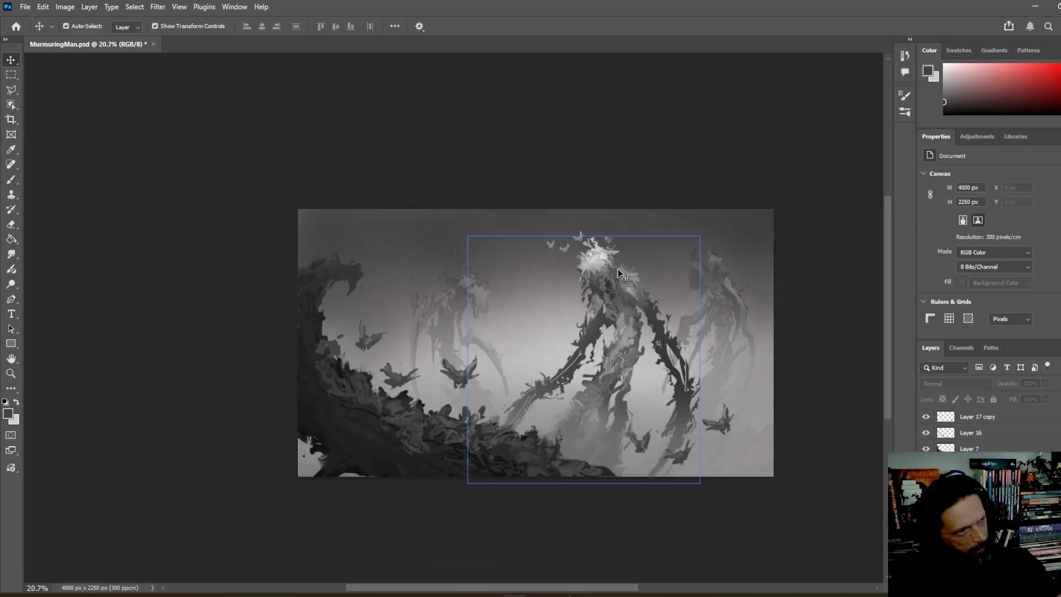
left_click(517, 469)
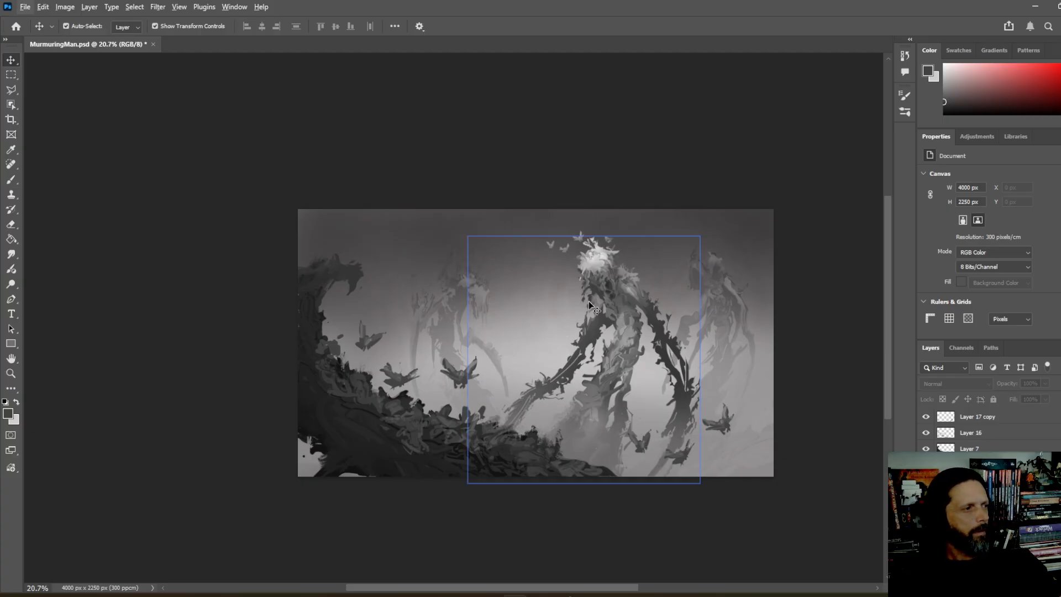
scroll(516, 300, "down", 3)
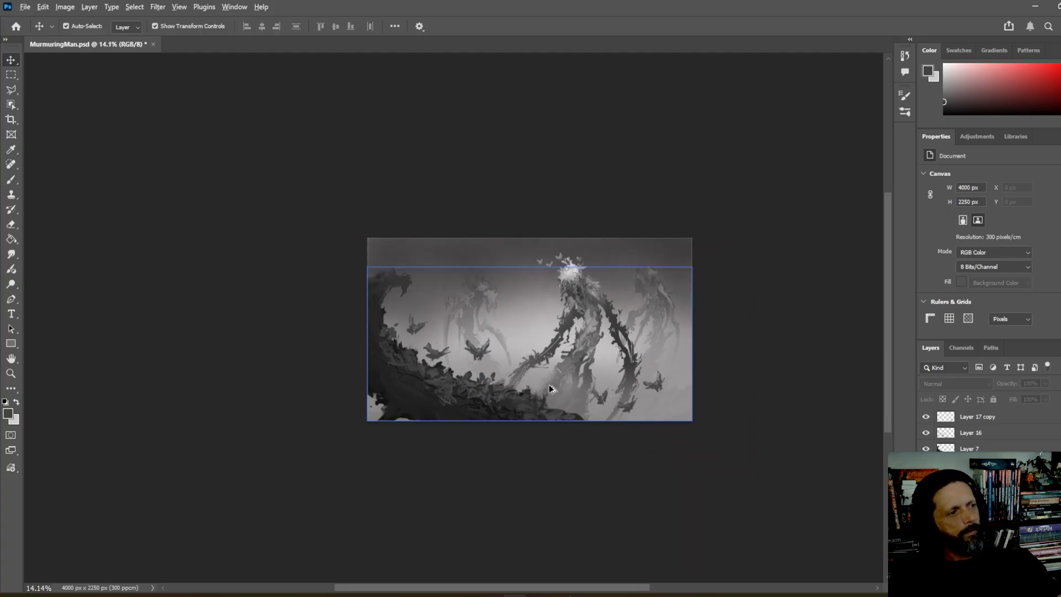
scroll(550, 389, "up", 3)
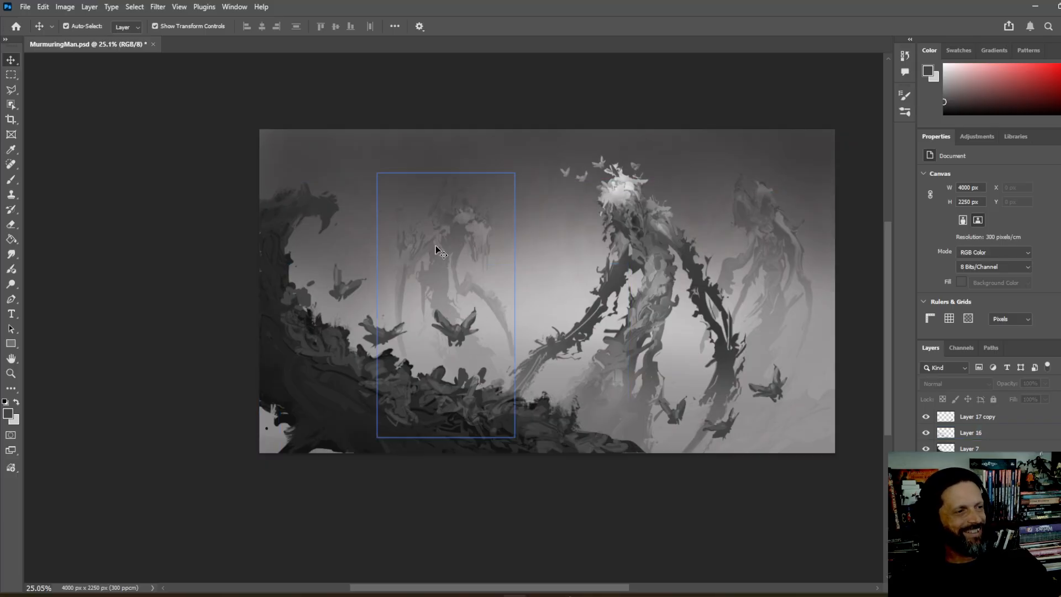
scroll(620, 310, "down", 2)
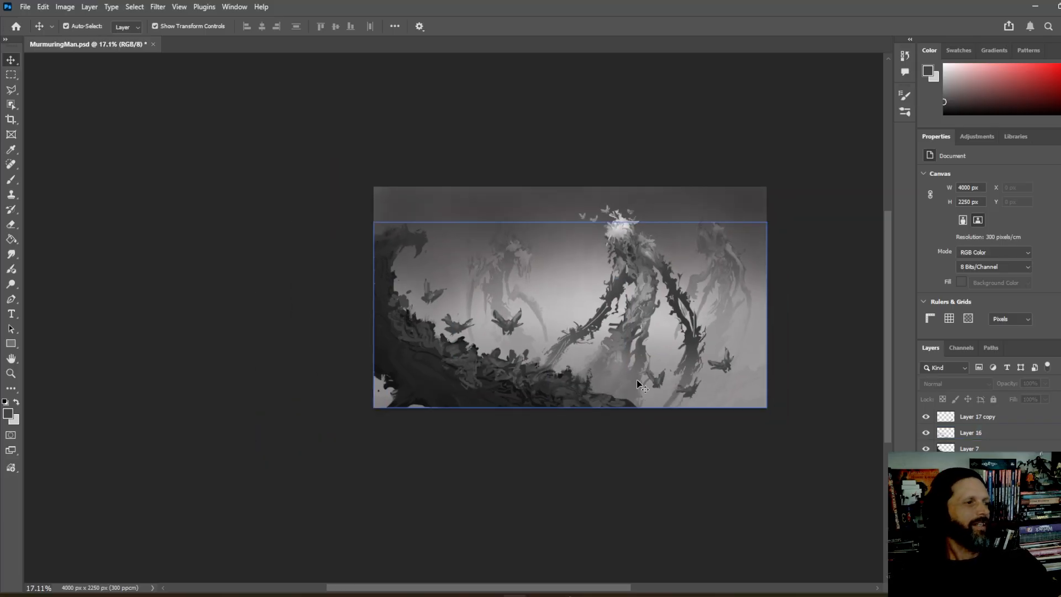
scroll(530, 365, "up", 3)
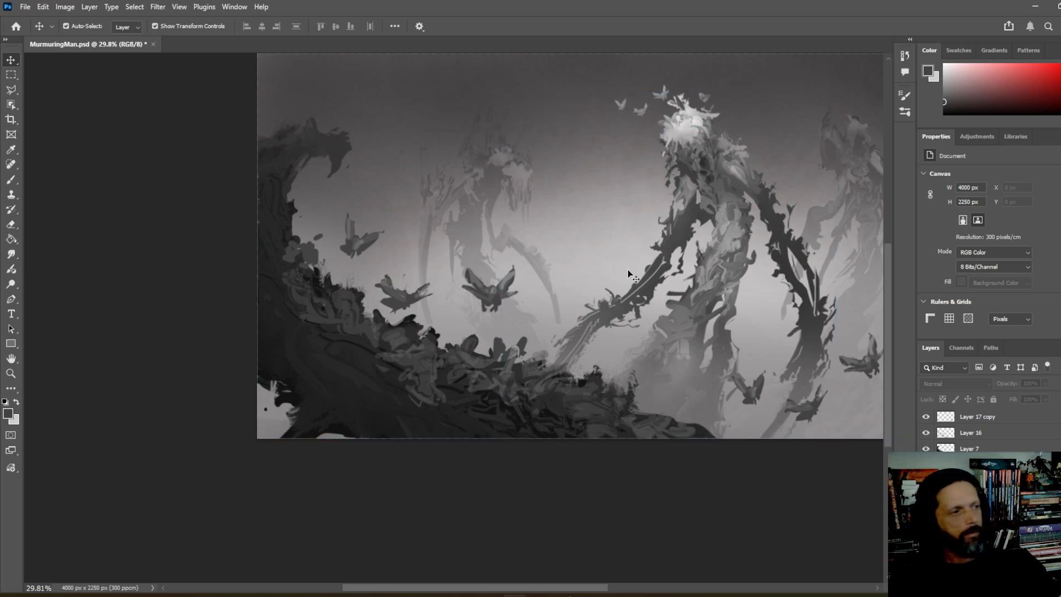
scroll(585, 256, "down", 2)
scroll(650, 243, "up", 2)
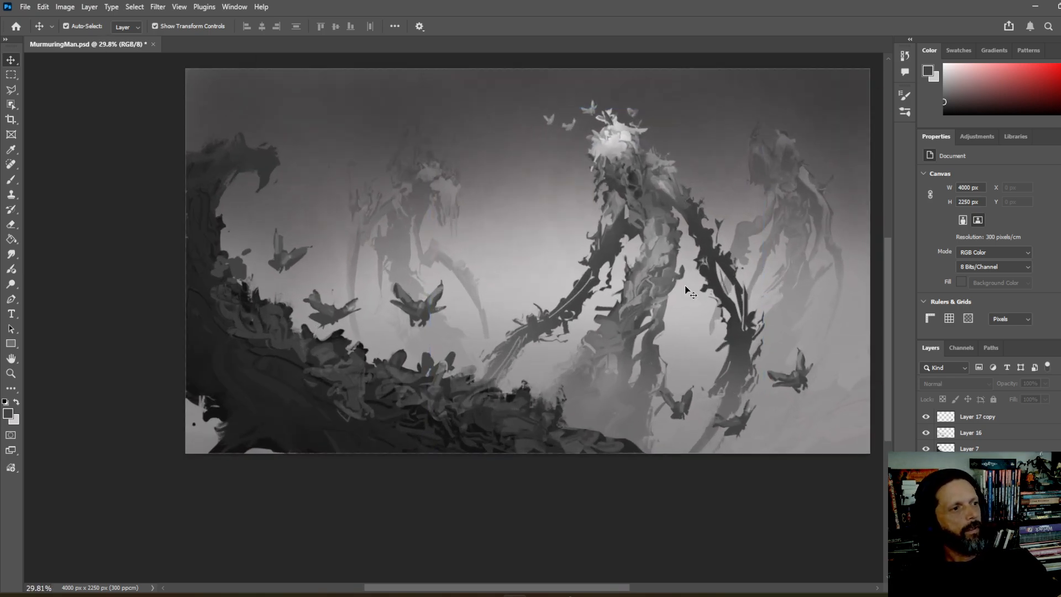
scroll(650, 243, "down", 2)
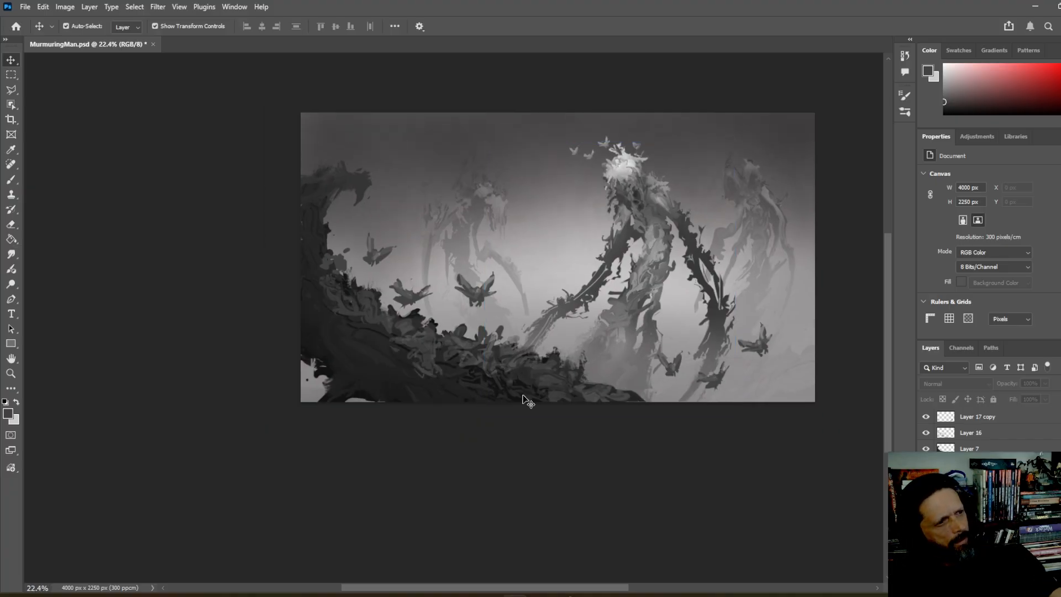
scroll(588, 396, "up", 1)
scroll(611, 320, "down", 1)
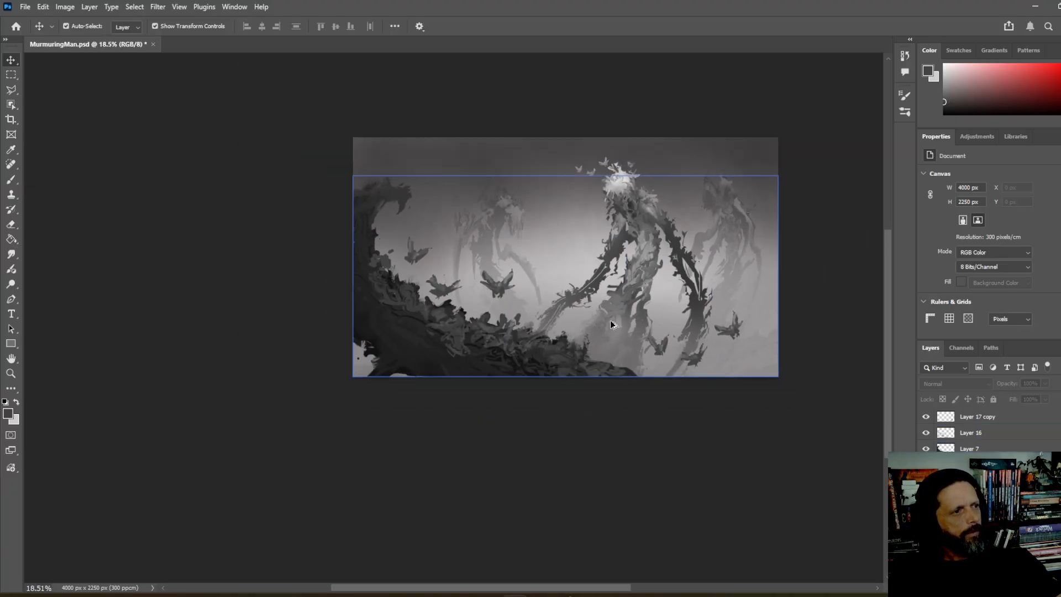
scroll(694, 194, "up", 2)
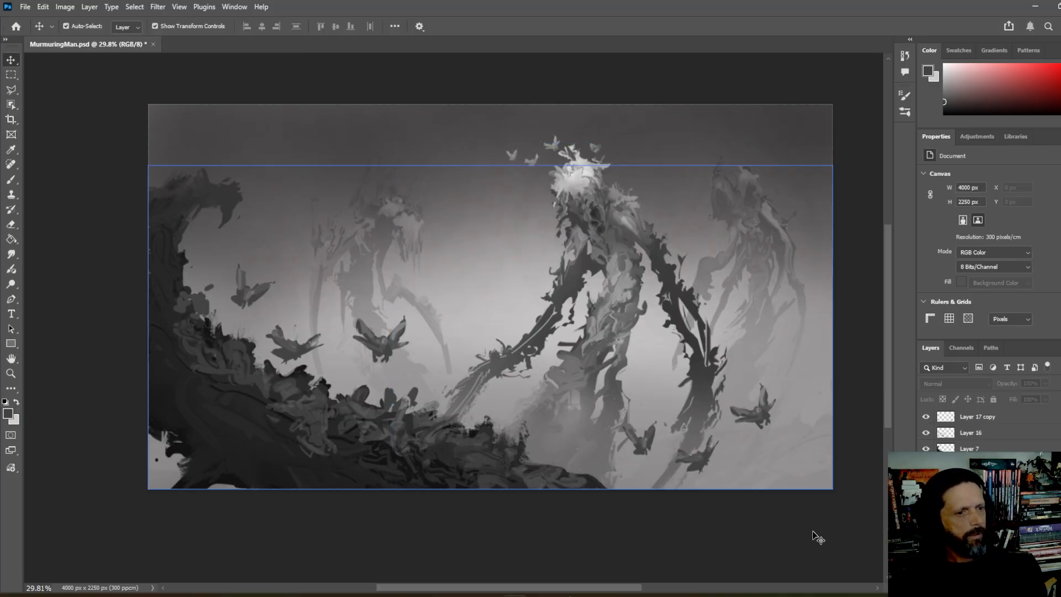
left_click(577, 185)
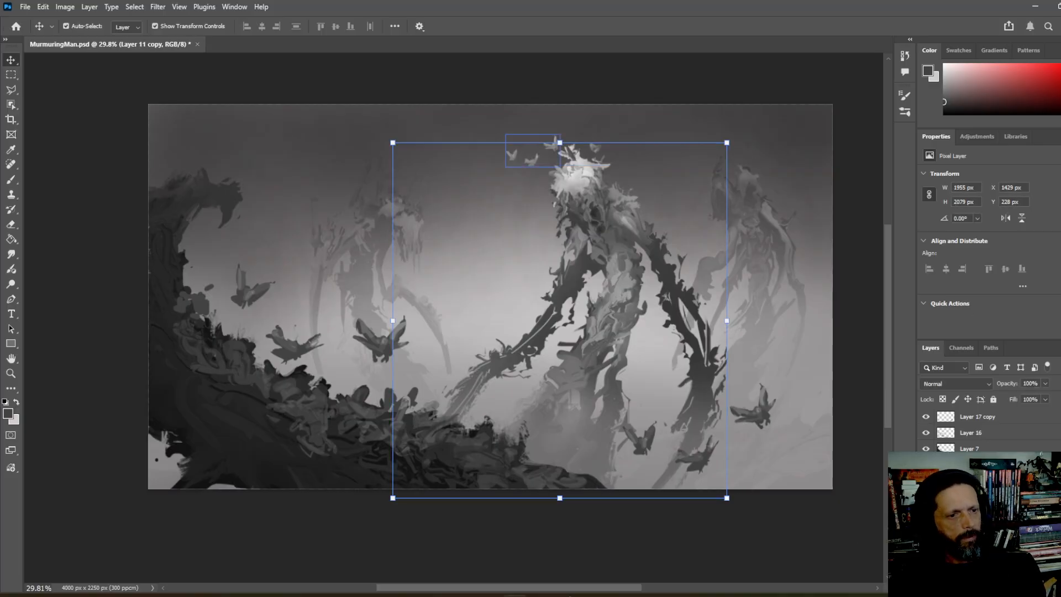
left_click(9, 76)
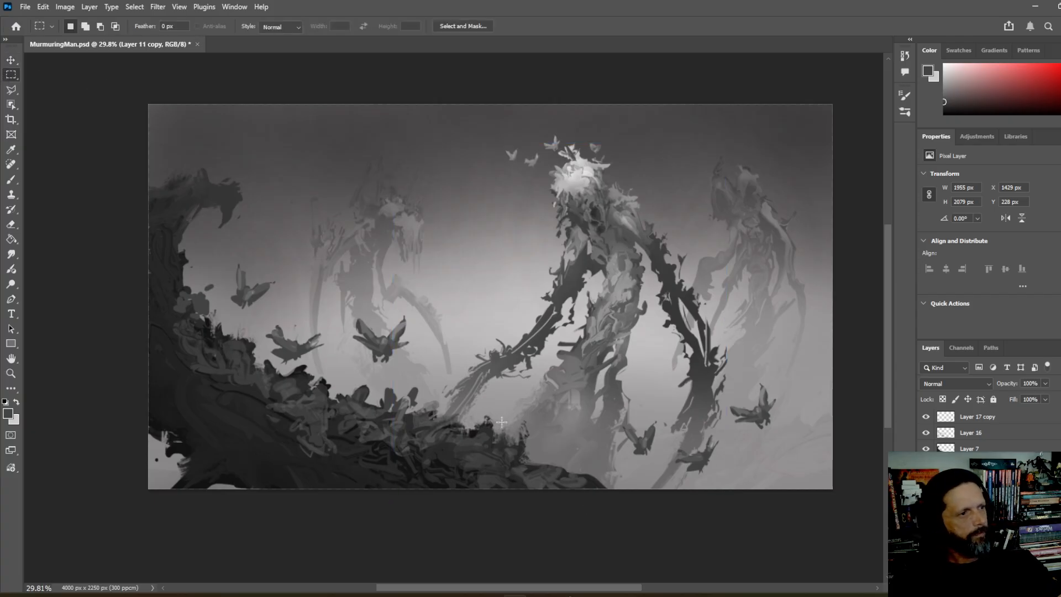
scroll(514, 410, "down", 3)
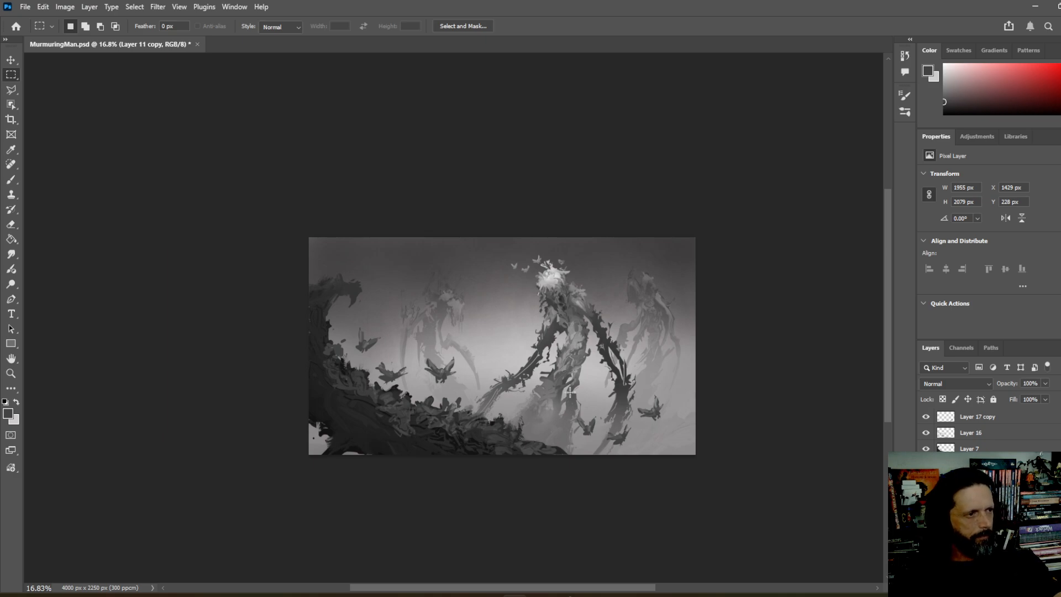
scroll(602, 369, "up", 2)
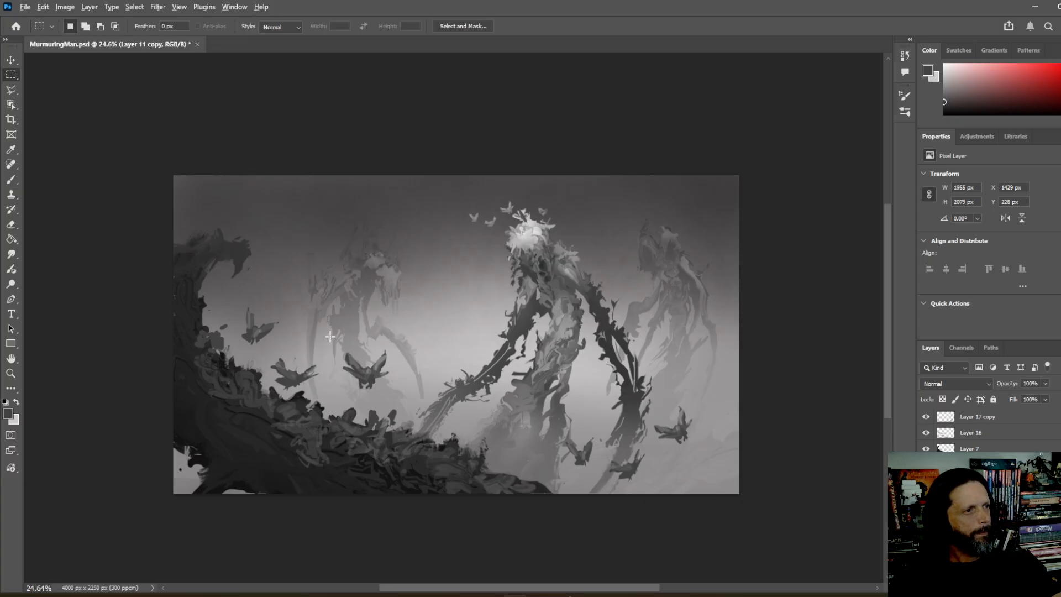
scroll(339, 331, "down", 2)
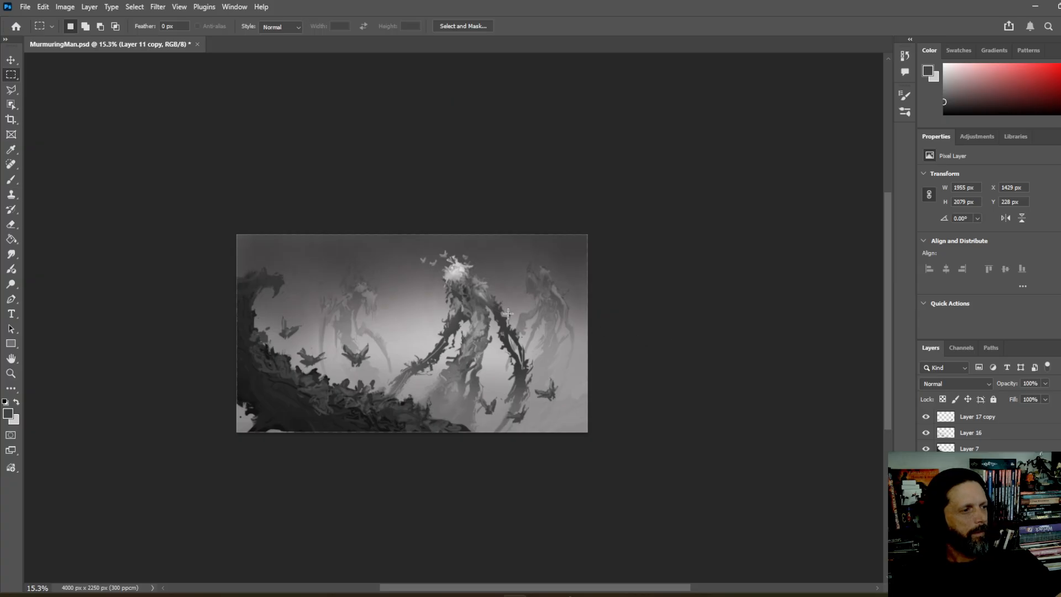
left_click_drag(508, 314, 606, 326)
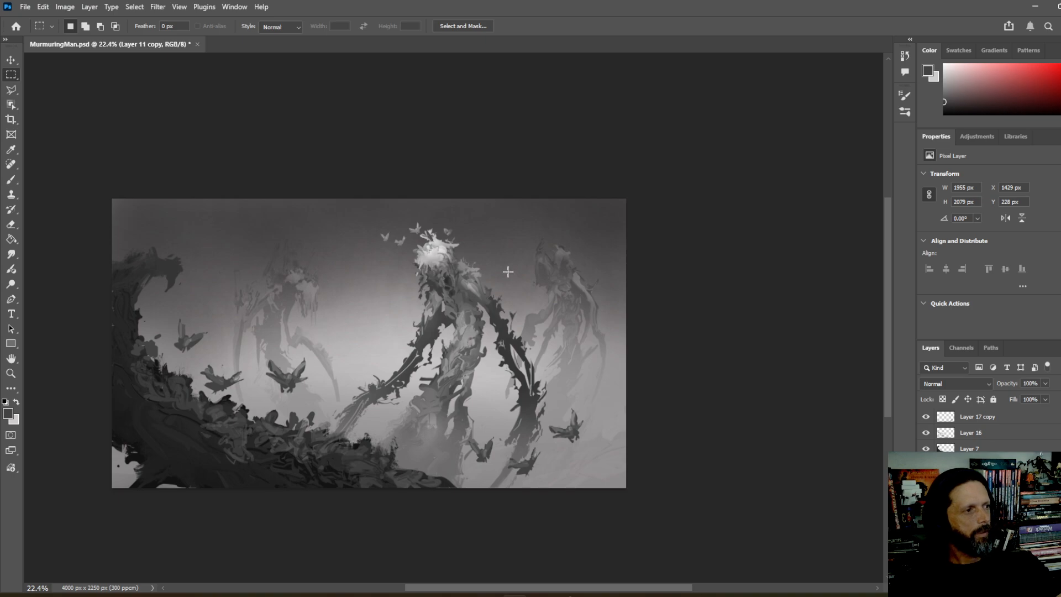
scroll(506, 276, "down", 1)
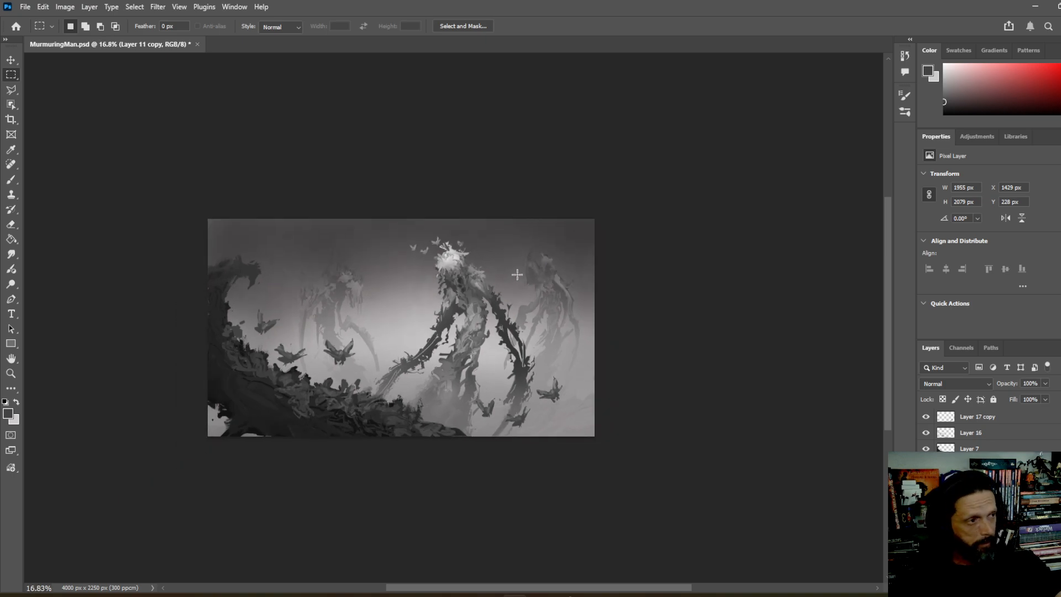
scroll(436, 288, "up", 2)
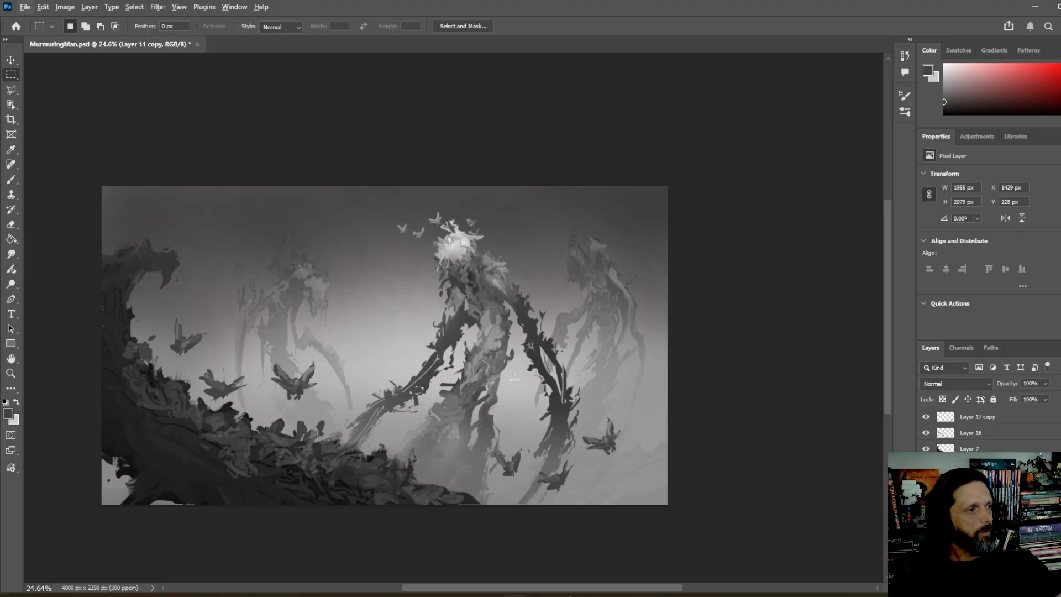
scroll(519, 365, "down", 1)
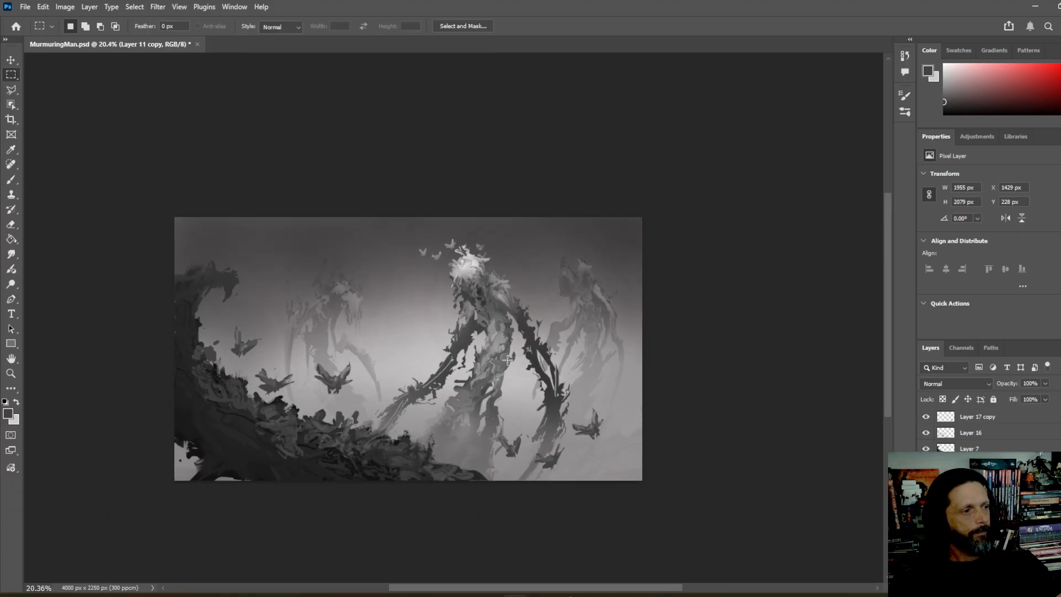
scroll(508, 359, "up", 2)
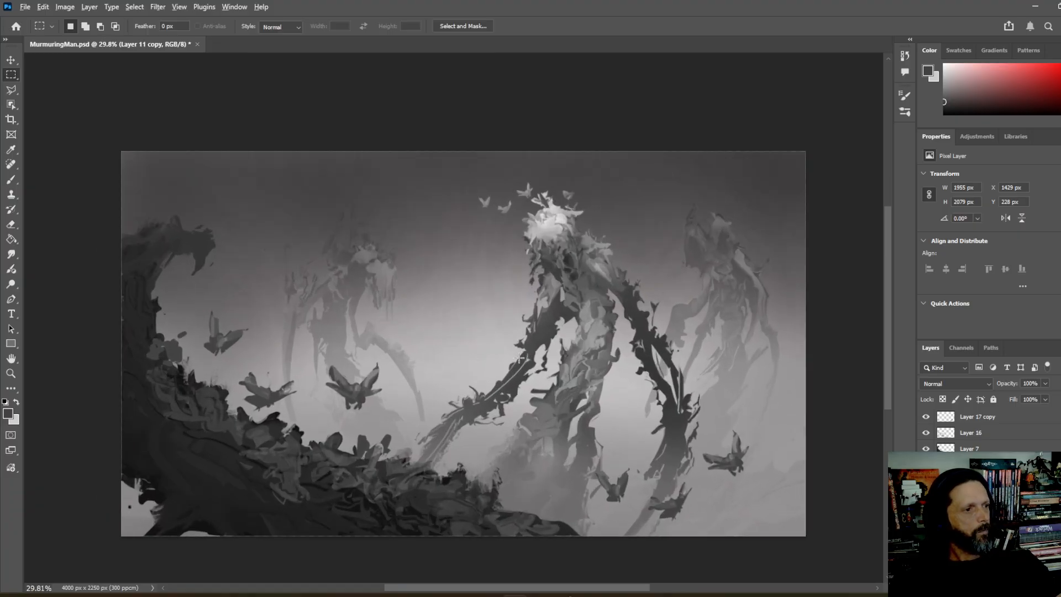
scroll(516, 358, "down", 1)
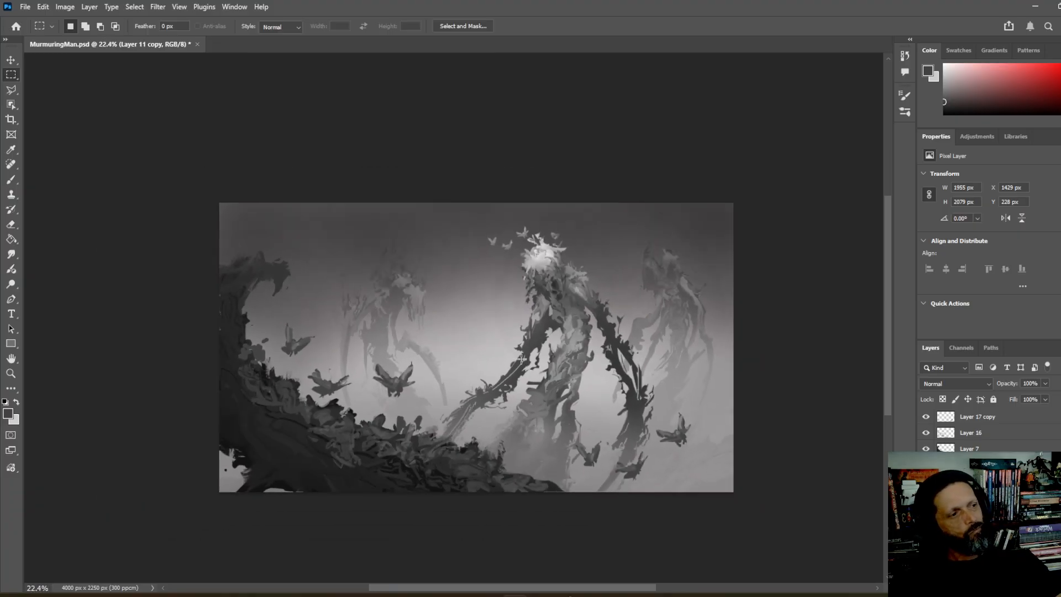
scroll(534, 356, "up", 1)
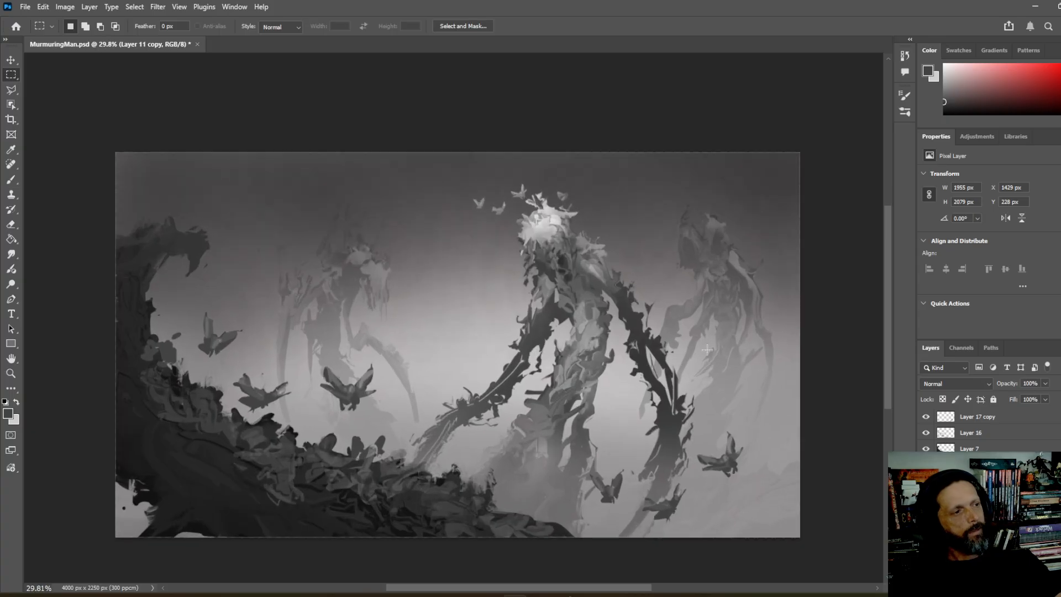